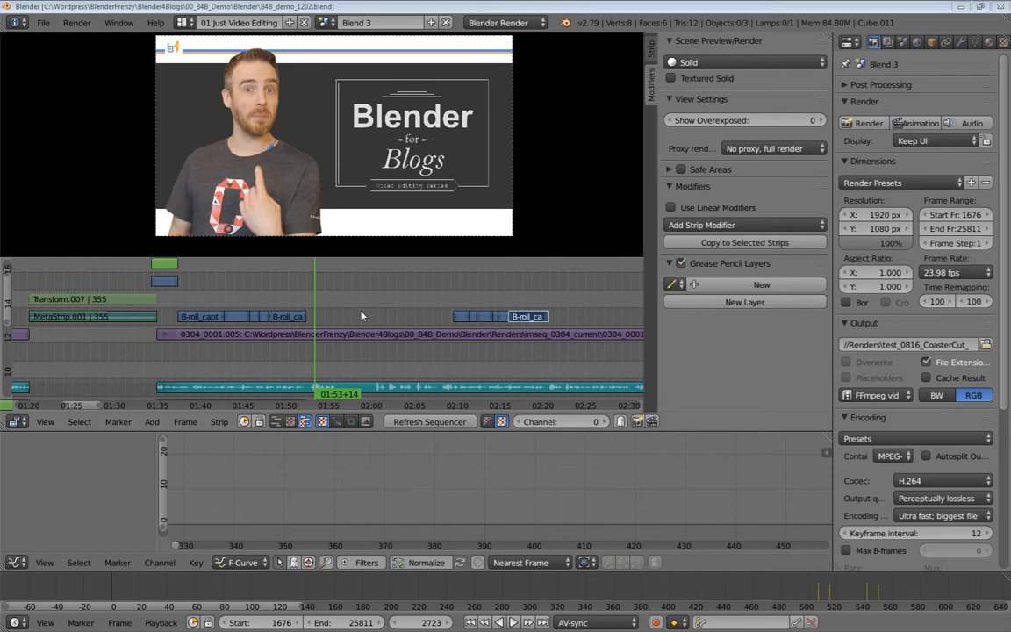
# Step: Play the presenter footage following the first B-roll group, from about 01:53, and examine the gesture for a place to add a zoom
pyautogui.moveTo(361, 316); pyautogui.dragTo(337, 301, button='middle')
pyautogui.scroll(12, 338, 302)
pyautogui.scroll(-8, 441, 309)
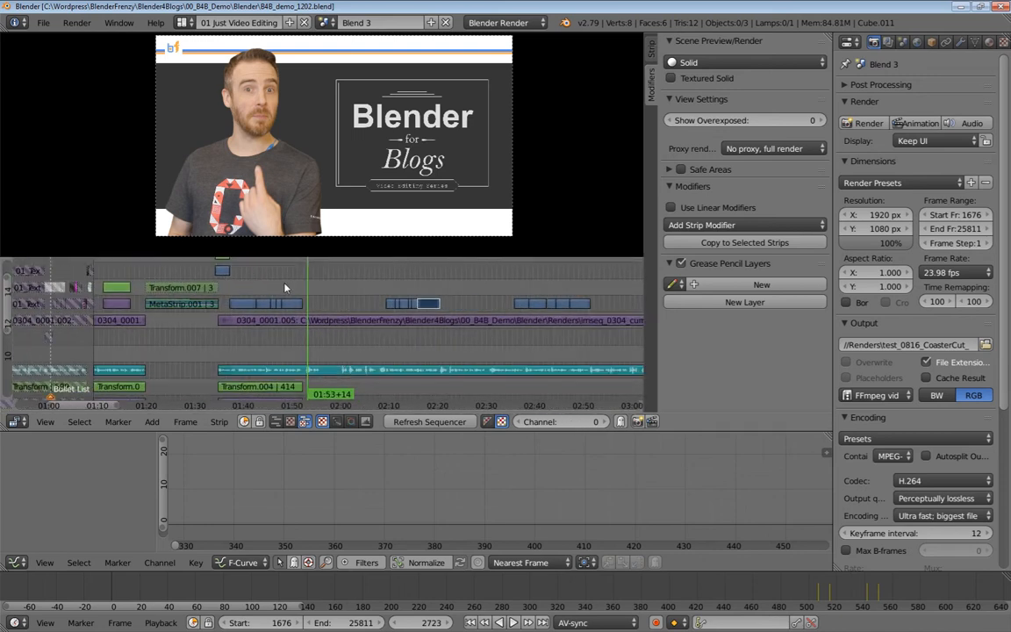
pyautogui.click(294, 288)
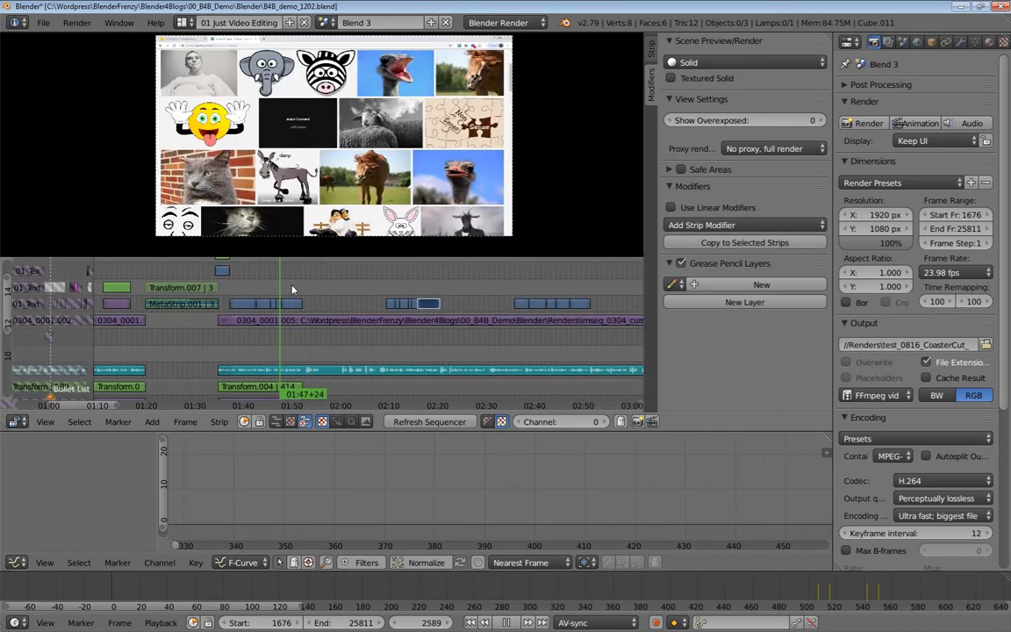
pyautogui.scroll(5, 332, 327)
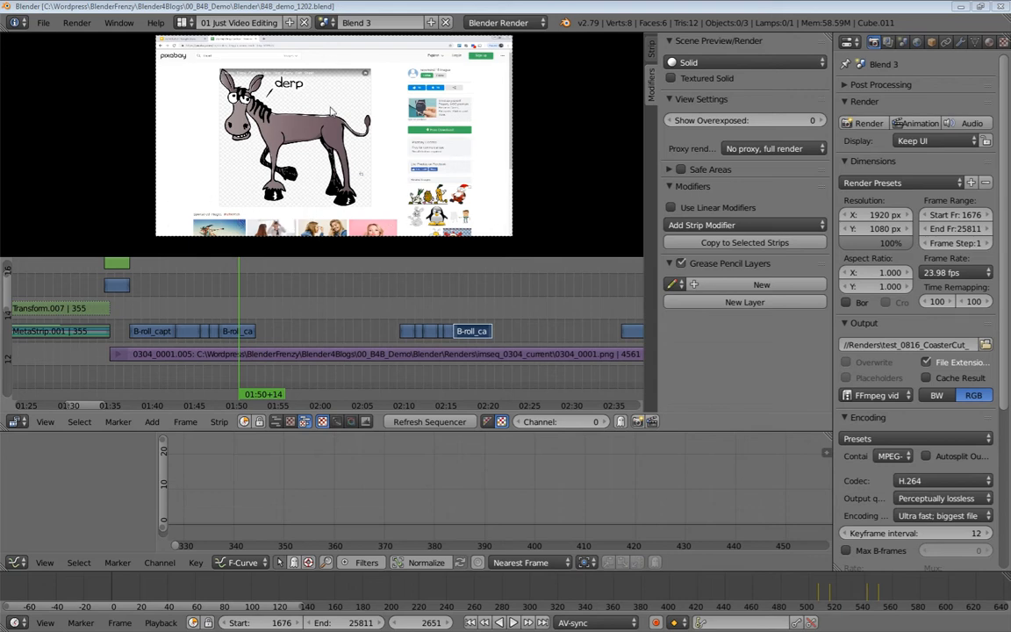
pyautogui.click(261, 318)
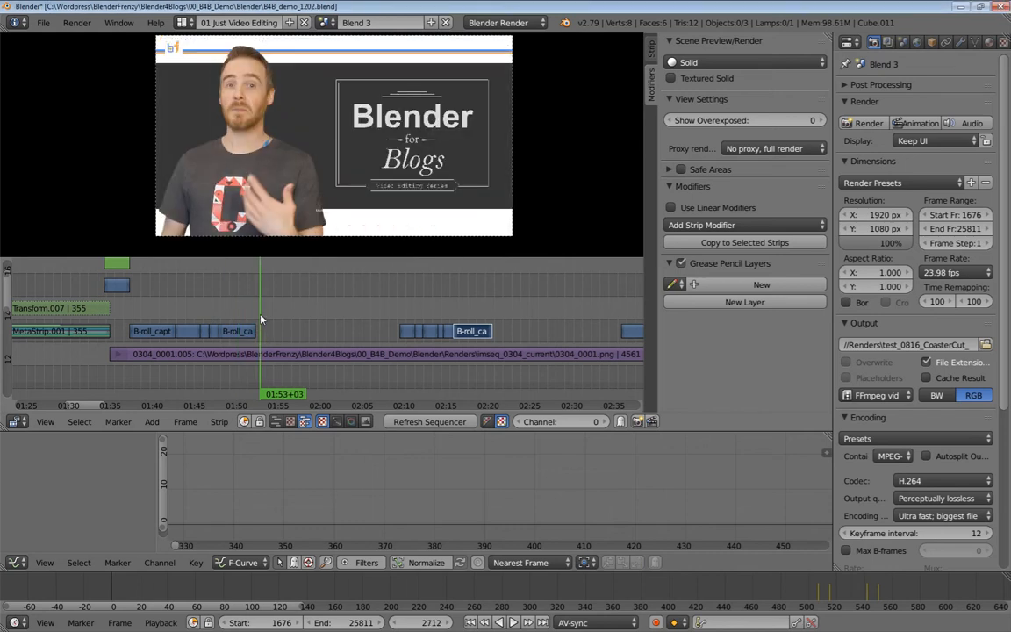
pyautogui.moveTo(268, 309)
pyautogui.mouseDown(button='middle')
pyautogui.moveTo(247, 271)
pyautogui.moveTo(272, 315)
pyautogui.mouseUp(button='middle')
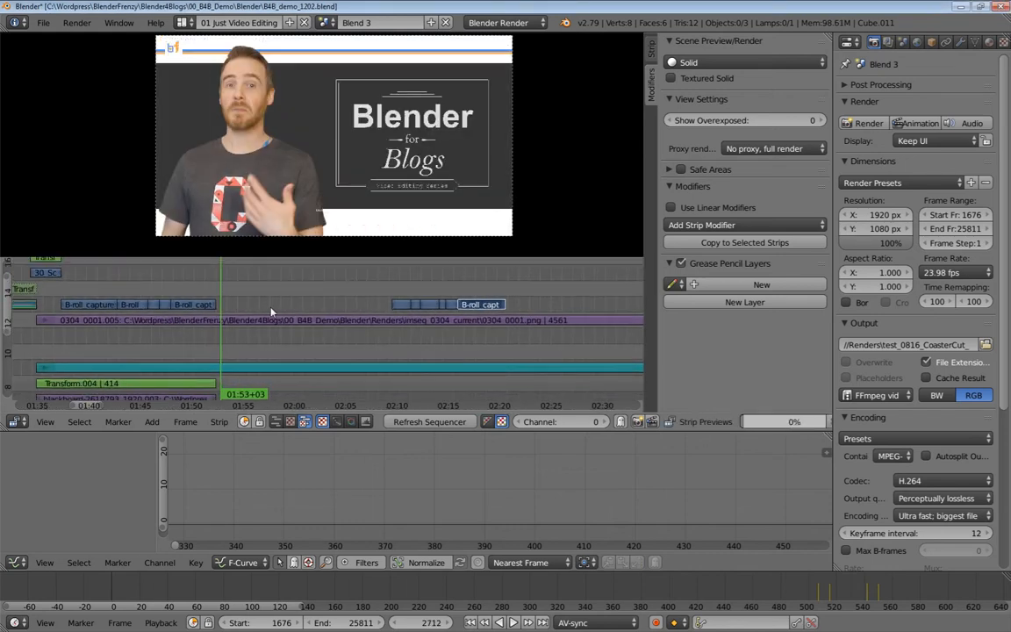
pyautogui.hotkey('alt', 'a')
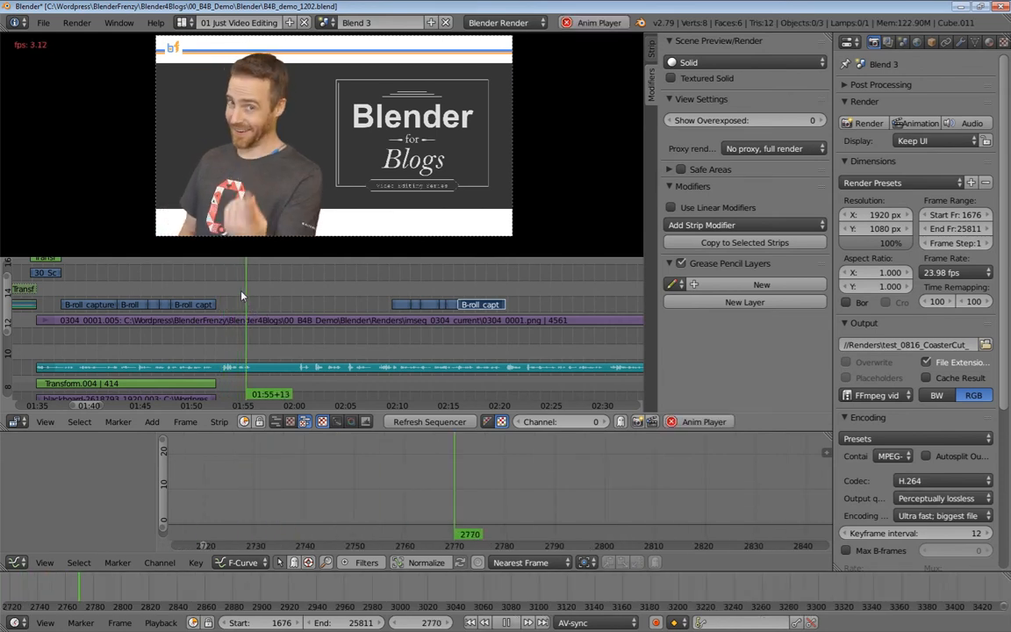
pyautogui.hotkey('alt', 'a')
pyautogui.moveTo(256, 266); pyautogui.dragTo(268, 280, button='middle')
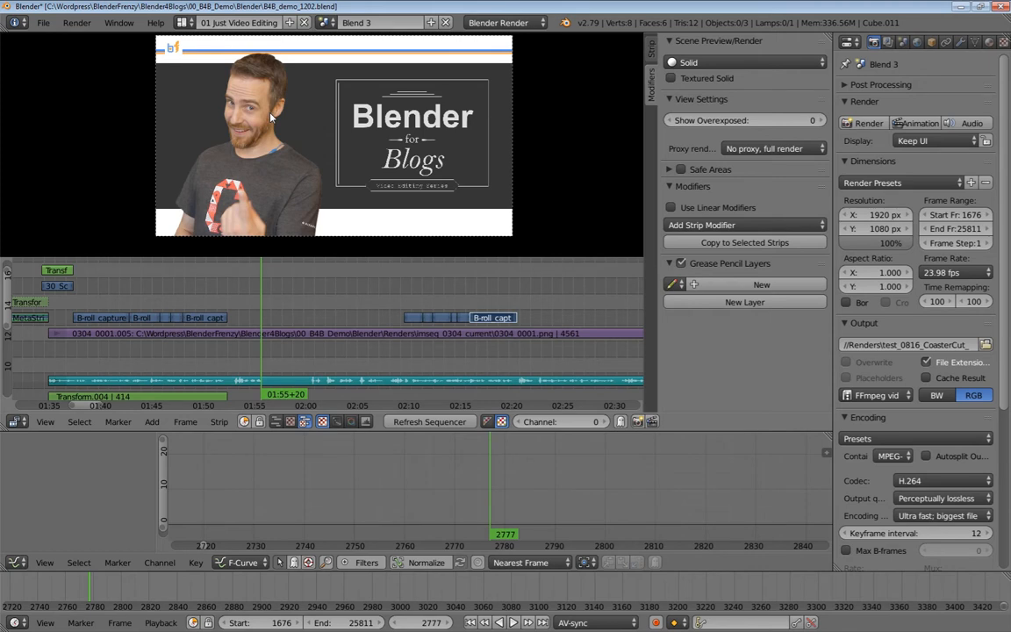
# Step: Select the presenter image strip and cut it at 01:54+06, frame 2739, using playback and frame stepping to locate the gesture
pyautogui.moveTo(268, 325); pyautogui.dragTo(293, 294, button='middle')
pyautogui.click(263, 293)
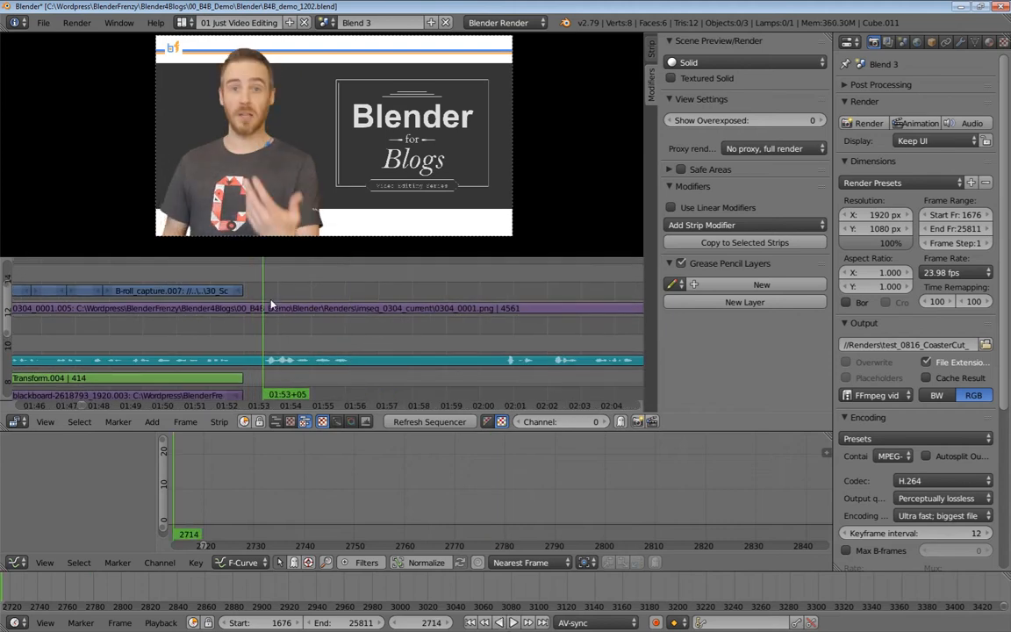
pyautogui.rightClick(271, 309)
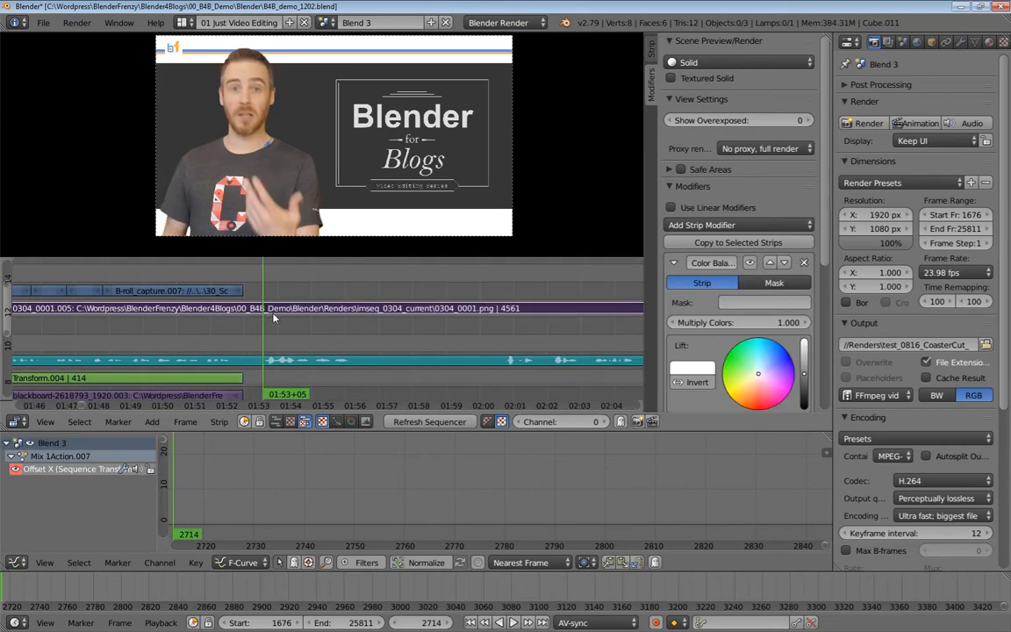
pyautogui.hotkey('alt', 'a')
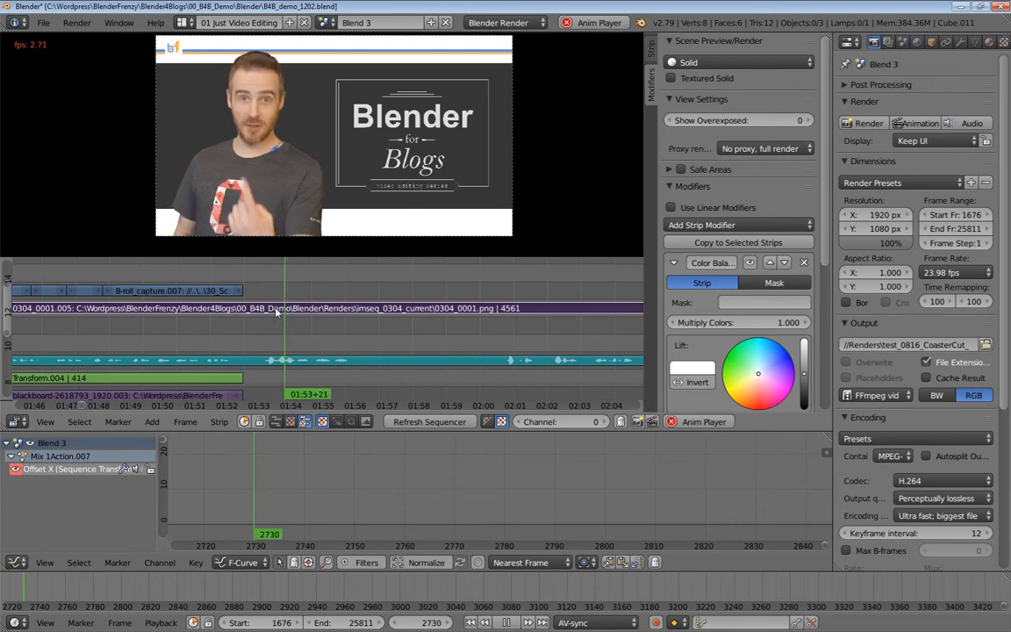
pyautogui.hotkey('alt', 'a')
pyautogui.hotkey('alt', 'a')
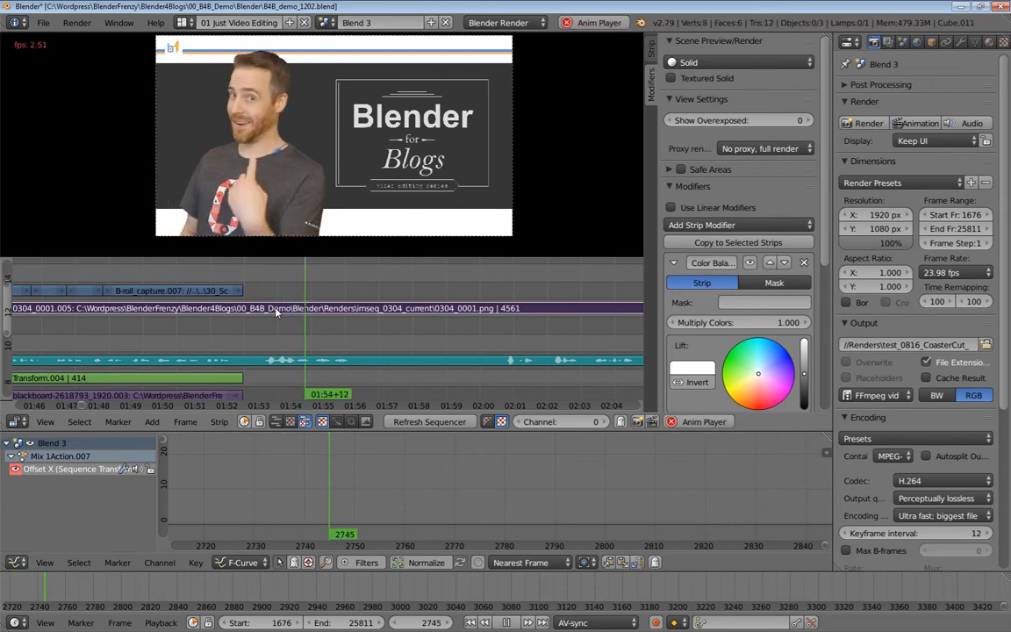
pyautogui.hotkey('alt', 'a')
pyautogui.press('Left')
pyautogui.press('Left')
pyautogui.press('Left')
pyautogui.press('Left')
pyautogui.press('Left')
pyautogui.press('Left')
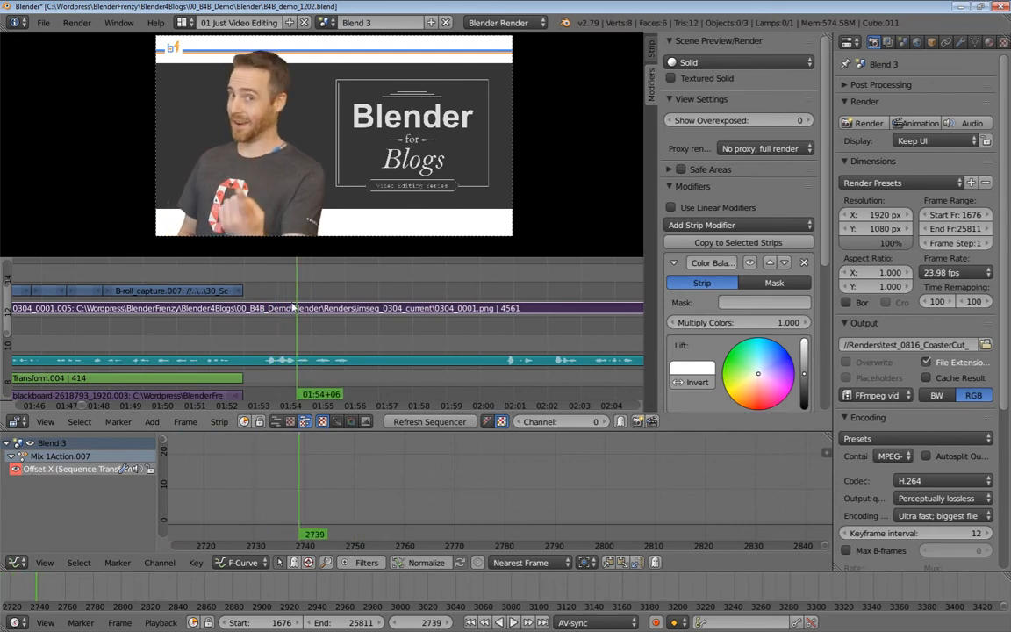
pyautogui.moveTo(306, 355); pyautogui.dragTo(406, 375, button='middle')
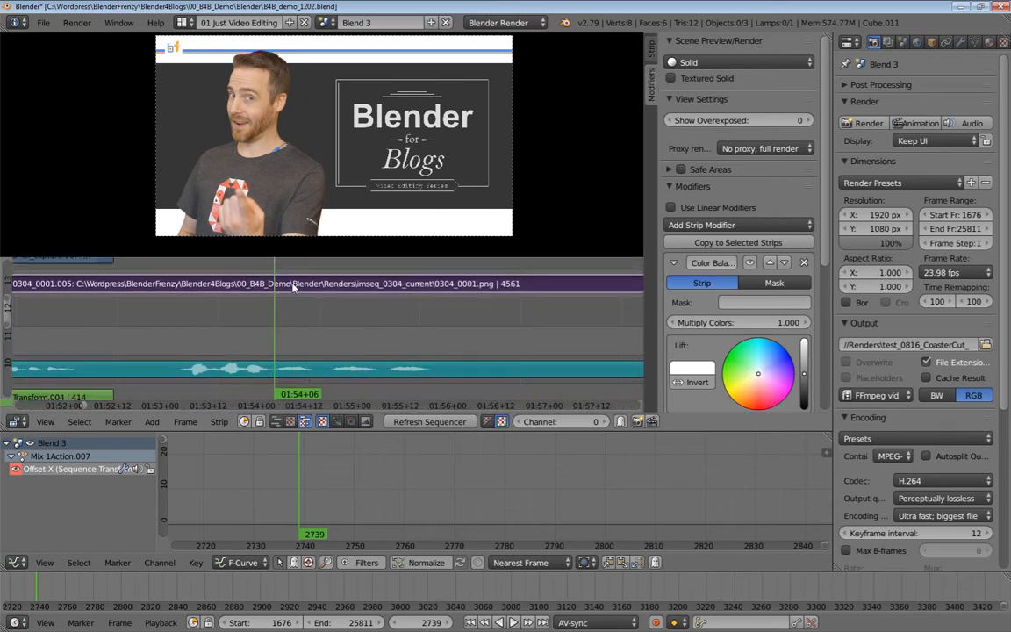
pyautogui.press('k')
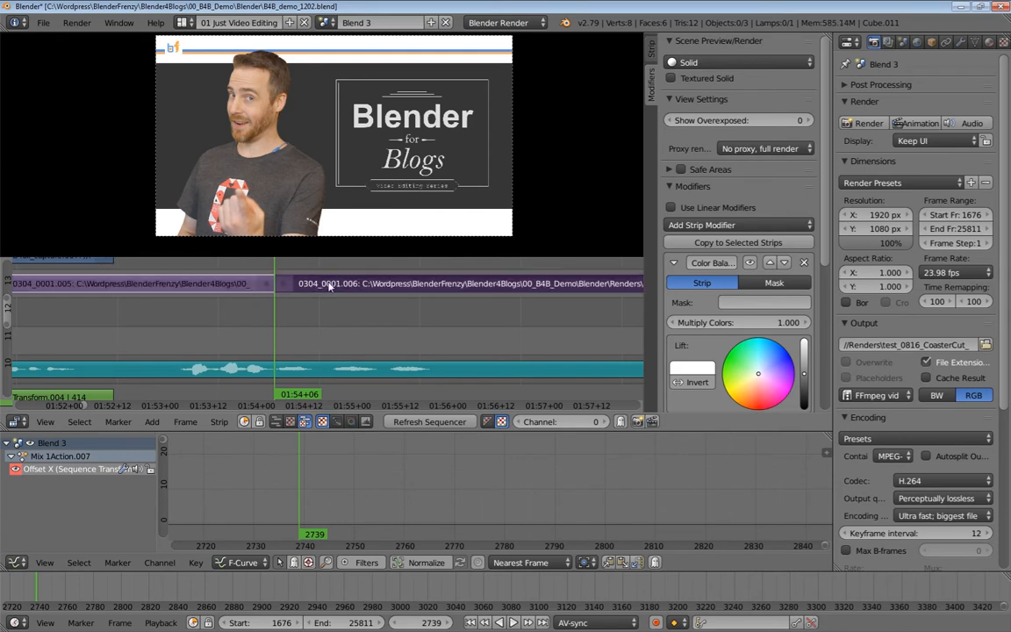
# Step: Cut the presenter image strip again at 01:54+18 and at 01:55+07 to form short consecutive segments
pyautogui.click(329, 293)
pyautogui.moveTo(329, 289); pyautogui.dragTo(322, 309)
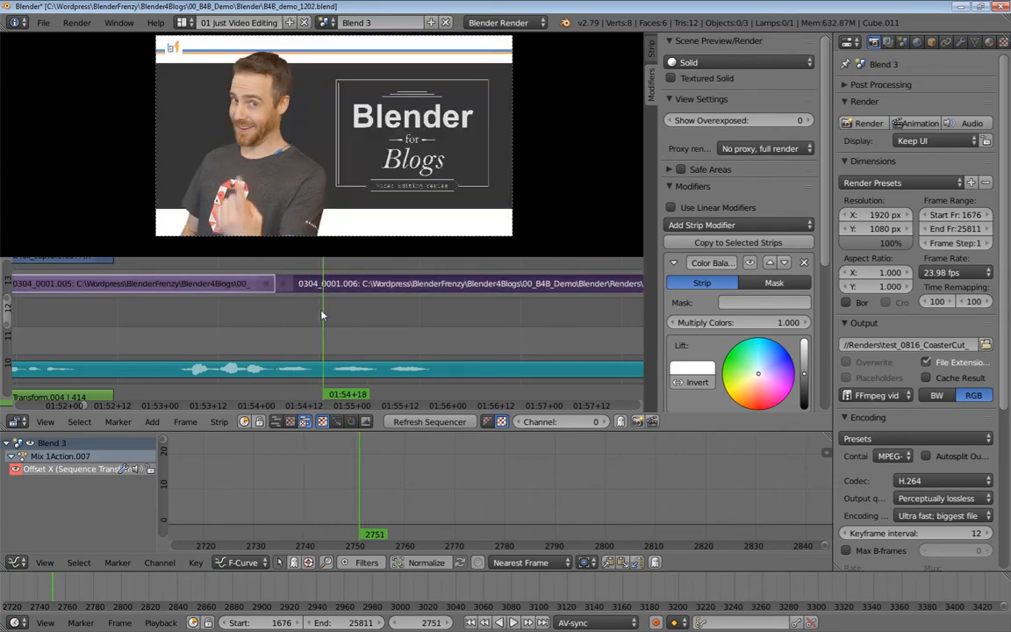
pyautogui.press('k')
pyautogui.click(375, 313)
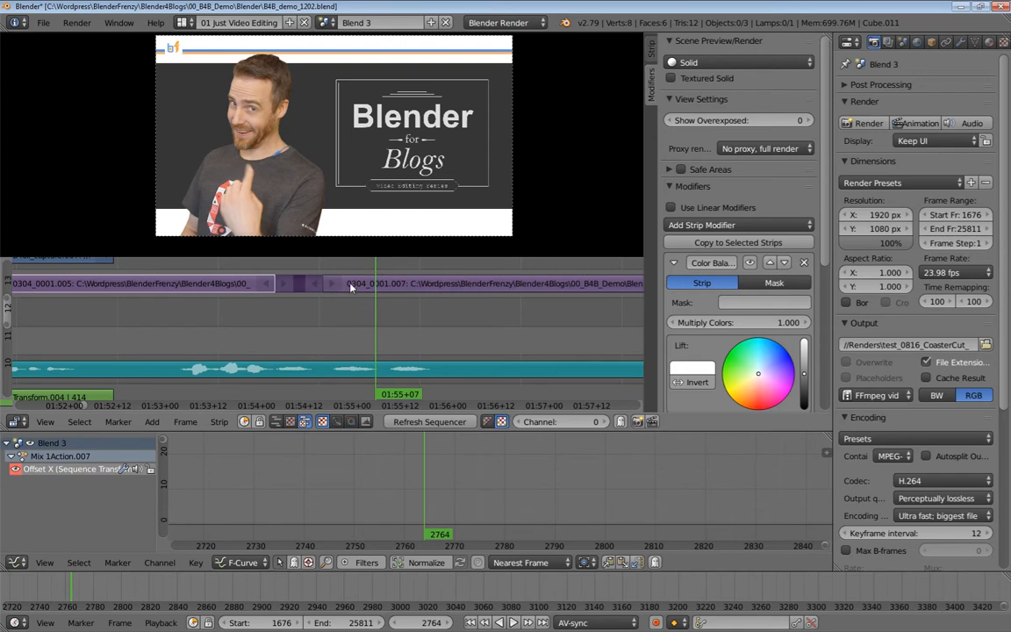
pyautogui.click(352, 288)
pyautogui.press('k')
# Step: Add a Transform effect strip to the presenter segment between 01:54+06 and 01:54+18, and place the playhead inside it at 01:54+11
pyautogui.moveTo(354, 319); pyautogui.dragTo(383, 354, button='middle')
pyautogui.rightClick(290, 323)
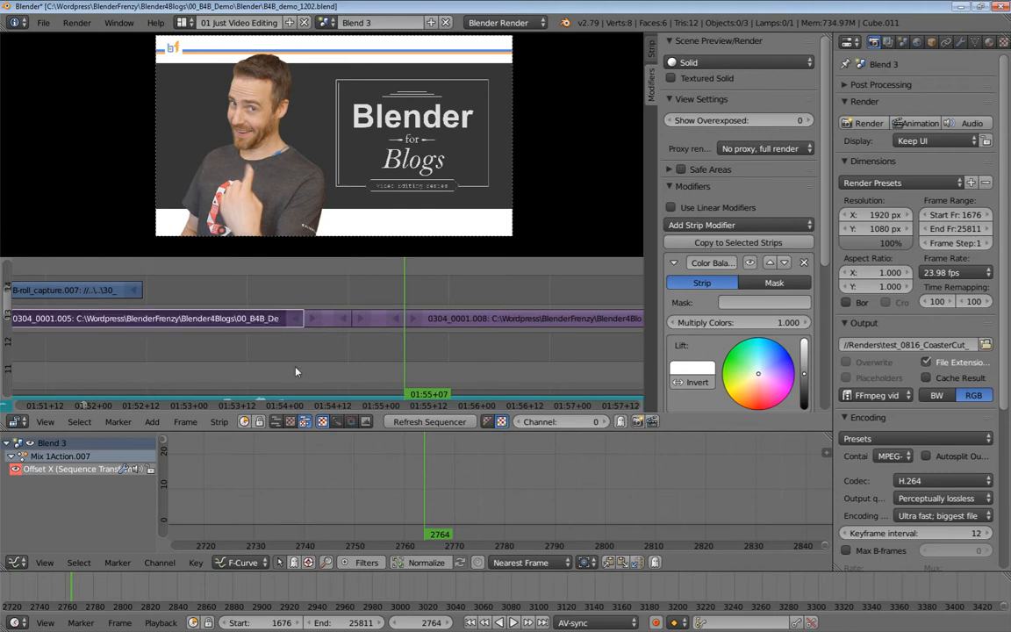
pyautogui.moveTo(282, 364); pyautogui.dragTo(307, 356, button='middle')
pyautogui.rightClick(357, 305)
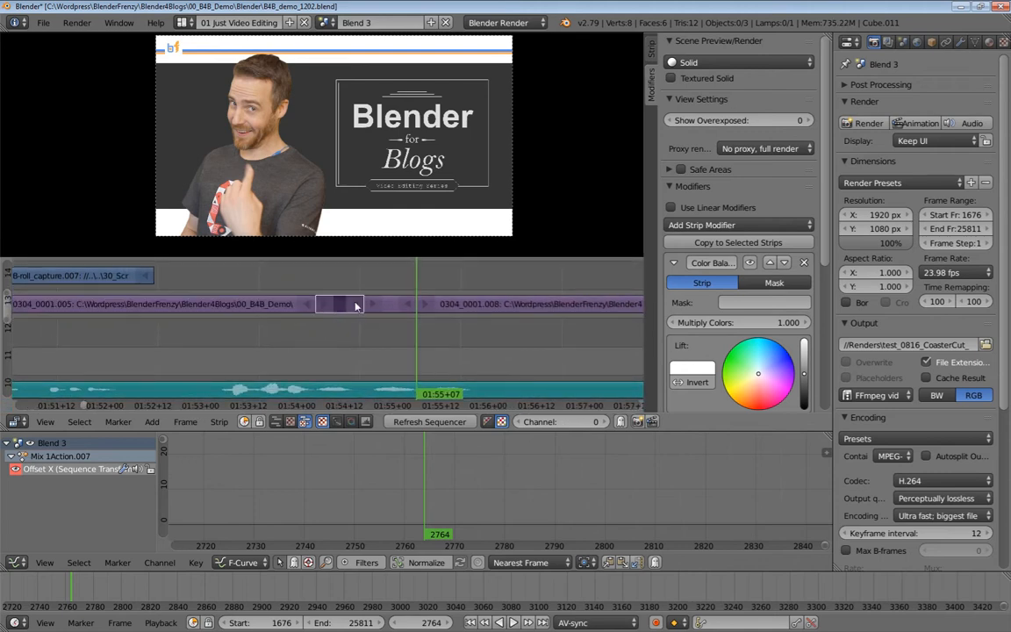
pyautogui.moveTo(335, 309); pyautogui.dragTo(339, 334, button='middle')
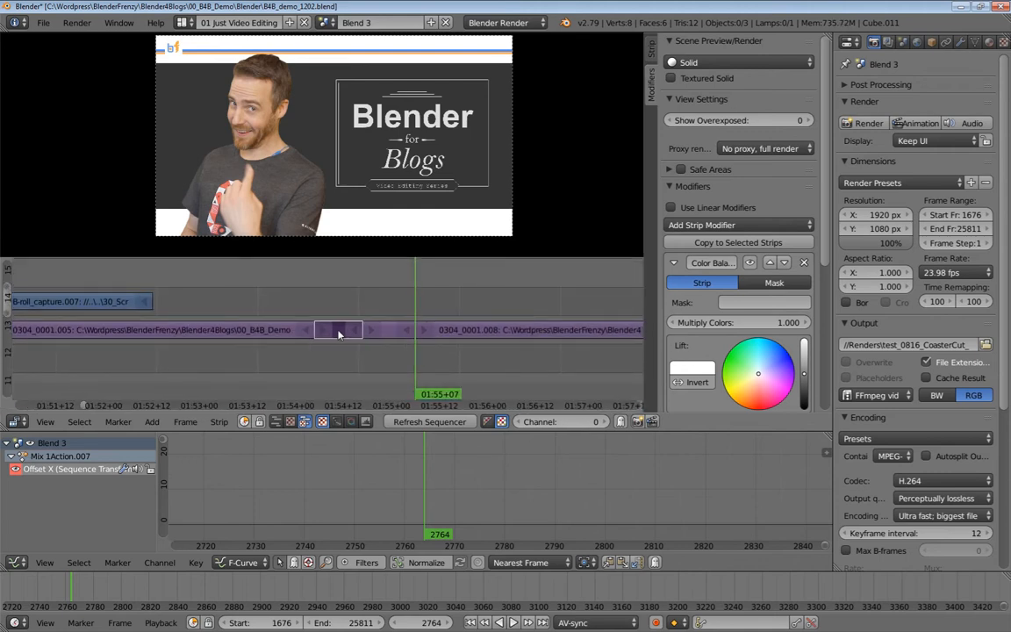
pyautogui.hotkey('shift', 'a')
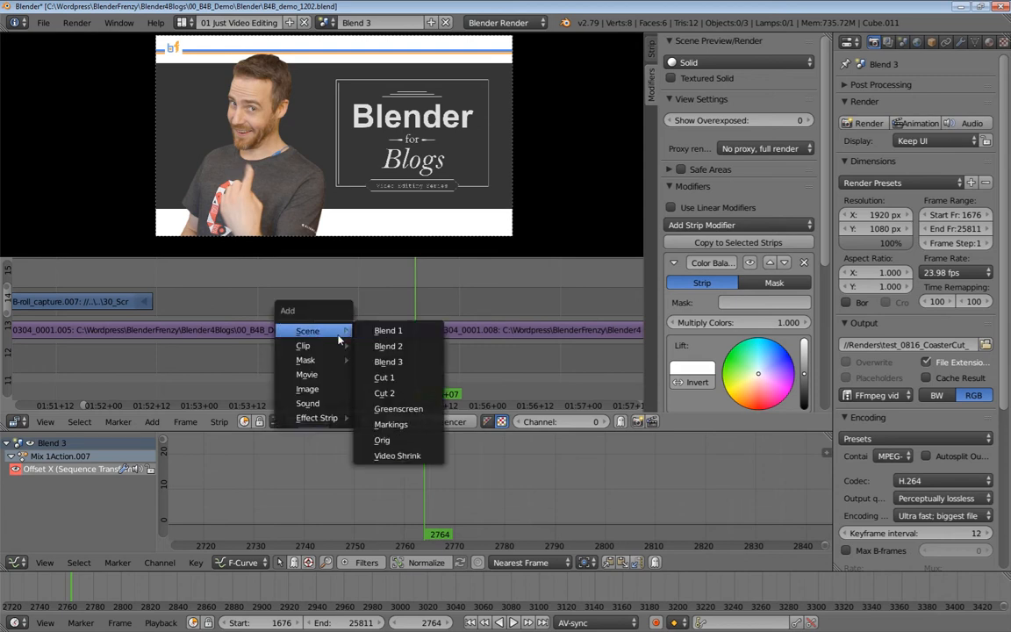
pyautogui.moveTo(329, 418)
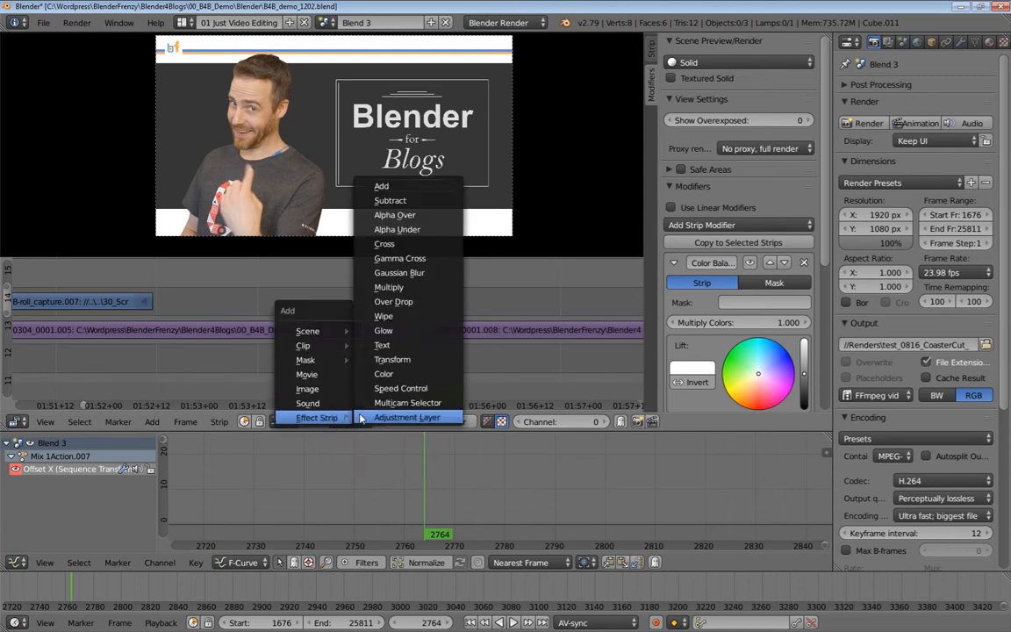
pyautogui.click(388, 359)
pyautogui.click(333, 290)
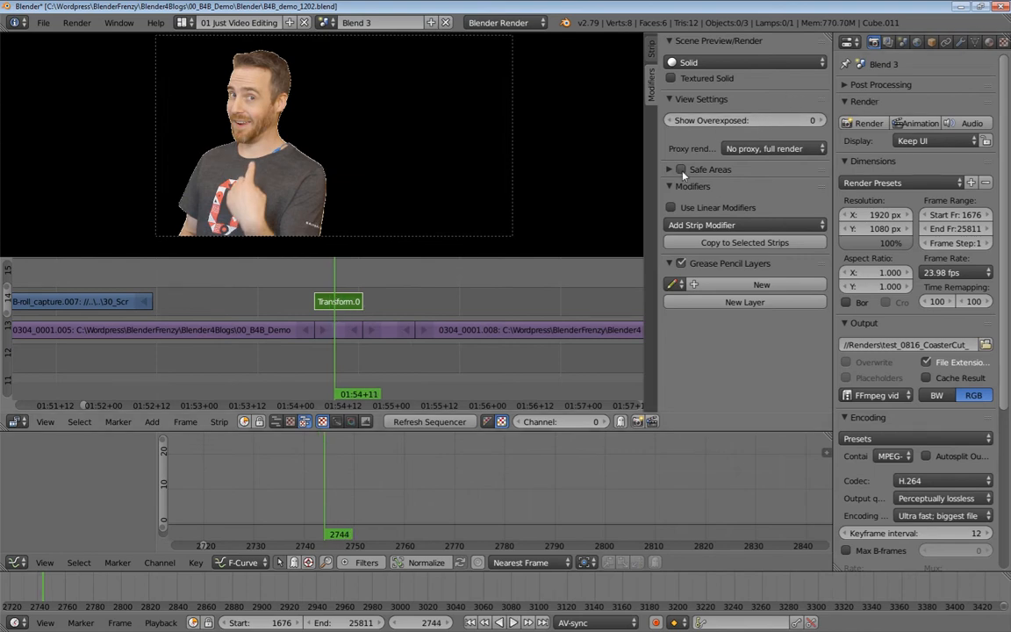
# Step: Set the Transform strip's blend mode to Over Drop
pyautogui.click(650, 52)
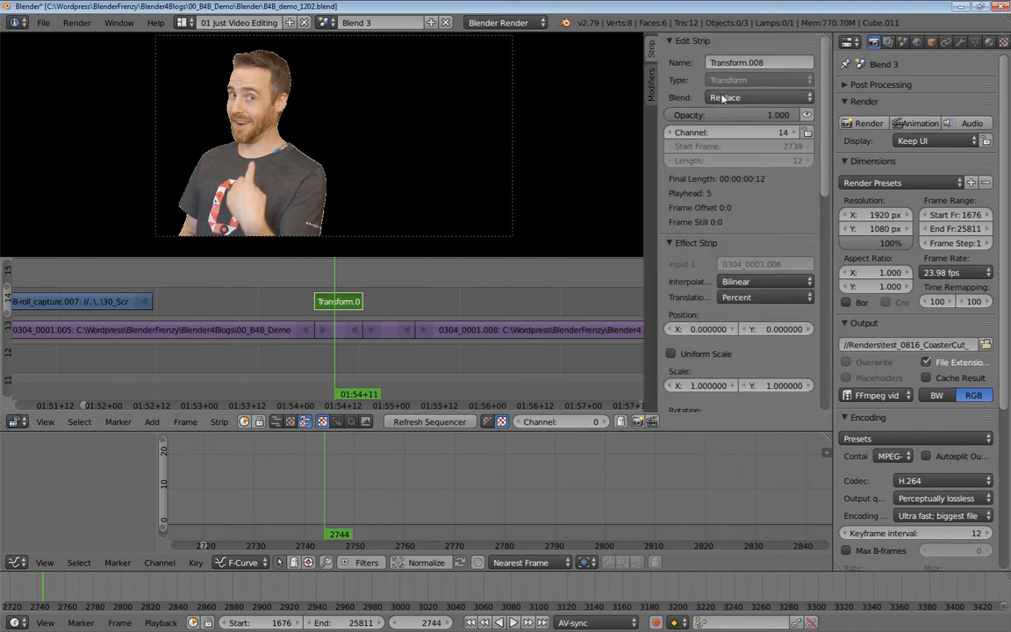
pyautogui.click(723, 98)
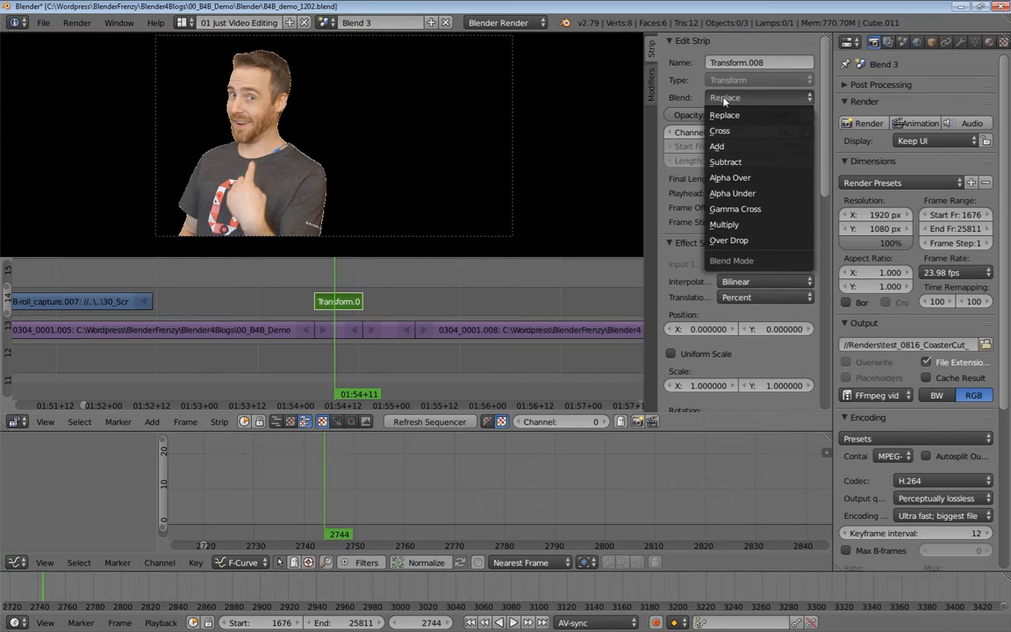
pyautogui.click(722, 99)
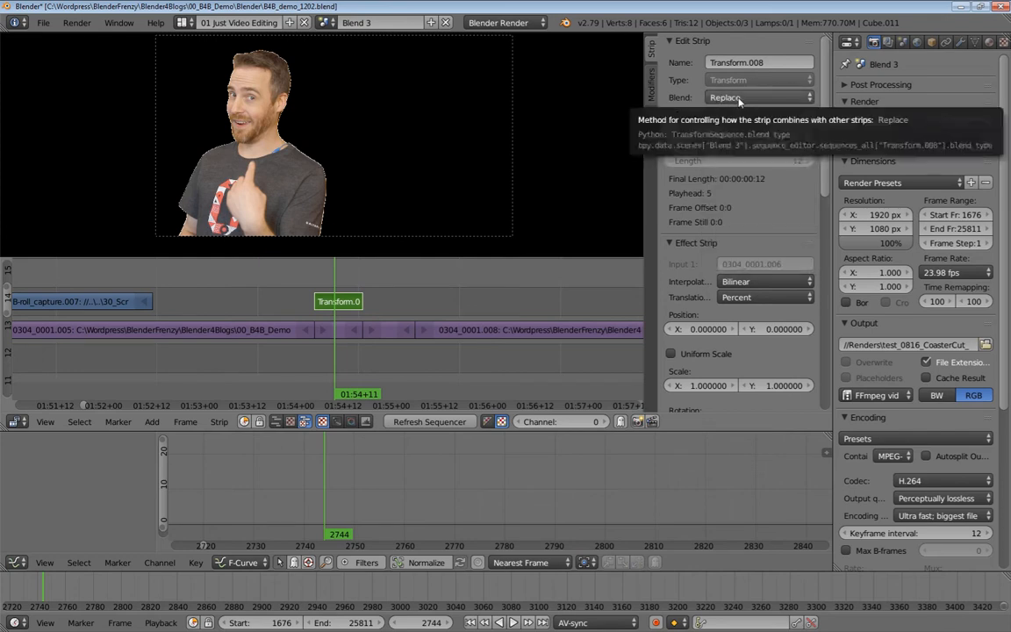
pyautogui.click(739, 100)
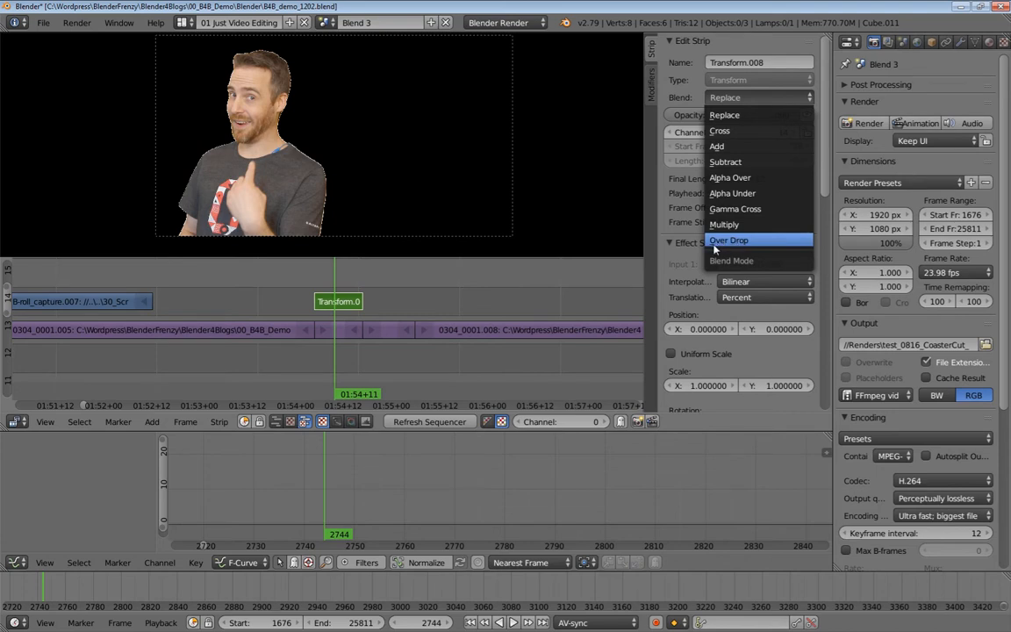
pyautogui.click(750, 99)
pyautogui.click(751, 99)
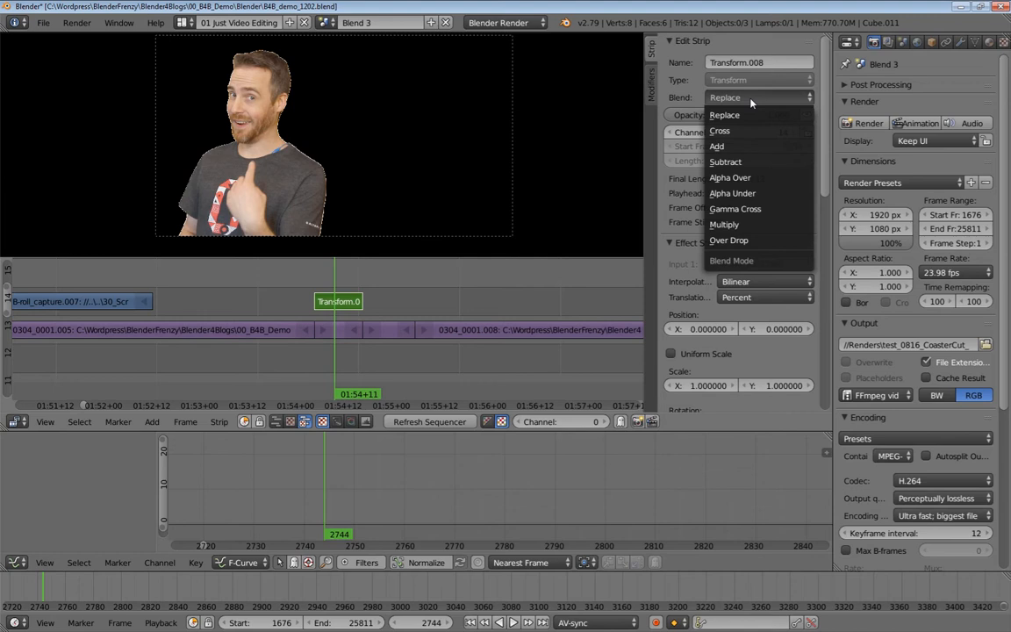
pyautogui.press('o')
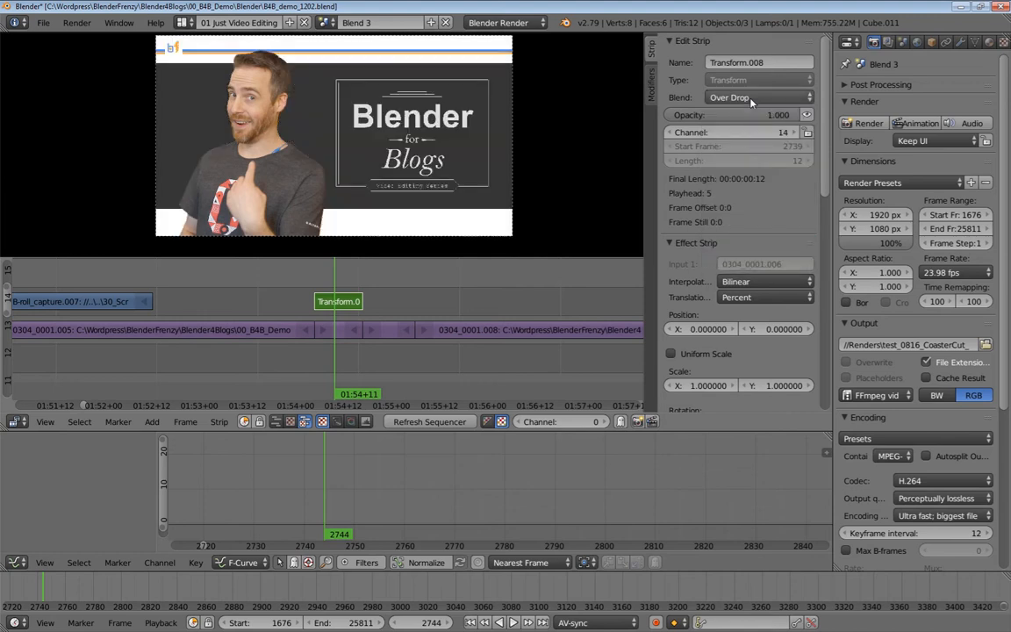
# Step: Enable Uniform Scale on the Transform strip and undo a trial scale change
pyautogui.click(339, 331)
pyautogui.moveTo(340, 331); pyautogui.dragTo(273, 302, button='middle')
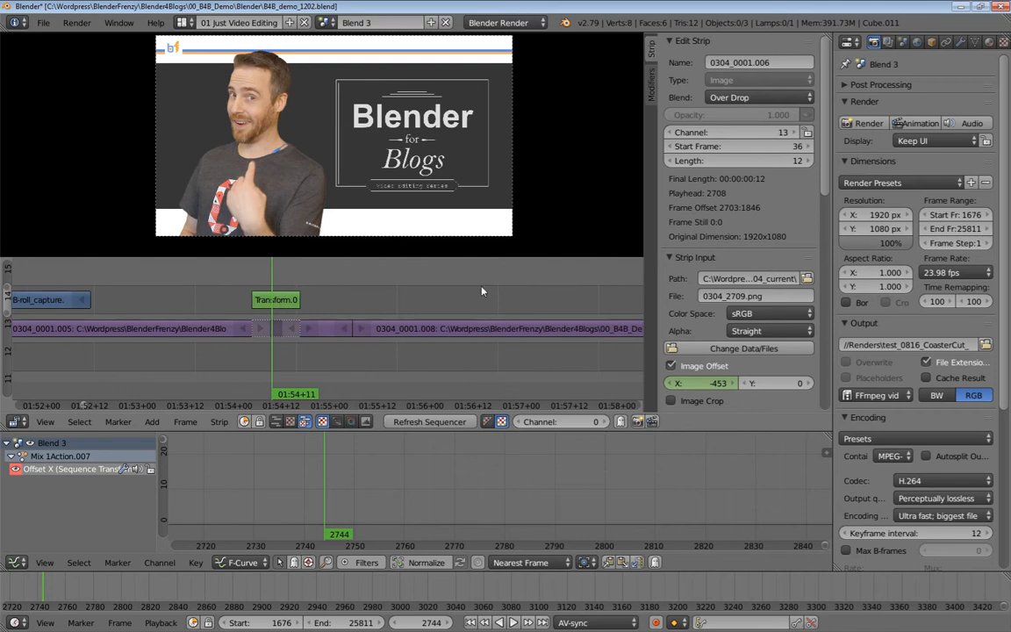
pyautogui.scroll(-5, 707, 388)
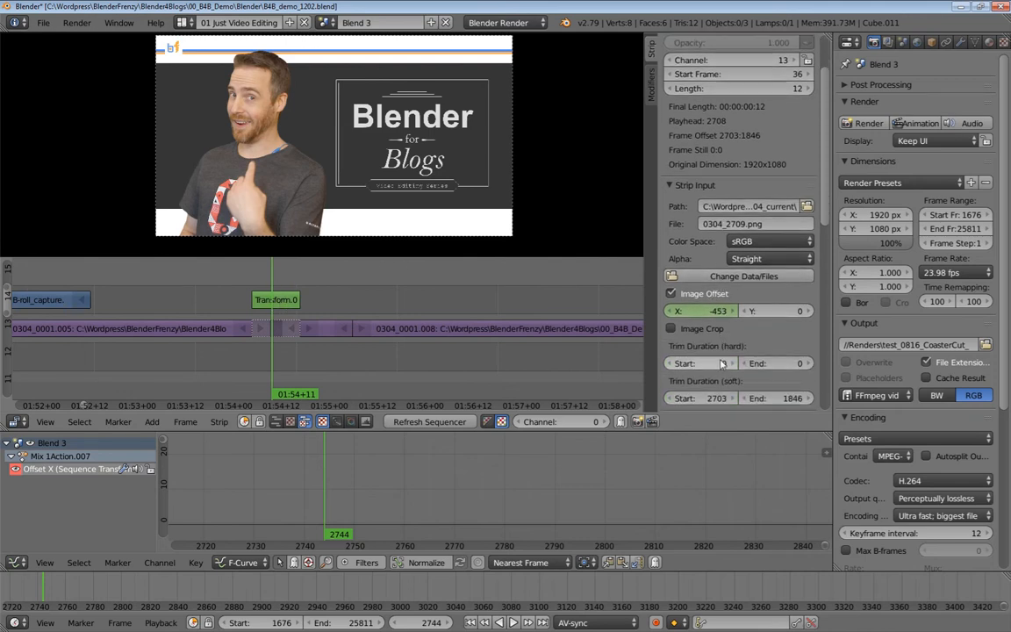
pyautogui.scroll(-2, 707, 332)
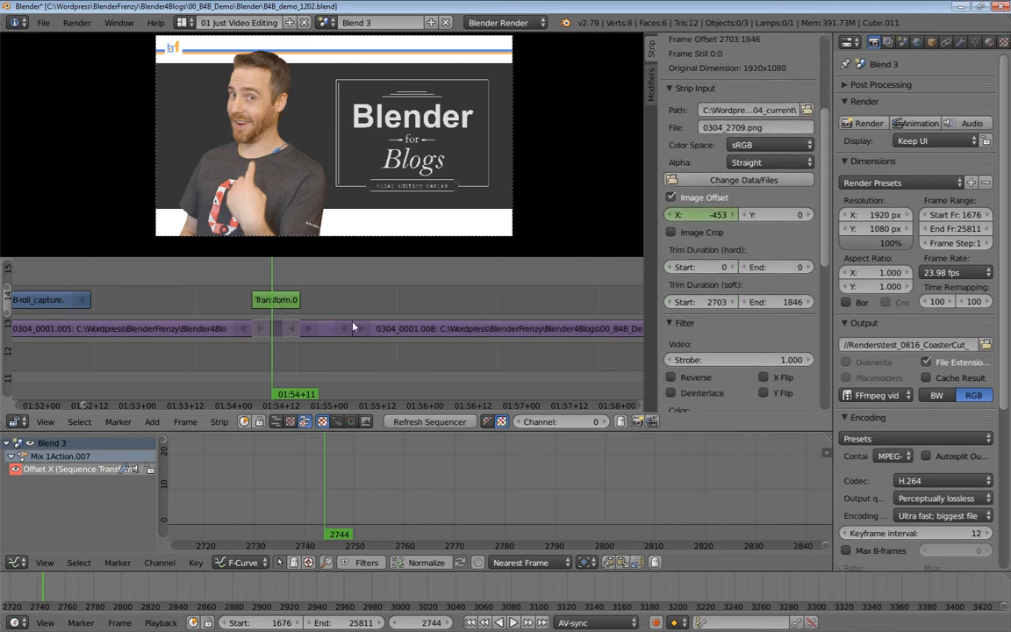
pyautogui.click(294, 300)
pyautogui.scroll(-3, 714, 295)
pyautogui.scroll(3, 714, 295)
pyautogui.scroll(1, 708, 211)
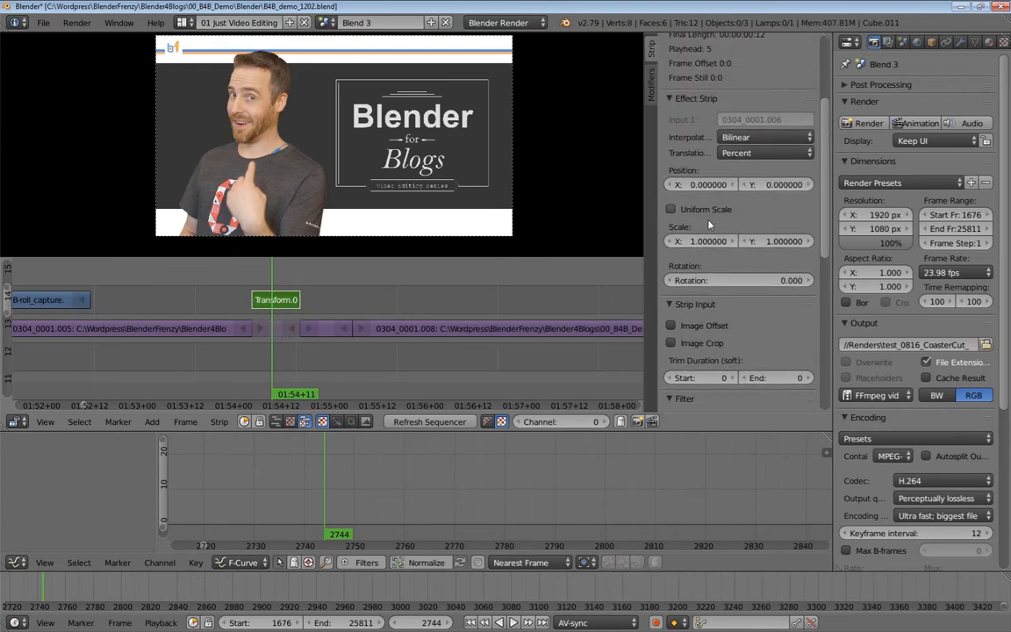
pyautogui.click(702, 209)
pyautogui.moveTo(715, 231); pyautogui.dragTo(773, 231)
pyautogui.hotkey('ctrl', 'z')
# Step: Move the background image strip and the black Color strip up to the two channels directly below the audio strip
pyautogui.keyDown('ctrl'); pyautogui.moveTo(394, 288); pyautogui.dragTo(381, 233, button='middle'); pyautogui.keyUp('ctrl')
pyautogui.keyDown('ctrl'); pyautogui.moveTo(381, 375); pyautogui.dragTo(338, 382, button='middle'); pyautogui.keyUp('ctrl')
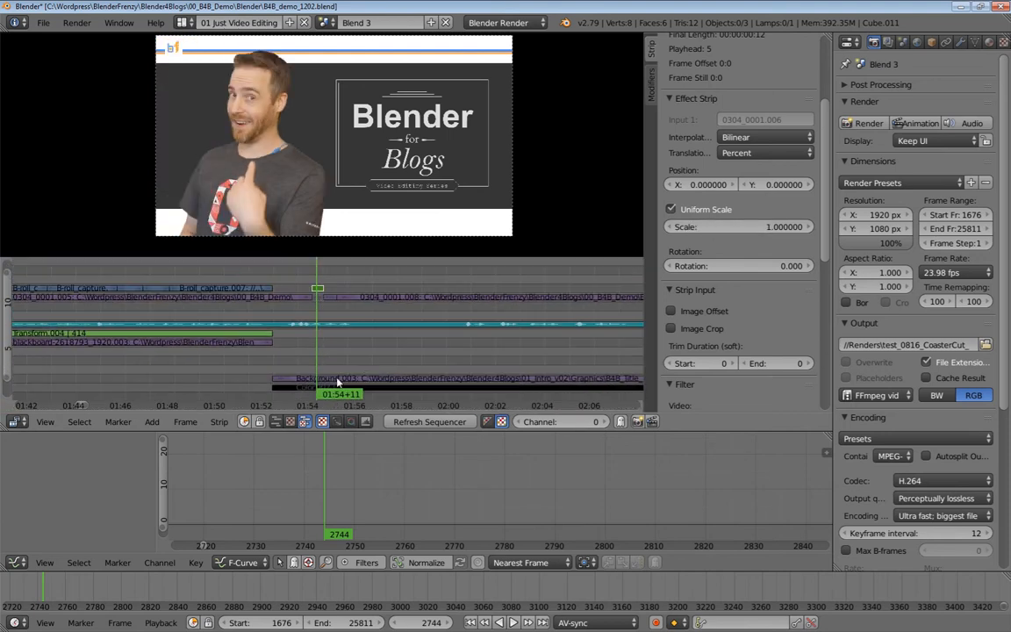
pyautogui.click(355, 380)
pyautogui.keyDown('shift'); pyautogui.click(376, 387); pyautogui.keyUp('shift')
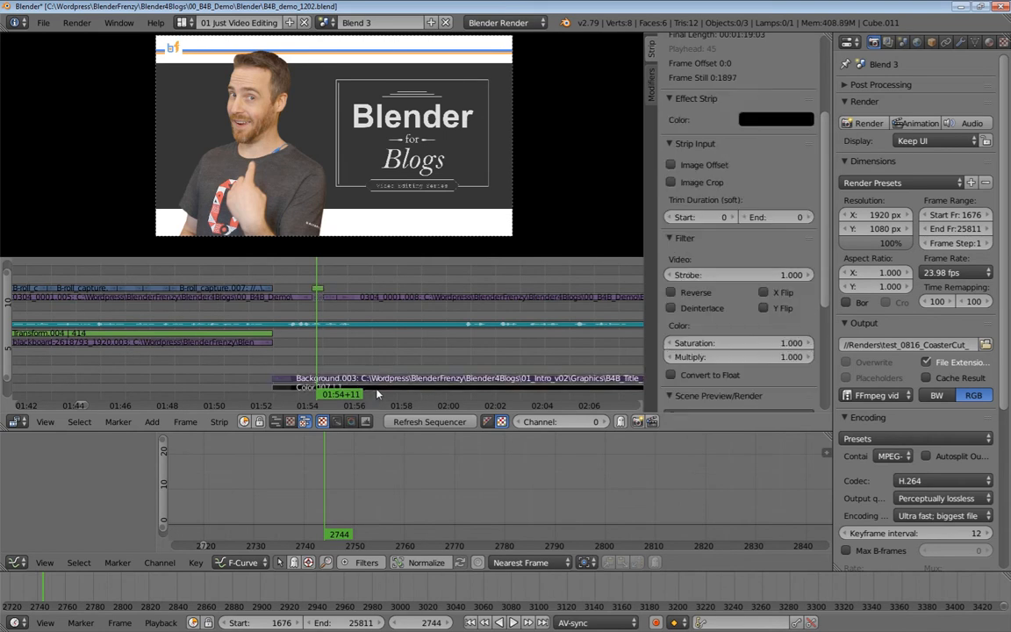
pyautogui.press('g')
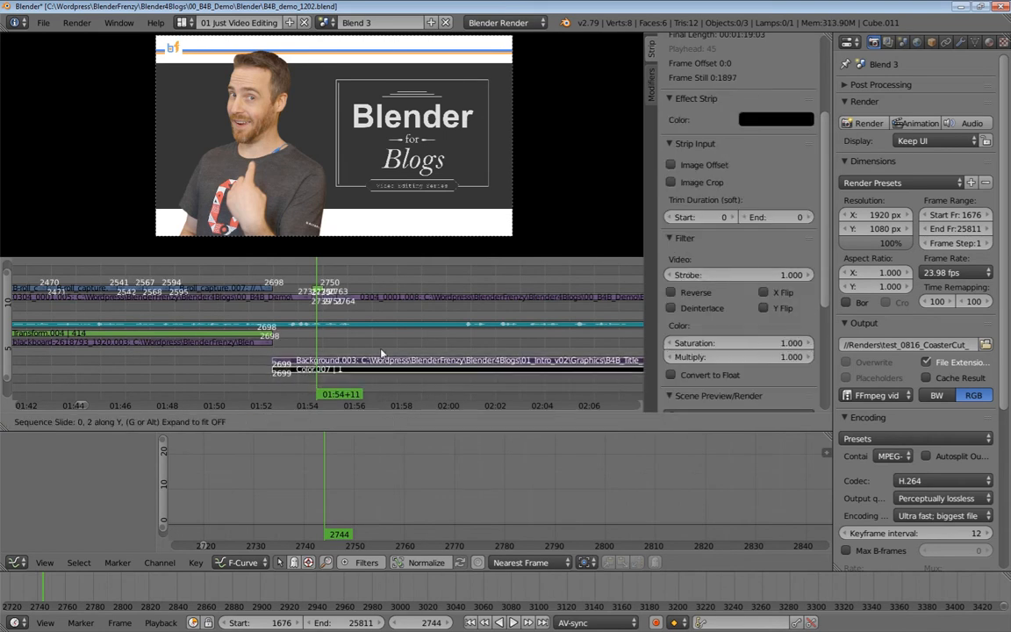
pyautogui.click(341, 342)
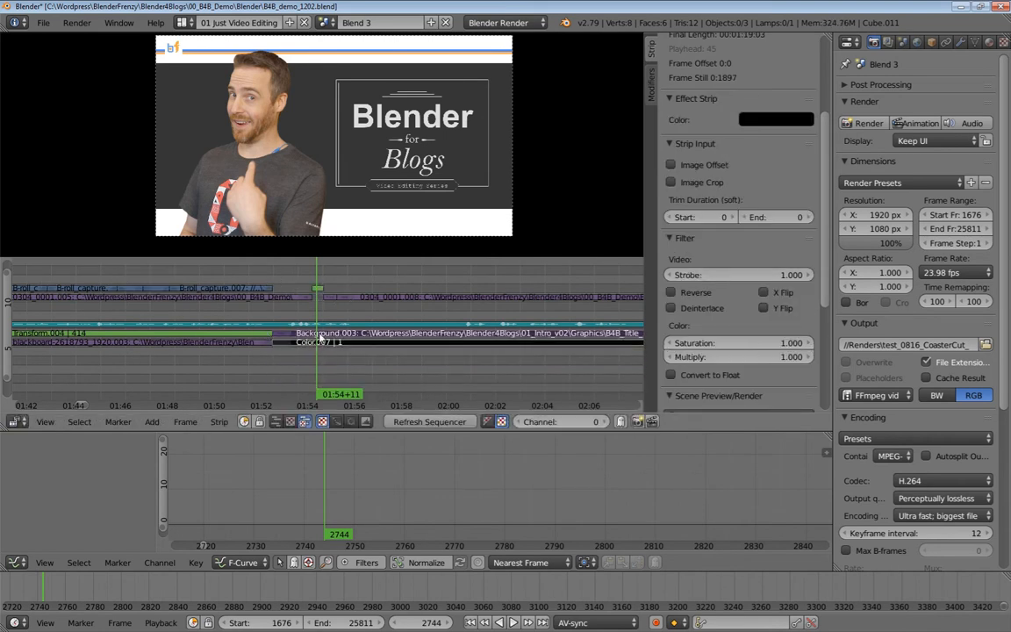
pyautogui.scroll(5, 341, 341)
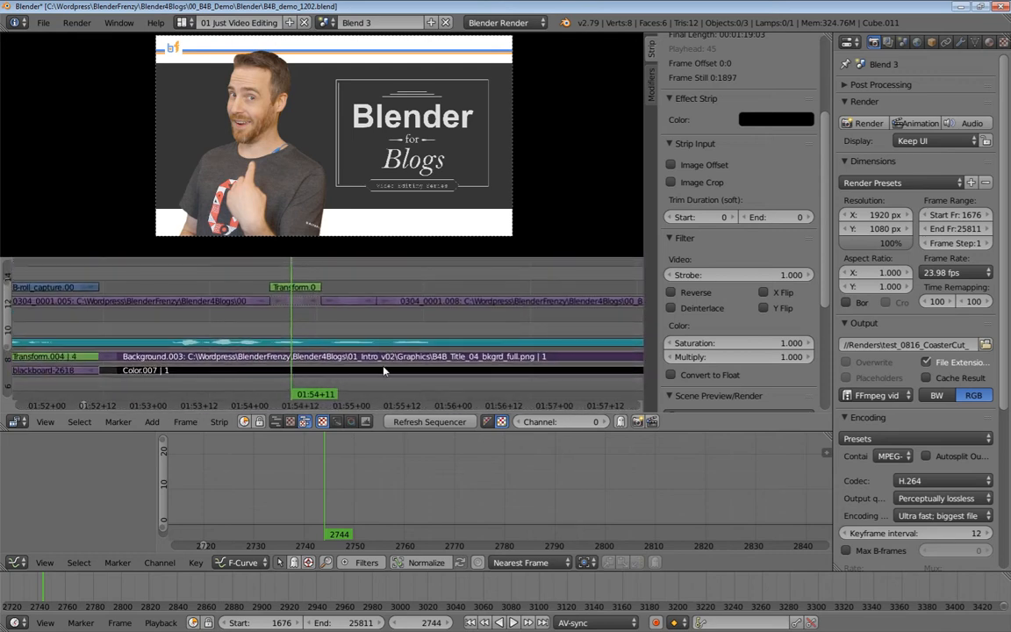
# Step: Delete the black Color strip beneath the background image strip
pyautogui.scroll(-10, 365, 371)
pyautogui.scroll(8, 282, 368)
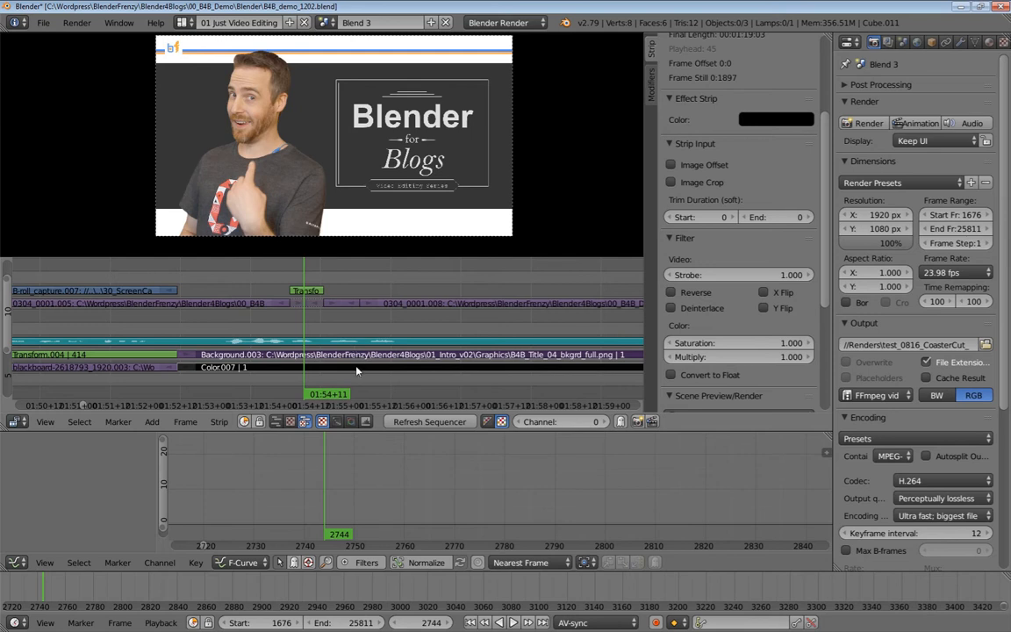
pyautogui.keyDown('ctrl'); pyautogui.moveTo(356, 367); pyautogui.dragTo(292, 380, button='middle'); pyautogui.keyUp('ctrl')
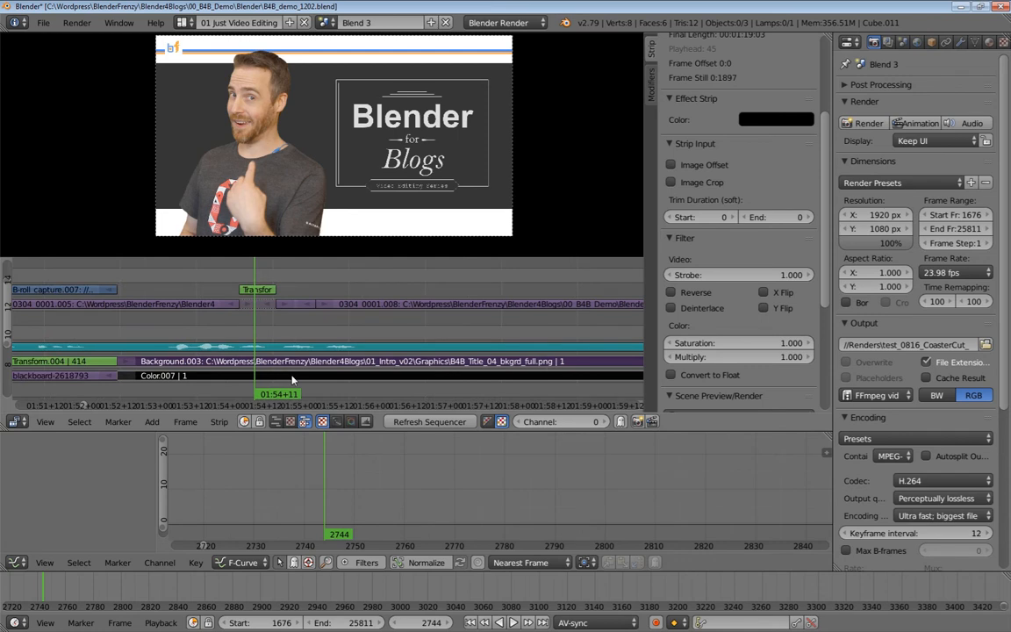
pyautogui.press('x')
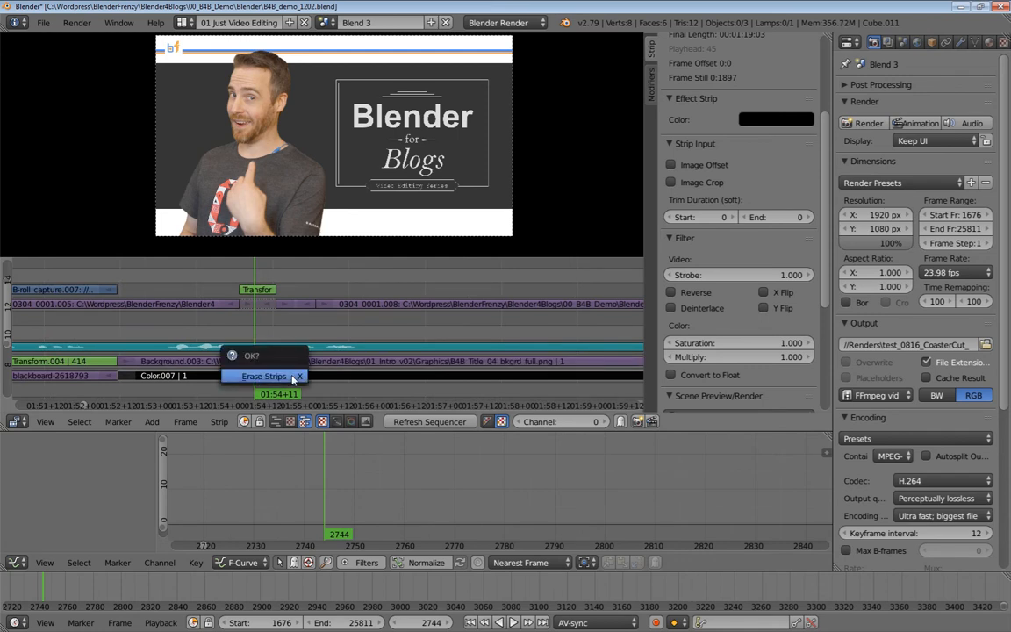
pyautogui.click(294, 377)
# Step: Cut the background image strip at 01:54+06 and 01:54+18 to match the presenter segment above it
pyautogui.moveTo(295, 329)
pyautogui.keyDown('ctrl'); pyautogui.mouseDown(button='middle')
pyautogui.moveTo(366, 373)
pyautogui.moveTo(320, 360)
pyautogui.moveTo(348, 357)
pyautogui.moveTo(334, 359)
pyautogui.mouseUp(button='middle'); pyautogui.keyUp('ctrl')
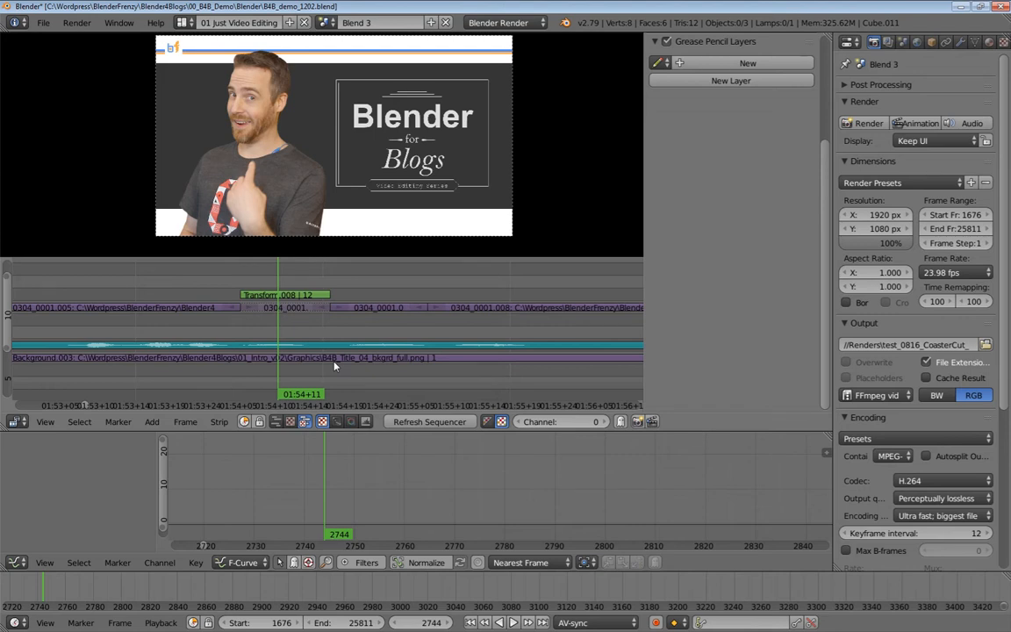
pyautogui.press('pagedown')
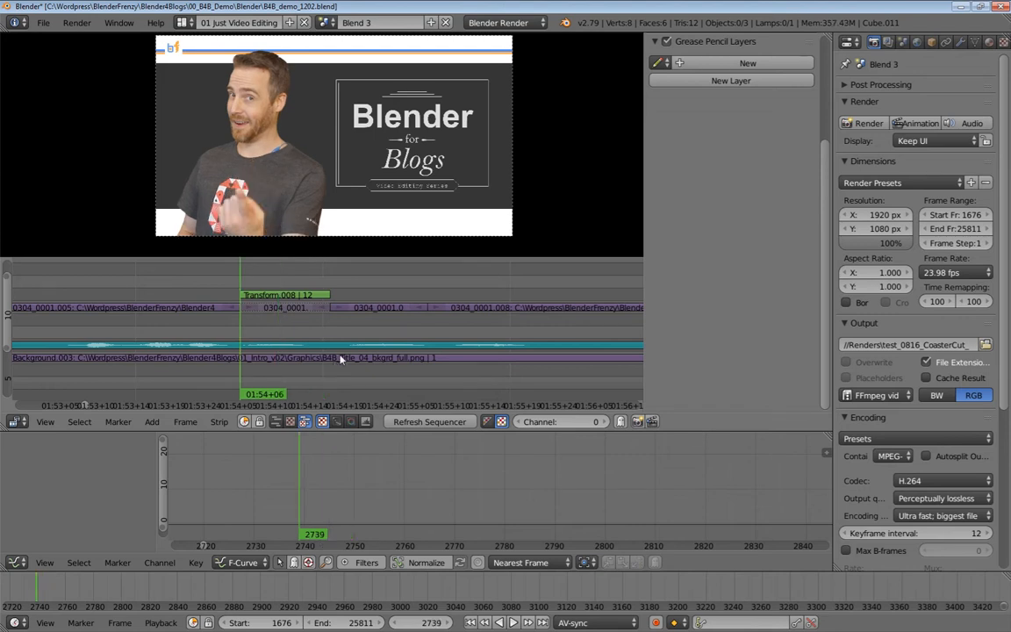
pyautogui.rightClick(294, 362)
pyautogui.press('k')
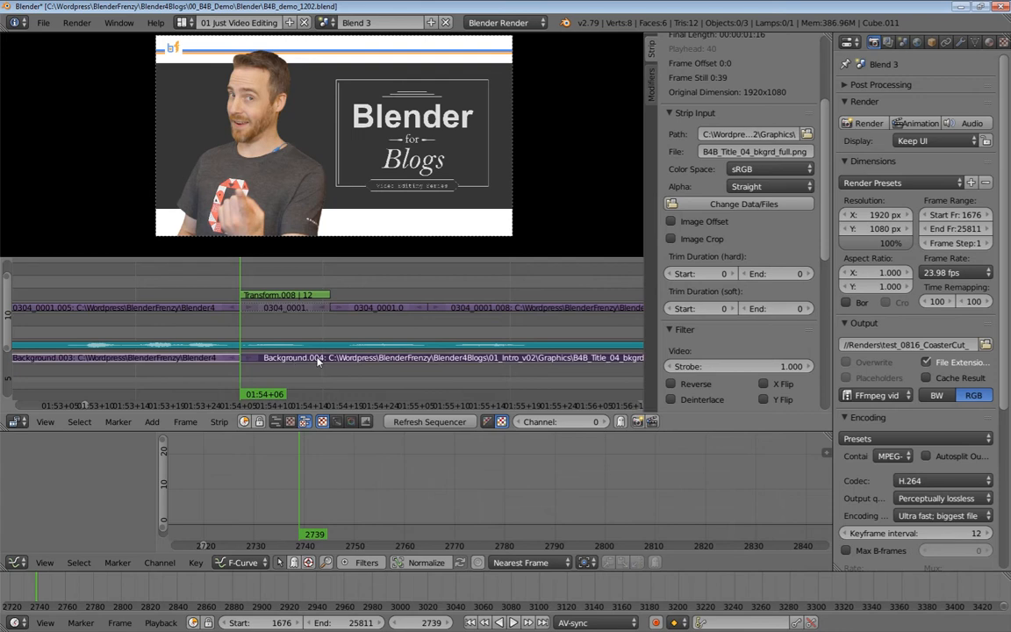
pyautogui.press('pageup')
pyautogui.press('k')
pyautogui.rightClick(285, 360)
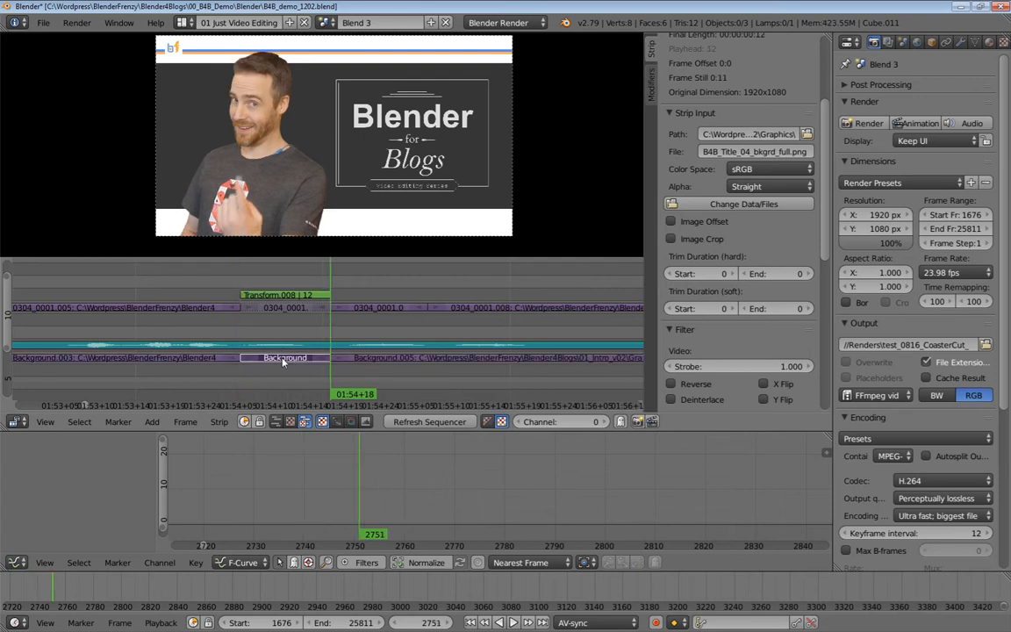
# Step: Delete the Transform effect strip above the presenter segment
pyautogui.rightClick(285, 311)
pyautogui.rightClick(287, 297)
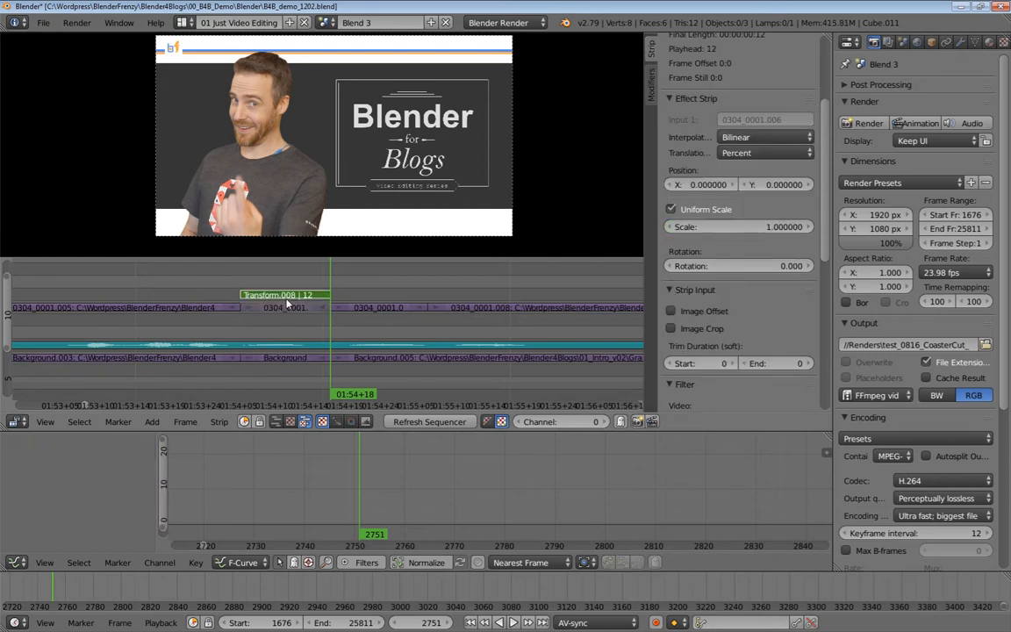
pyautogui.press('x')
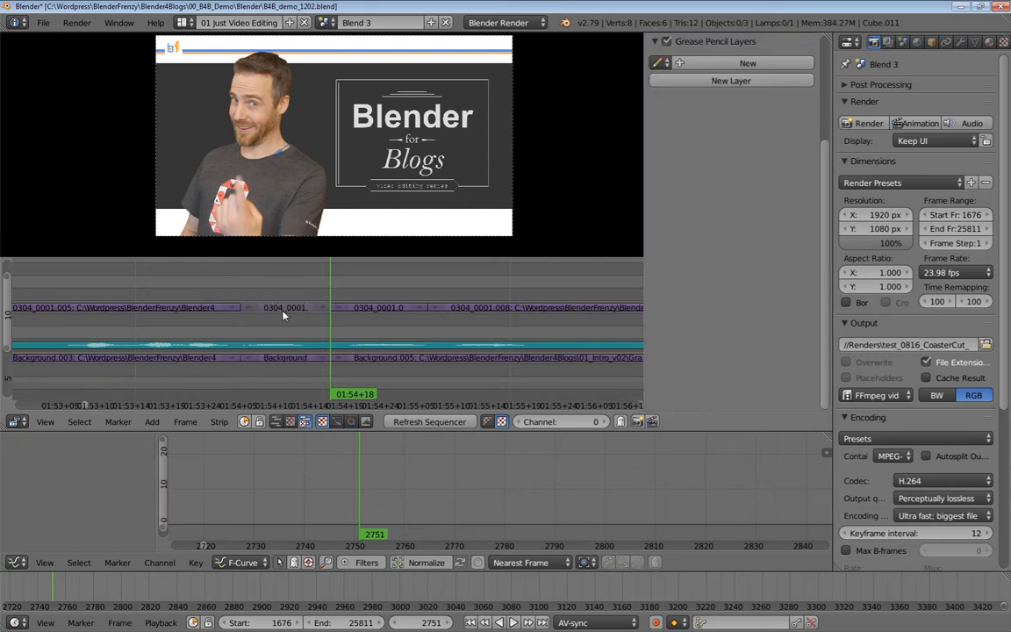
# Step: Group the presenter and background segments between 01:54+06 and 01:54+18 into a meta strip and move it to the presenter footage's channel
pyautogui.rightClick(285, 310)
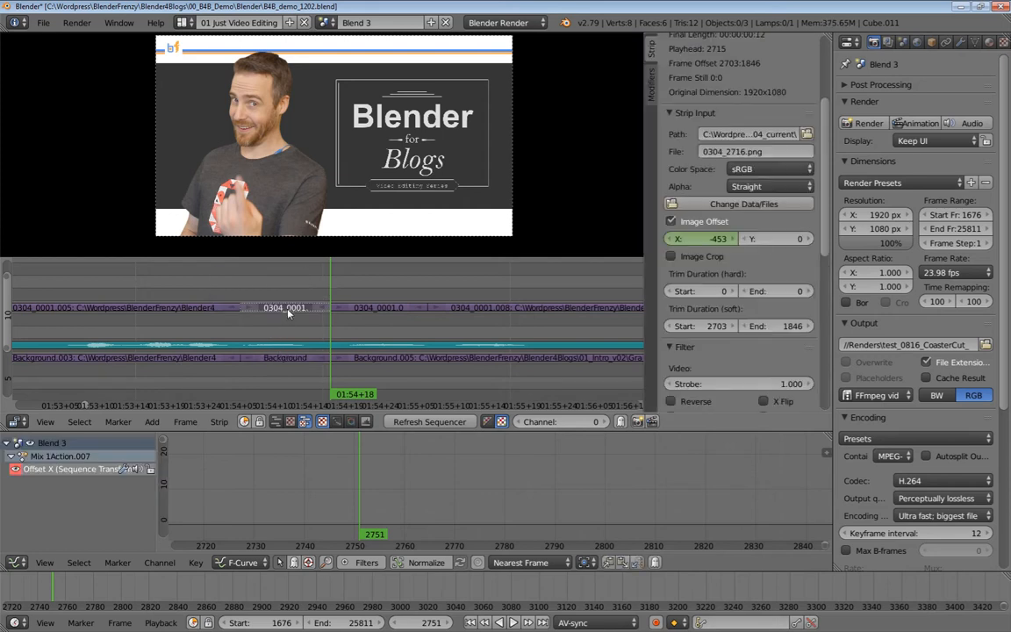
pyautogui.rightClick(283, 360)
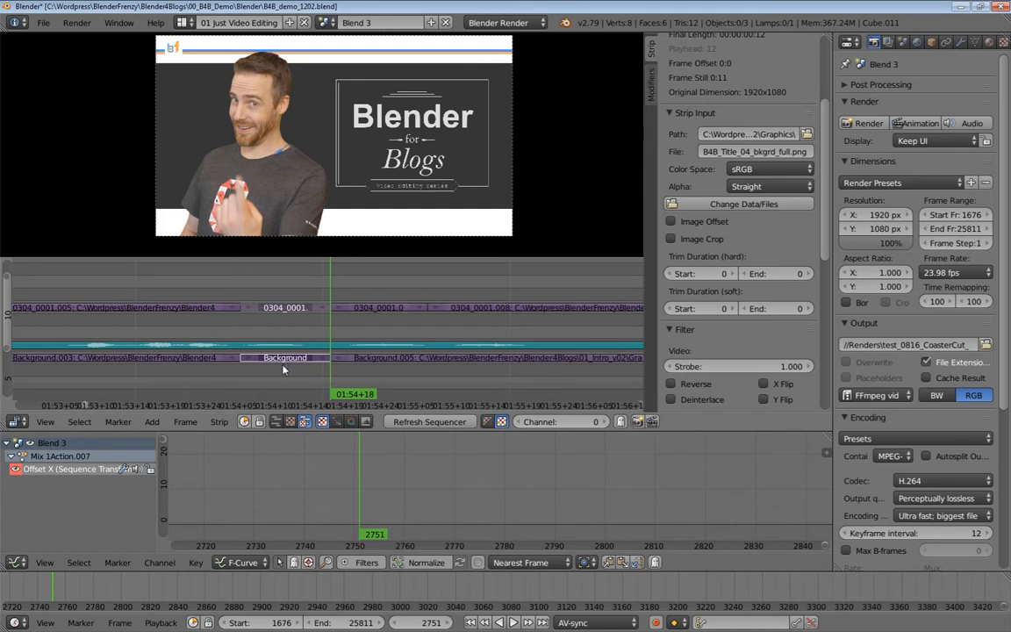
pyautogui.hotkey('ctrl', 'g')
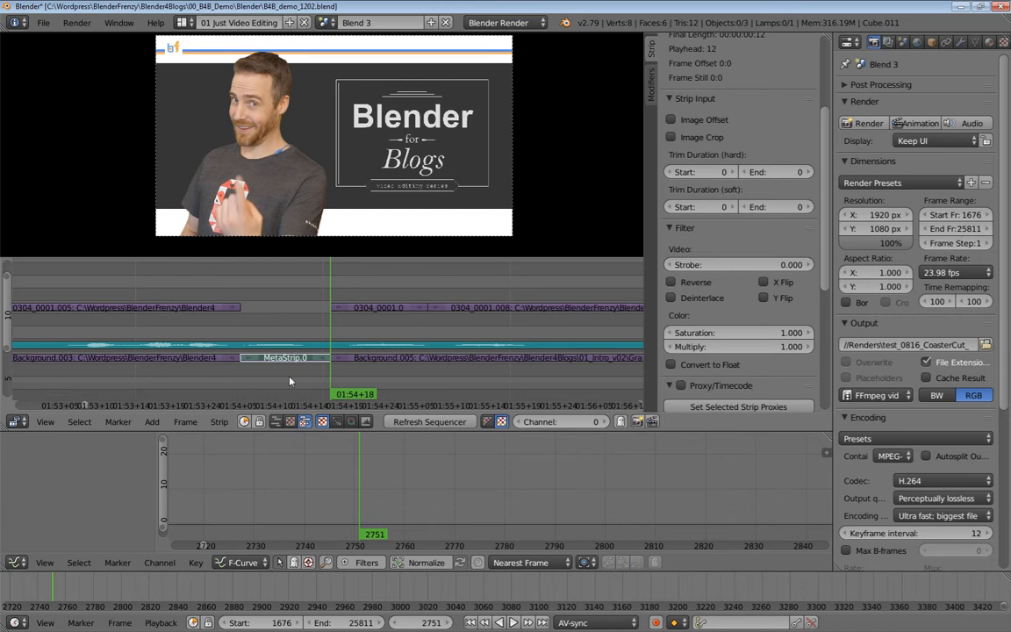
pyautogui.press('g')
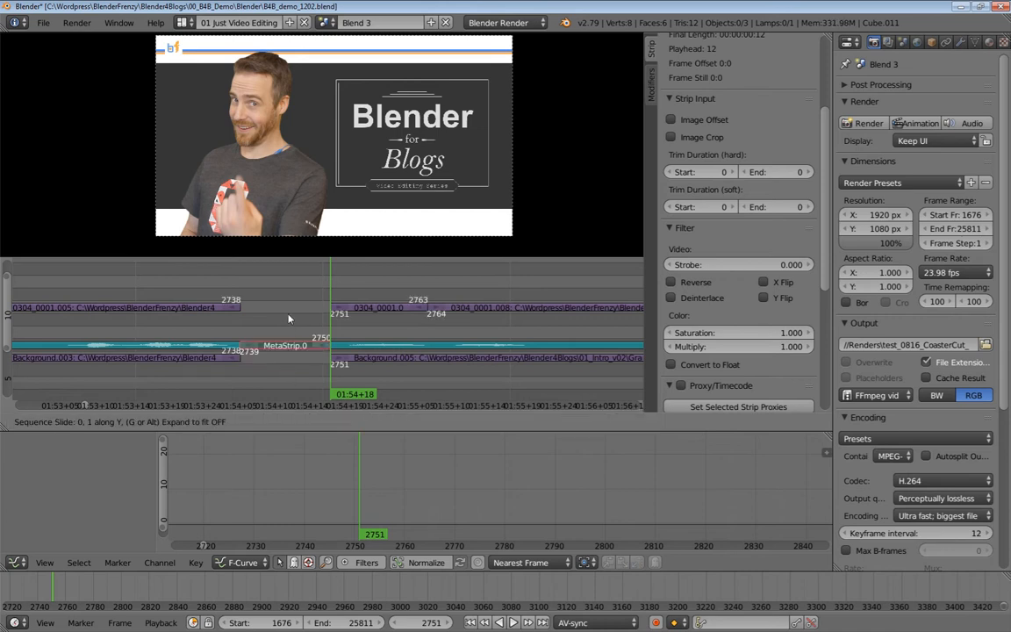
pyautogui.click(290, 309)
# Step: Place the playhead at 01:54+11, examine the meta strip's contents, and refresh the sequencer preview
pyautogui.moveTo(258, 286)
pyautogui.mouseDown()
pyautogui.moveTo(237, 281)
pyautogui.moveTo(307, 293)
pyautogui.moveTo(225, 282)
pyautogui.moveTo(277, 294)
pyautogui.mouseUp()
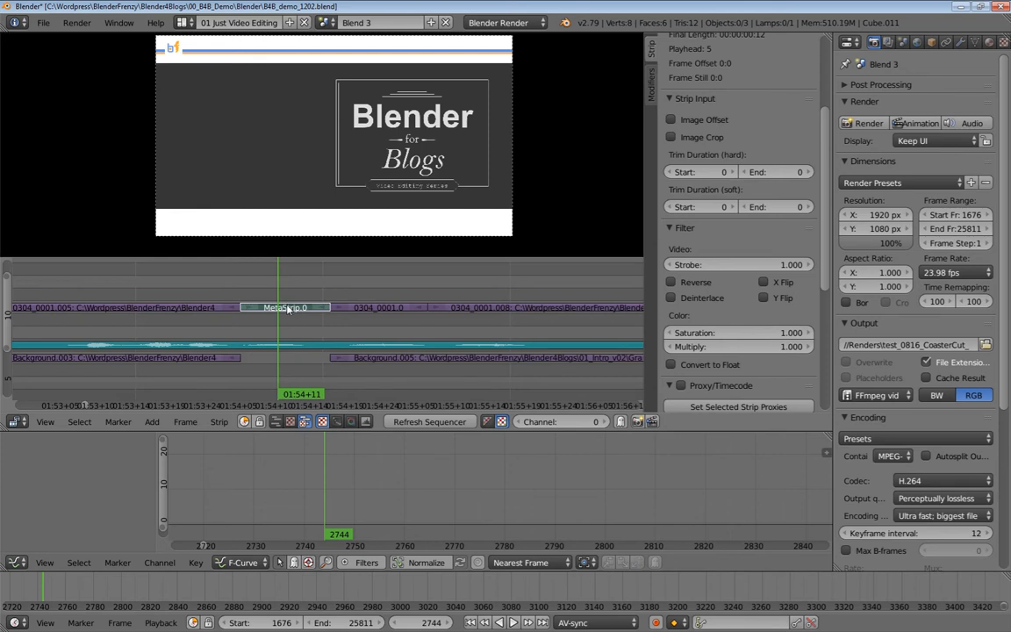
pyautogui.press('Tab')
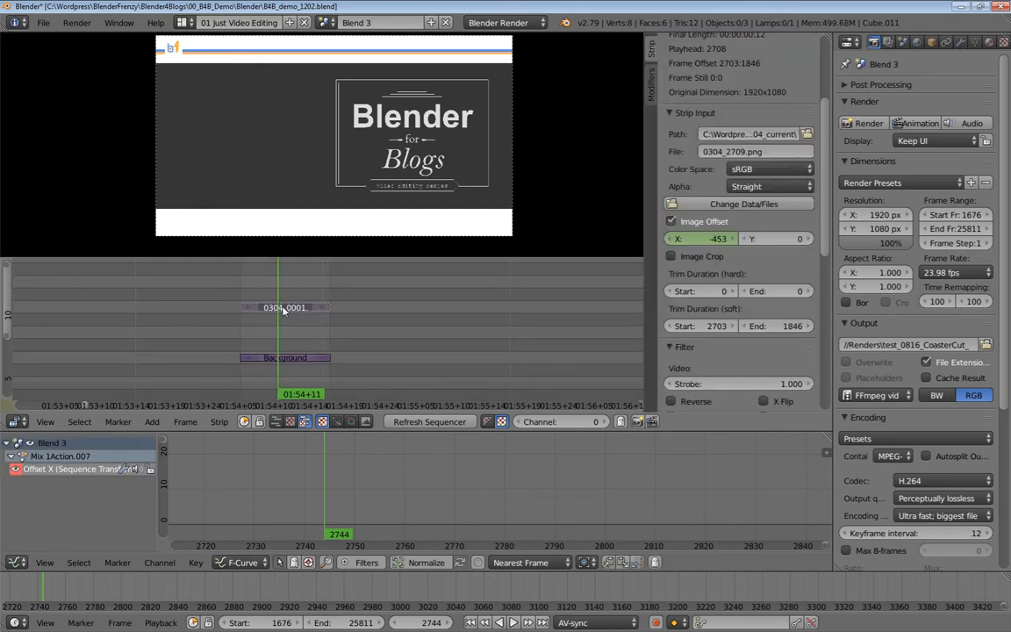
pyautogui.press('Tab')
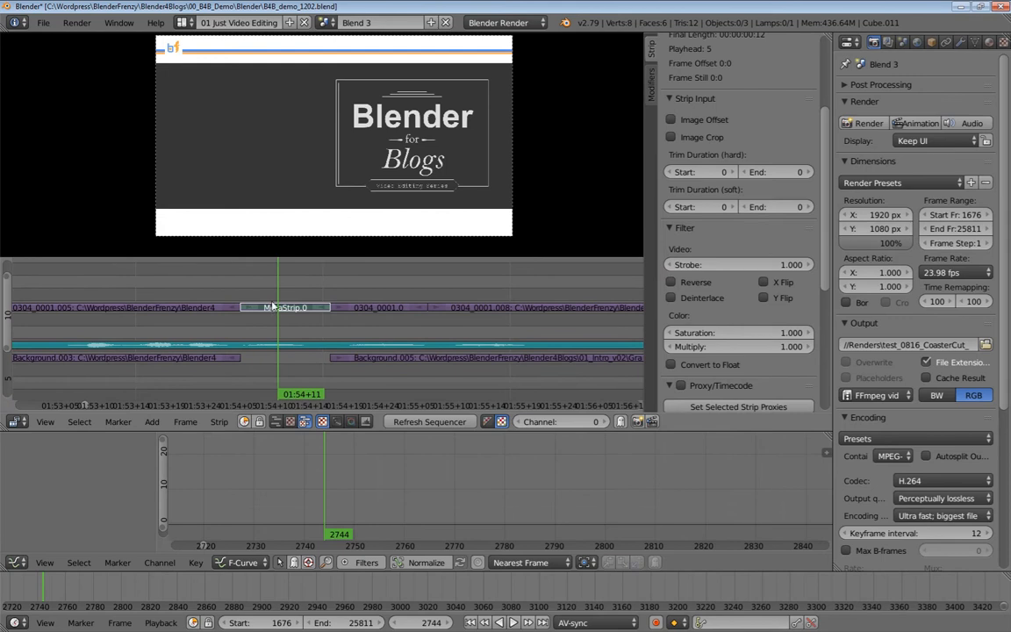
pyautogui.press('Tab')
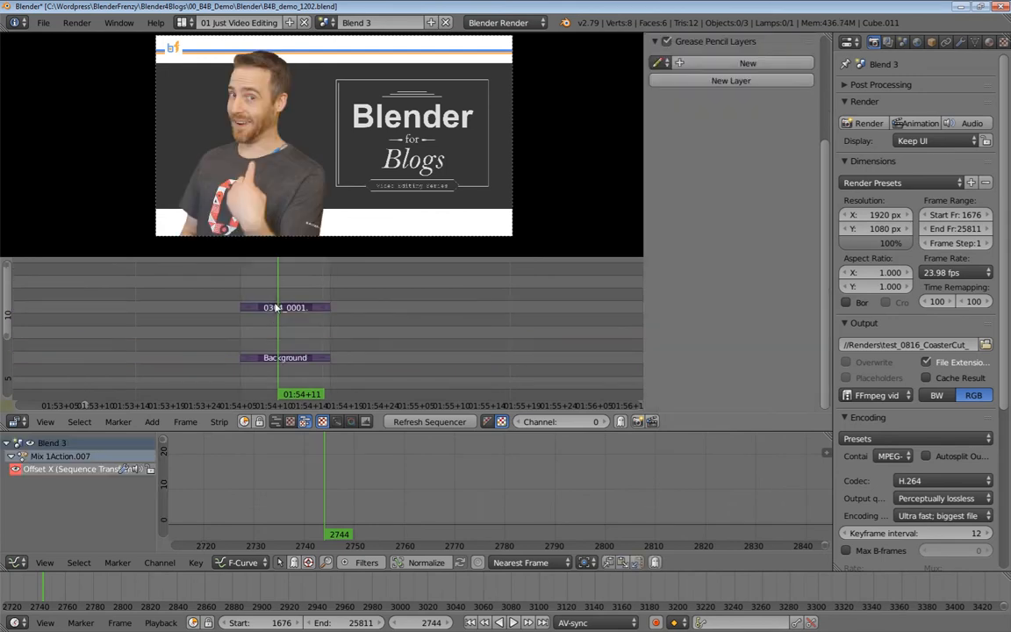
pyautogui.press('Tab')
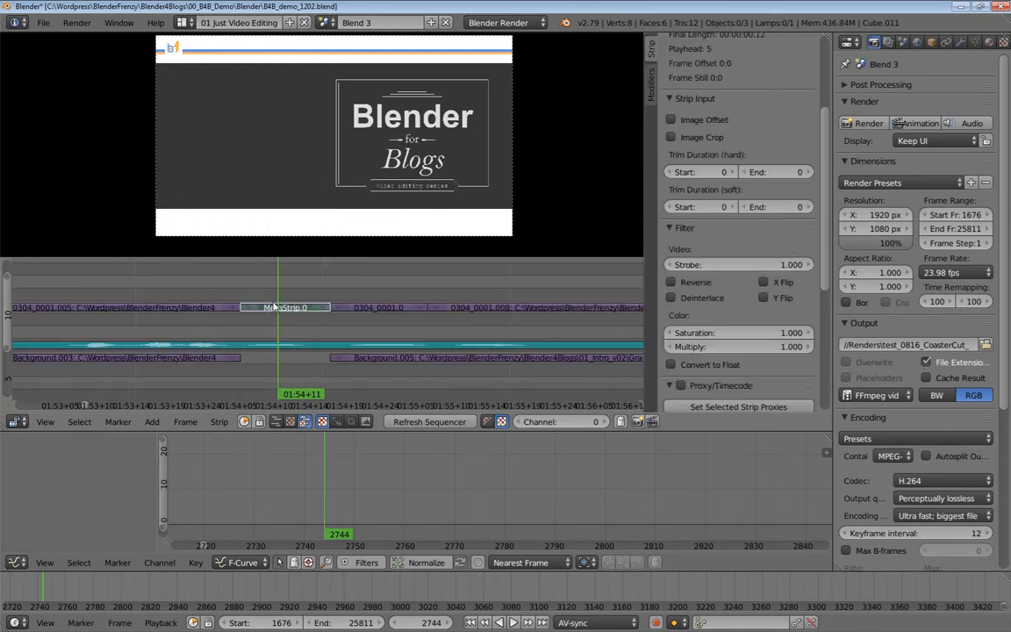
pyautogui.click(402, 424)
# Step: Add a Transform effect strip to the meta strip starting at 01:54+06
pyautogui.moveTo(284, 315); pyautogui.dragTo(284, 327, button='middle')
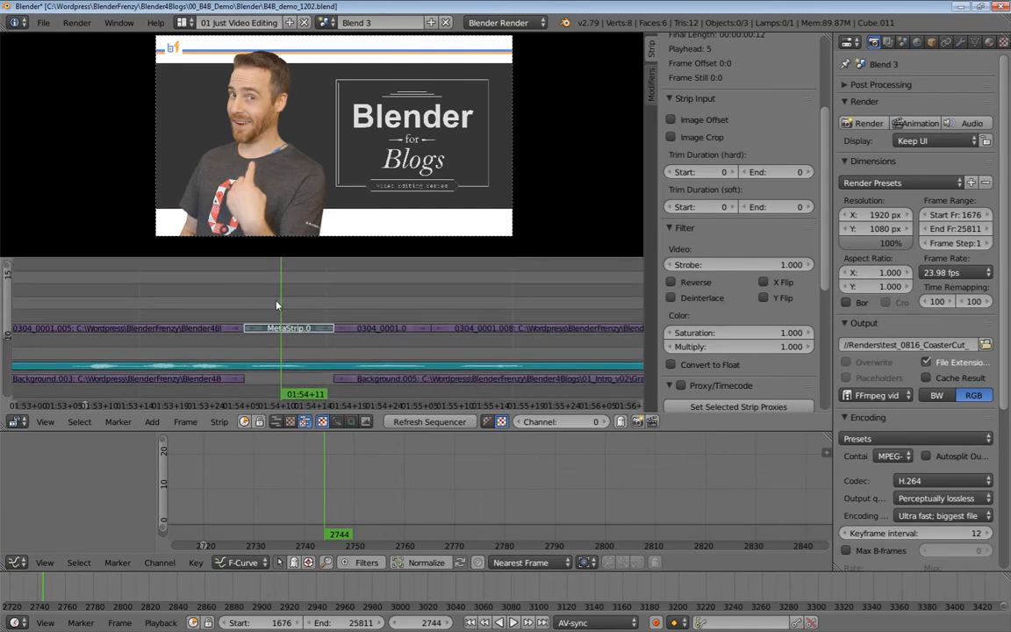
pyautogui.press('pagedown')
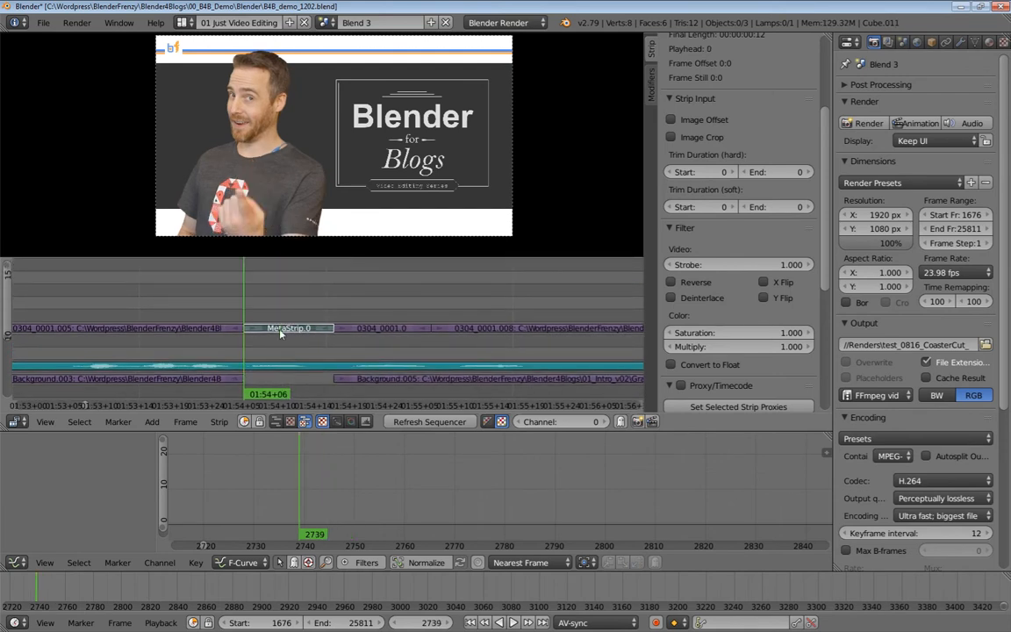
pyautogui.hotkey('shift', 'a')
pyautogui.moveTo(263, 331)
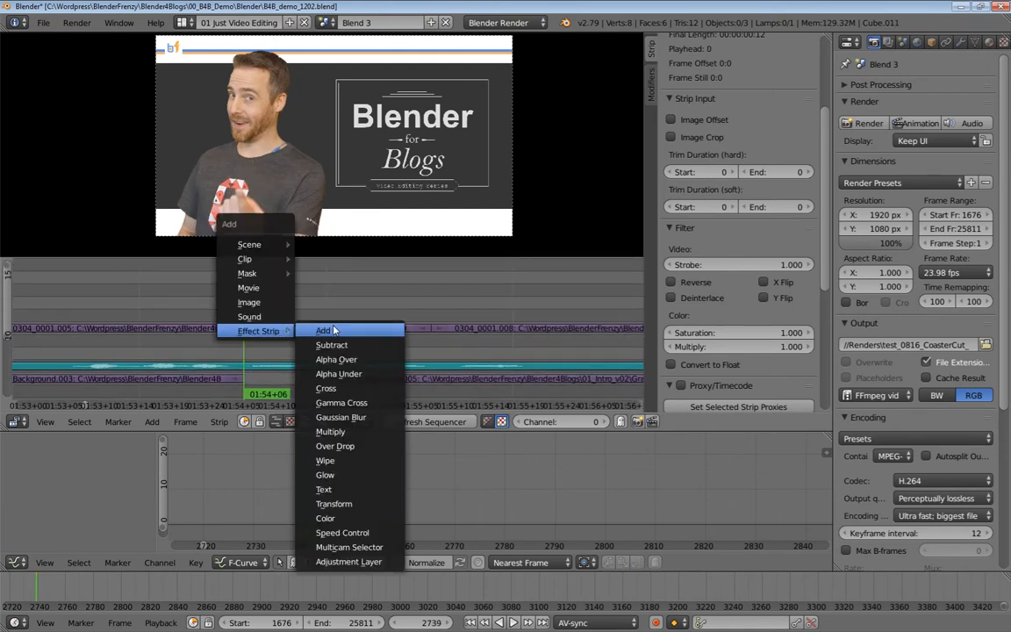
pyautogui.click(349, 504)
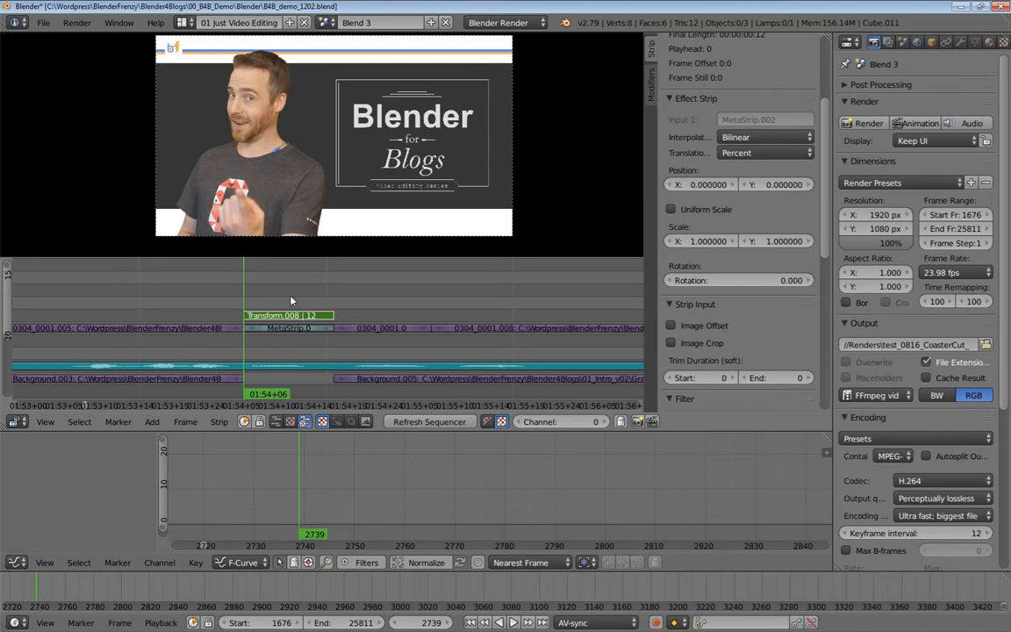
pyautogui.moveTo(291, 301); pyautogui.dragTo(215, 284, button='middle')
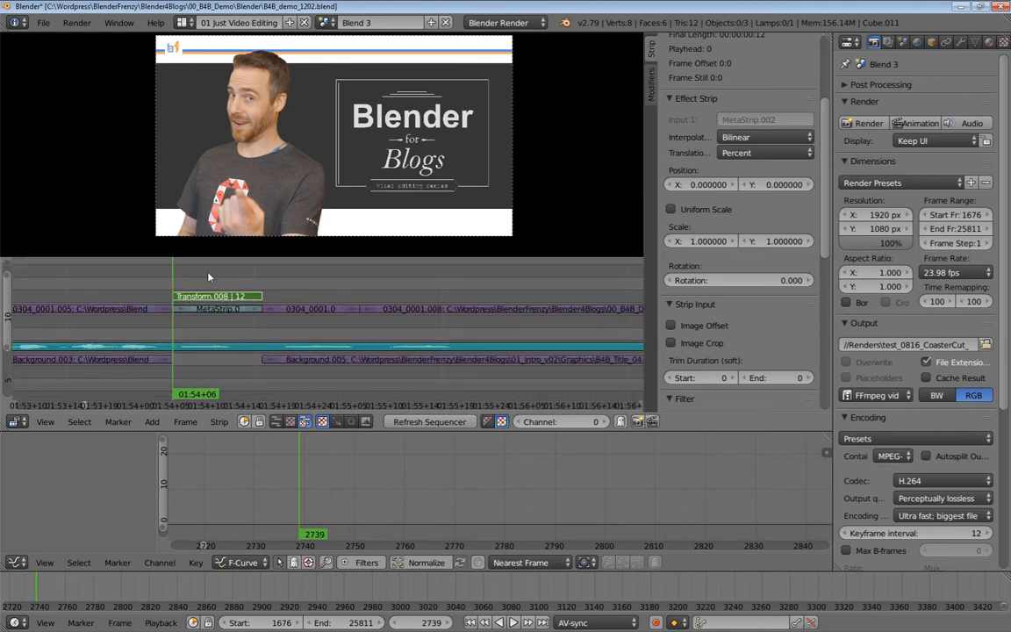
# Step: At 01:54+11, enable Uniform Scale on the Transform strip and set scale 1.24, position X 10.65 and position Y -9.75
pyautogui.click(210, 275)
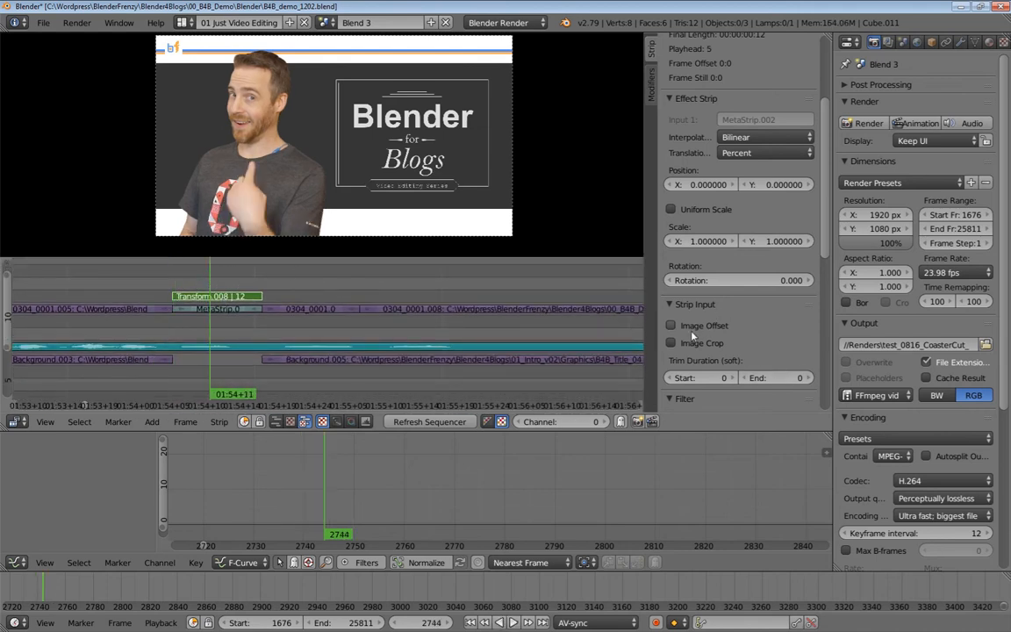
pyautogui.click(670, 209)
pyautogui.moveTo(735, 227)
pyautogui.mouseDown()
pyautogui.moveTo(803, 227)
pyautogui.moveTo(734, 227)
pyautogui.moveTo(753, 227)
pyautogui.mouseUp()
pyautogui.moveTo(702, 184); pyautogui.dragTo(738, 184)
pyautogui.moveTo(781, 184); pyautogui.dragTo(778, 186)
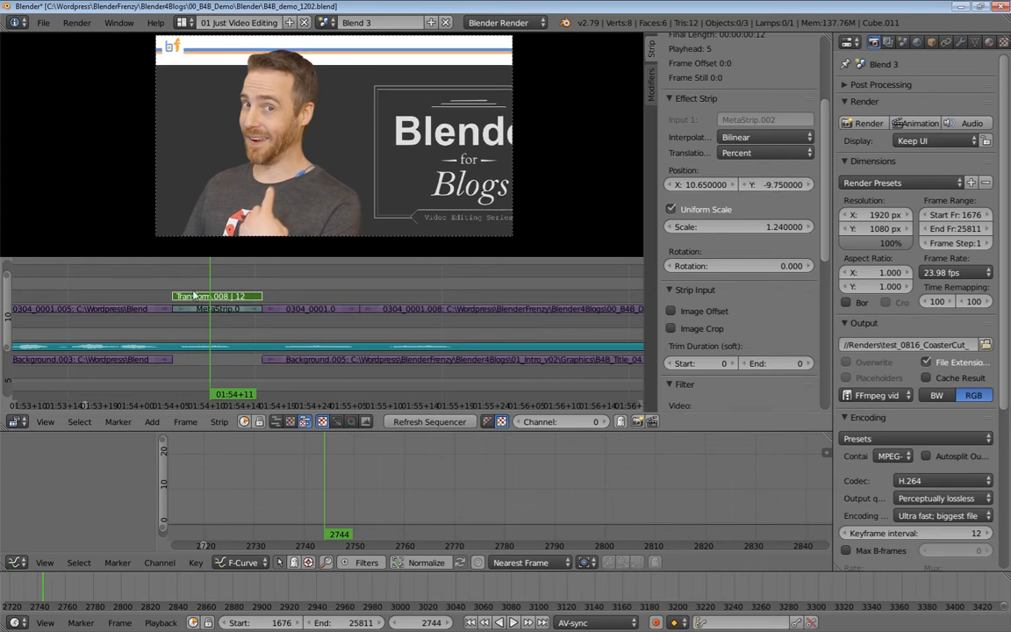
# Step: Play back and scrub the sequence from before the meta strip to the following presenter segment to review the zoom cut
pyautogui.click(148, 284)
pyautogui.hotkey('alt', 'a')
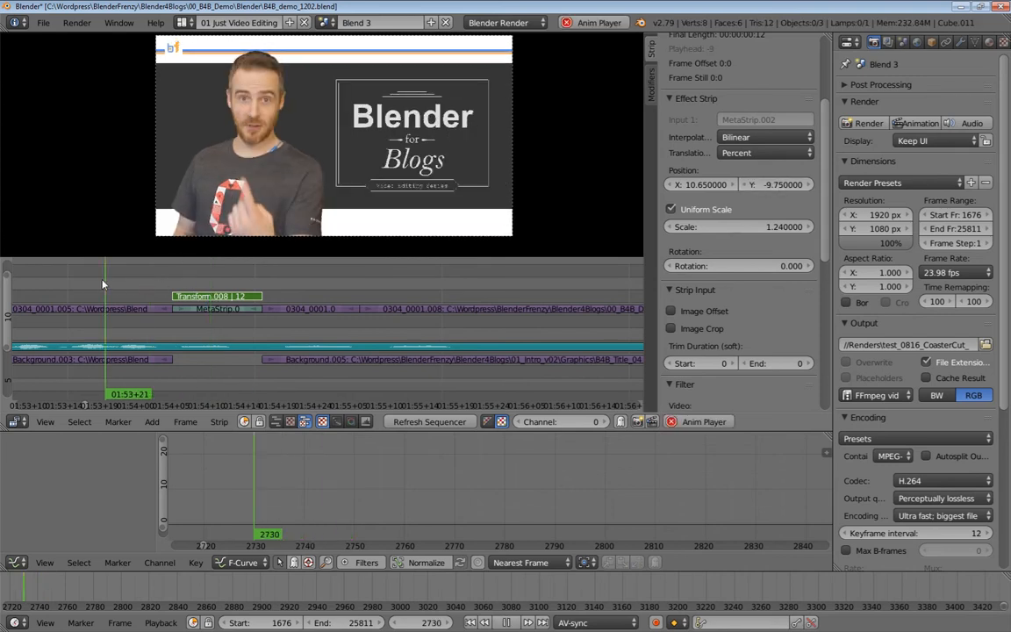
pyautogui.hotkey('alt', 'a')
pyautogui.click(158, 285)
pyautogui.moveTo(157, 366); pyautogui.dragTo(195, 368)
pyautogui.moveTo(243, 419); pyautogui.dragTo(314, 281)
# Step: Cut the background image strip at 01:55+07 and select its segment together with the presenter segment above it
pyautogui.rightClick(300, 309)
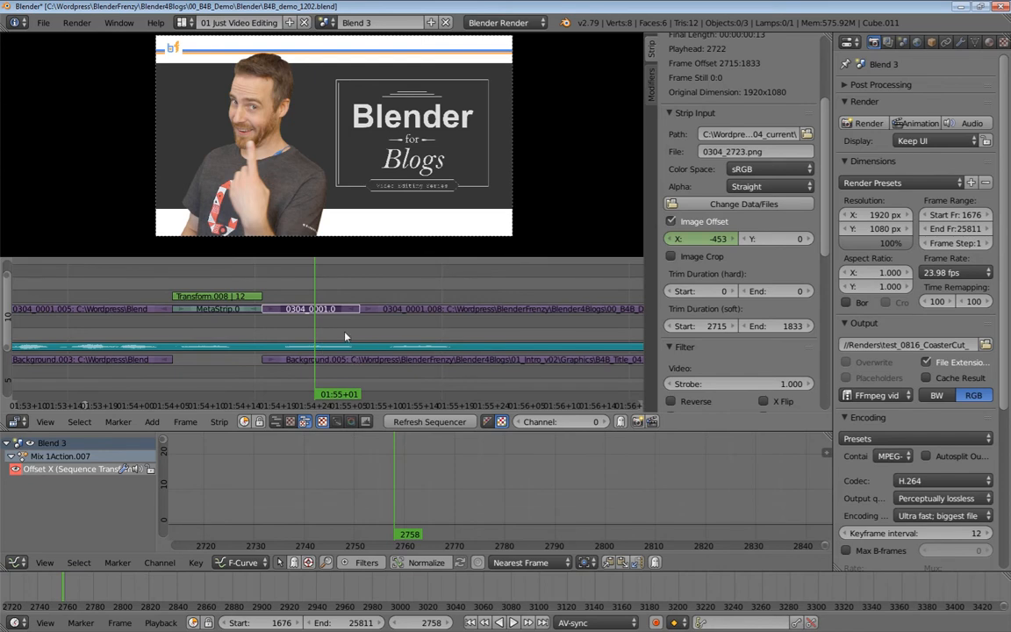
pyautogui.rightClick(304, 361)
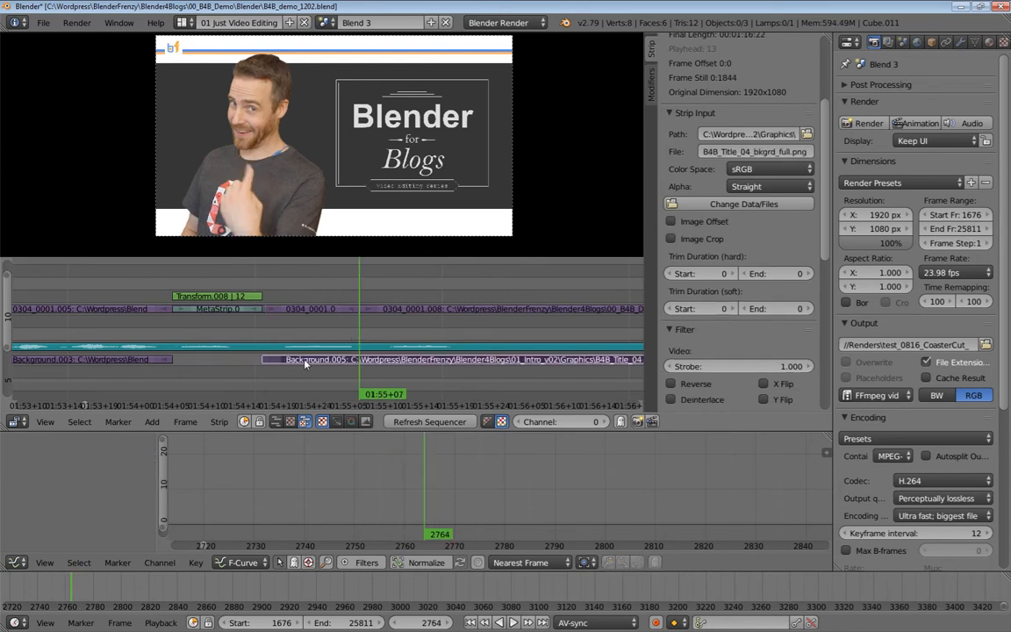
pyautogui.press('k')
pyautogui.keyDown('shift'); pyautogui.rightClick(316, 309); pyautogui.keyUp('shift')
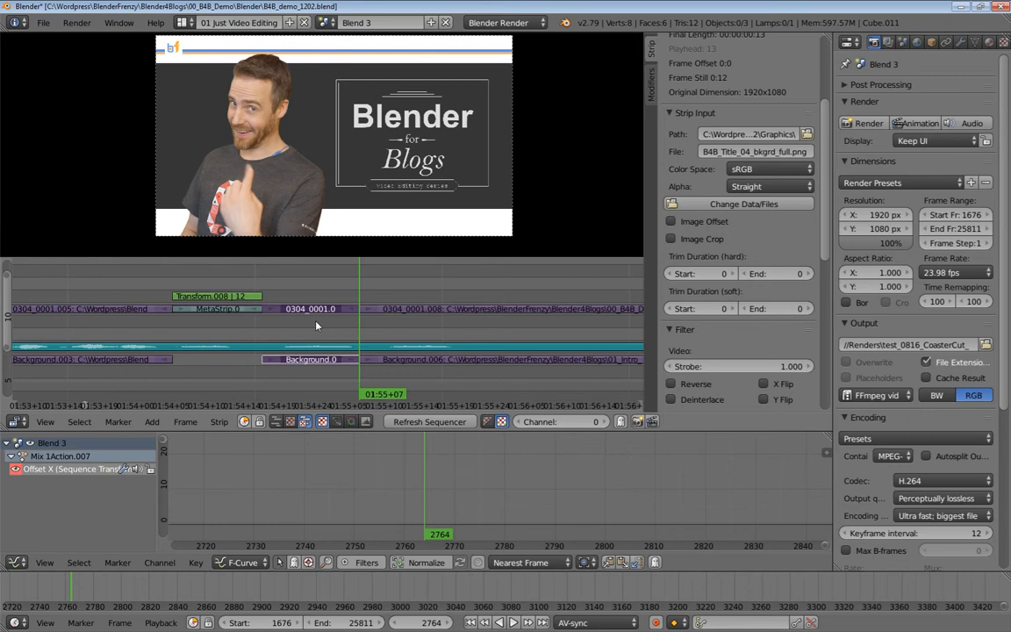
pyautogui.keyDown('ctrl'); pyautogui.moveTo(305, 340); pyautogui.dragTo(251, 344, button='middle'); pyautogui.keyUp('ctrl')
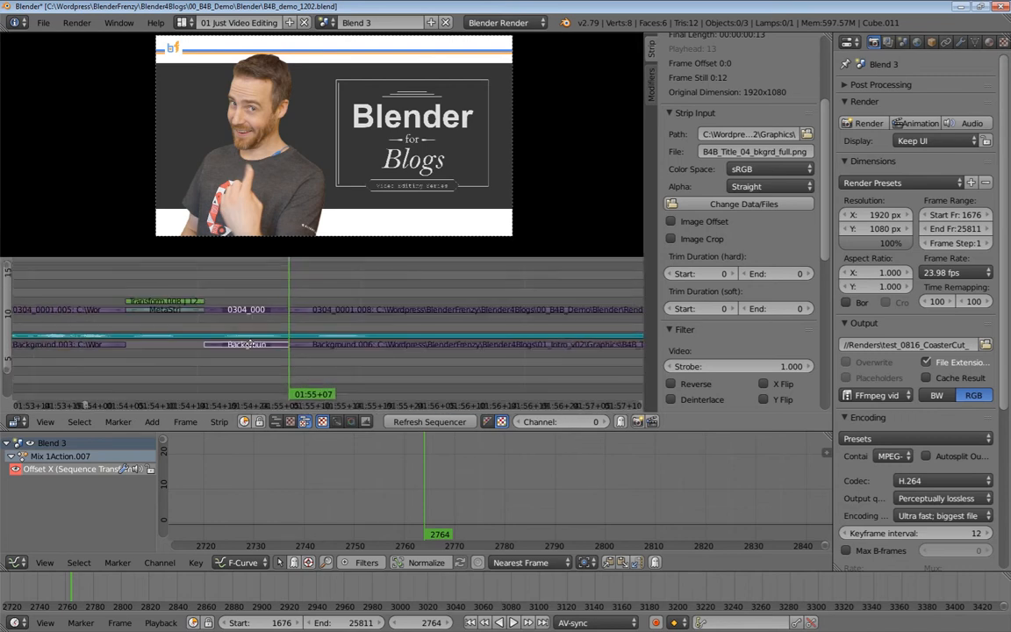
# Step: Delete the Transform strip, its meta strip, and the short presenter and background segments ending at 01:55+07
pyautogui.rightClick(179, 310)
pyautogui.keyDown('shift'); pyautogui.rightClick(180, 302); pyautogui.keyUp('shift')
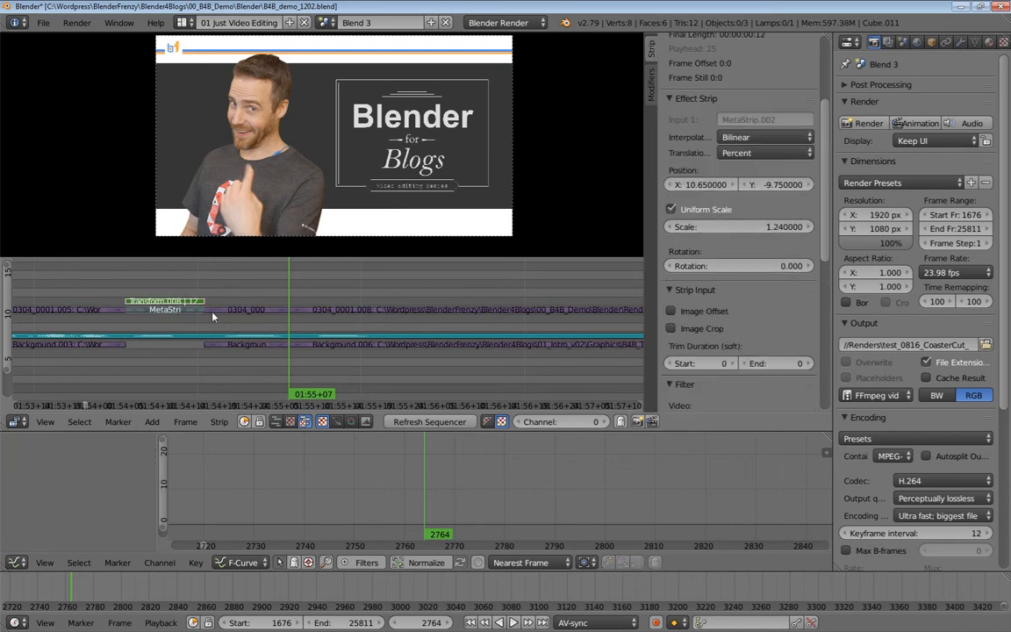
pyautogui.keyDown('shift'); pyautogui.rightClick(213, 311); pyautogui.keyUp('shift')
pyautogui.keyDown('shift'); pyautogui.rightClick(235, 344); pyautogui.keyUp('shift')
pyautogui.press('x')
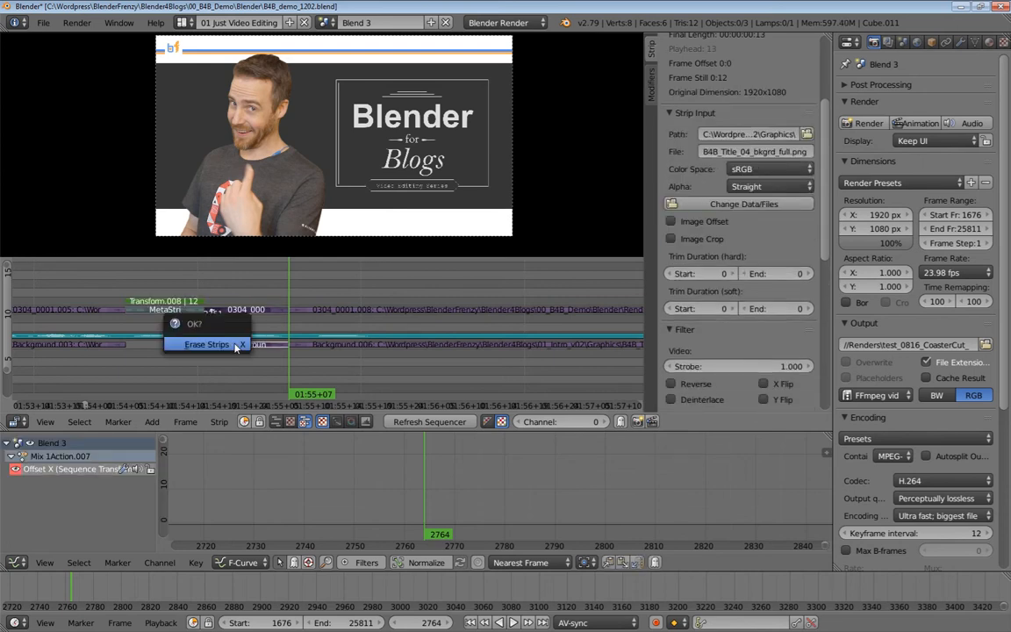
pyautogui.click(207, 345)
# Step: Extend the ends of the preceding presenter and background strips to meet the following segments at 01:55+07
pyautogui.moveTo(199, 350); pyautogui.dragTo(226, 349, button='middle')
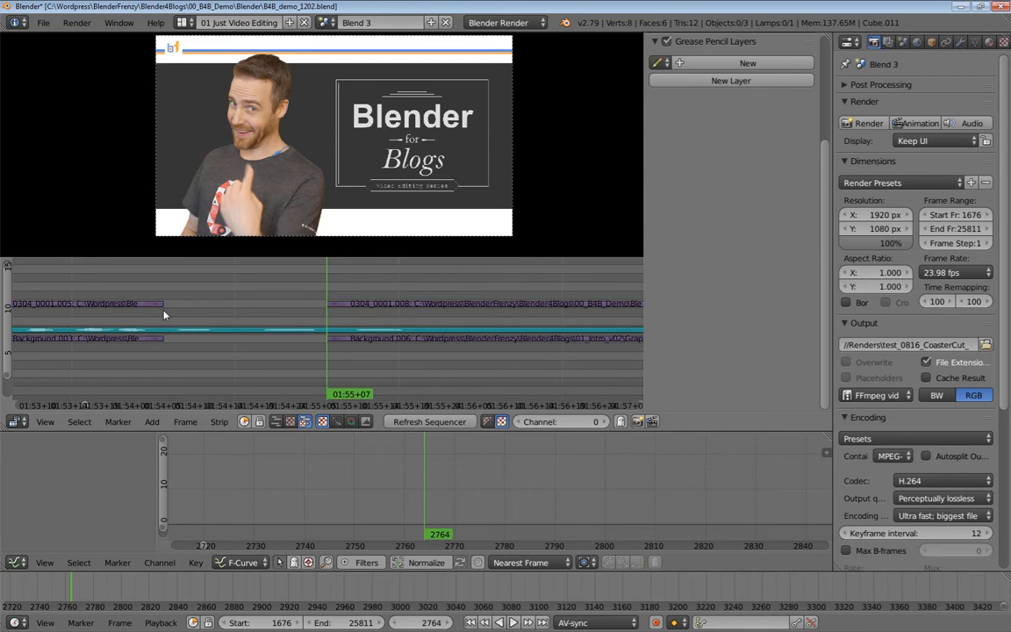
pyautogui.rightClick(160, 304)
pyautogui.keyDown('shift'); pyautogui.rightClick(160, 341); pyautogui.keyUp('shift')
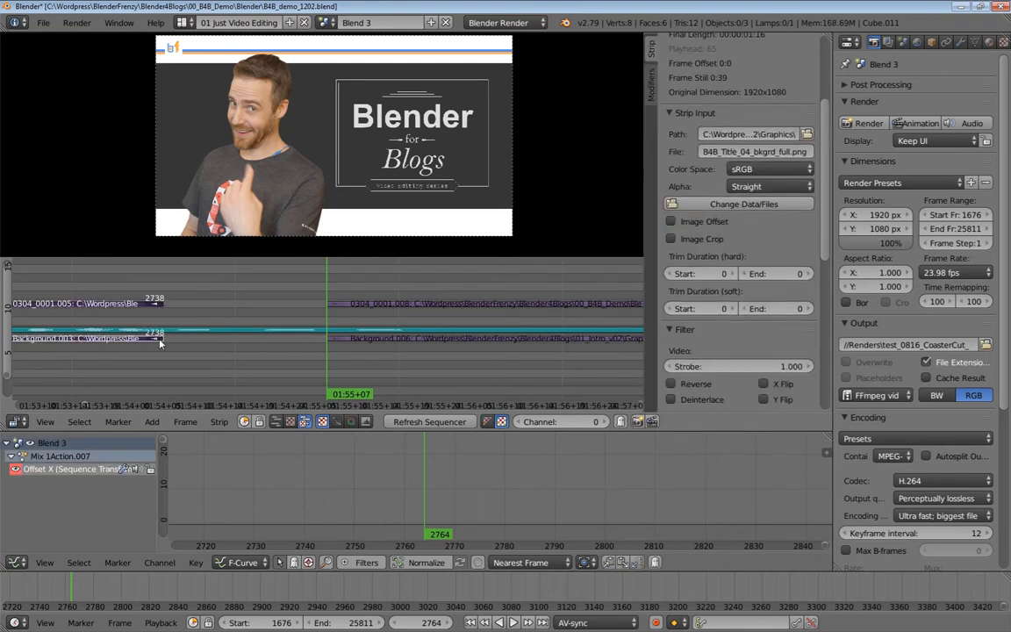
pyautogui.press('g')
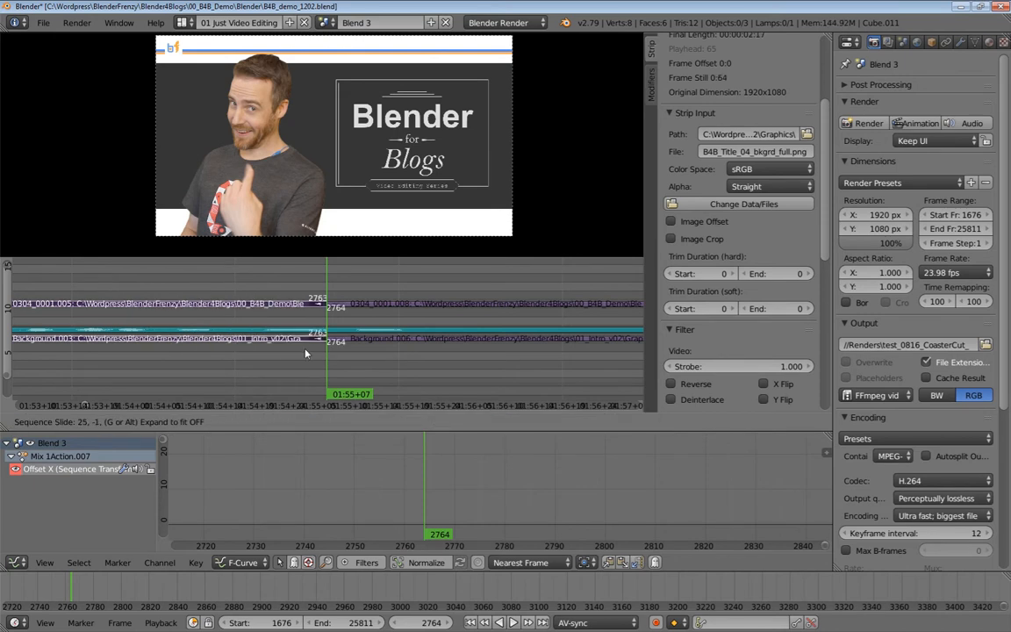
pyautogui.click(205, 303)
# Step: Play back from about 01:54+08 and step frame by frame around 01:56+02 to examine the presenter's jump cut
pyautogui.click(179, 279)
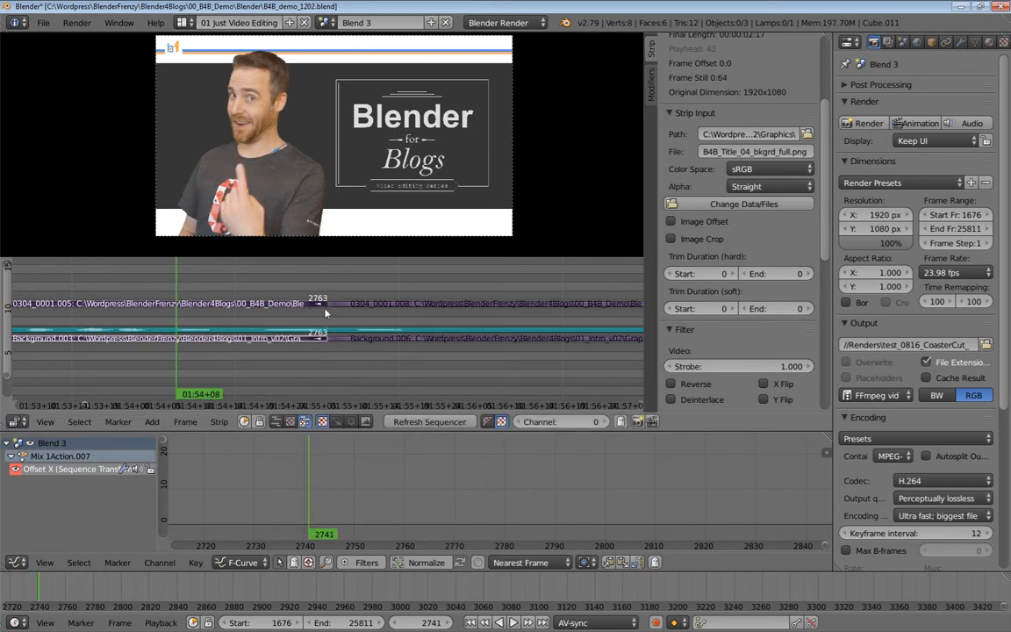
pyautogui.click(156, 291)
pyautogui.hotkey('alt', 'a')
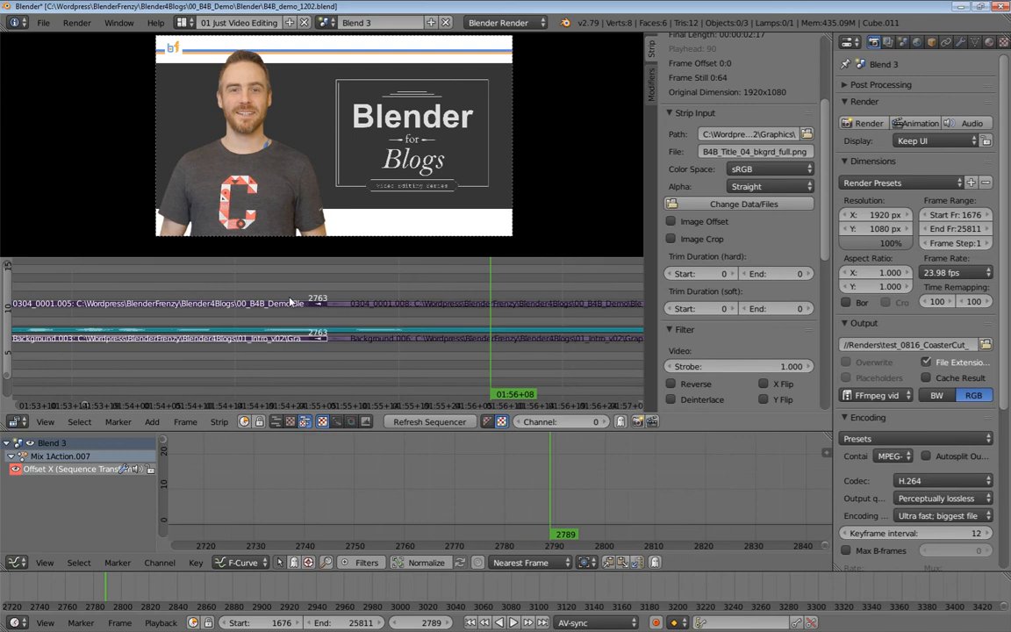
pyautogui.hotkey('alt', 'a')
pyautogui.moveTo(395, 287); pyautogui.dragTo(444, 280)
pyautogui.hotkey('alt', 'a')
pyautogui.press('Left')
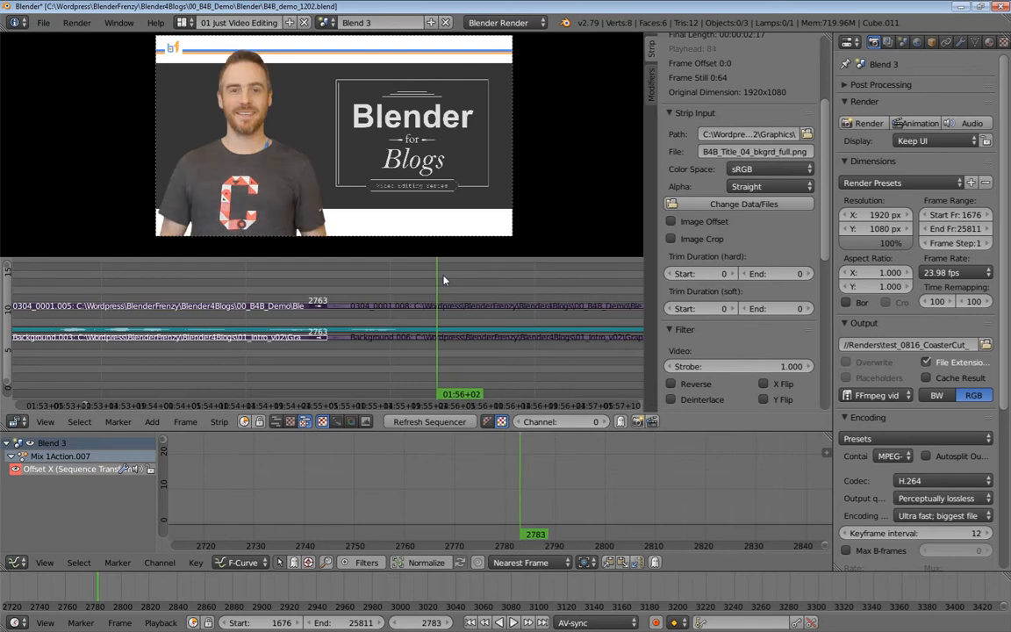
pyautogui.press('Left')
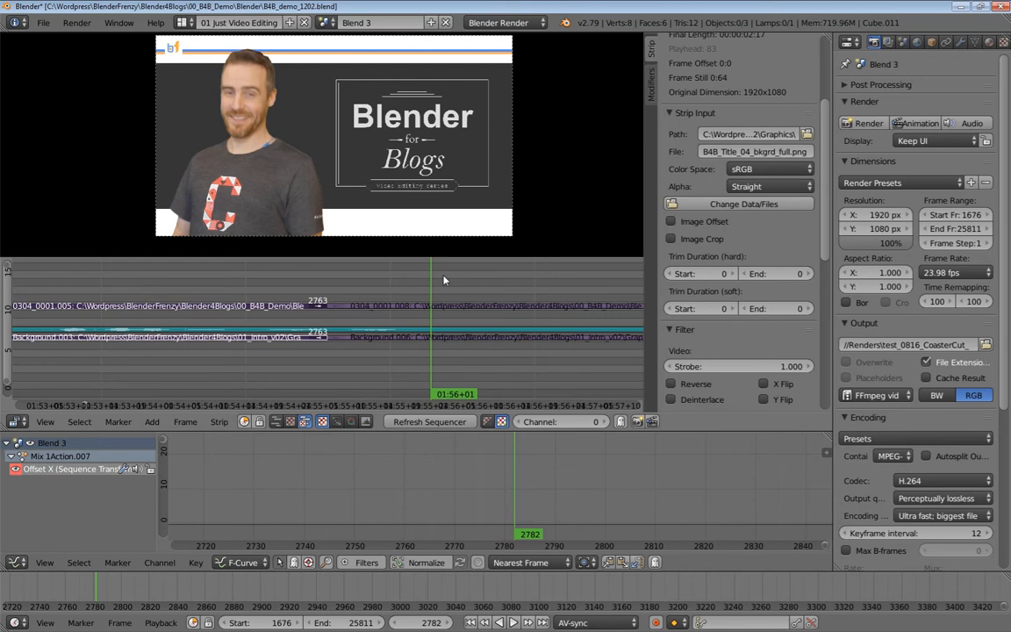
pyautogui.press('Right')
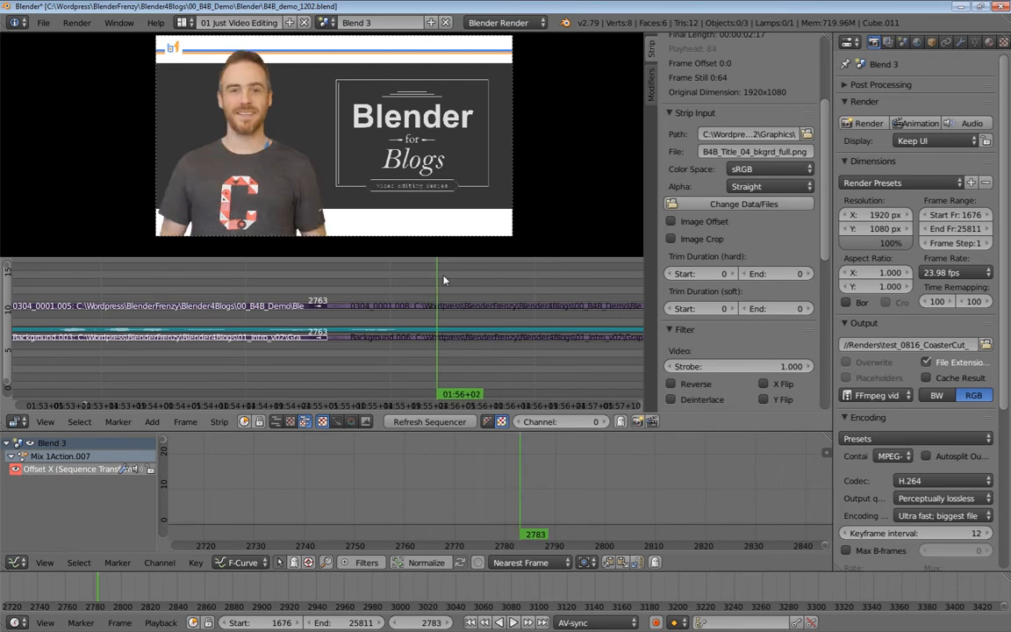
pyautogui.press('Left')
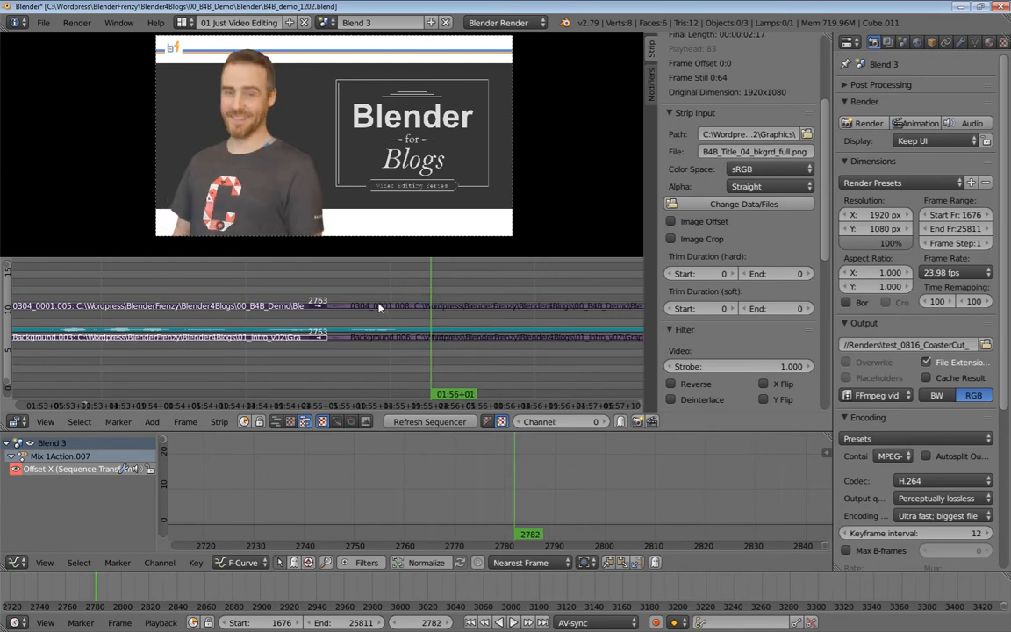
# Step: Select the facing ends of both presenter strips and both background strips and snap them to 01:56+02
pyautogui.rightClick(336, 306)
pyautogui.keyDown('shift'); pyautogui.rightClick(331, 339); pyautogui.keyUp('shift')
pyautogui.keyDown('shift'); pyautogui.rightClick(323, 338); pyautogui.keyUp('shift')
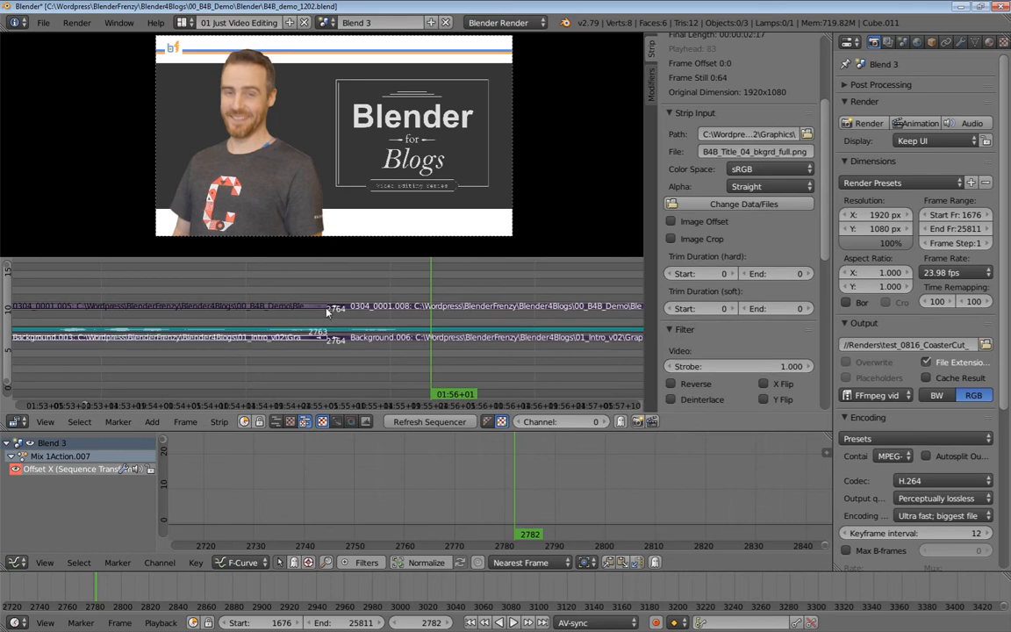
pyautogui.keyDown('shift'); pyautogui.rightClick(325, 308); pyautogui.keyUp('shift')
pyautogui.hotkey('shift', 's')
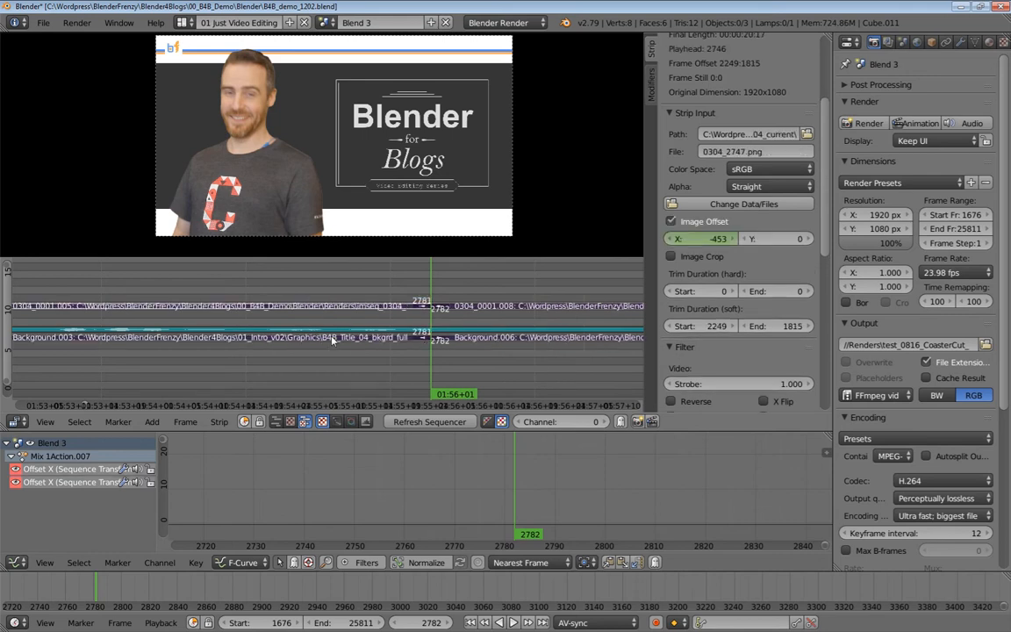
pyautogui.press('Right')
pyautogui.press('Left')
pyautogui.press('Right')
pyautogui.hotkey('shift', 's')
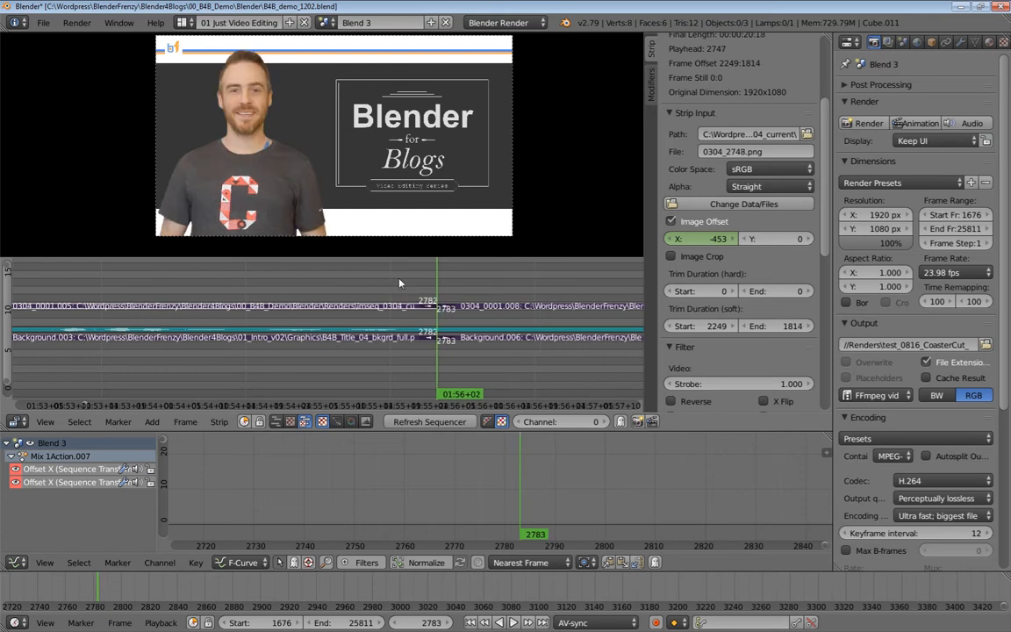
# Step: Play back the sequence across the moved cut to review it
pyautogui.click(149, 277)
pyautogui.hotkey('alt', 'a')
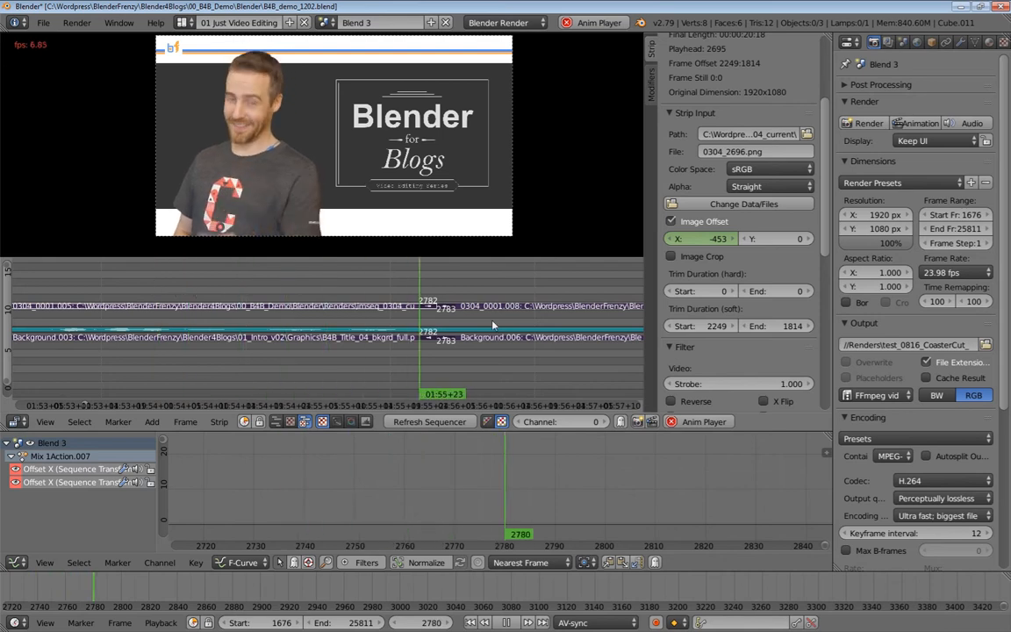
pyautogui.hotkey('alt', 'a')
# Step: Set the sequencer preview's proxy render size to 25%
pyautogui.scroll(-10, 677, 259)
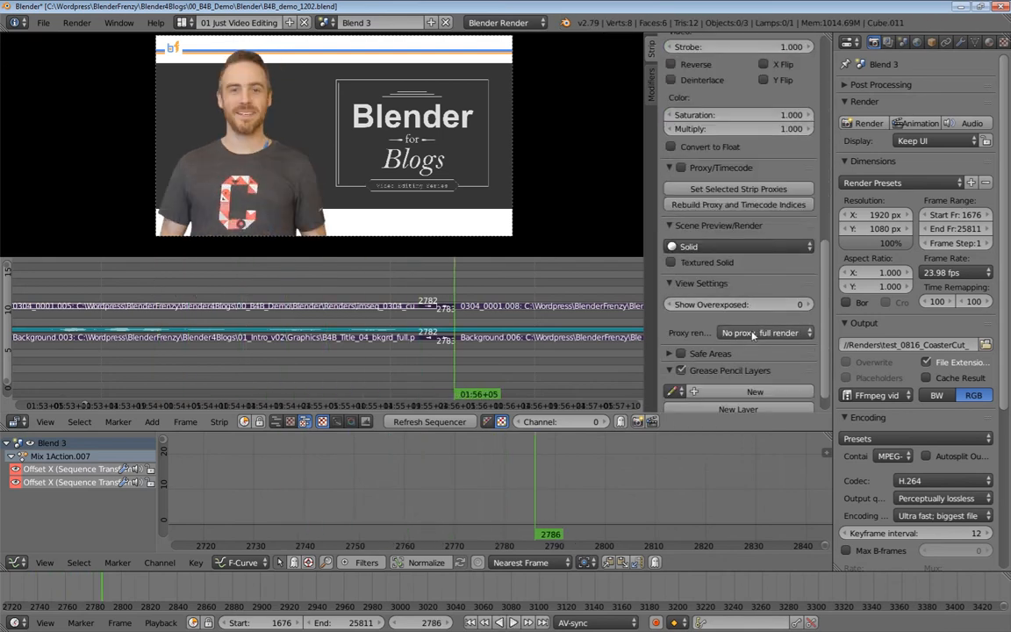
pyautogui.click(752, 335)
pyautogui.click(745, 287)
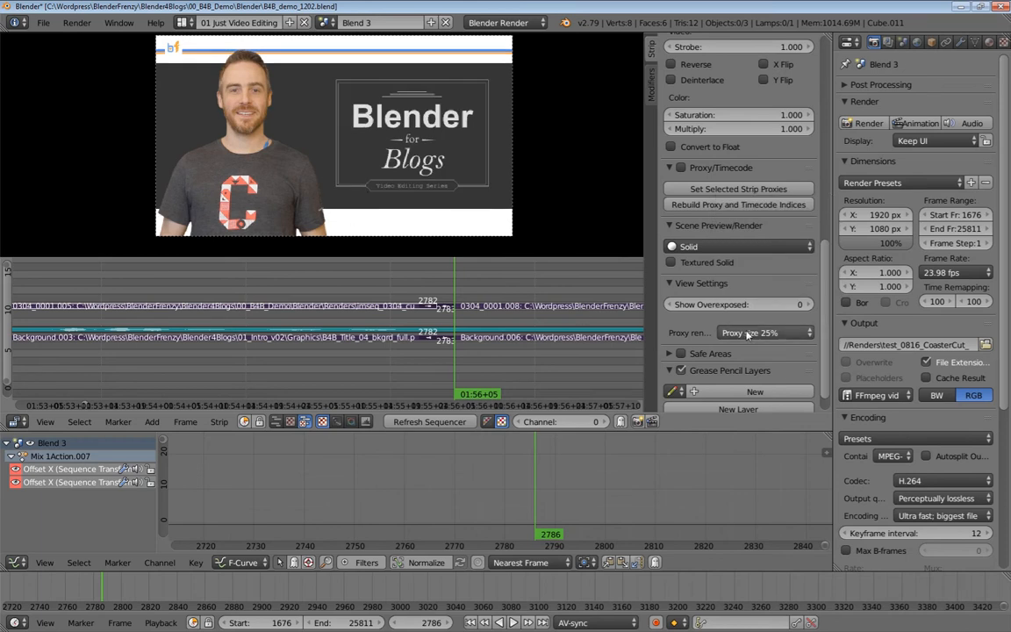
# Step: Play back and scrub the presenter segment before the 01:56+02 cut to examine where a zoom should start
pyautogui.click(161, 273)
pyautogui.hotkey('alt', 'a')
pyautogui.press('Escape')
pyautogui.scroll(3, 239, 289)
pyautogui.scroll(-7, 235, 285)
pyautogui.moveTo(251, 283); pyautogui.dragTo(328, 301, button='middle')
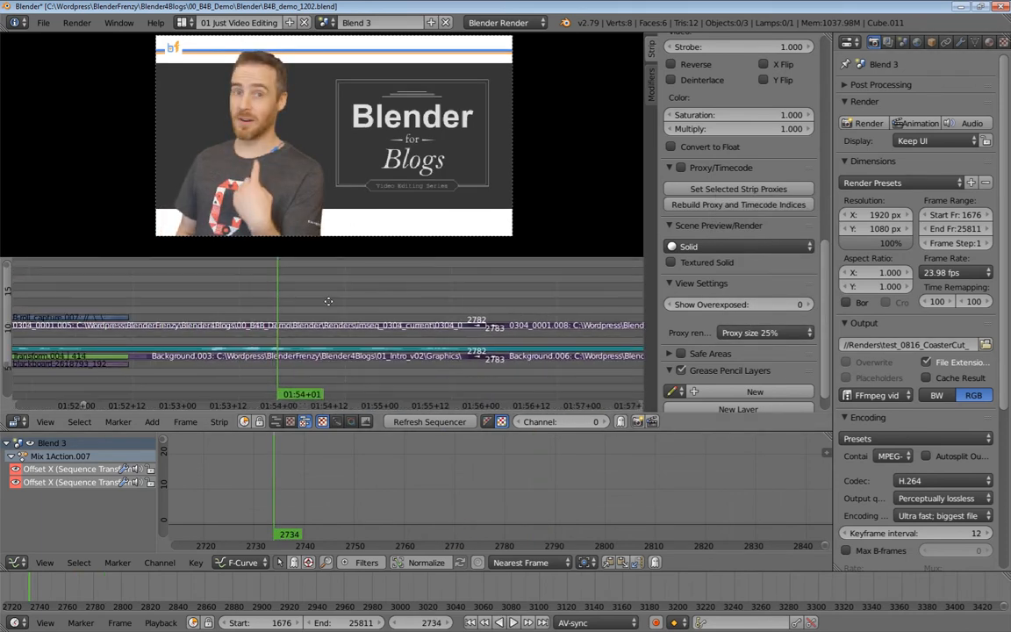
pyautogui.hotkey('shift', 'alt', 'a')
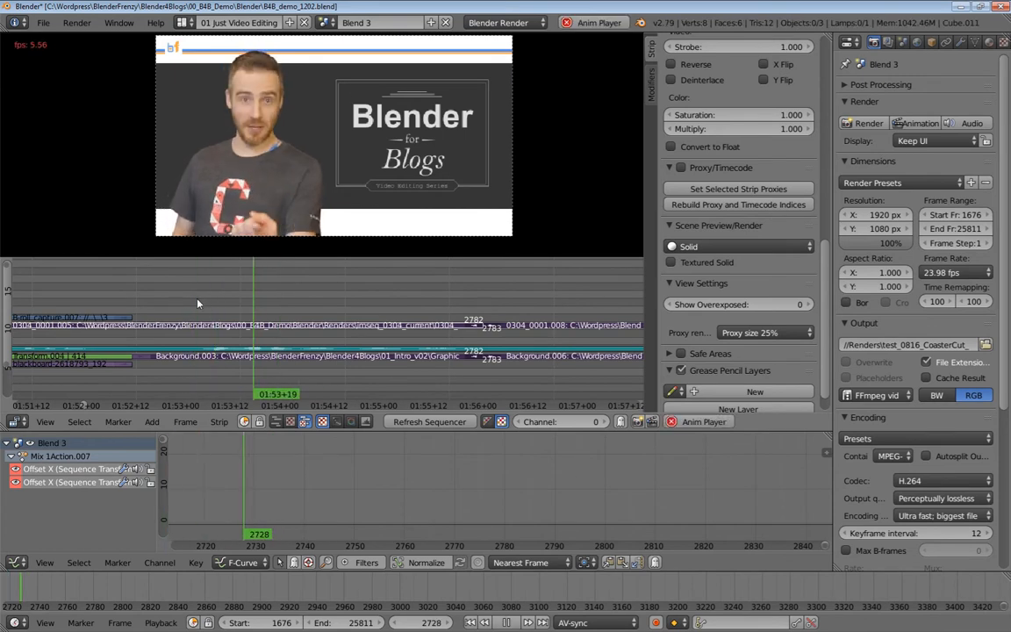
pyautogui.press('Escape')
pyautogui.moveTo(288, 323); pyautogui.dragTo(245, 314, button='middle')
pyautogui.moveTo(205, 302); pyautogui.dragTo(218, 303)
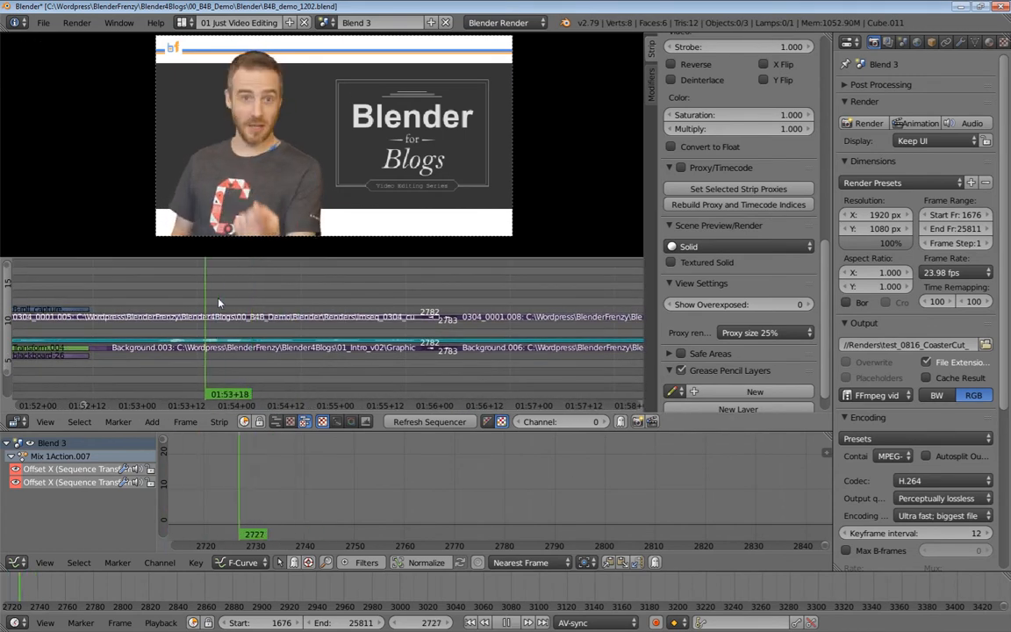
pyautogui.hotkey('alt', 'a')
pyautogui.hotkey('alt', 'a')
pyautogui.moveTo(291, 302); pyautogui.dragTo(252, 298, button='middle')
pyautogui.hotkey('alt', 'a')
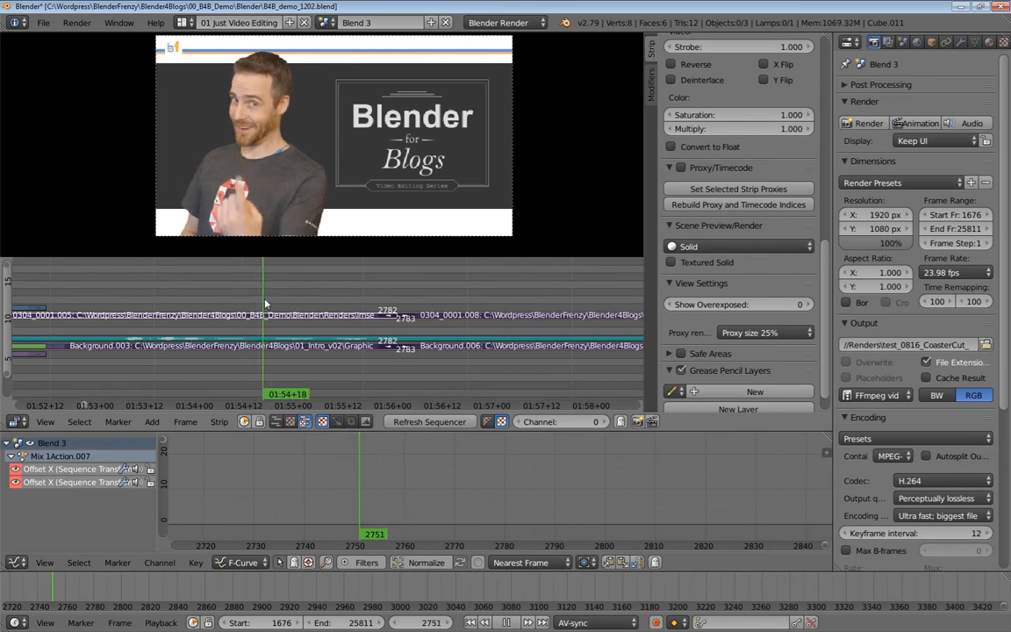
# Step: Select the presenter strip and the background strip below it and cut both at 01:54+17
pyautogui.moveTo(264, 299); pyautogui.dragTo(260, 299)
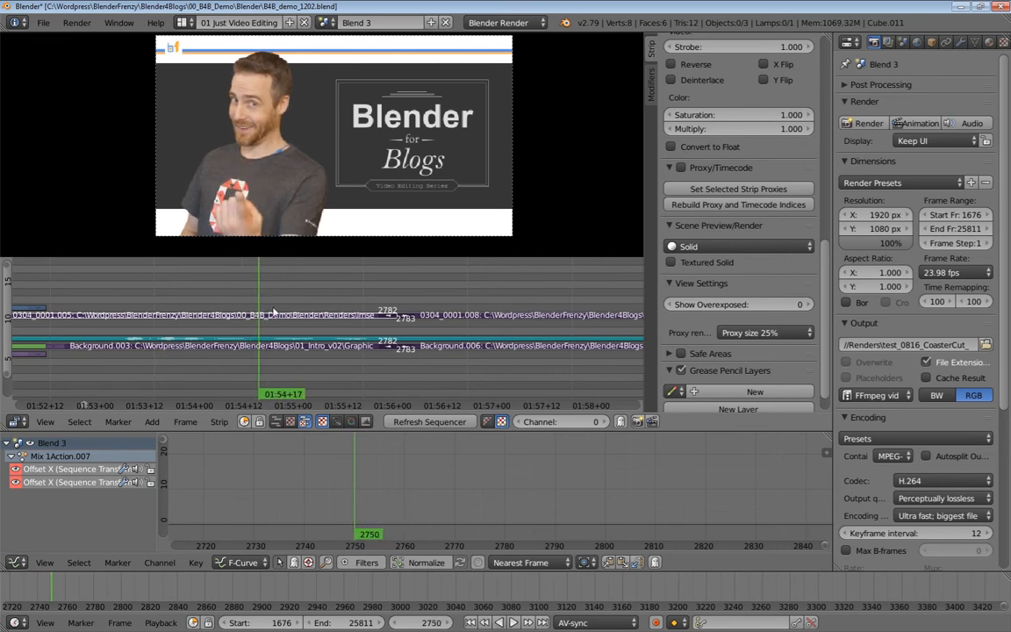
pyautogui.click(303, 348)
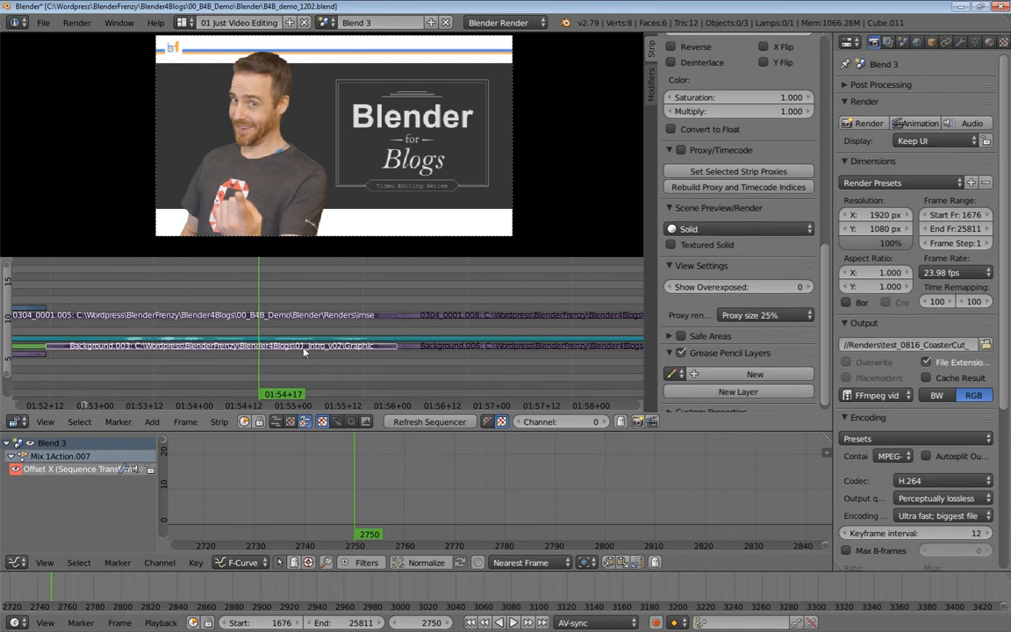
pyautogui.press('k')
# Step: Group the presenter and background segments after 01:54+17 into a meta strip and move it up to the presenter strips' channel
pyautogui.moveTo(308, 349); pyautogui.dragTo(253, 345, button='middle')
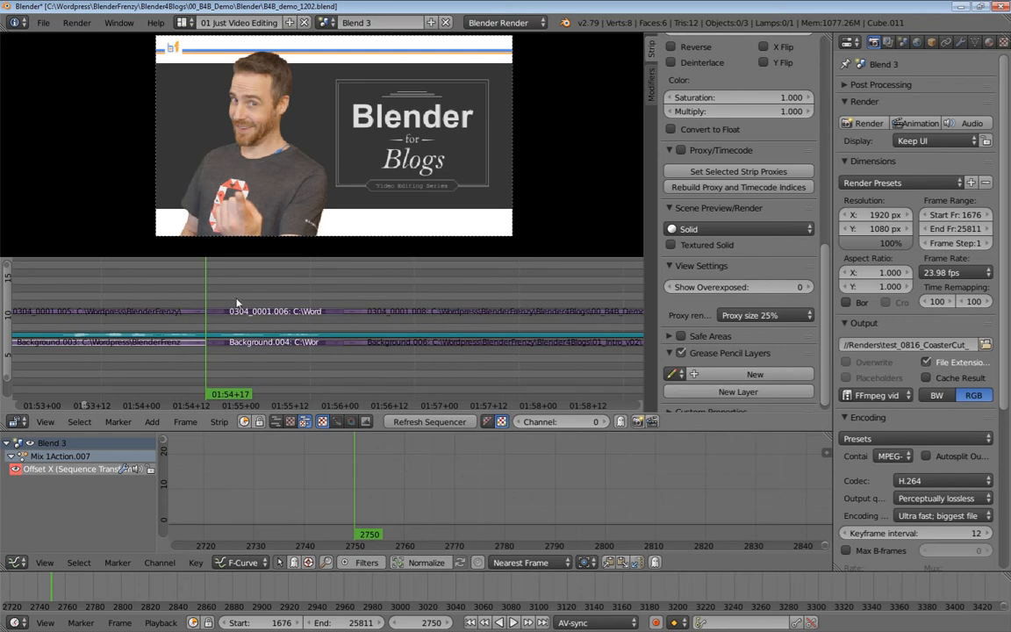
pyautogui.hotkey('ctrl', 'g')
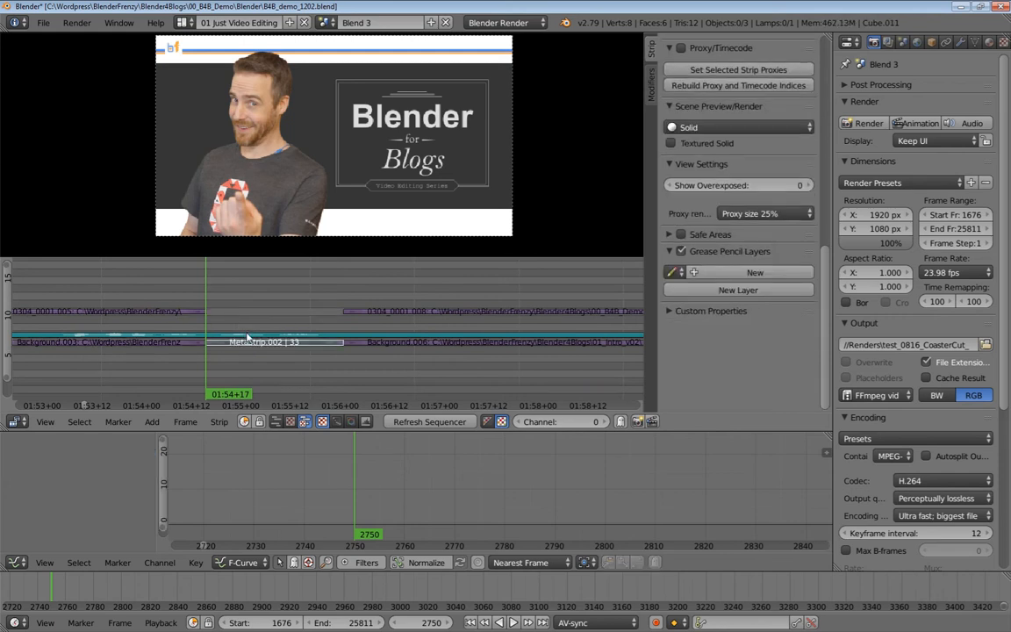
pyautogui.press('g')
pyautogui.click(262, 311)
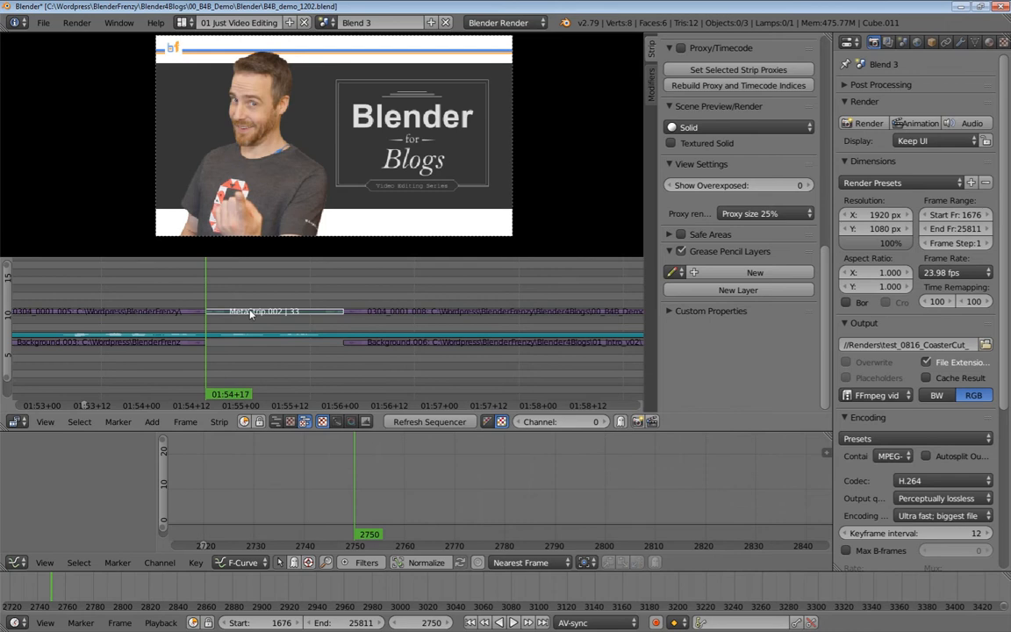
# Step: Add a Transform effect strip to the meta strip starting at 01:54+17
pyautogui.hotkey('shift', 'a')
pyautogui.moveTo(251, 311)
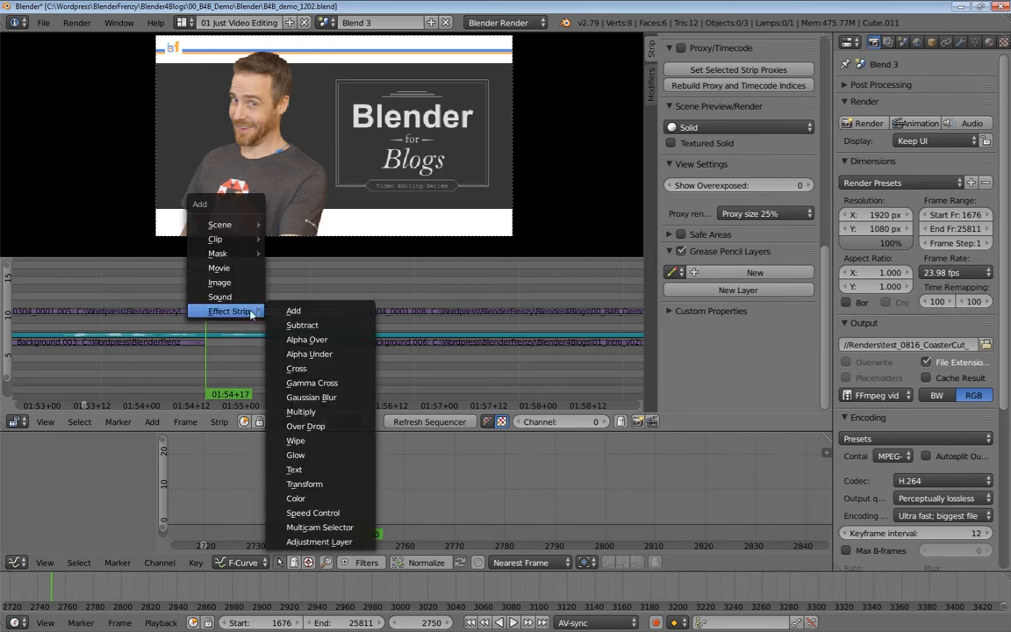
pyautogui.click(301, 485)
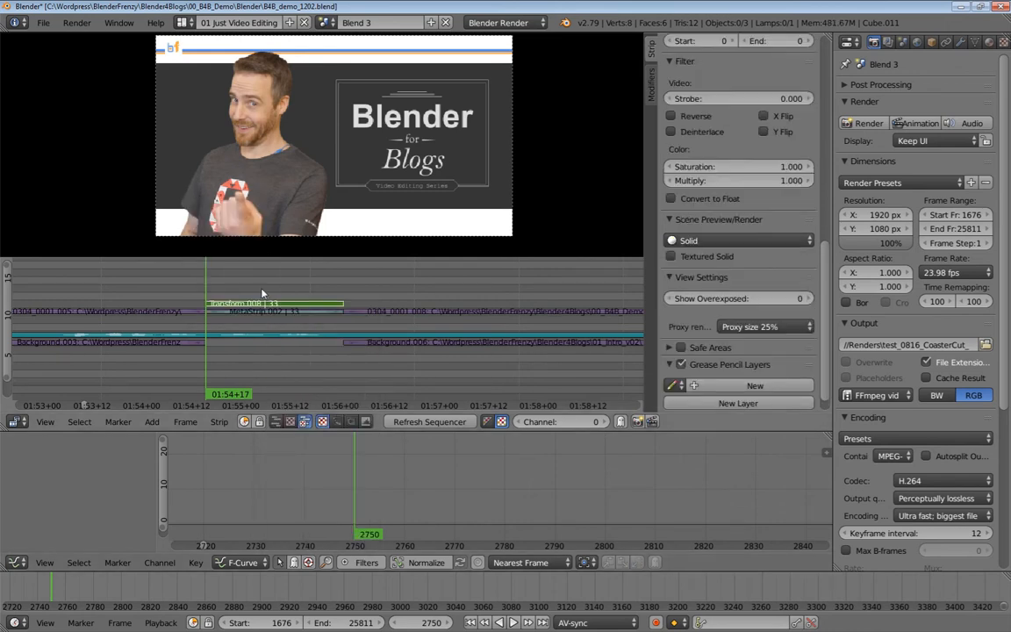
# Step: Enable Uniform Scale on the Transform strip and set scale 1.15, position X 7.02 and position Y -7.05
pyautogui.moveTo(258, 312); pyautogui.dragTo(320, 306, button='middle')
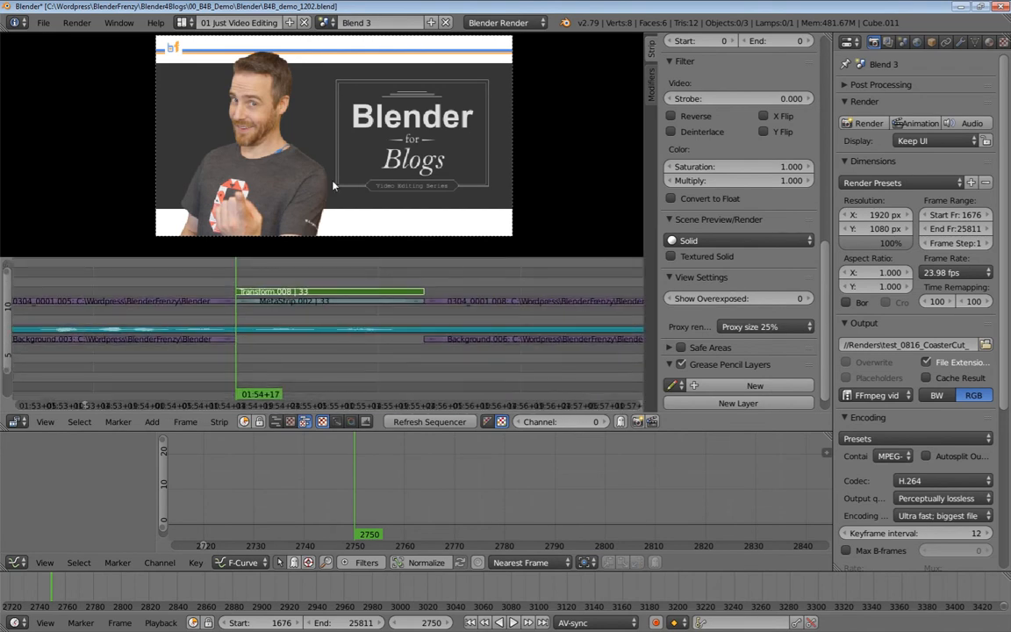
pyautogui.scroll(6, 705, 257)
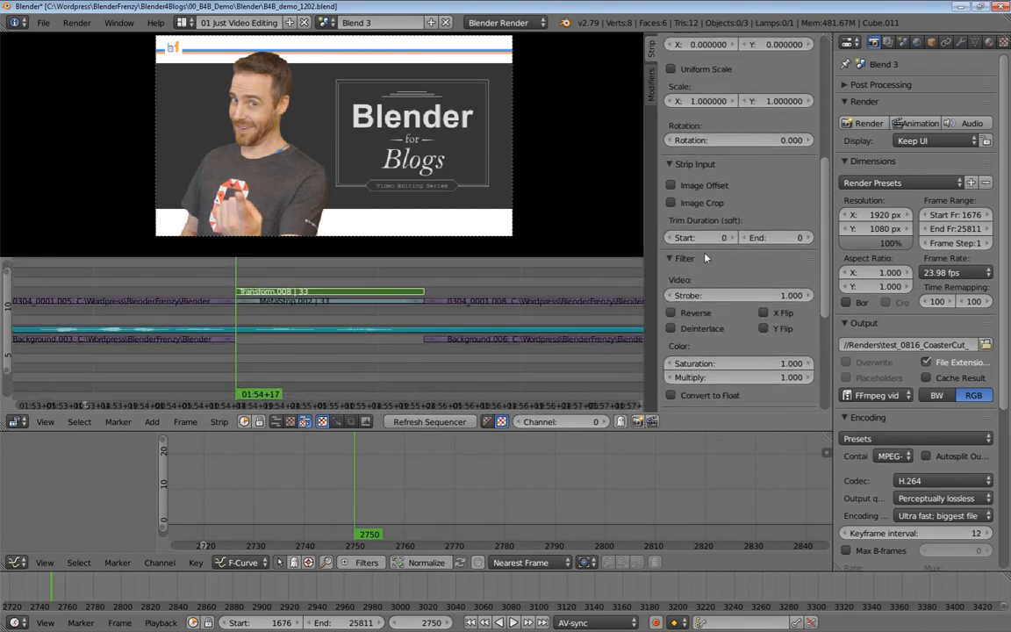
pyautogui.scroll(2, 704, 257)
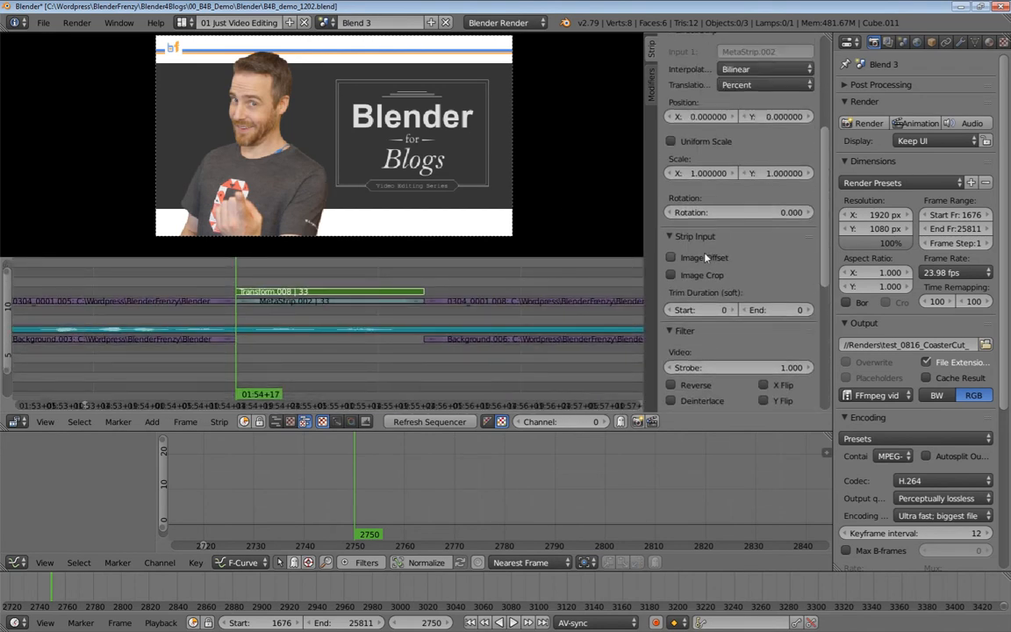
pyautogui.click(700, 143)
pyautogui.moveTo(738, 158); pyautogui.dragTo(776, 159)
pyautogui.moveTo(739, 158); pyautogui.dragTo(738, 159)
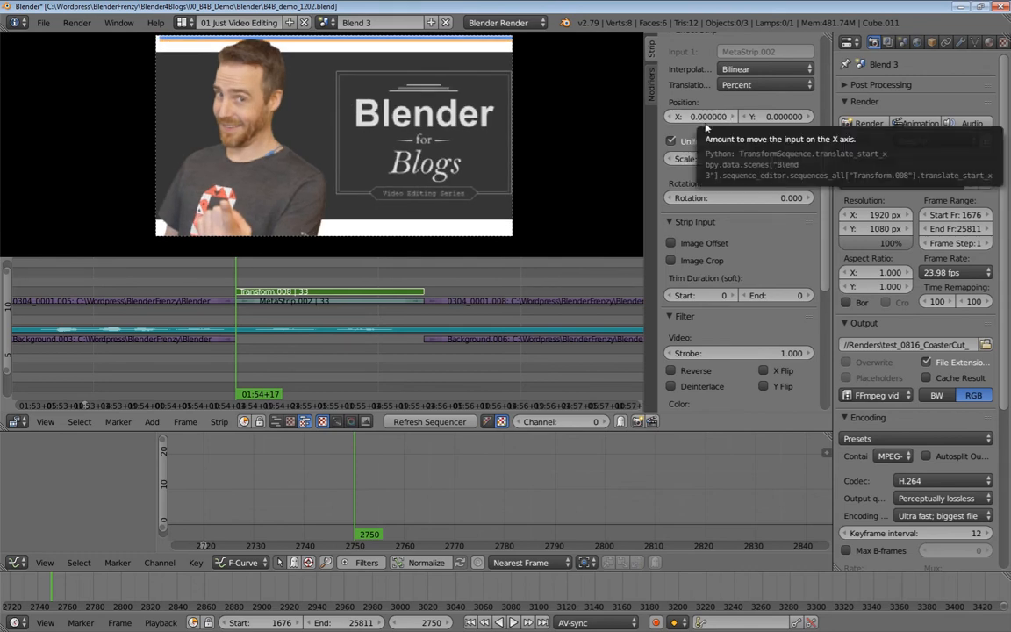
pyautogui.moveTo(700, 115); pyautogui.dragTo(766, 116)
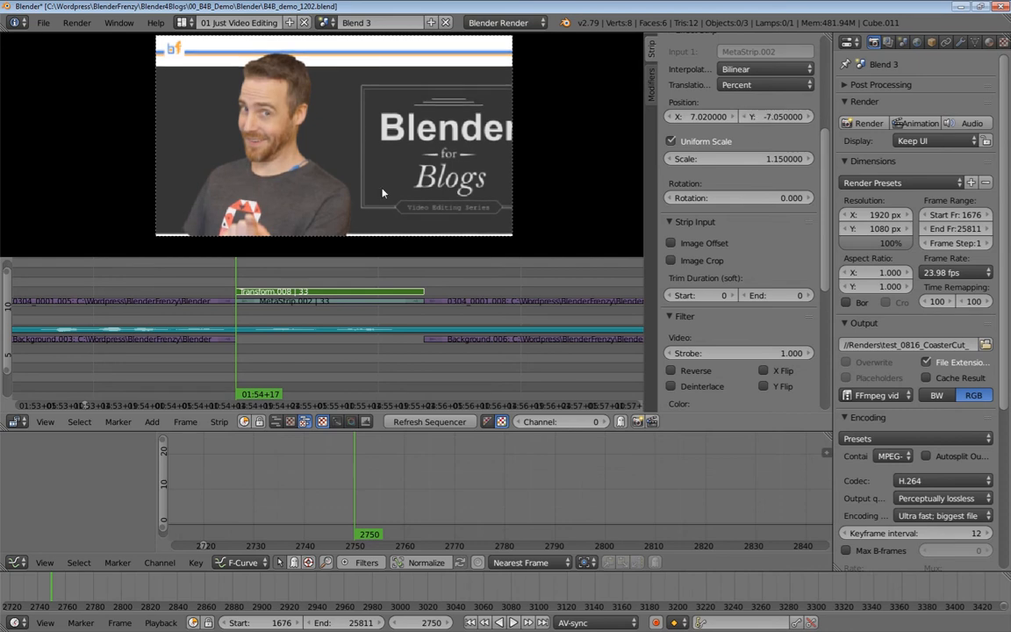
# Step: Play back from just before the meta strip at 01:54+17 and scrub to 01:54+23 to review the zoom cut
pyautogui.moveTo(235, 291); pyautogui.dragTo(218, 287)
pyautogui.hotkey('alt', 'a')
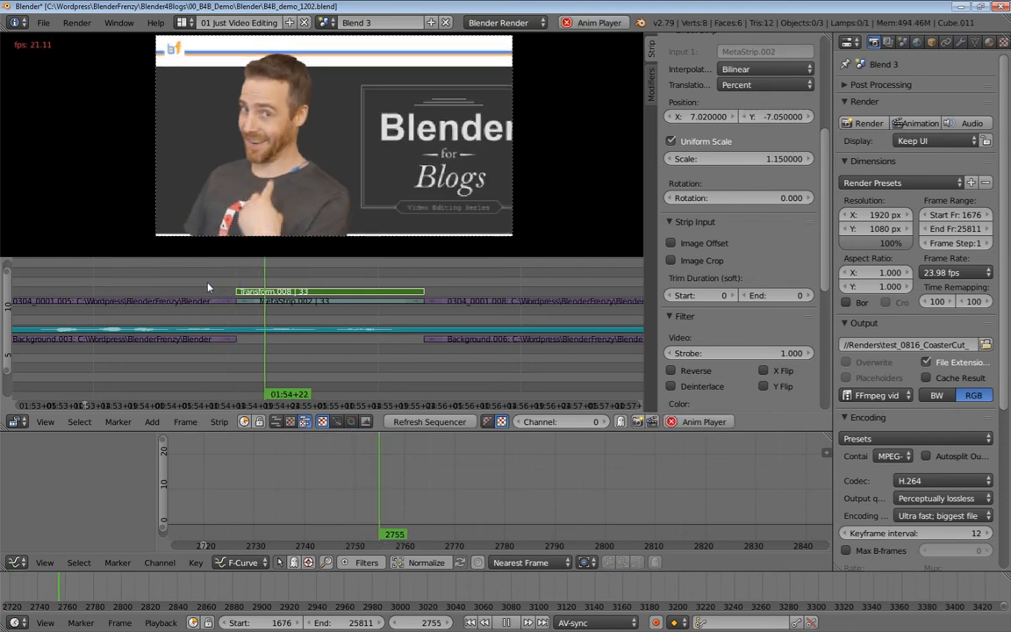
pyautogui.moveTo(216, 282); pyautogui.dragTo(205, 278, button='middle')
pyautogui.moveTo(252, 278)
pyautogui.mouseDown()
pyautogui.moveTo(217, 270)
pyautogui.moveTo(258, 263)
pyautogui.mouseUp()
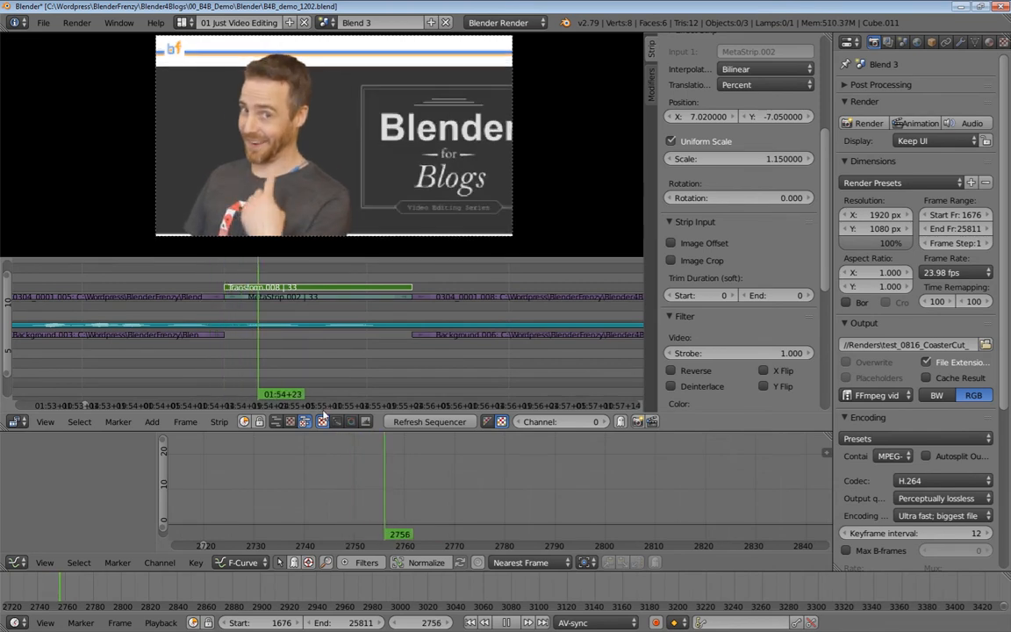
# Step: Play back the zoomed section and scrub the playhead to 01:55+08 to find the point for the next zoom
pyautogui.click(193, 367)
pyautogui.moveTo(171, 402); pyautogui.dragTo(201, 379)
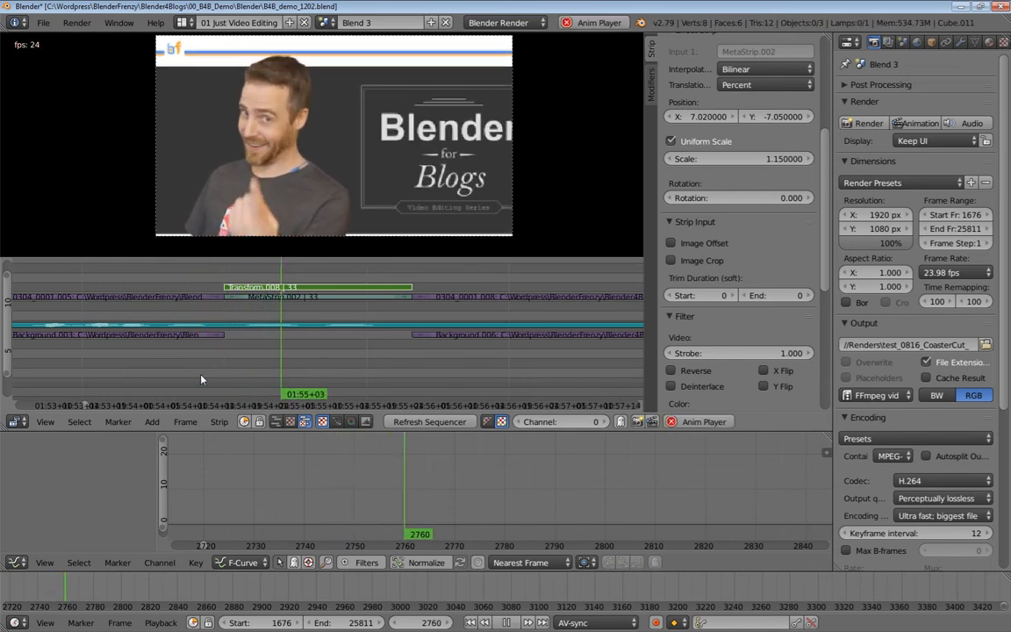
pyautogui.hotkey('alt', 'a')
pyautogui.hotkey('alt', 'a')
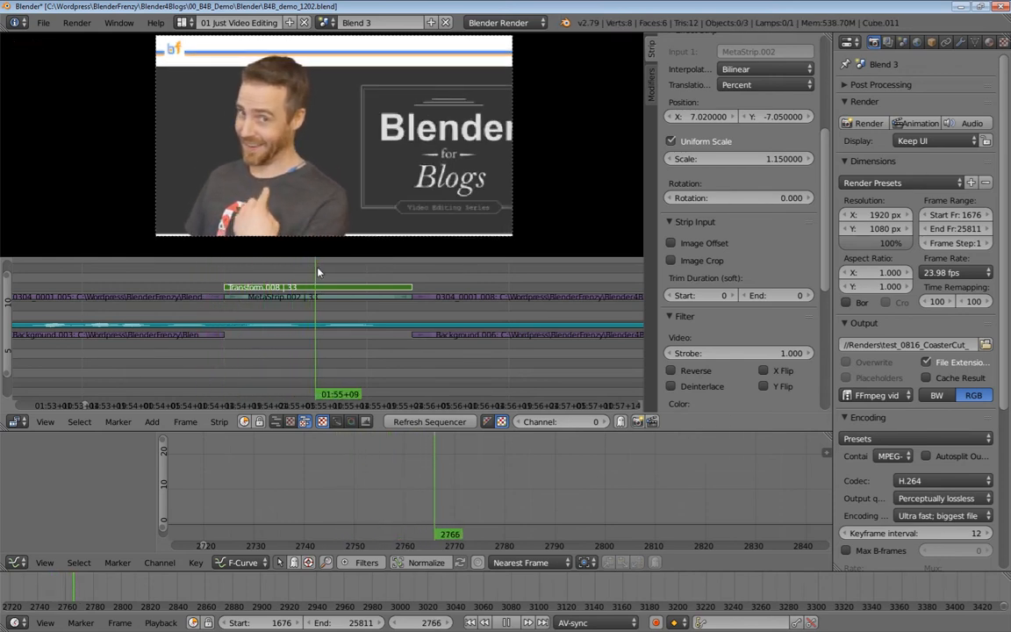
pyautogui.moveTo(318, 273)
pyautogui.mouseDown()
pyautogui.moveTo(225, 274)
pyautogui.moveTo(344, 266)
pyautogui.moveTo(227, 272)
pyautogui.moveTo(321, 287)
pyautogui.moveTo(312, 270)
pyautogui.mouseUp()
pyautogui.moveTo(312, 267); pyautogui.dragTo(272, 282, button='middle')
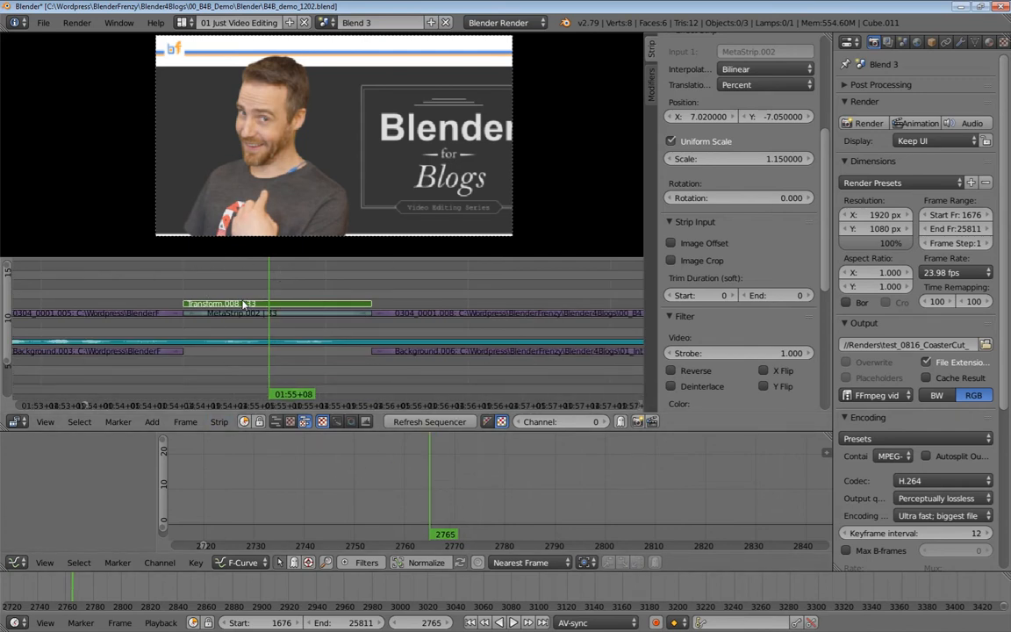
# Step: Return the playhead to the Transform strip's start at 01:54+17 and set its position to X 7 and Y -7
pyautogui.scroll(-5, 402, 473)
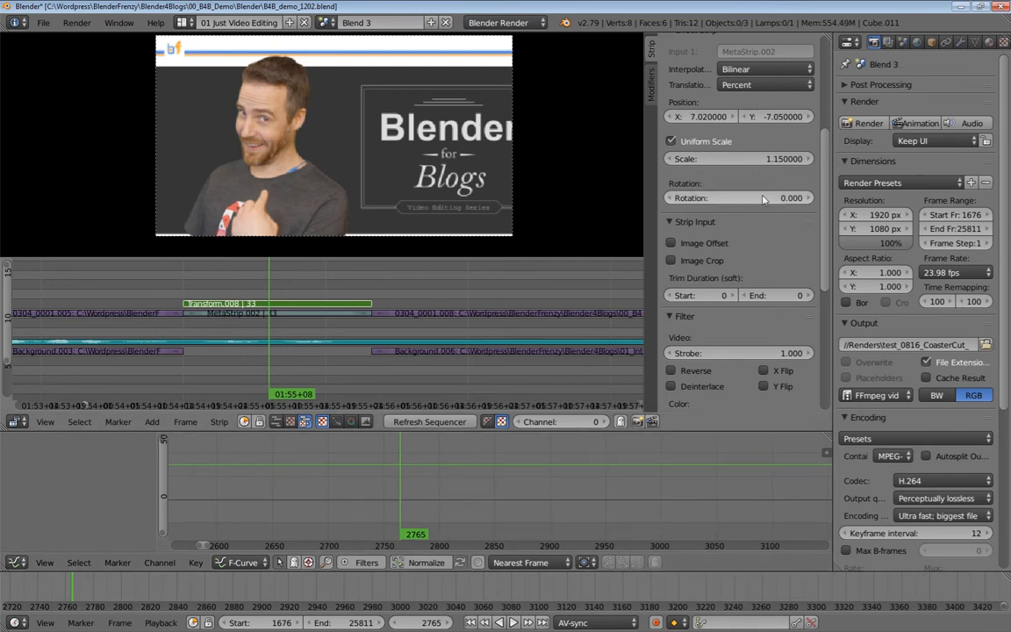
pyautogui.scroll(3, 727, 226)
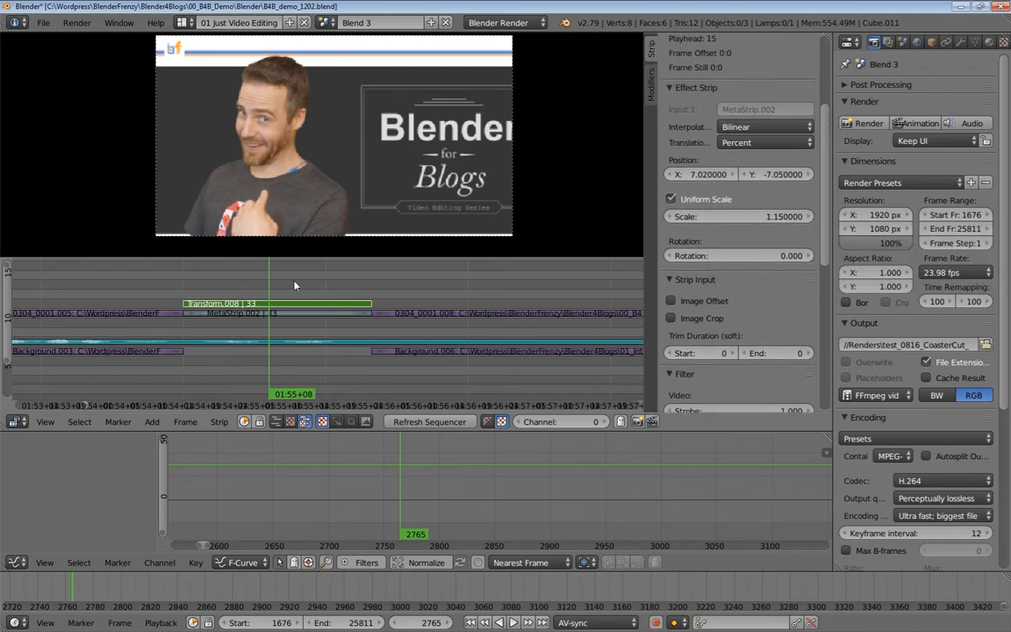
pyautogui.press('pagedown')
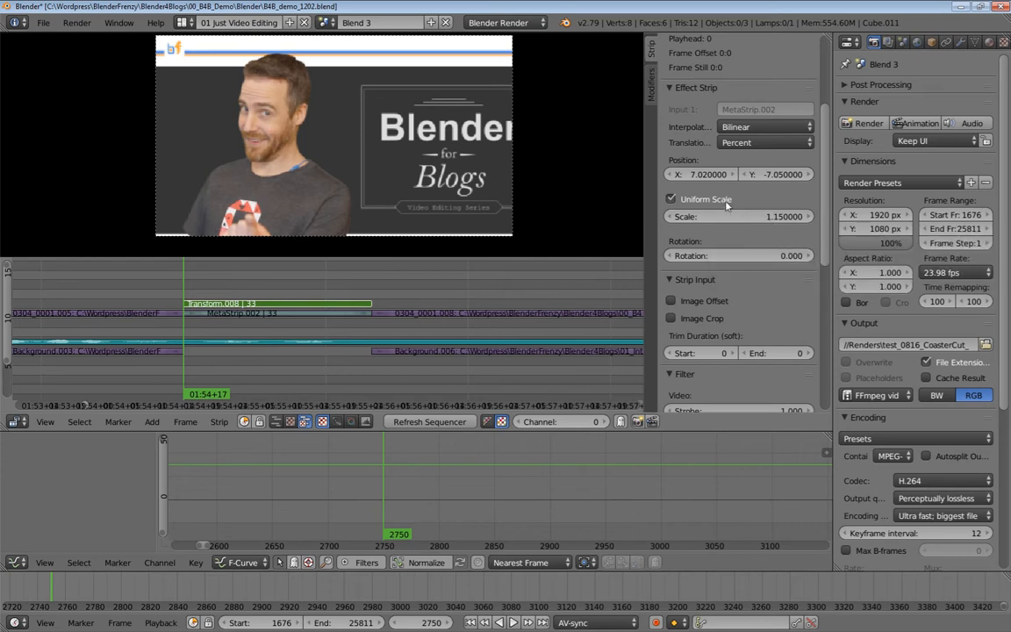
pyautogui.click(715, 175)
pyautogui.write('7')
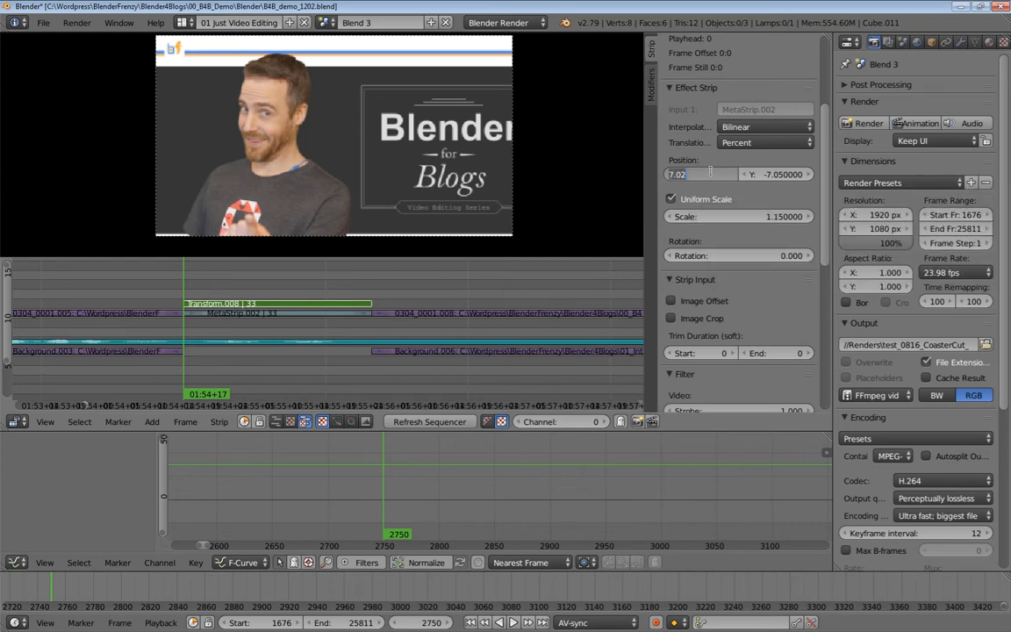
pyautogui.press('Tab')
pyautogui.write('-7')
pyautogui.press('Tab')
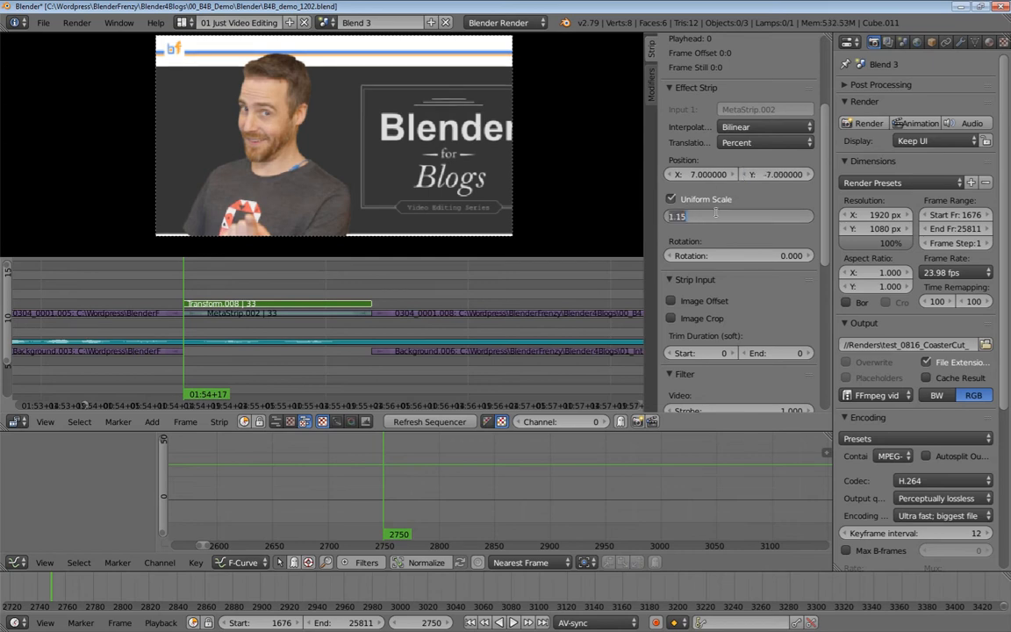
pyautogui.press('Return')
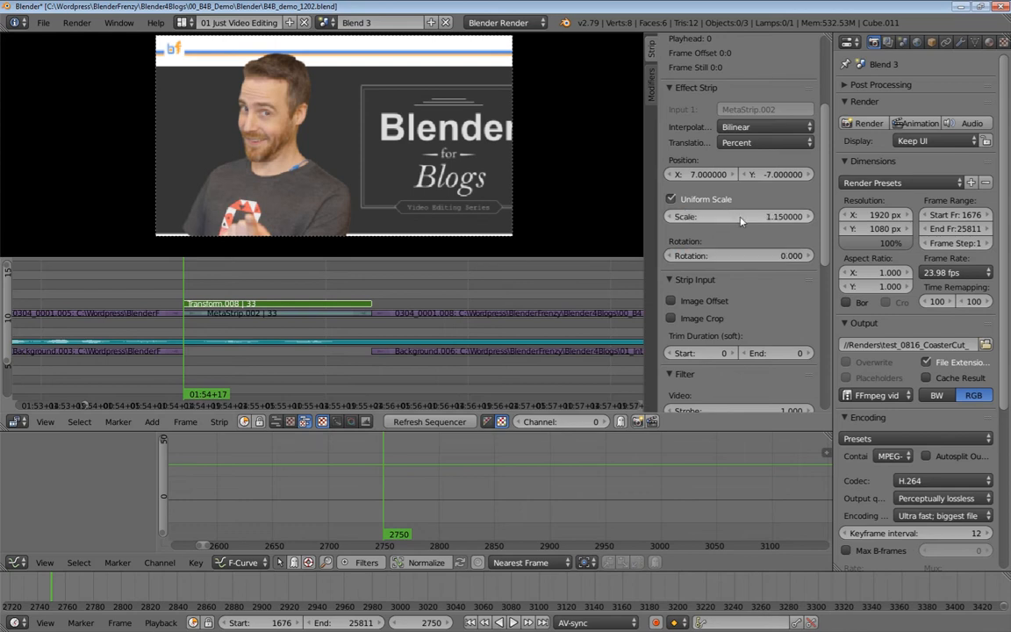
# Step: Insert keyframes for the Transform strip's X and Y position and its scale at 01:54+17
pyautogui.press('i')
pyautogui.press('i')
pyautogui.press('i')
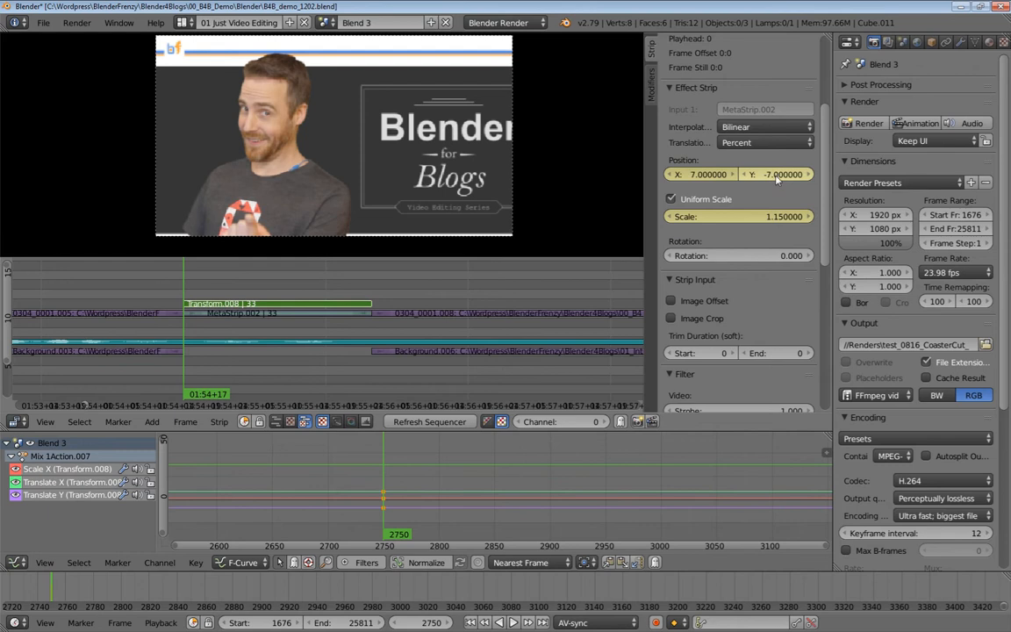
# Step: Examine the Scale X, Translate X and Translate Y curves of the Transform strip one by one in the graph editor
pyautogui.moveTo(376, 484); pyautogui.dragTo(416, 466, button='middle')
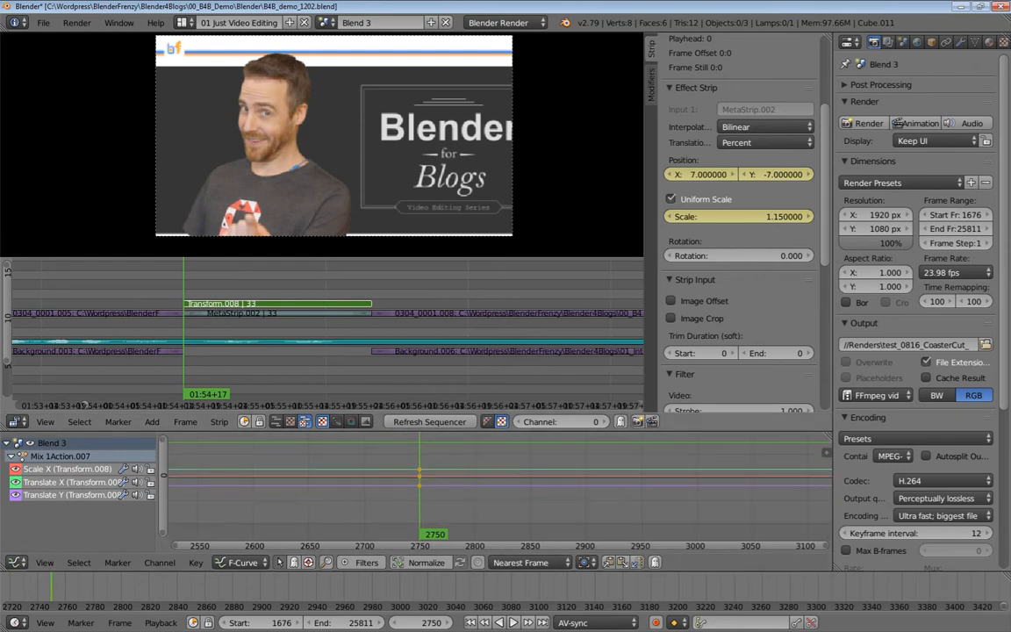
pyautogui.click(16, 561)
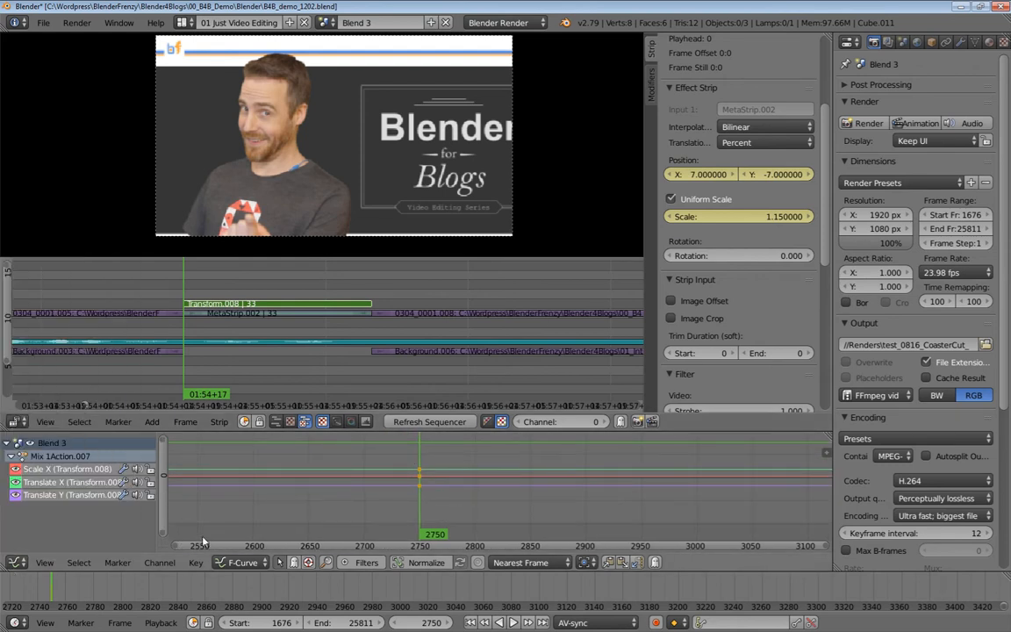
pyautogui.keyDown('ctrl'); pyautogui.moveTo(465, 488); pyautogui.dragTo(505, 481, button='middle'); pyautogui.keyUp('ctrl')
pyautogui.click(11, 457)
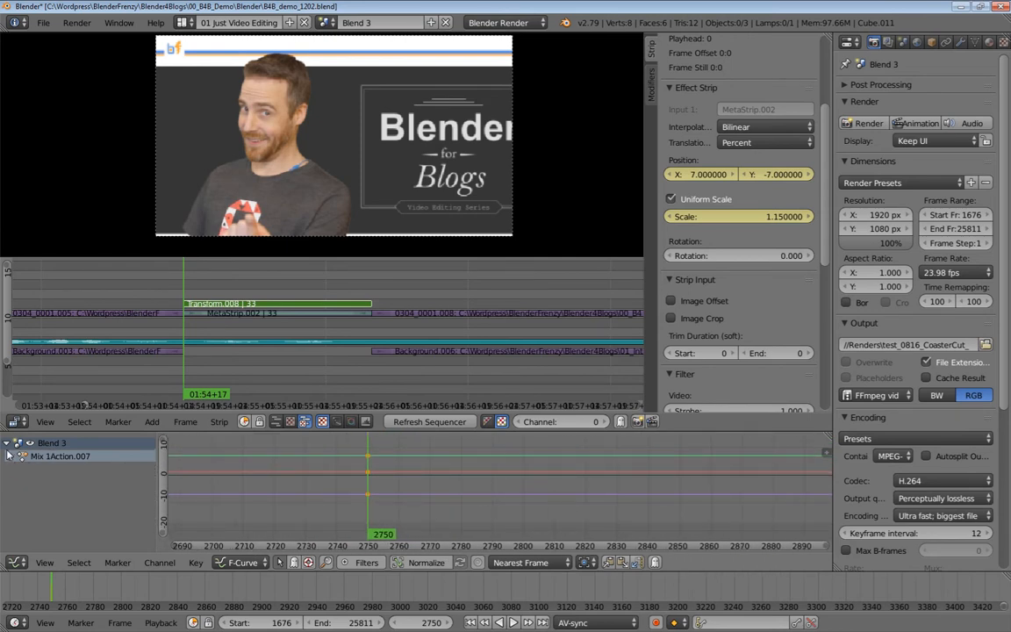
pyautogui.click(6, 443)
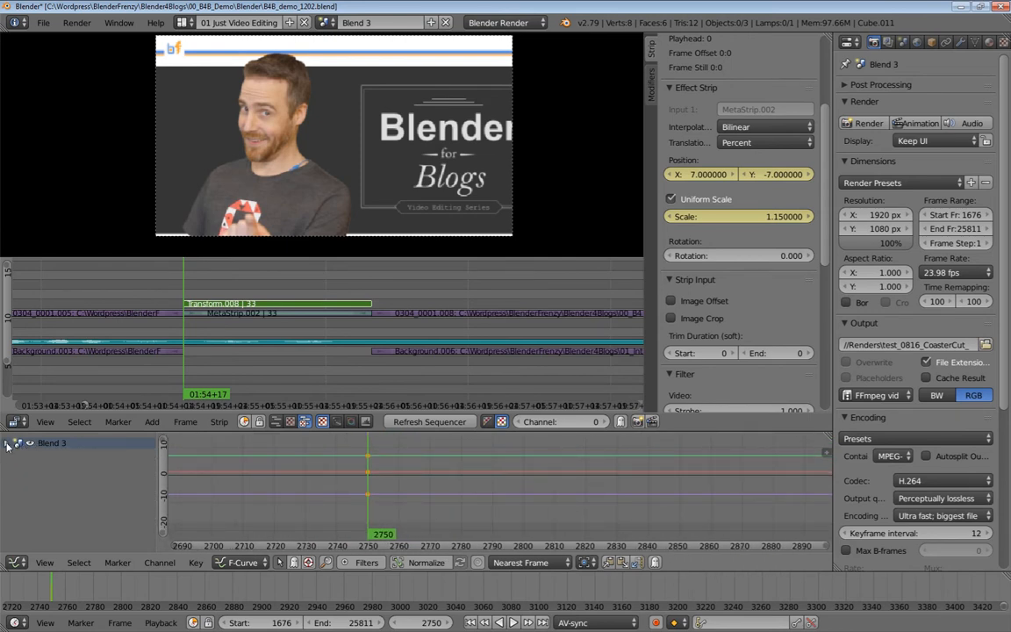
pyautogui.click(6, 443)
pyautogui.click(11, 456)
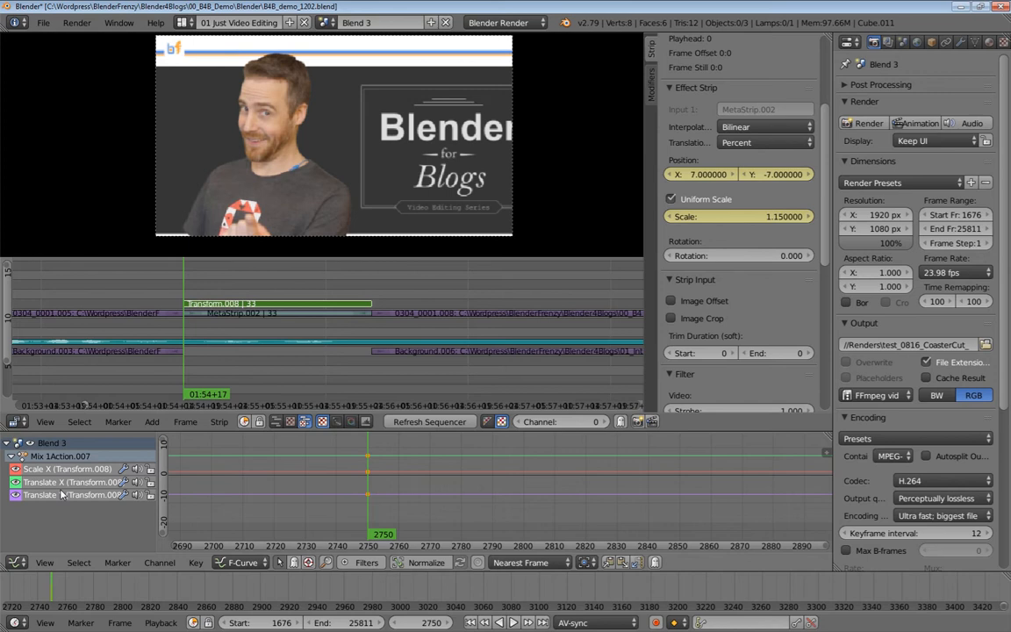
pyautogui.click(39, 470)
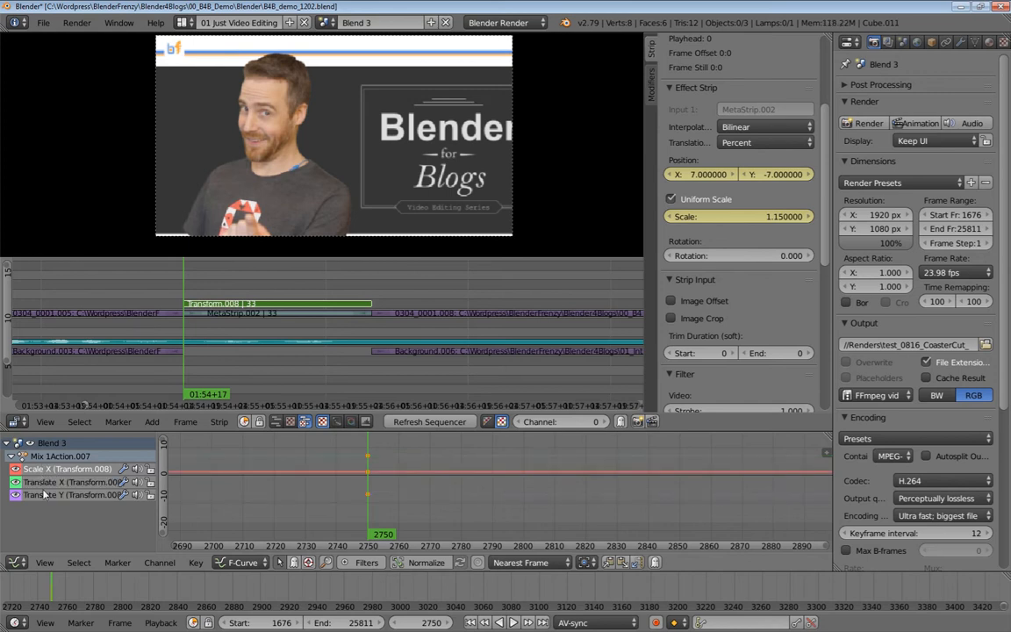
pyautogui.click(48, 483)
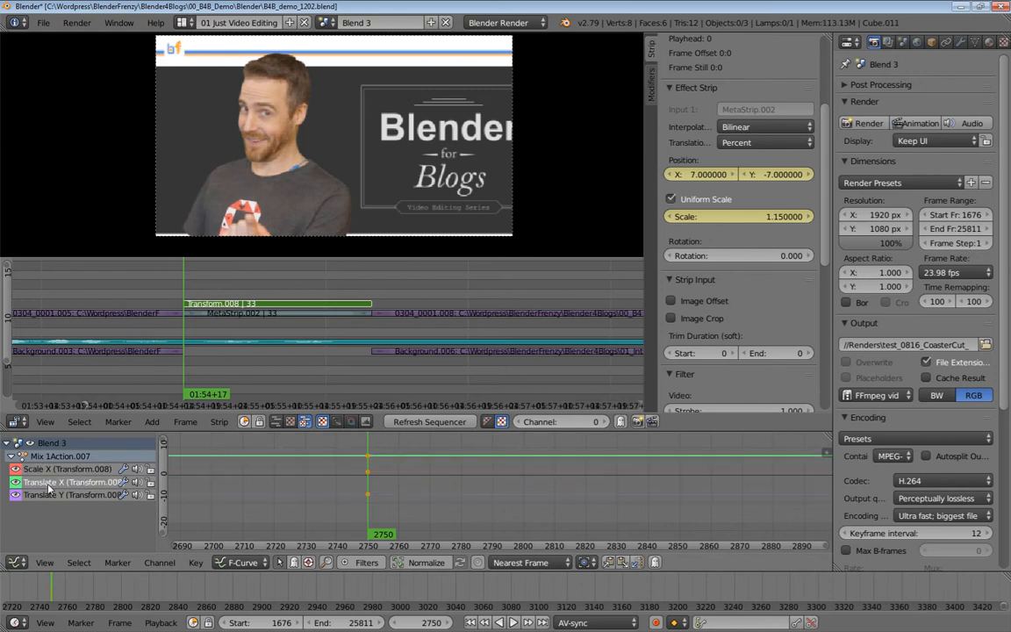
pyautogui.click(47, 496)
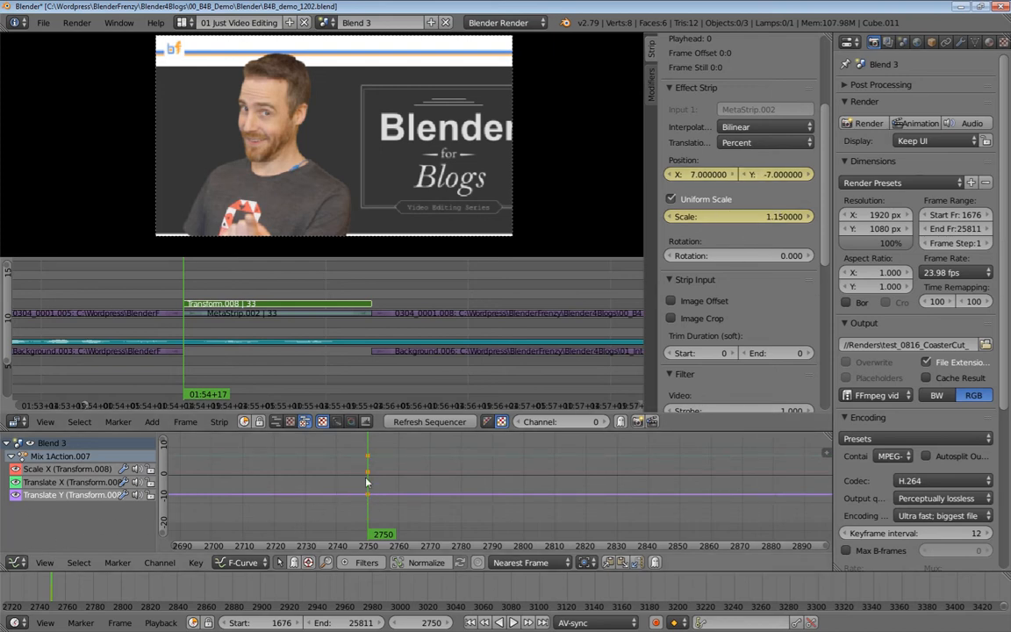
pyautogui.moveTo(392, 484); pyautogui.dragTo(230, 480, button='middle')
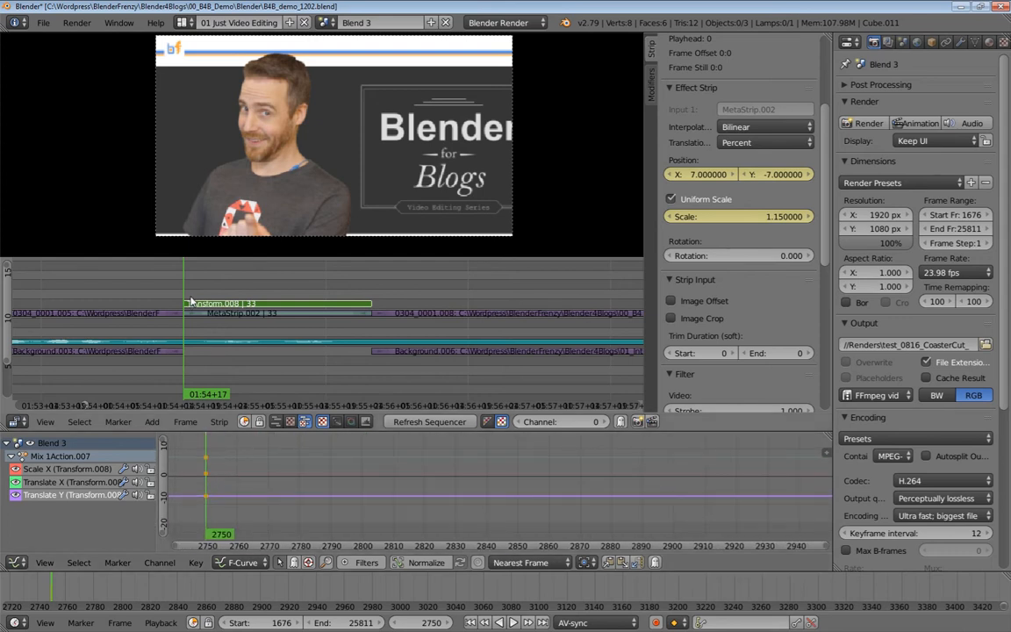
# Step: Move the playhead to 01:55+08 and adjust the Transform strip to scale 1.33, position X 16.18 and Y -15.13
pyautogui.moveTo(191, 291); pyautogui.dragTo(198, 297, button='middle')
pyautogui.hotkey('alt', 'a')
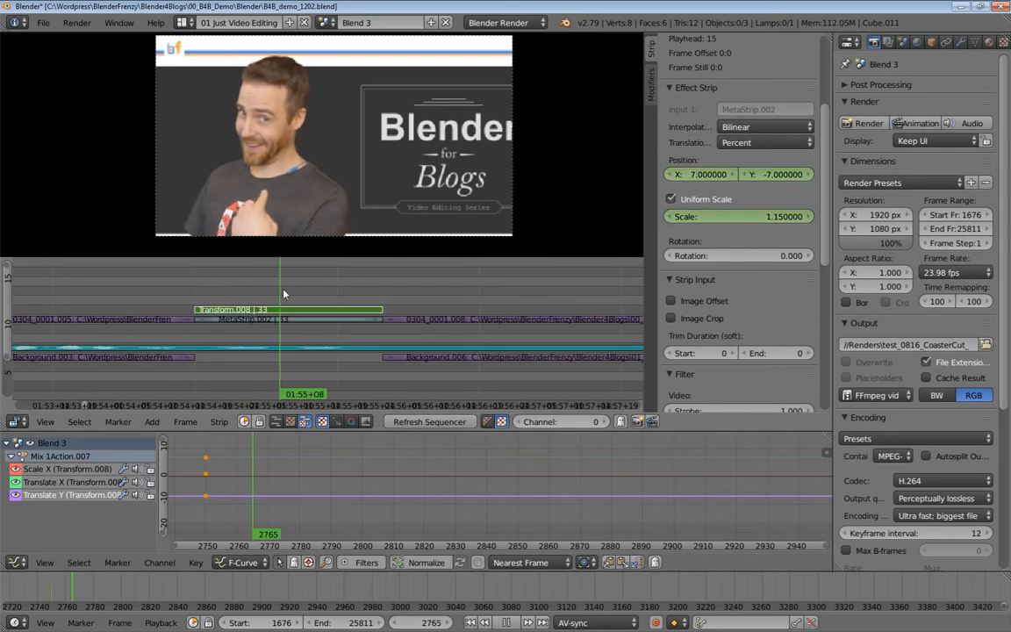
pyautogui.moveTo(285, 295); pyautogui.dragTo(282, 294)
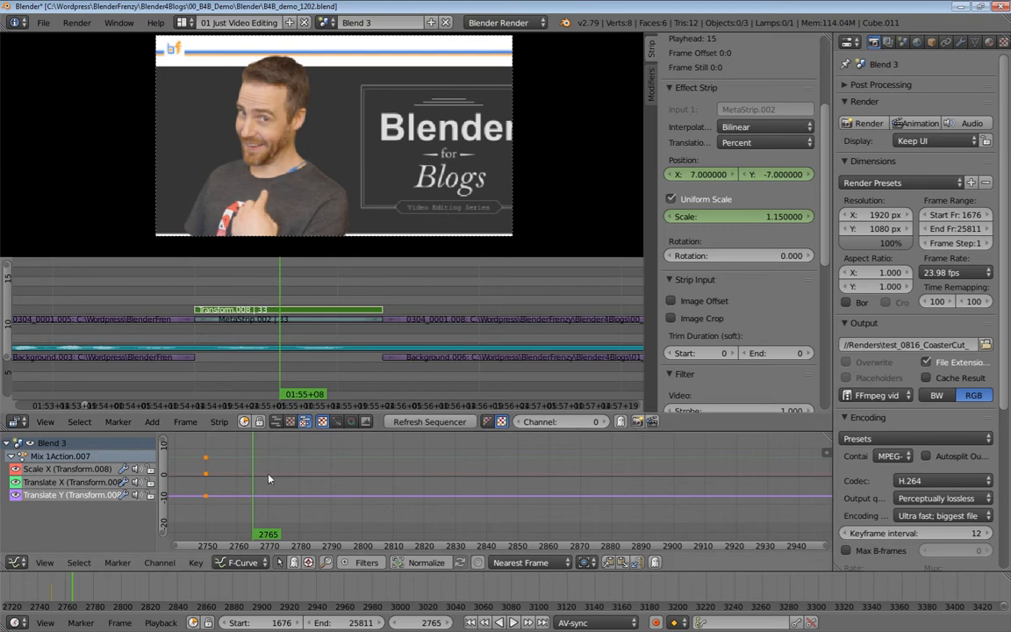
pyautogui.moveTo(717, 218); pyautogui.dragTo(751, 218)
pyautogui.moveTo(693, 174)
pyautogui.mouseDown()
pyautogui.moveTo(724, 174)
pyautogui.moveTo(702, 174)
pyautogui.mouseUp()
pyautogui.moveTo(777, 173); pyautogui.dragTo(748, 174)
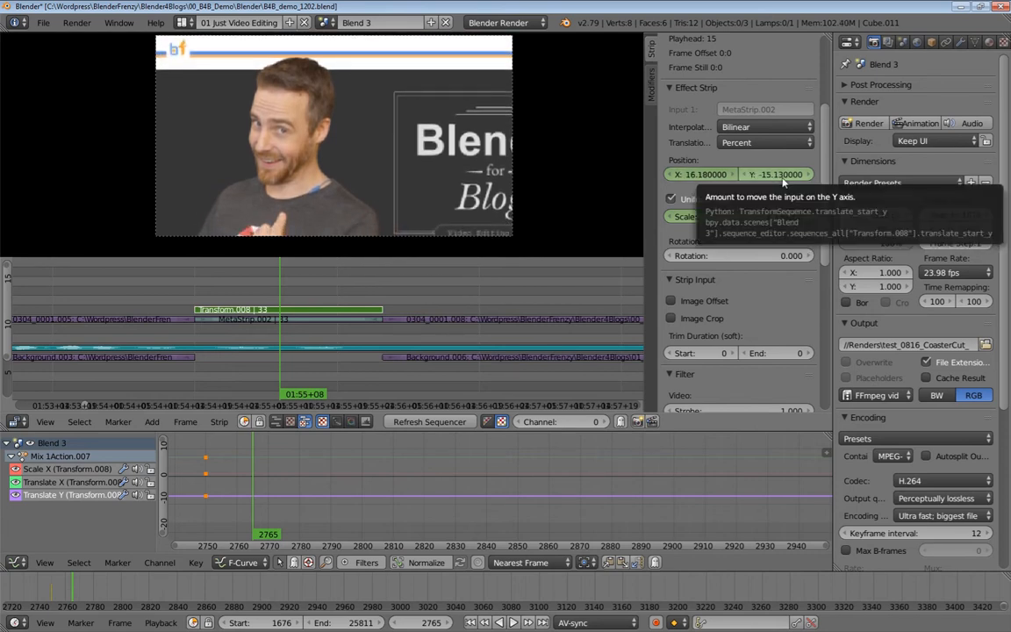
# Step: Round the Transform strip's values to position X 16, position Y -15 and scale 1.3
pyautogui.click(685, 174)
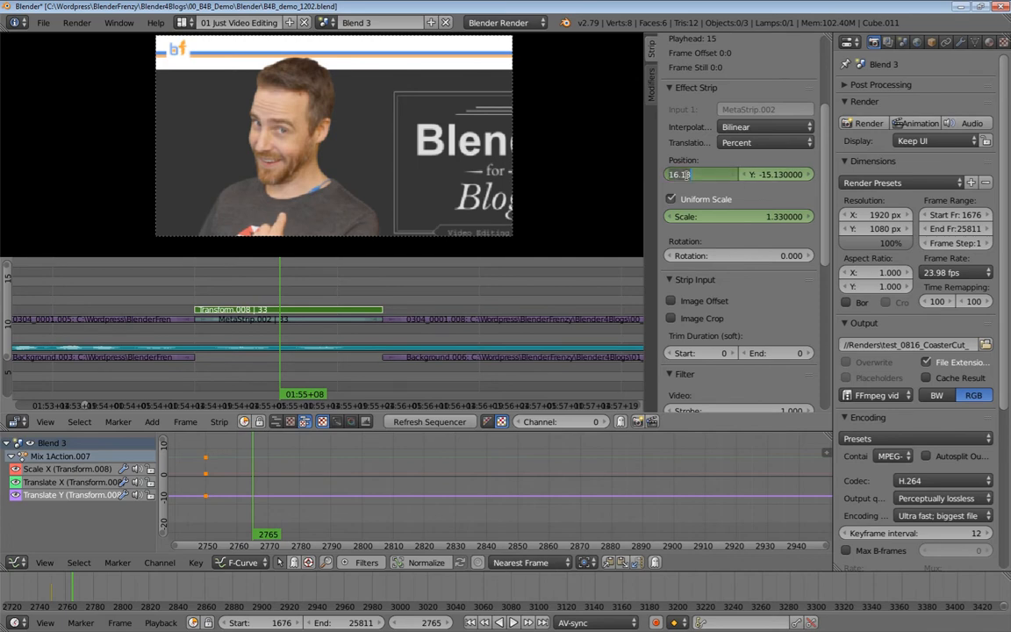
pyautogui.write('16')
pyautogui.press('Tab')
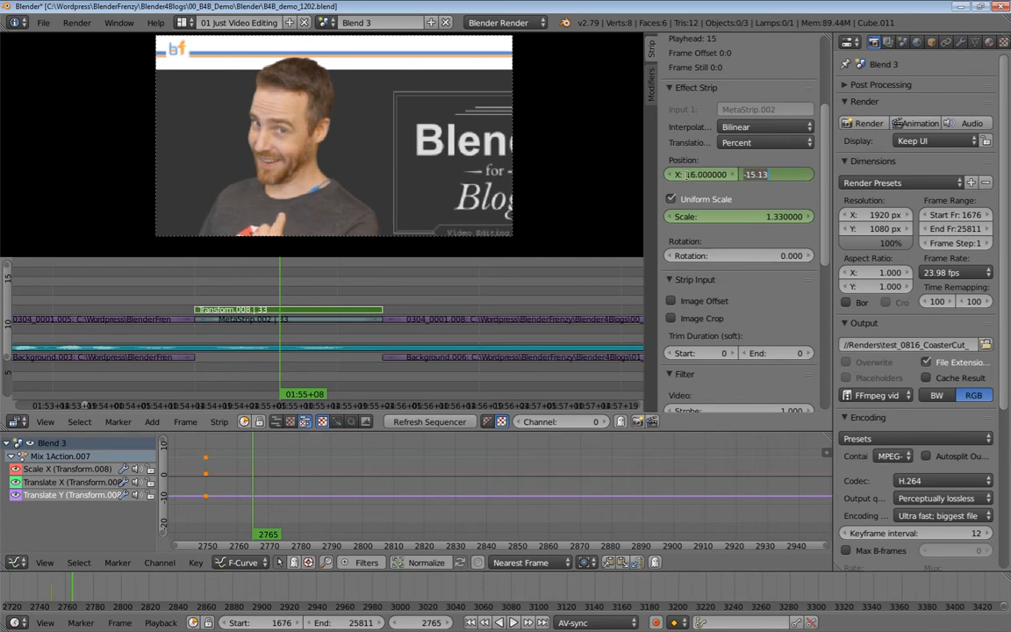
pyautogui.write('-15')
pyautogui.press('Return')
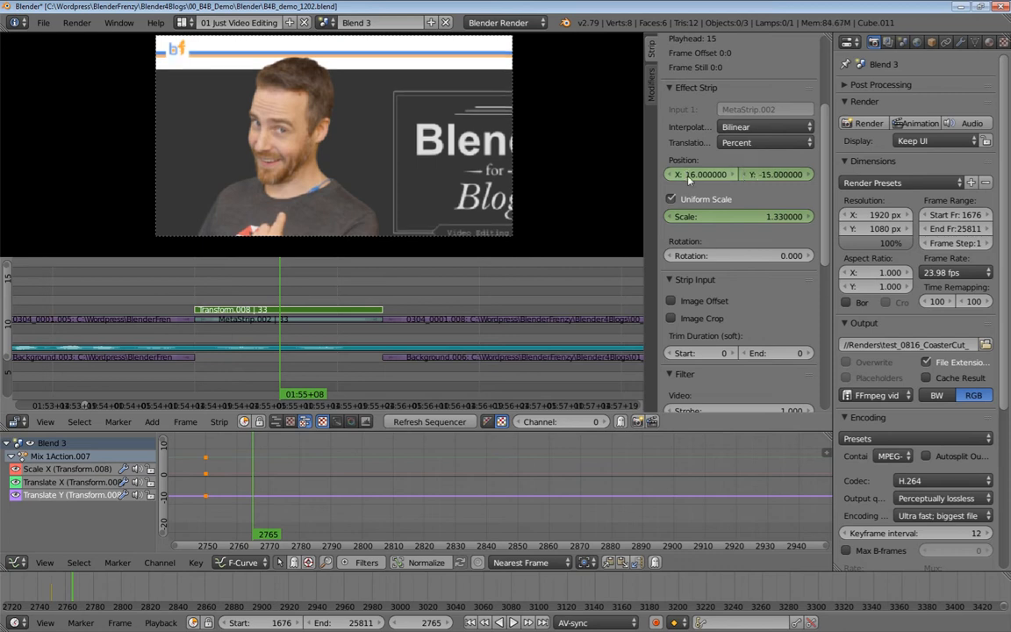
pyautogui.click(742, 216)
pyautogui.write('1.3')
pyautogui.press('Return')
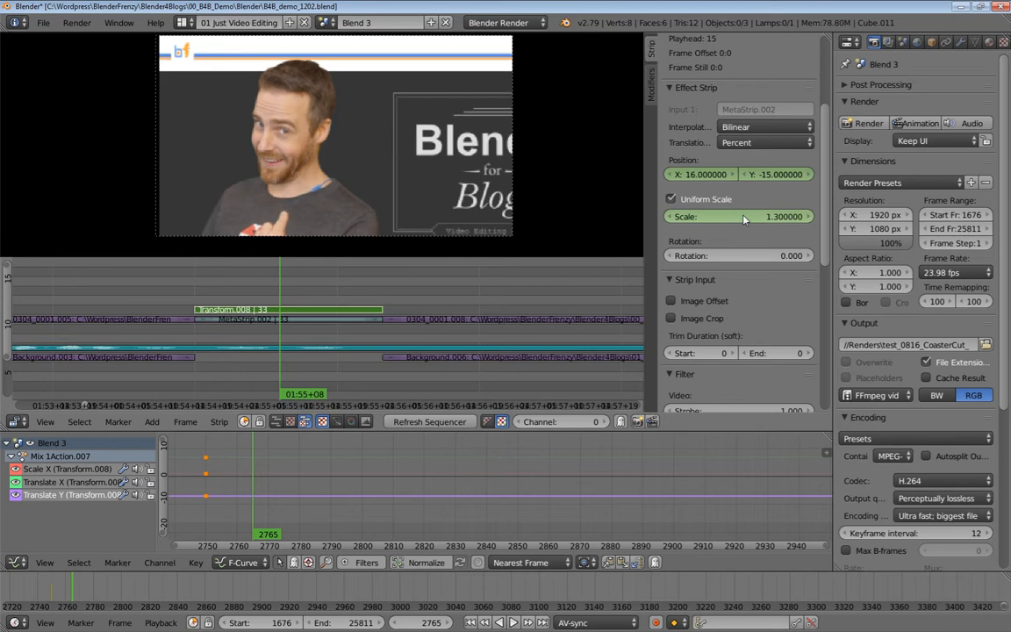
# Step: Set the Transform strip's X position to 15 and keyframe its position and scale at 01:55+08
pyautogui.moveTo(706, 175); pyautogui.dragTo(667, 174)
pyautogui.click(709, 173)
pyautogui.write('15')
pyautogui.press('Return')
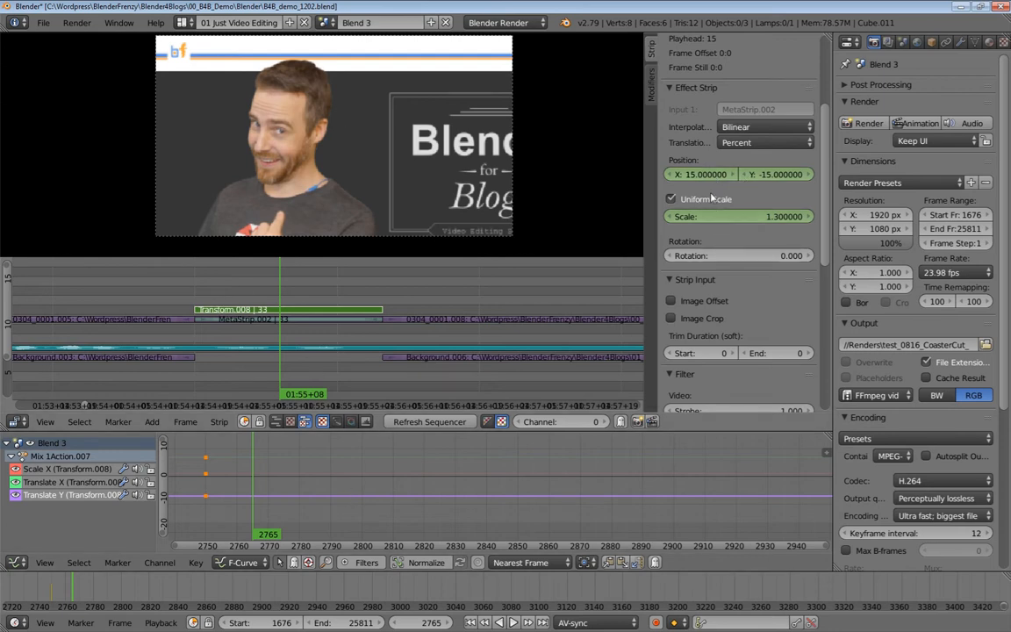
pyautogui.press('i')
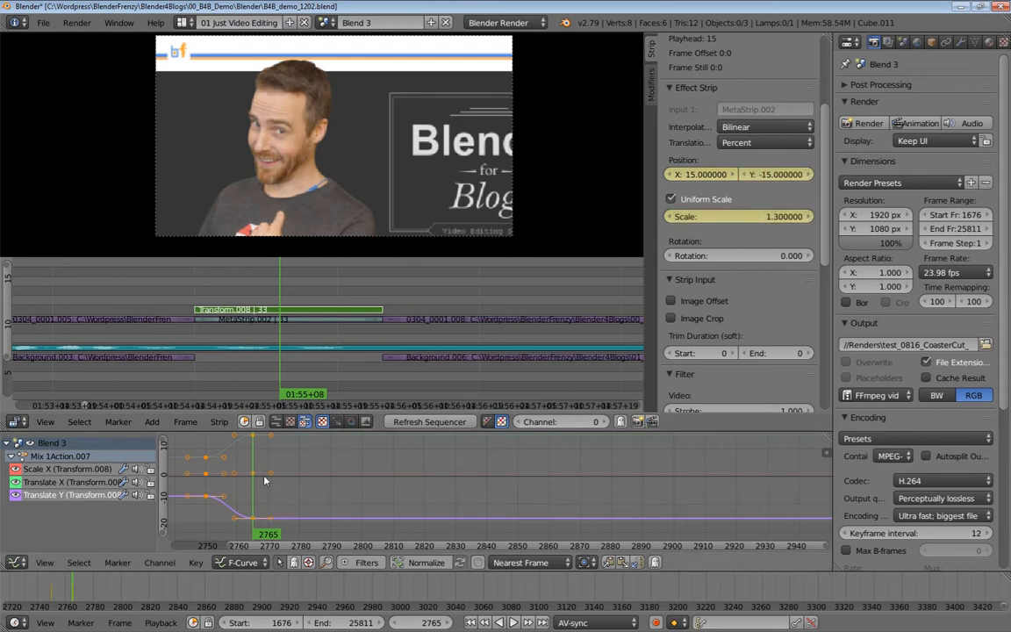
# Step: Enlarge the graph editor area and frame the curves between the keyframes at 2750 and 2765
pyautogui.scroll(3, 356, 544)
pyautogui.moveTo(361, 542); pyautogui.dragTo(612, 487, button='middle')
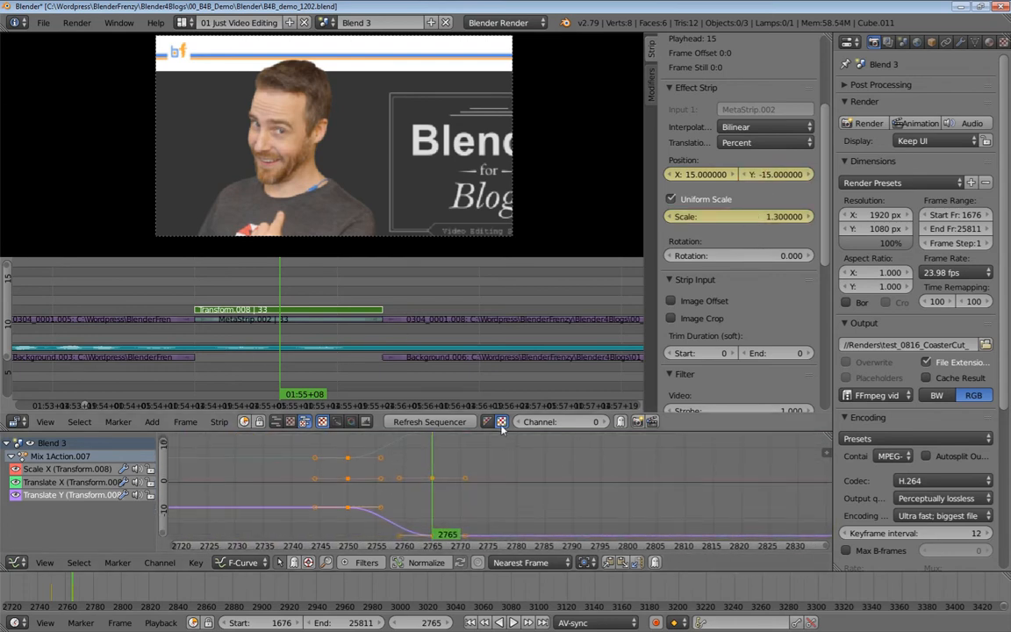
pyautogui.moveTo(517, 430); pyautogui.dragTo(518, 378)
pyautogui.keyDown('ctrl'); pyautogui.moveTo(503, 431); pyautogui.dragTo(512, 449, button='middle'); pyautogui.keyUp('ctrl')
# Step: Play back the sequence from before the Transform strip to 01:56+03 to review the animated zoom
pyautogui.click(275, 409)
pyautogui.hotkey('alt', 'a')
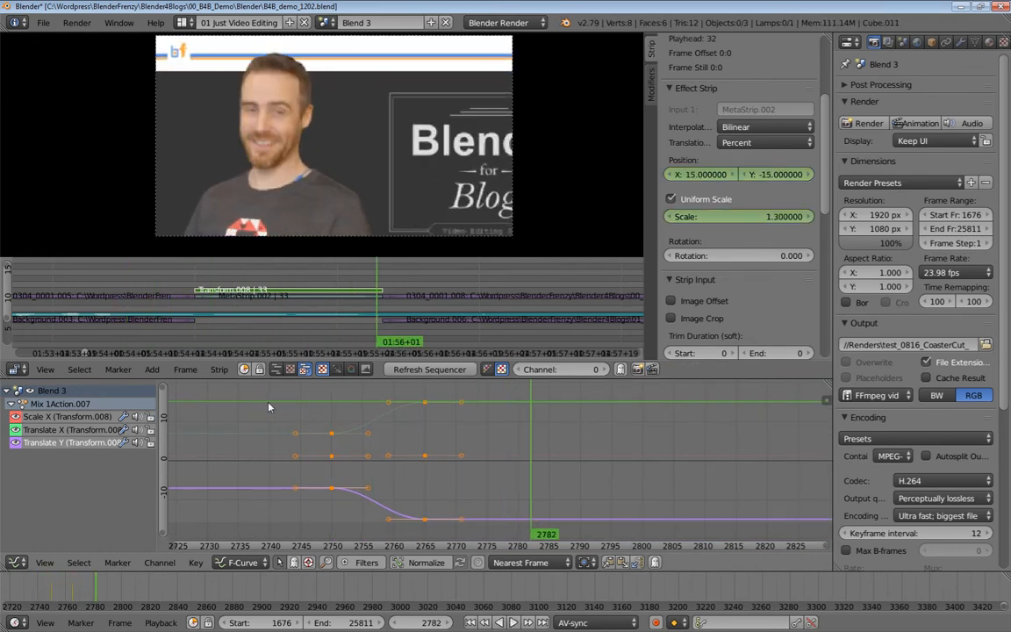
pyautogui.moveTo(299, 402); pyautogui.dragTo(276, 382)
pyautogui.hotkey('alt', 'a')
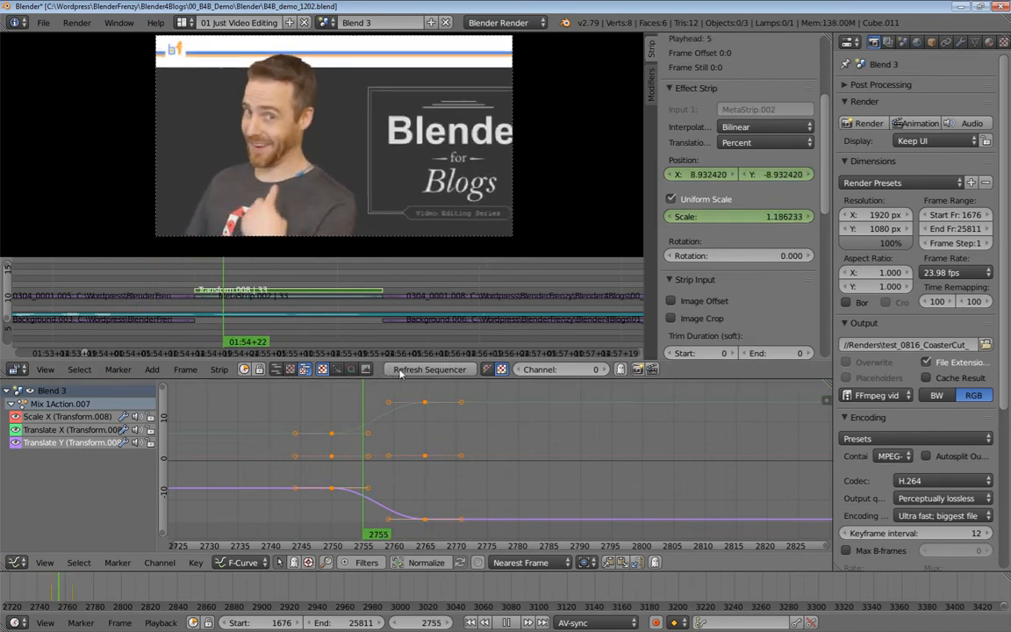
pyautogui.moveTo(437, 369); pyautogui.dragTo(195, 419)
pyautogui.hotkey('alt', 'a')
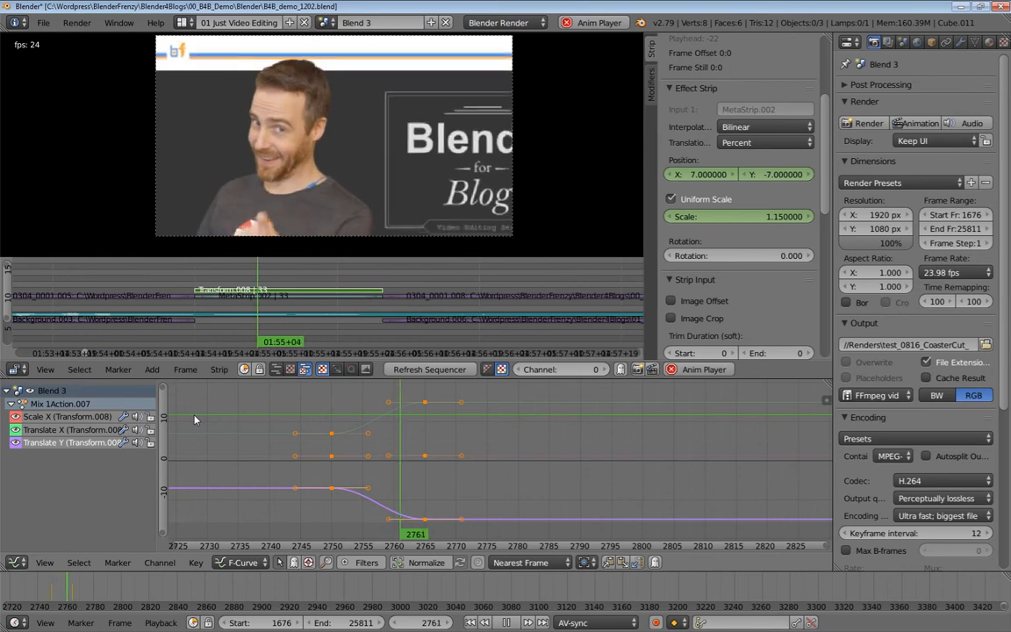
pyautogui.hotkey('alt', 'a')
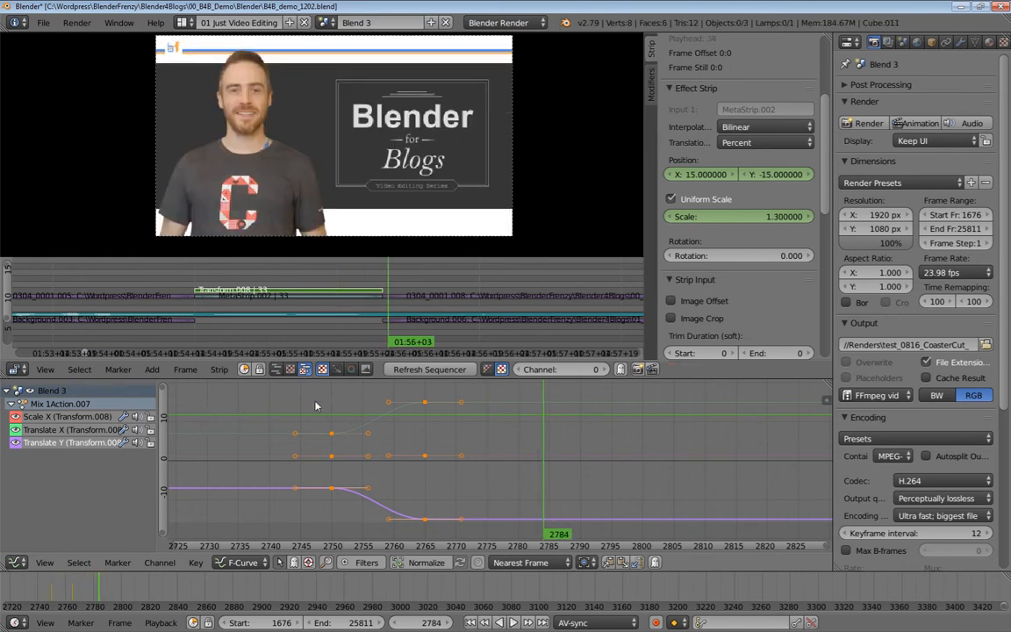
pyautogui.moveTo(358, 423); pyautogui.dragTo(477, 464, button='middle')
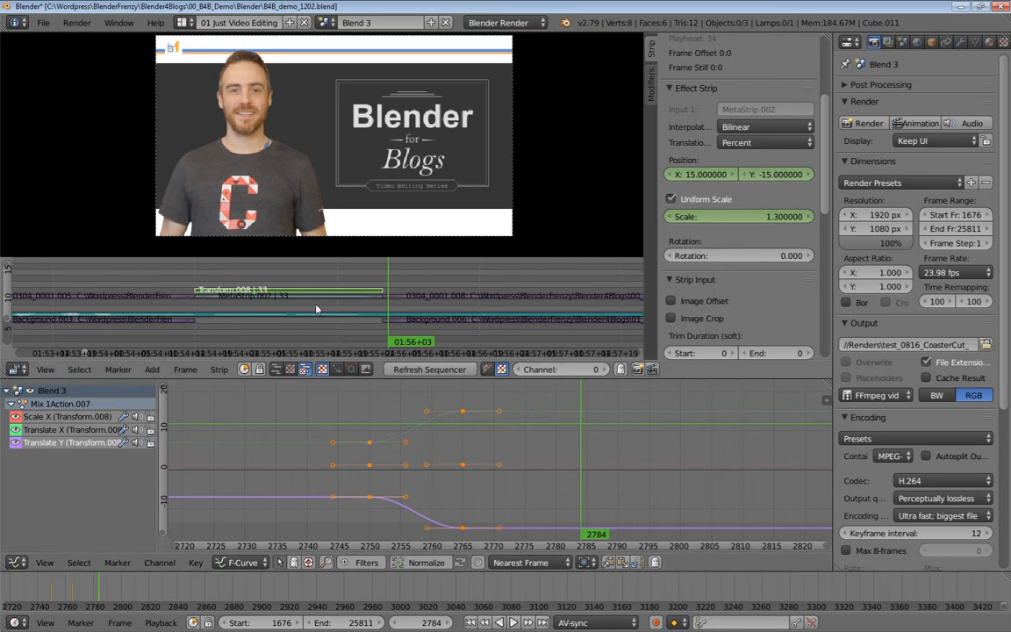
pyautogui.rightClick(392, 298)
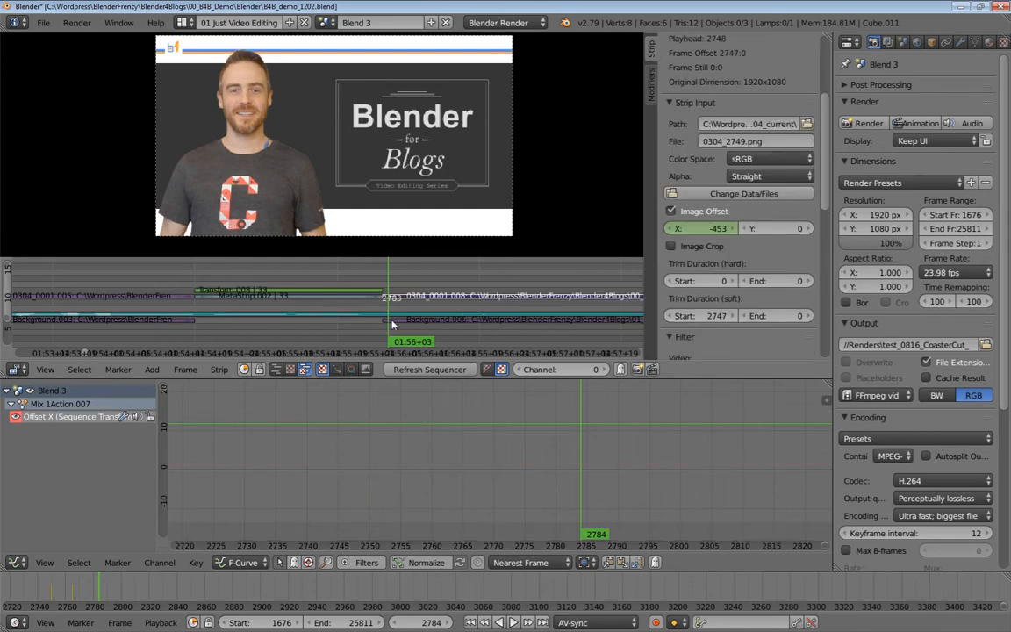
pyautogui.rightClick(377, 299)
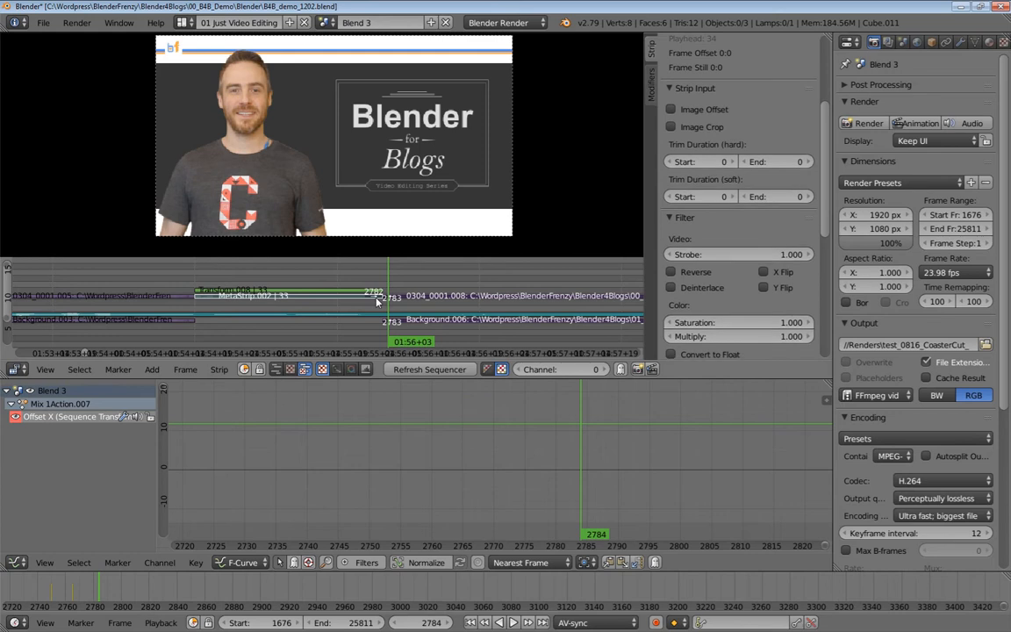
pyautogui.press('g')
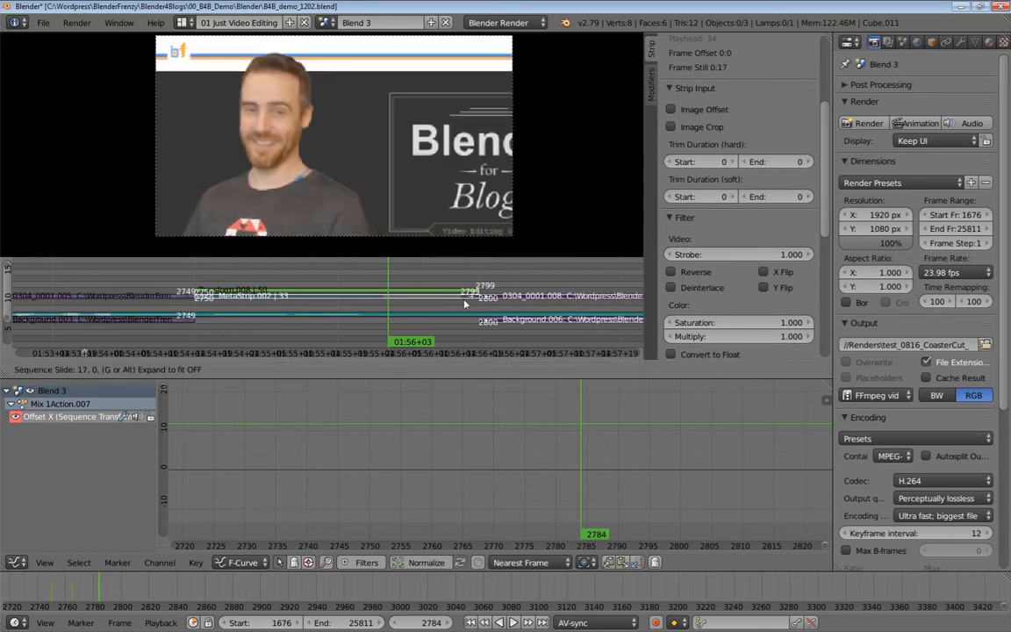
pyautogui.rightClick(428, 302)
# Step: Split the audio strip at frame 2783, directly after the end of the meta strip
pyautogui.moveTo(379, 280); pyautogui.dragTo(305, 281, button='middle')
pyautogui.click(306, 281)
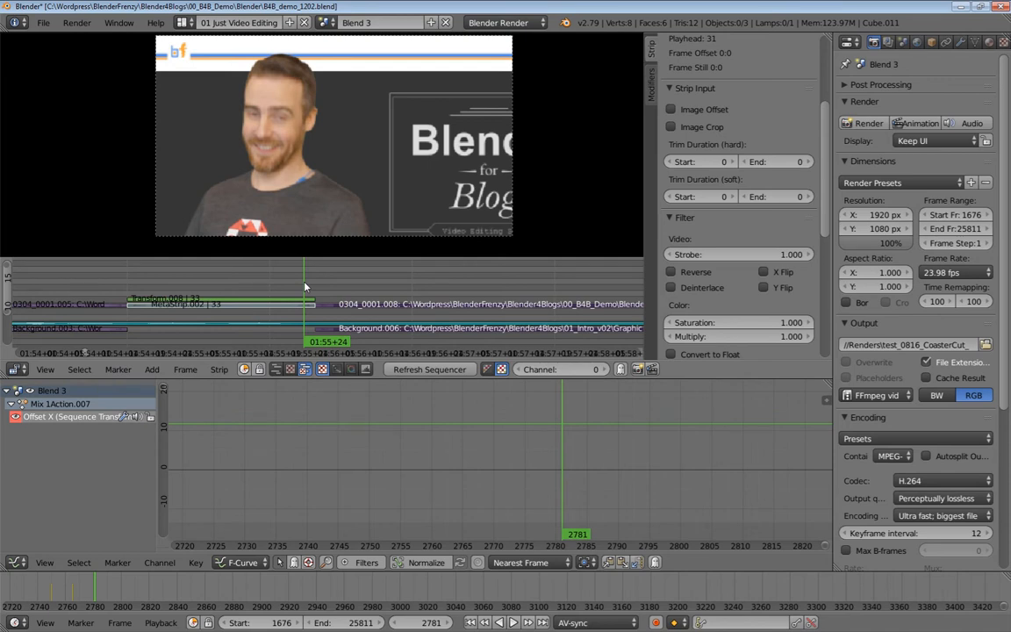
pyautogui.press('pageup')
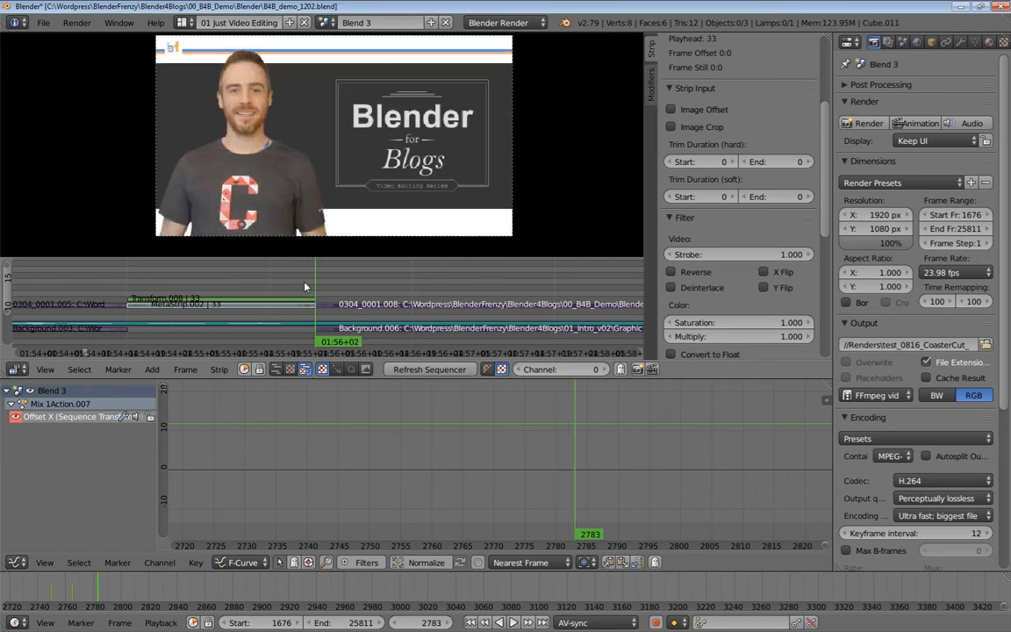
pyautogui.rightClick(338, 326)
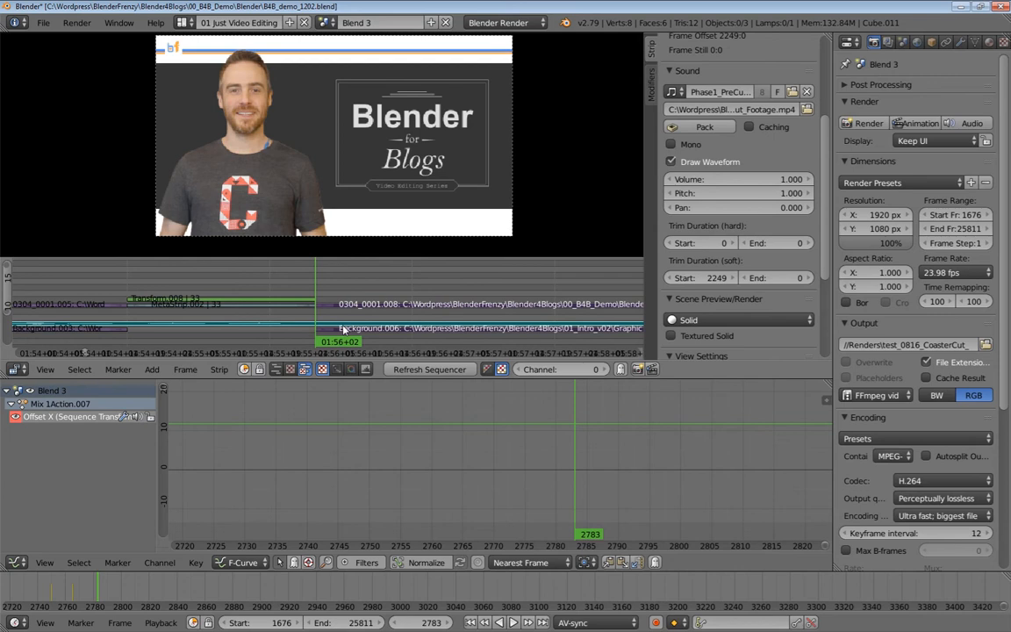
# Step: Slide the presenter, background and audio strips that follow the meta strip along the timeline so they start at frame 2816
pyautogui.click(300, 281)
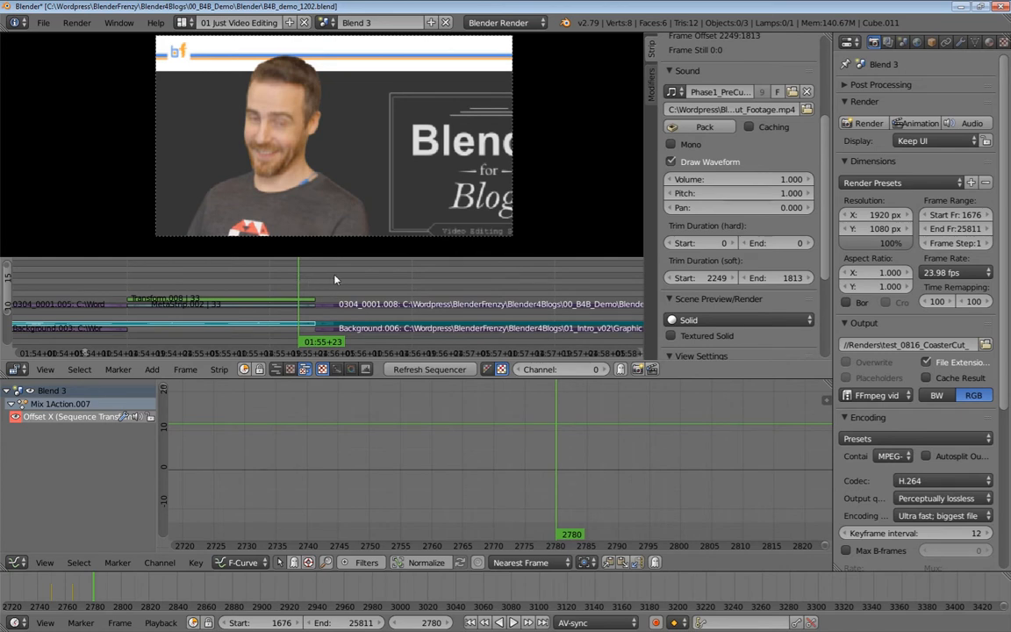
pyautogui.press('g')
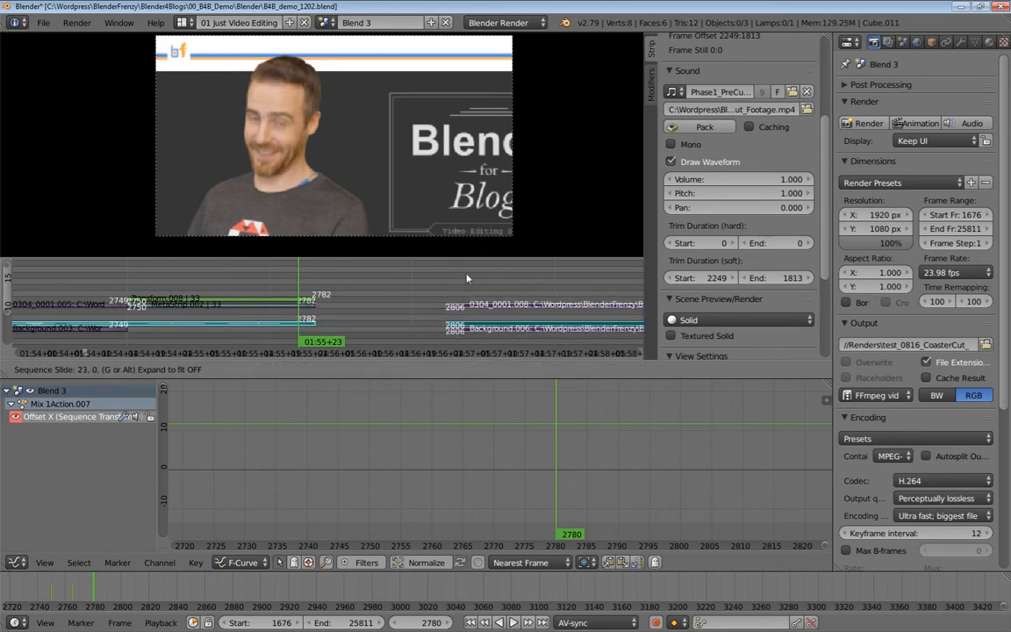
pyautogui.click(490, 271)
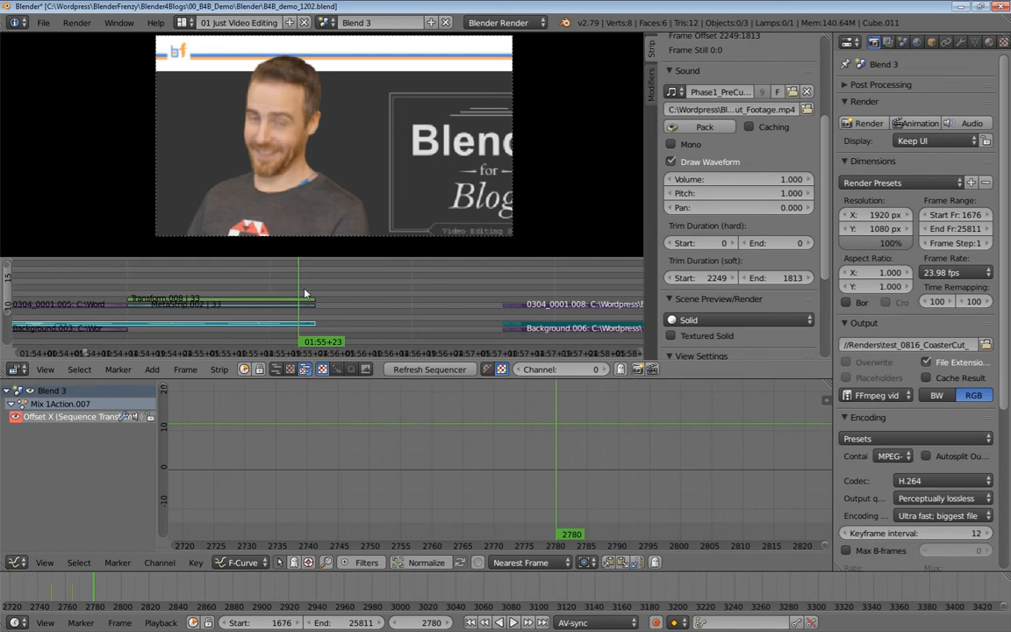
# Step: Extend the end handle of the zoomed meta strip to frame 2800
pyautogui.moveTo(302, 293)
pyautogui.mouseDown()
pyautogui.moveTo(128, 281)
pyautogui.moveTo(344, 279)
pyautogui.moveTo(213, 279)
pyautogui.moveTo(307, 280)
pyautogui.mouseUp()
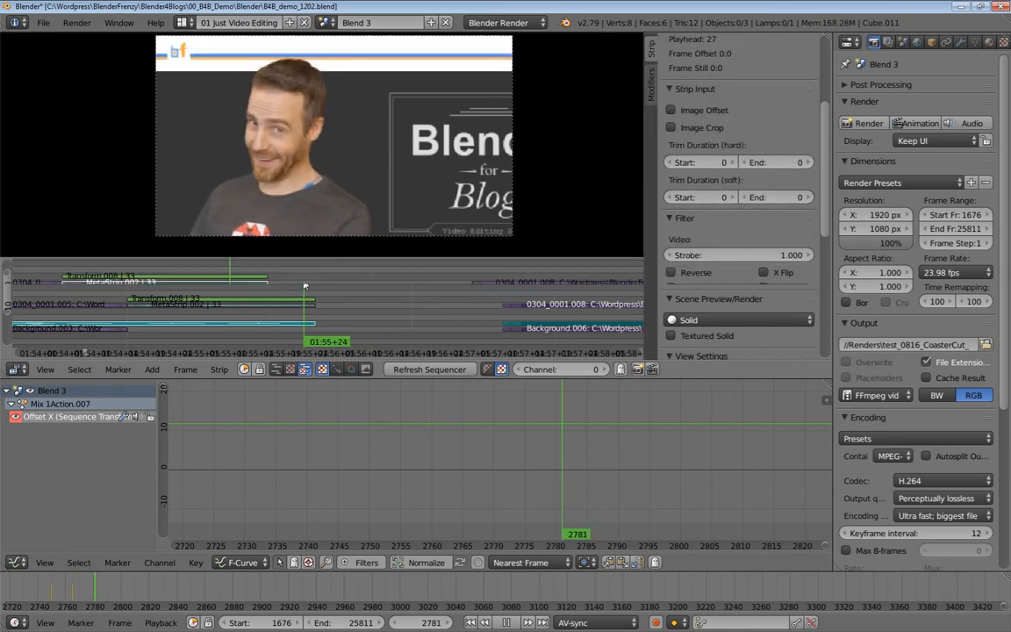
pyautogui.moveTo(305, 289); pyautogui.dragTo(272, 301, button='middle')
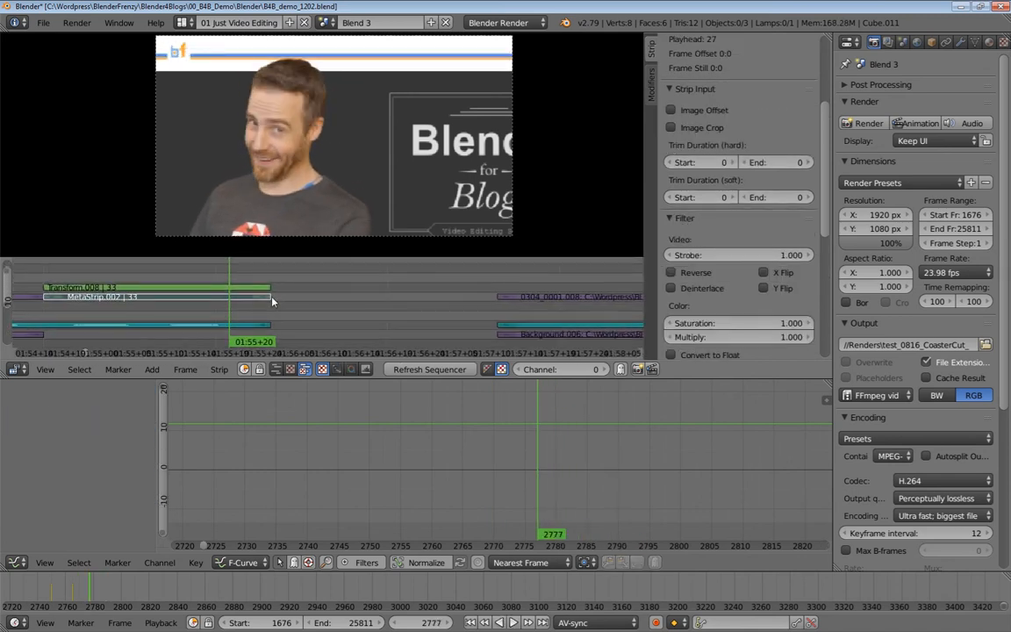
pyautogui.press('g')
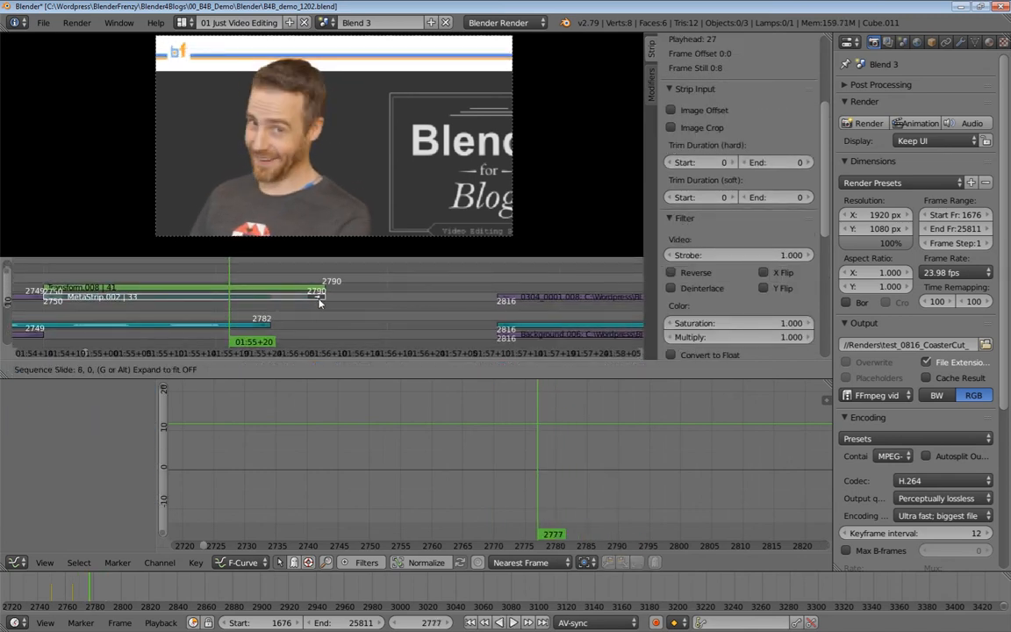
pyautogui.click(387, 295)
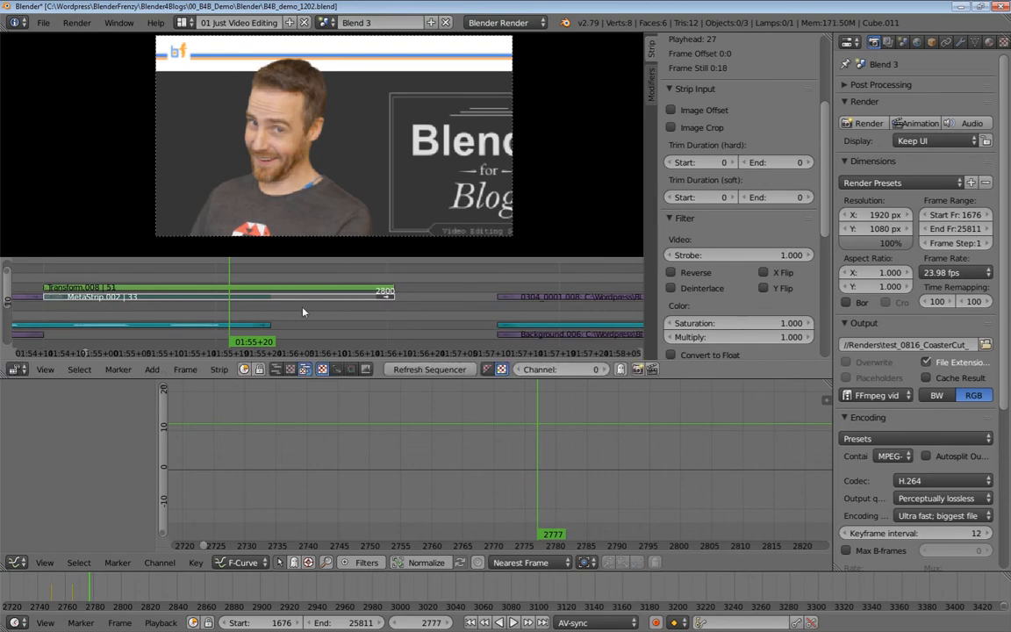
# Step: Open the meta strip and play back its presenter and background clips from about 01:55+01
pyautogui.press('Tab')
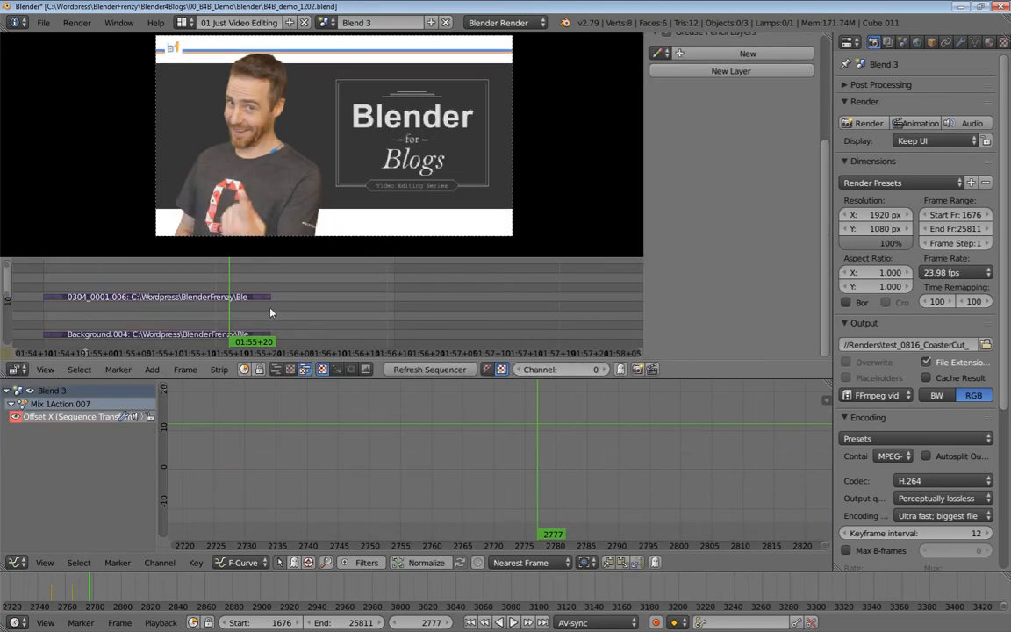
pyautogui.keyDown('ctrl'); pyautogui.moveTo(249, 309); pyautogui.dragTo(269, 303, button='middle'); pyautogui.keyUp('ctrl')
pyautogui.hotkey('alt', 'a')
pyautogui.moveTo(254, 358); pyautogui.dragTo(35, 287)
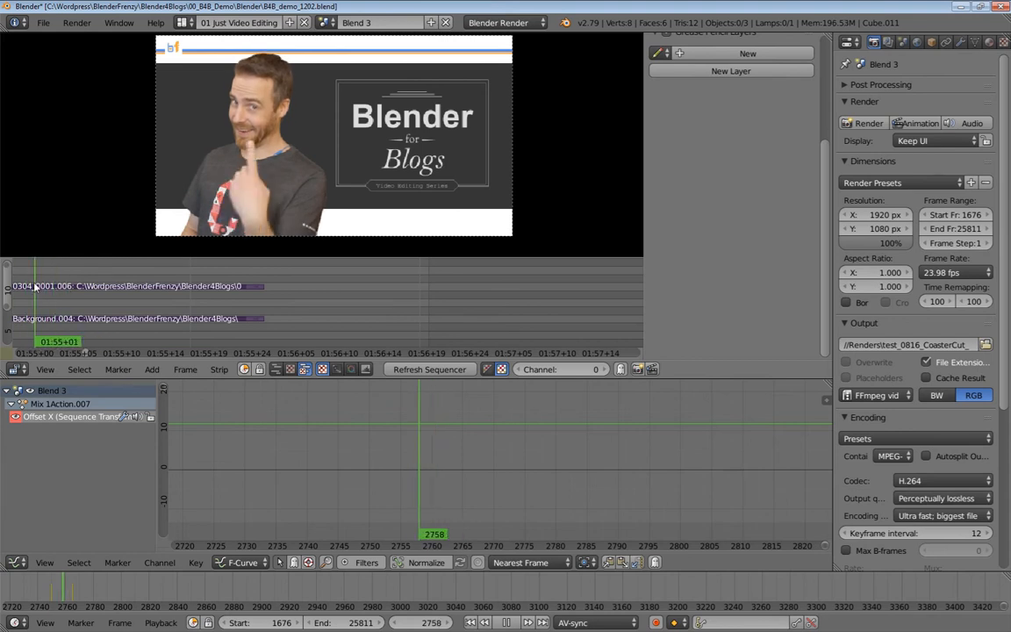
pyautogui.hotkey('alt', 'a')
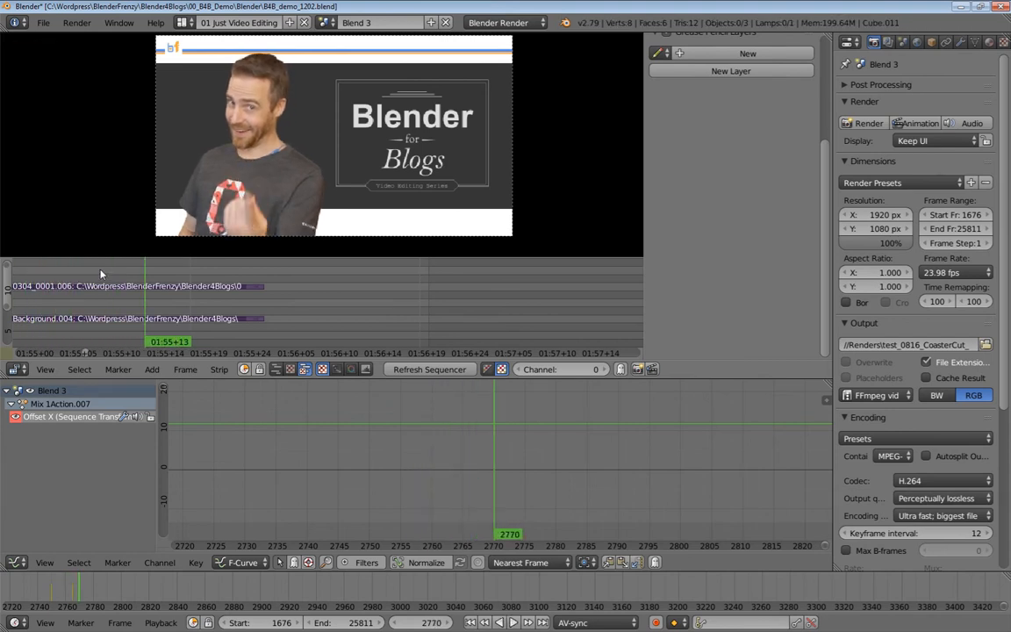
# Step: Return to the start of the clips, close the meta strip and play back the zoom up to 01:55+09
pyautogui.moveTo(147, 272); pyautogui.dragTo(8, 287)
pyautogui.moveTo(86, 305); pyautogui.dragTo(235, 294, button='middle')
pyautogui.press('Tab')
pyautogui.hotkey('alt', 'a')
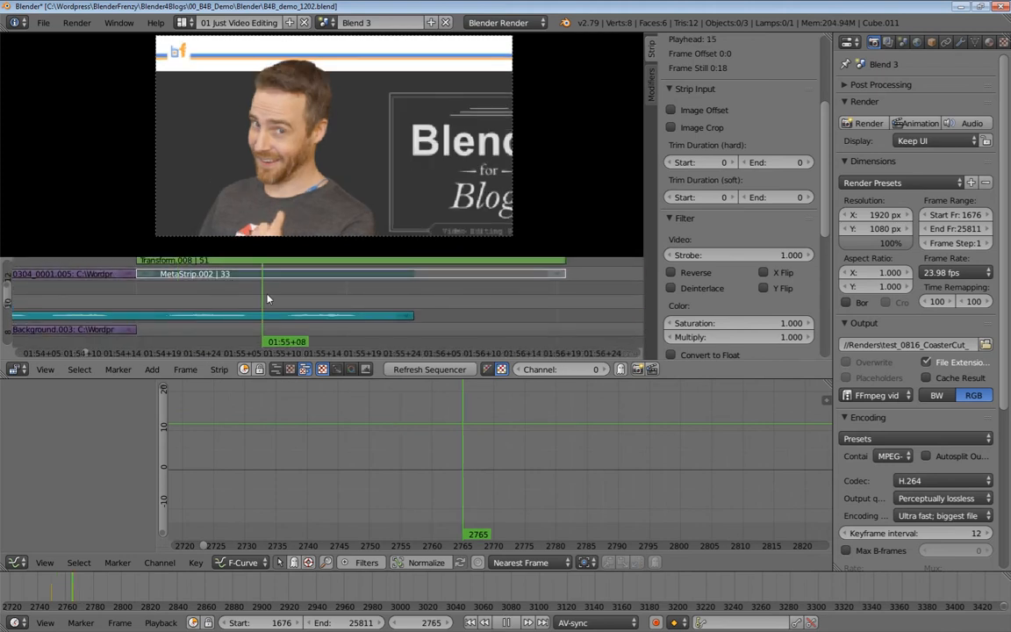
pyautogui.hotkey('alt', 'a')
pyautogui.keyDown('ctrl'); pyautogui.moveTo(268, 293); pyautogui.dragTo(204, 313, button='middle'); pyautogui.keyUp('ctrl')
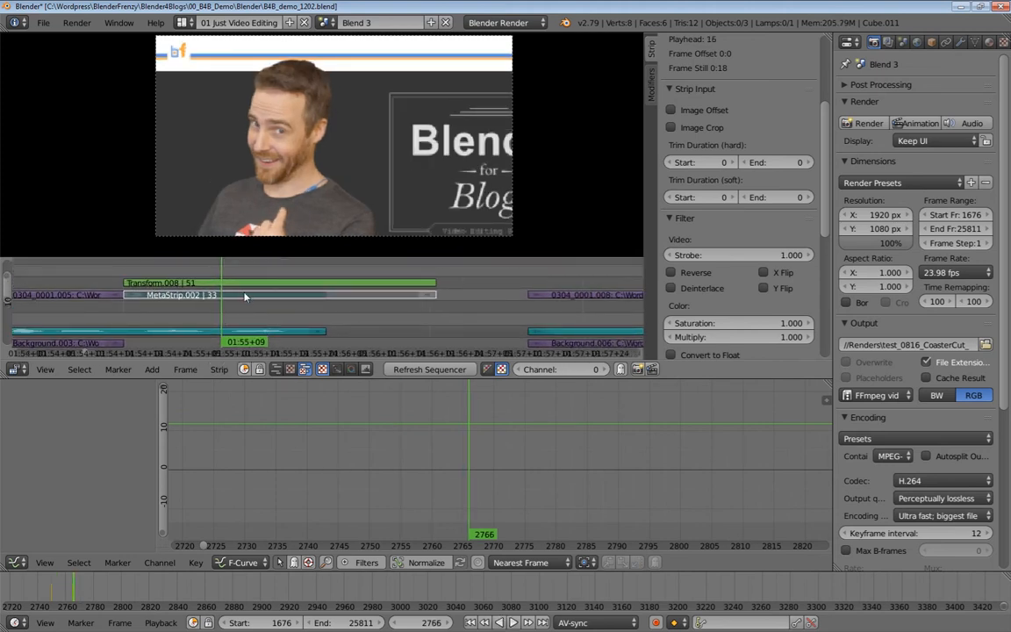
# Step: Open the meta strip and cut its presenter and background clips at frame 2766
pyautogui.press('Tab')
pyautogui.moveTo(246, 300)
pyautogui.mouseDown(button='middle')
pyautogui.moveTo(249, 290)
pyautogui.moveTo(256, 305)
pyautogui.mouseUp(button='middle')
pyautogui.press('a')
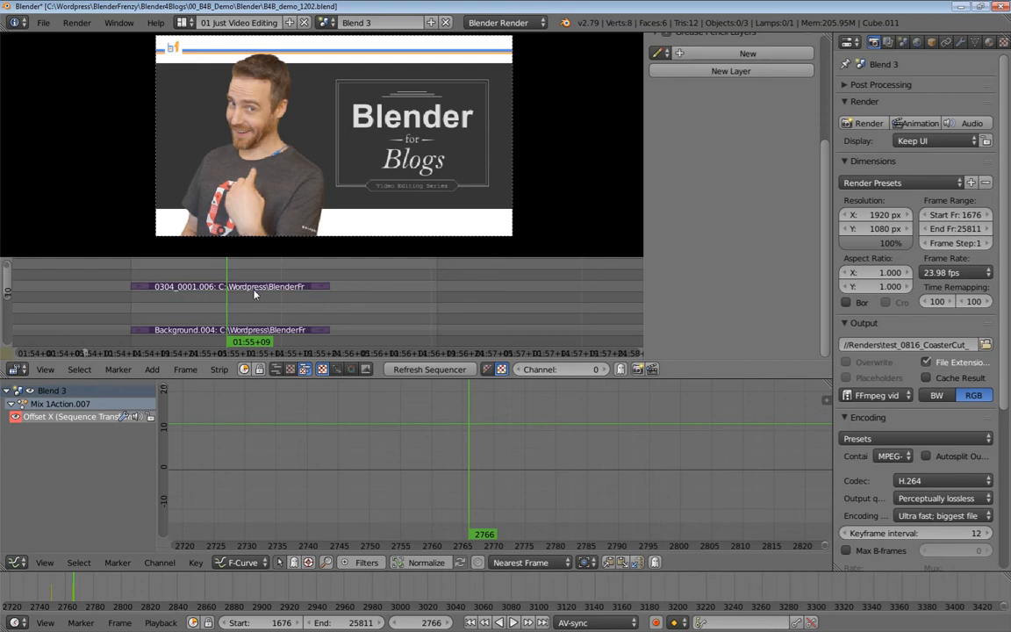
pyautogui.press('k')
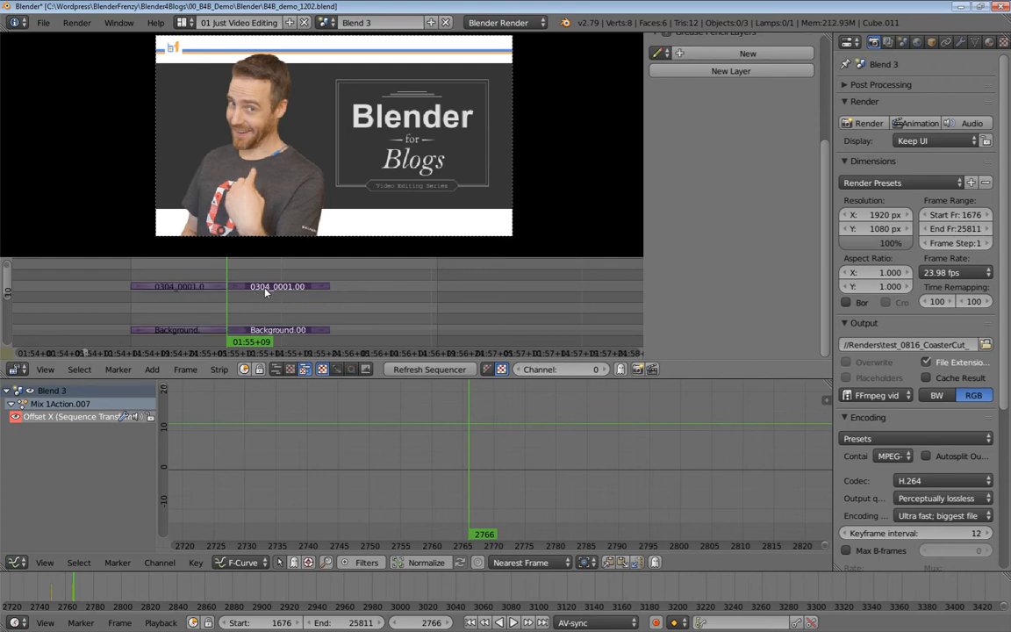
# Step: Try duplicating the second halves of both clips onto the end of the row, and play back the result
pyautogui.hotkey('shift', 'd')
pyautogui.click(335, 297)
pyautogui.moveTo(354, 308); pyautogui.dragTo(237, 312, button='middle')
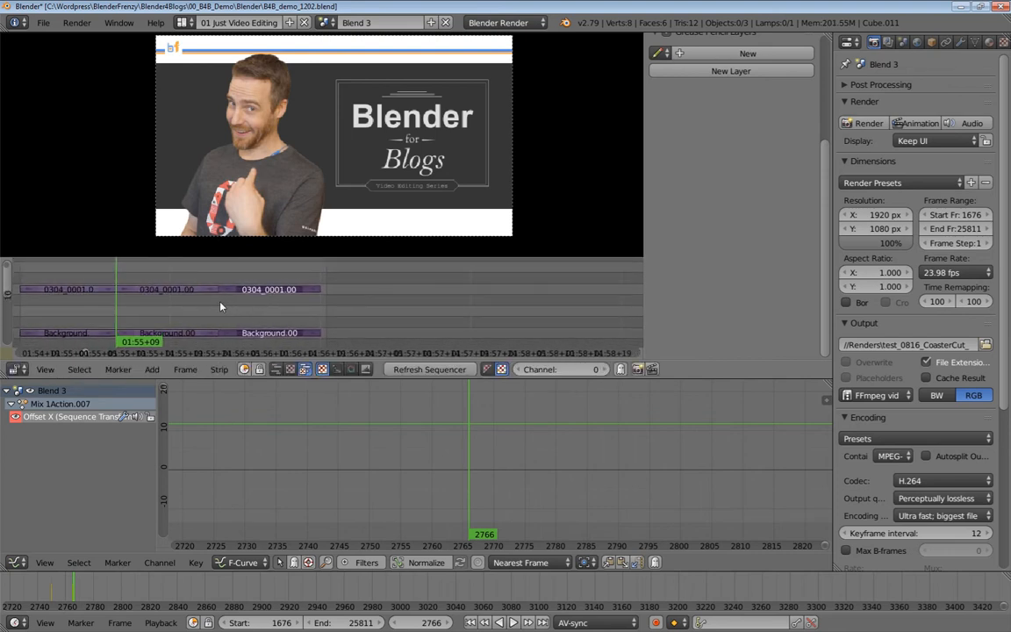
pyautogui.hotkey('alt', 'a')
pyautogui.hotkey('alt', 'a')
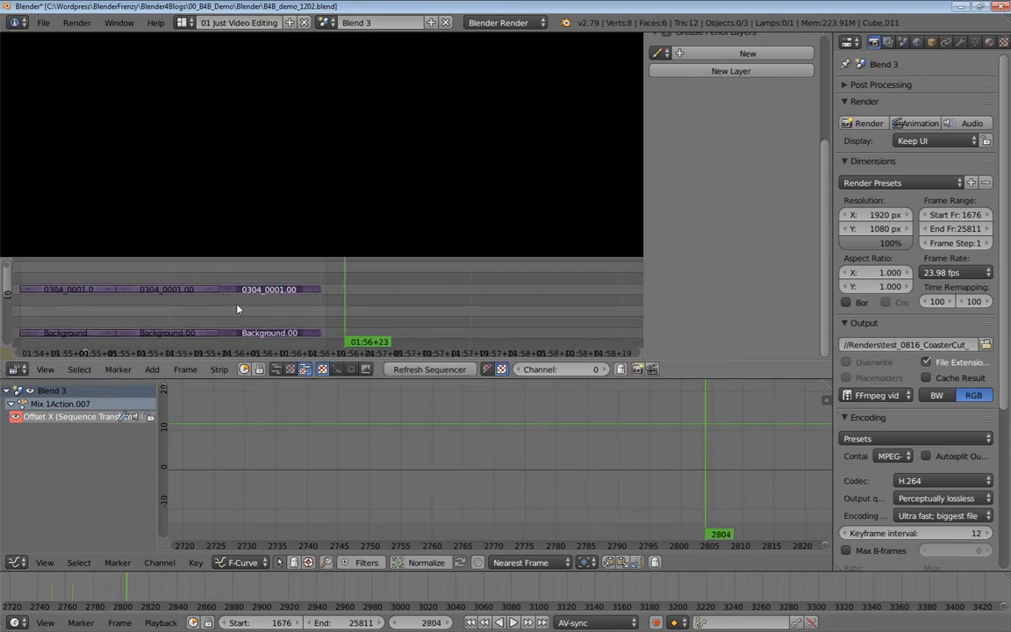
pyautogui.moveTo(207, 278); pyautogui.dragTo(165, 288)
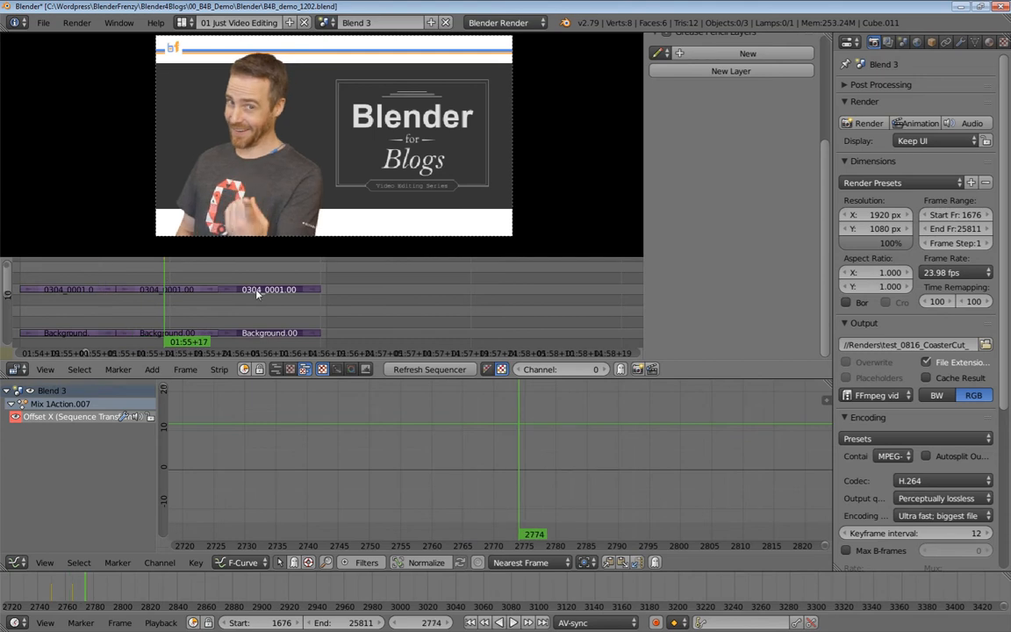
# Step: Delete the duplicated presenter and background clips at the end of the meta strip's contents
pyautogui.rightClick(256, 290)
pyautogui.keyDown('shift'); pyautogui.rightClick(259, 330); pyautogui.keyUp('shift')
pyautogui.press('x')
pyautogui.click(259, 330)
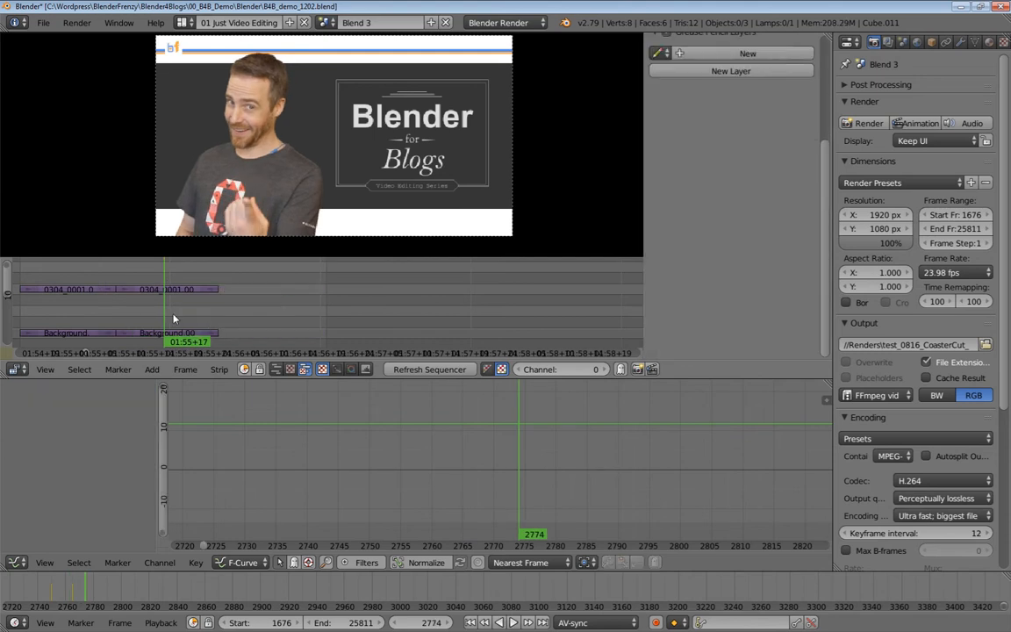
# Step: Duplicate the first halves of the presenter and background clips and place the copies directly after the second halves
pyautogui.rightClick(75, 288)
pyautogui.keyDown('shift'); pyautogui.rightClick(80, 336); pyautogui.keyUp('shift')
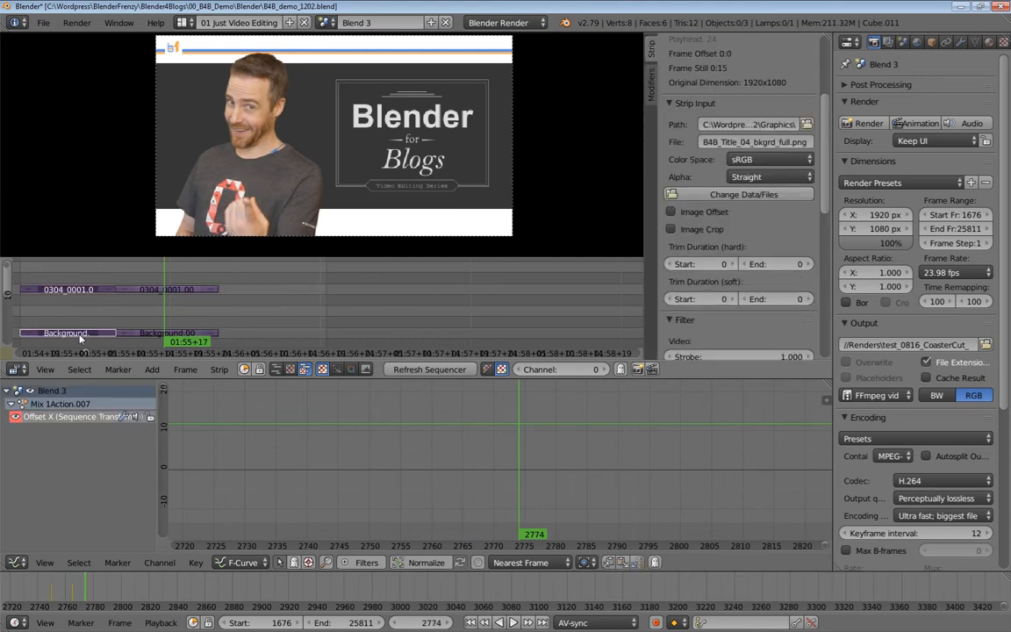
pyautogui.rightClick(84, 295)
pyautogui.keyDown('shift'); pyautogui.rightClick(82, 332); pyautogui.keyUp('shift')
pyautogui.hotkey('shift', 'd')
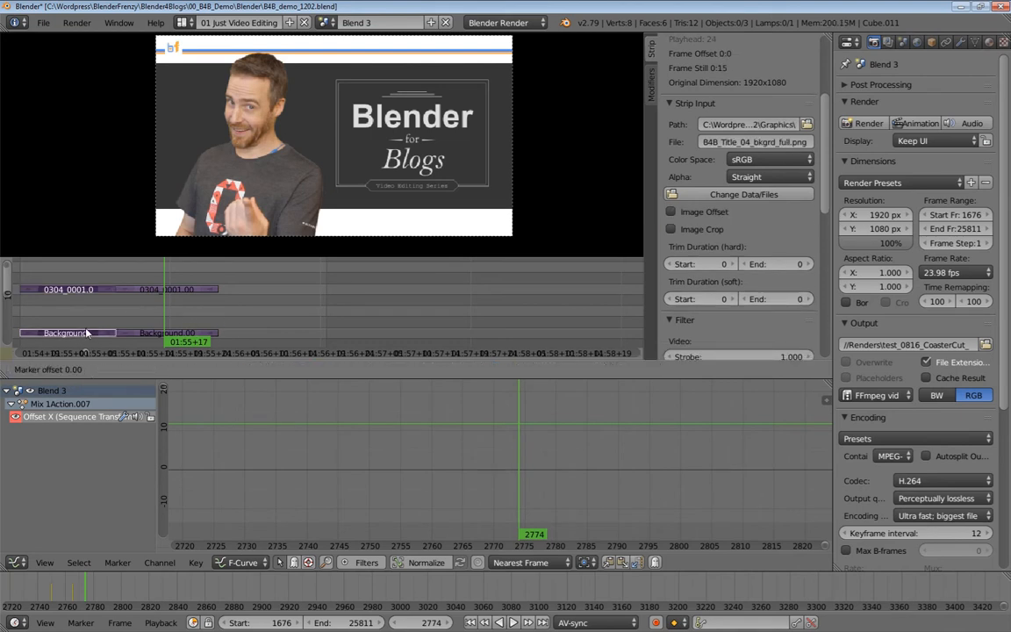
pyautogui.click(214, 317)
pyautogui.keyDown('ctrl'); pyautogui.moveTo(213, 317); pyautogui.dragTo(194, 321, button='middle'); pyautogui.keyUp('ctrl')
pyautogui.moveTo(201, 316); pyautogui.dragTo(201, 287, button='middle')
pyautogui.hotkey('shift', 'd')
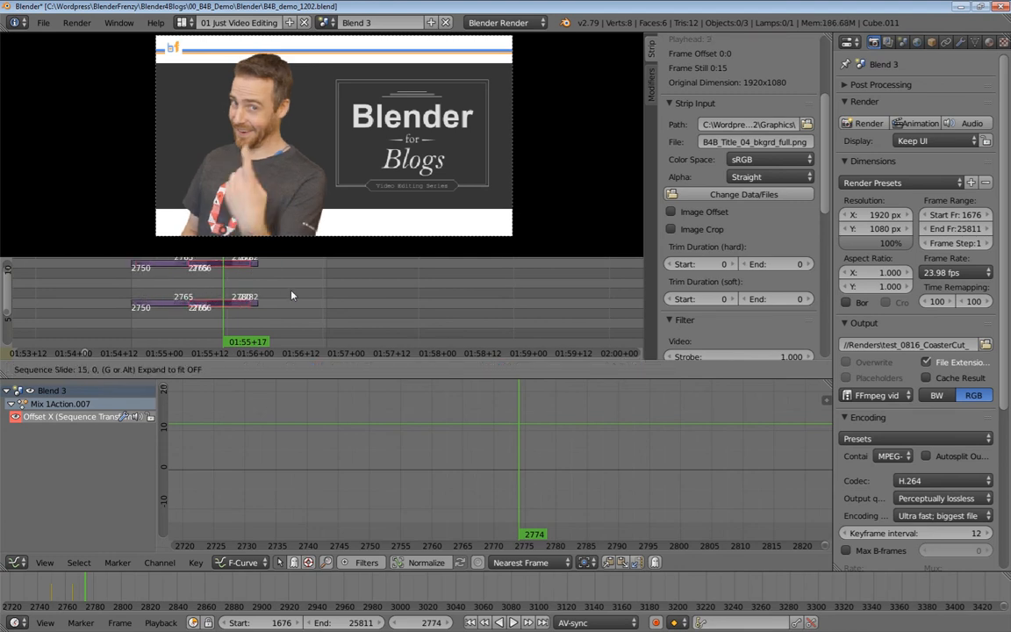
pyautogui.click(291, 293)
# Step: Play back the rearranged clips inside the meta strip through to 01:57+04
pyautogui.moveTo(279, 299); pyautogui.dragTo(233, 329, button='middle')
pyautogui.scroll(2, 231, 328)
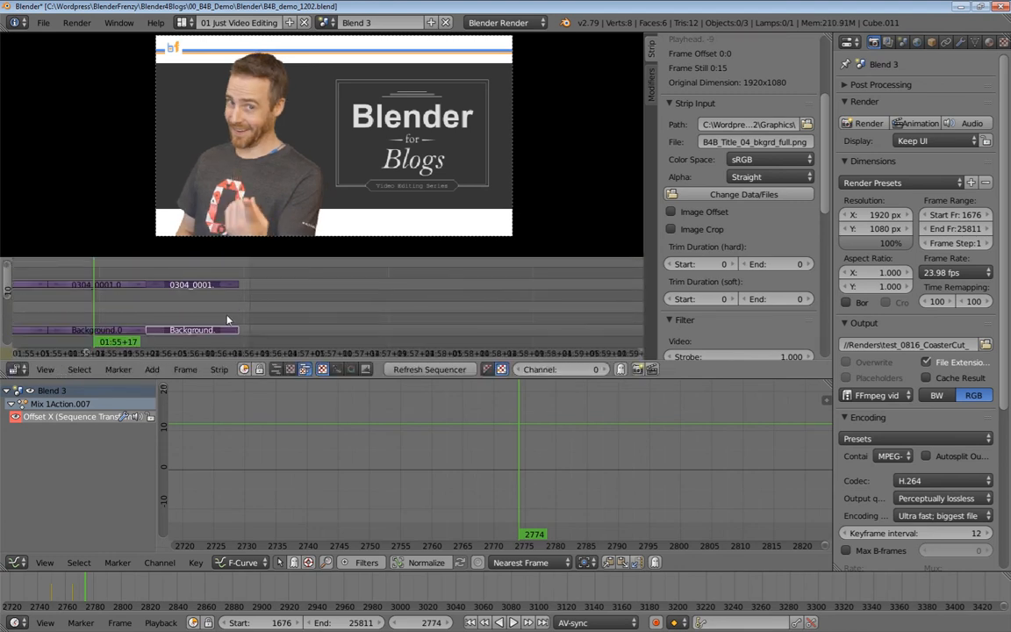
pyautogui.hotkey('alt', 'a')
pyautogui.hotkey('alt', 'a')
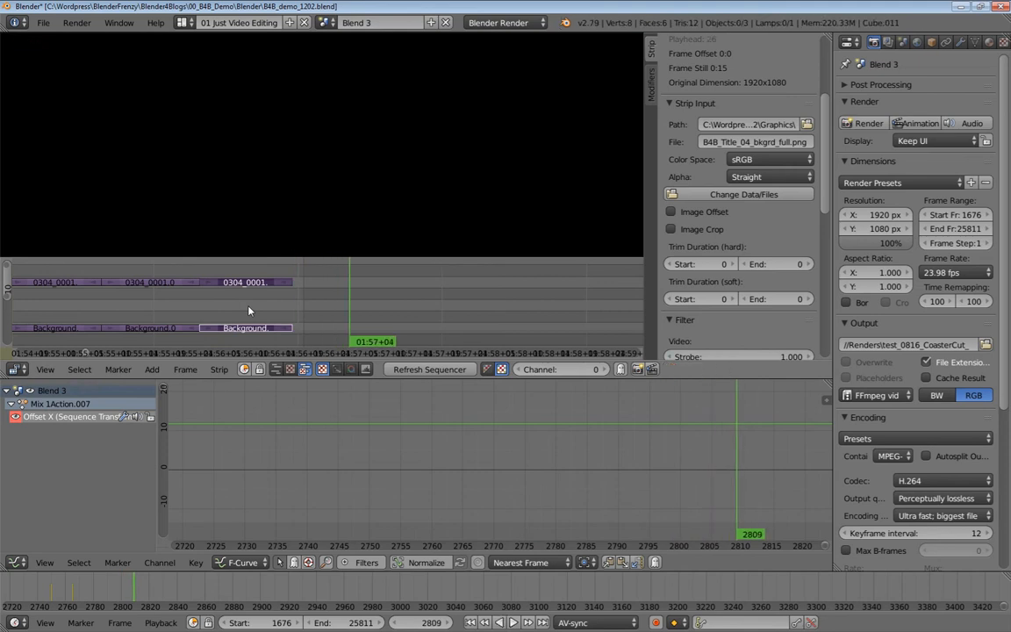
# Step: Extend the end handles of the copied presenter and background clips to frame 2808
pyautogui.moveTo(249, 311); pyautogui.dragTo(268, 318, button='middle')
pyautogui.scroll(-2, 268, 318)
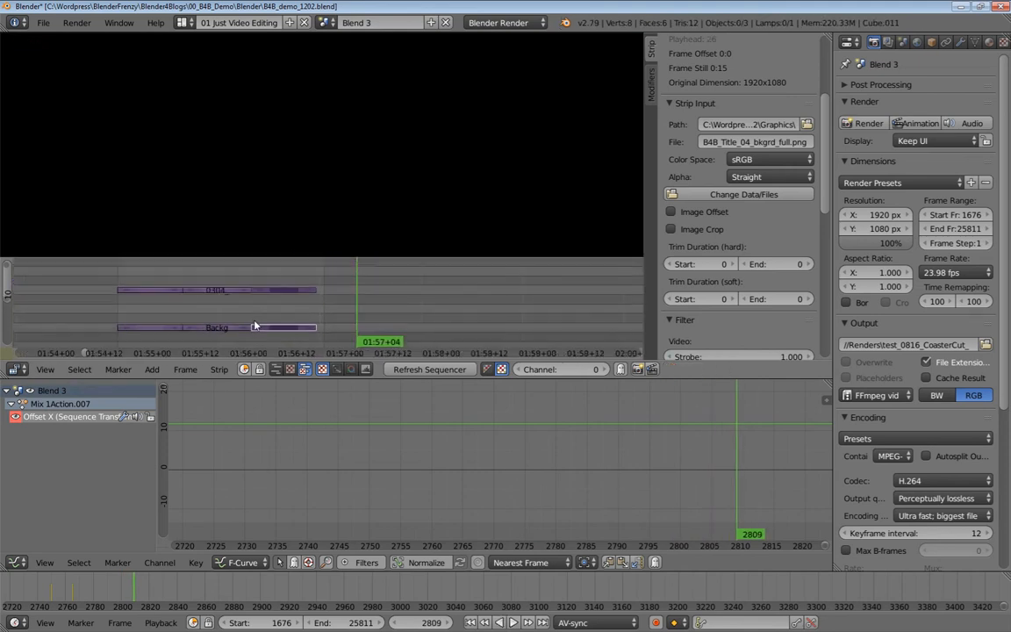
pyautogui.rightClick(312, 291)
pyautogui.keyDown('shift'); pyautogui.rightClick(313, 329); pyautogui.keyUp('shift')
pyautogui.press('g')
pyautogui.click(353, 328)
# Step: Play back the extended clips and scrub to 01:56+20
pyautogui.hotkey('alt', 'a')
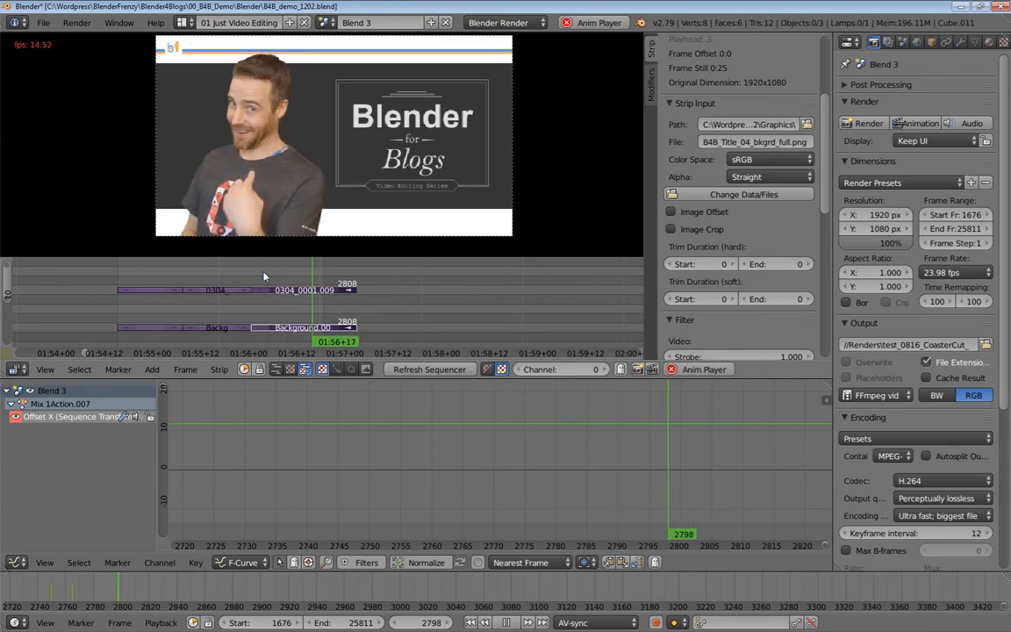
pyautogui.hotkey('alt', 'a')
pyautogui.moveTo(269, 277); pyautogui.dragTo(325, 272)
# Step: Close the meta strip and adjust its end handle to frame 2810
pyautogui.press('Tab')
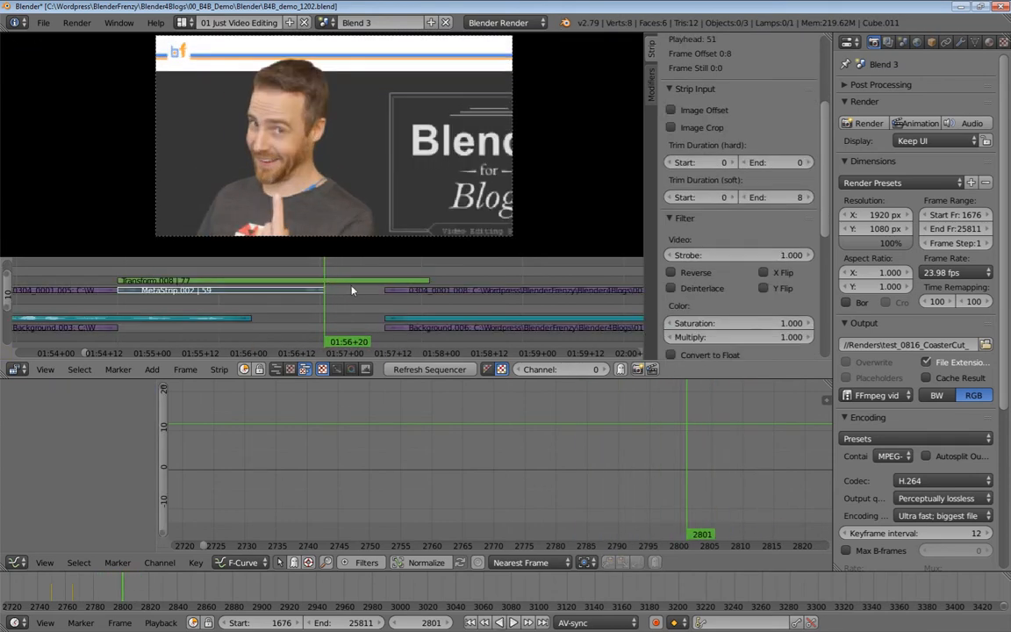
pyautogui.press('s')
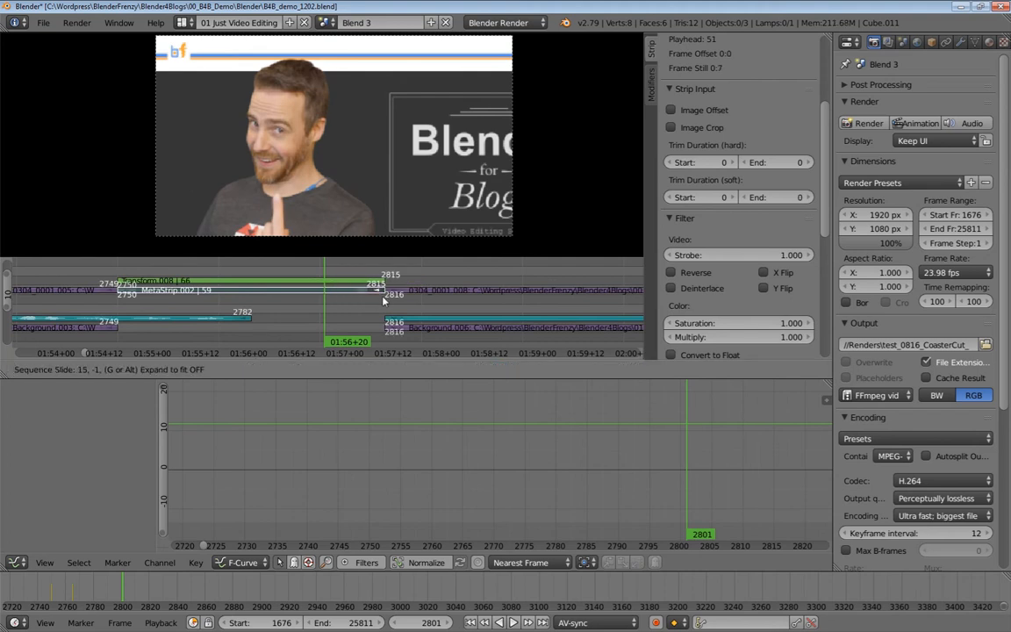
pyautogui.click(358, 300)
pyautogui.moveTo(358, 300); pyautogui.dragTo(316, 271, button='middle')
pyautogui.moveTo(230, 312); pyautogui.dragTo(430, 309, button='middle')
pyautogui.keyDown('ctrl'); pyautogui.moveTo(301, 305); pyautogui.dragTo(270, 327, button='middle'); pyautogui.keyUp('ctrl')
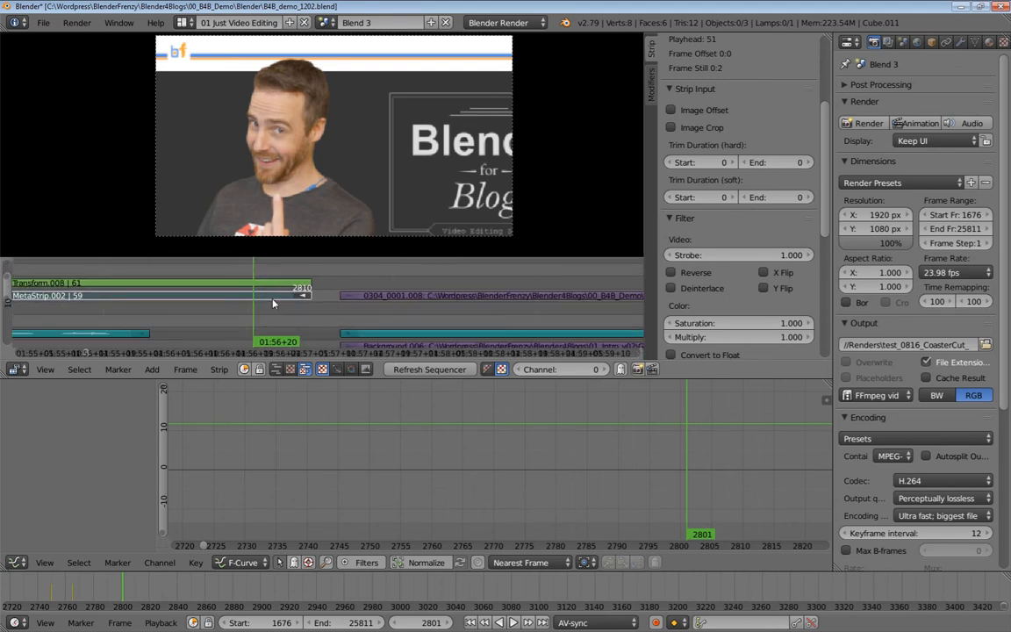
# Step: Trim the meta strip's end handle to frame 2808 and briefly open it to check its inner clips
pyautogui.keyDown('ctrl'); pyautogui.moveTo(292, 301); pyautogui.dragTo(187, 305, button='middle'); pyautogui.keyUp('ctrl')
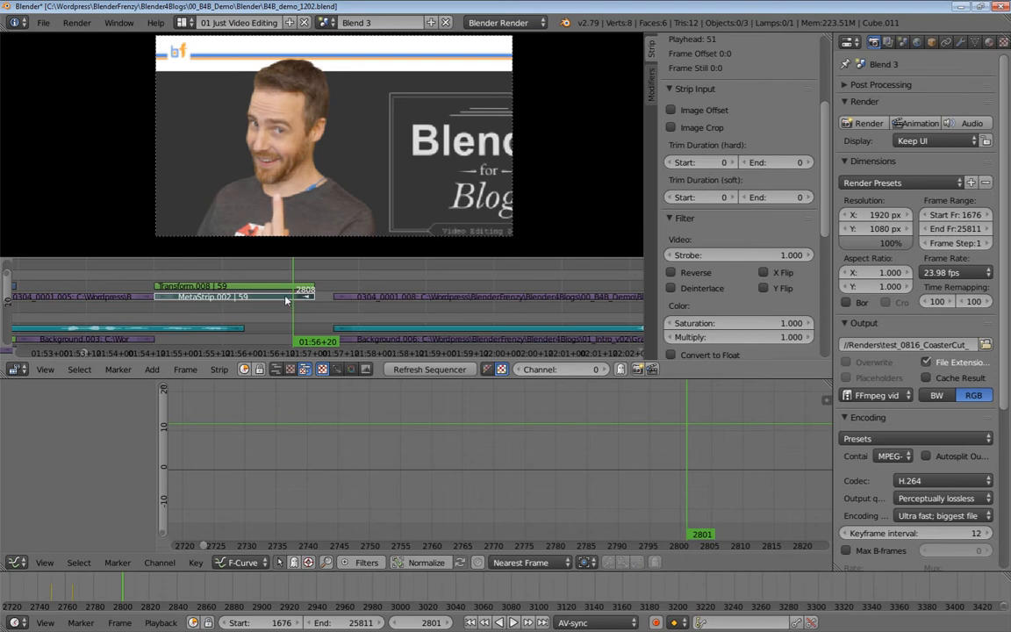
pyautogui.press('Tab')
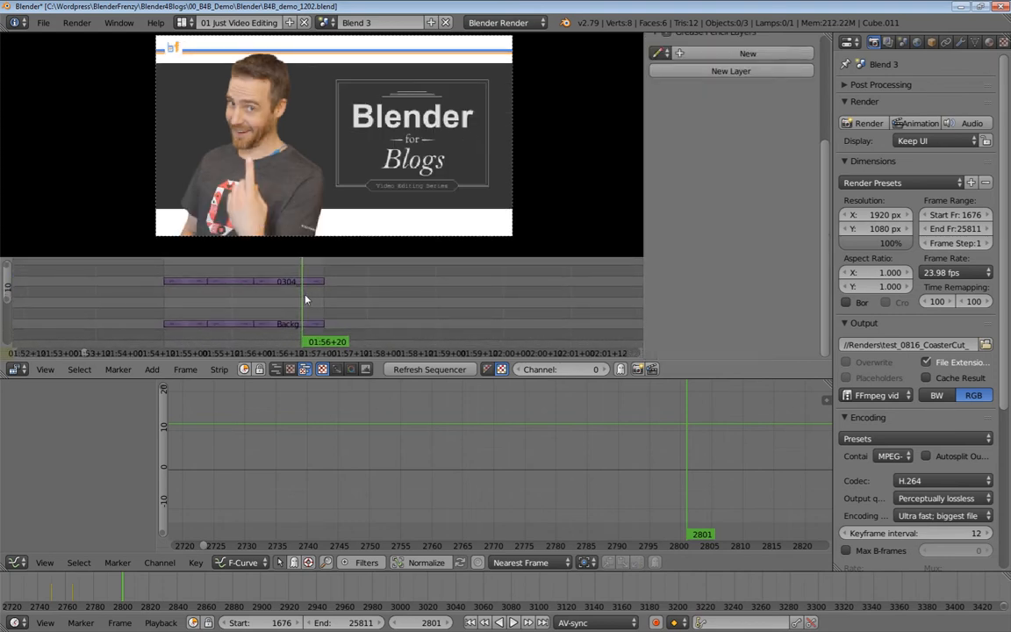
pyautogui.press('Tab')
# Step: Play back the zoomed meta strip twice from around 01:54+21 past its end
pyautogui.moveTo(246, 306); pyautogui.dragTo(175, 305)
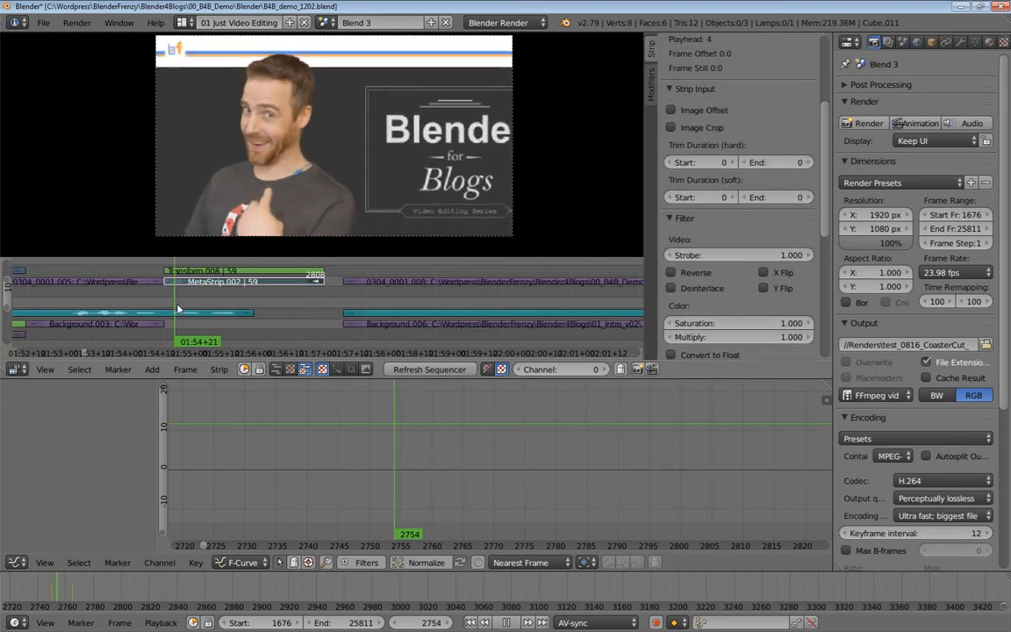
pyautogui.hotkey('alt', 'a')
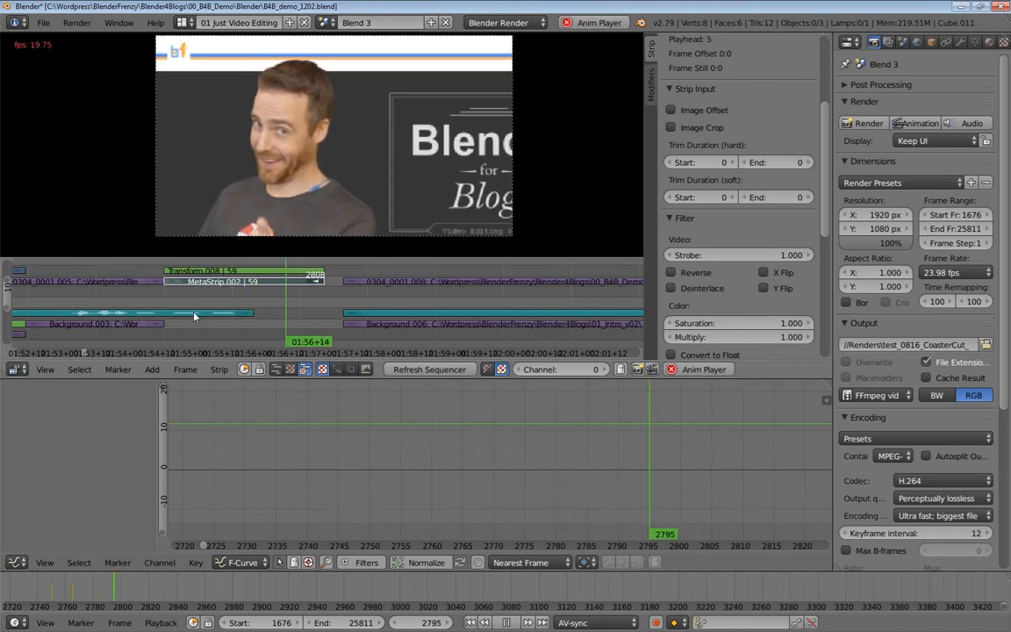
pyautogui.hotkey('alt', 'a')
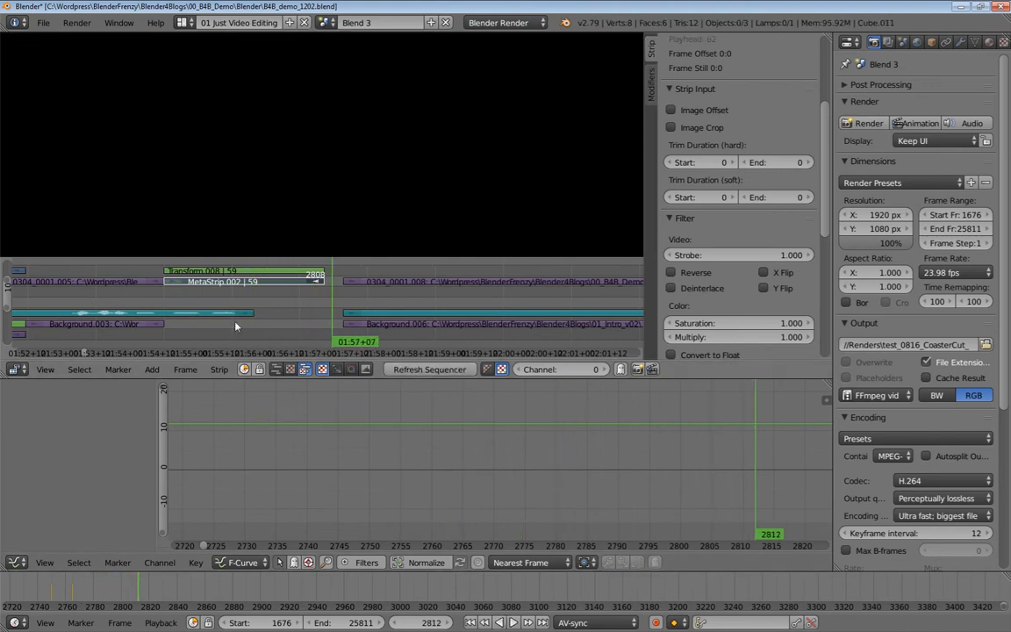
pyautogui.hotkey('alt', 'a')
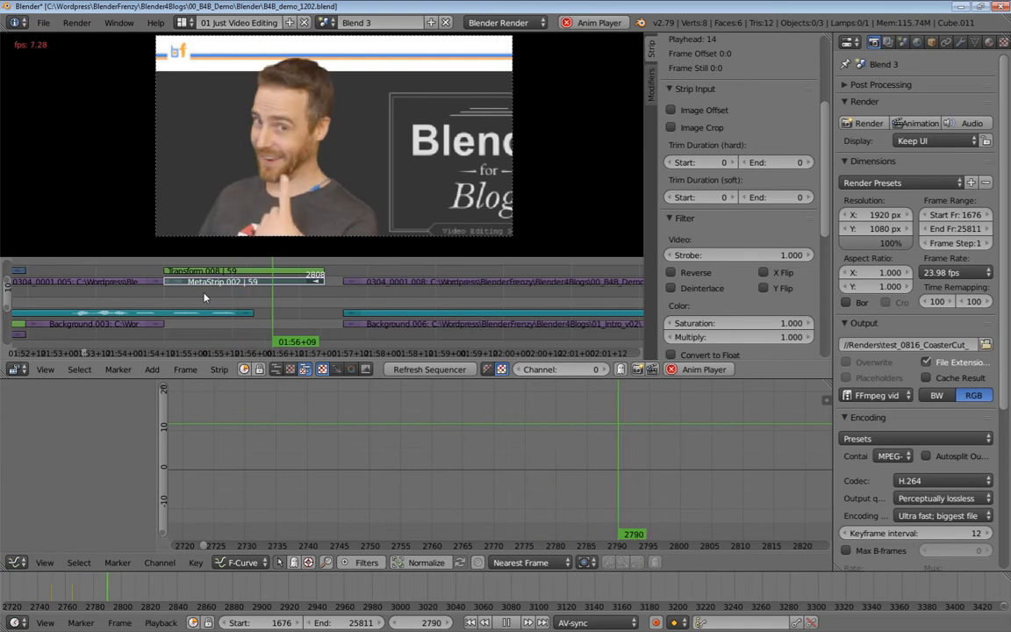
pyautogui.hotkey('alt', 'a')
# Step: Open the meta strip and trim the end of the middle presenter and background clips to the playhead at 01:55+21
pyautogui.moveTo(267, 305)
pyautogui.keyDown('ctrl'); pyautogui.mouseDown(button='middle')
pyautogui.moveTo(254, 305)
pyautogui.moveTo(283, 308)
pyautogui.mouseUp(button='middle'); pyautogui.keyUp('ctrl')
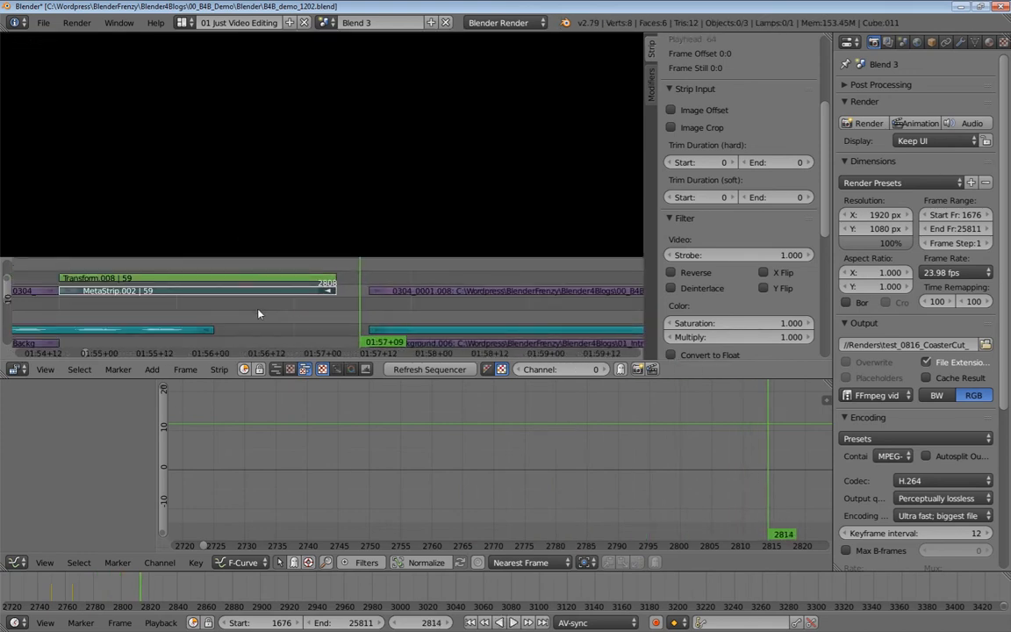
pyautogui.rightClick(248, 290)
pyautogui.press('Tab')
pyautogui.moveTo(255, 311); pyautogui.dragTo(195, 335)
pyautogui.moveTo(195, 335); pyautogui.dragTo(231, 316, button='middle')
pyautogui.rightClick(242, 323)
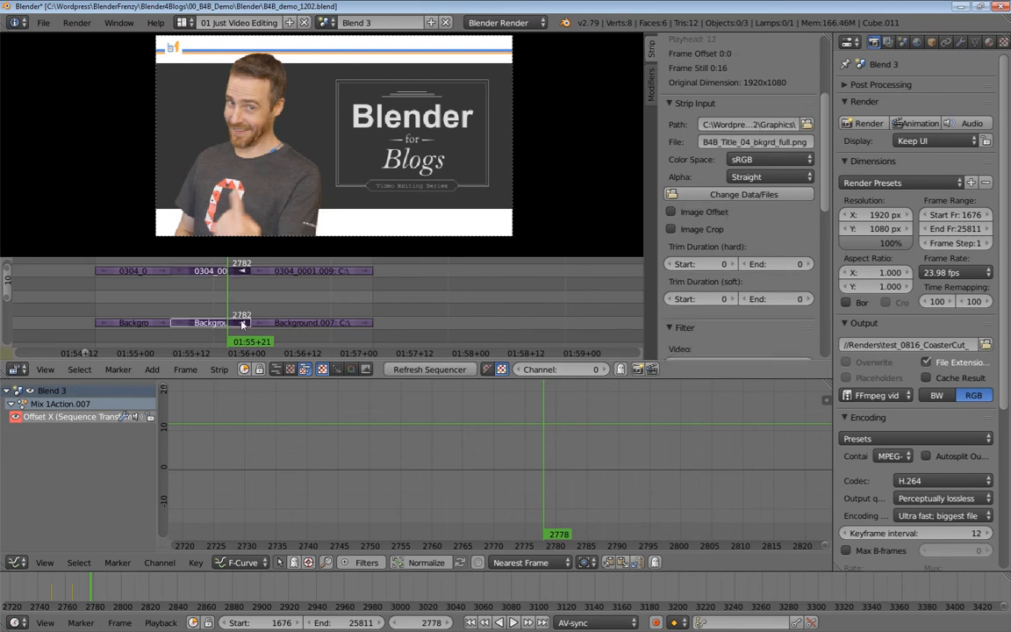
pyautogui.hotkey('shift', 's')
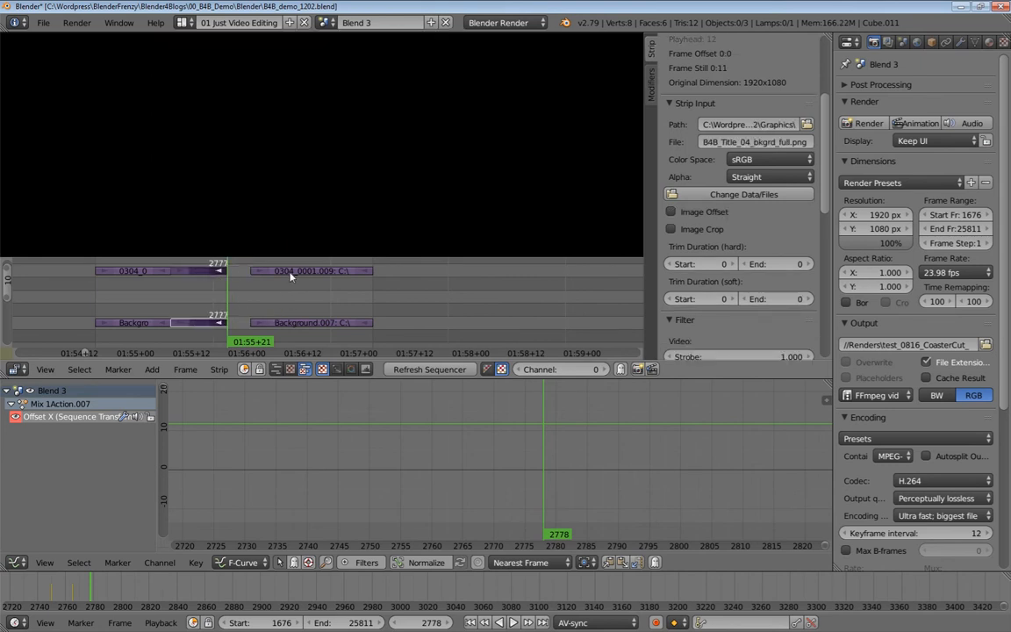
# Step: Move the last presenter and background clips earlier so they start at 01:55+21, directly after the trimmed middle clips
pyautogui.rightClick(290, 273)
pyautogui.keyDown('shift'); pyautogui.rightClick(278, 321); pyautogui.keyUp('shift')
pyautogui.press('g')
pyautogui.click(255, 320)
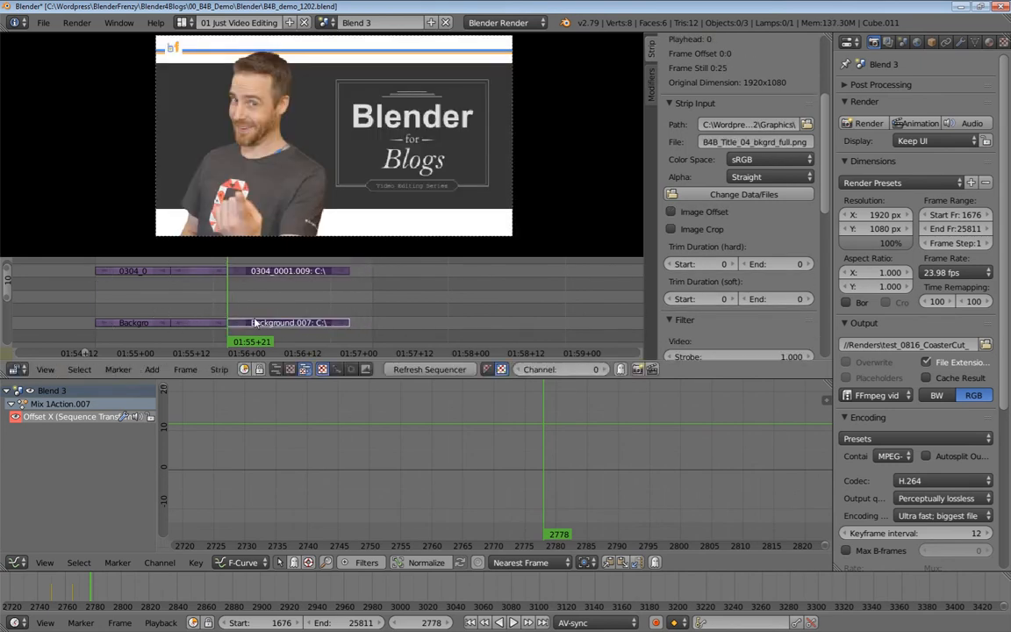
# Step: Play back the clips inside the meta strip to check the timing of the last cut
pyautogui.moveTo(201, 290); pyautogui.dragTo(206, 294)
pyautogui.hotkey('alt', 'a')
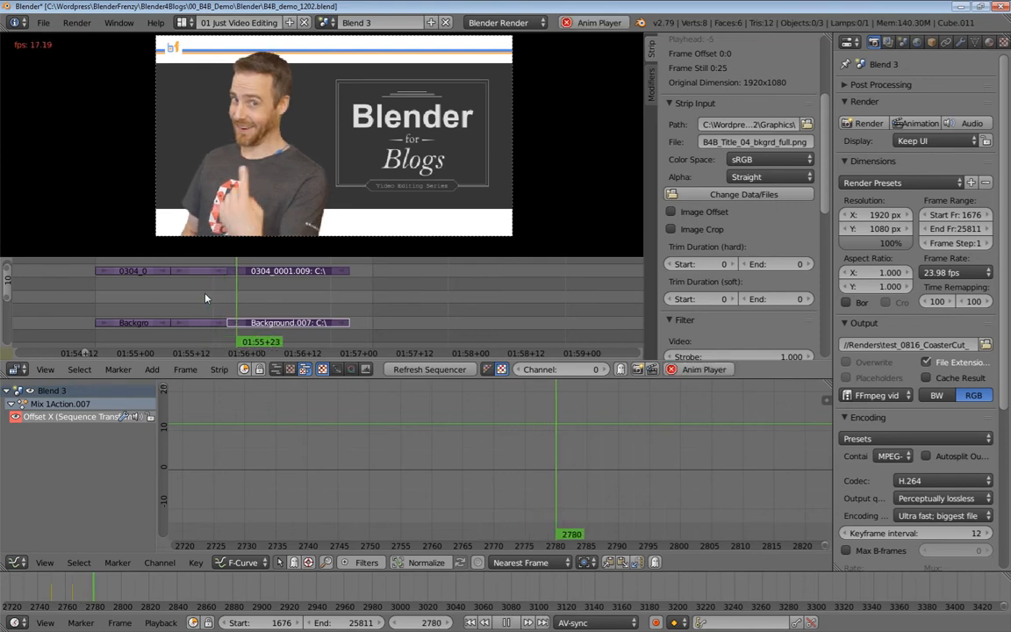
pyautogui.click(135, 290)
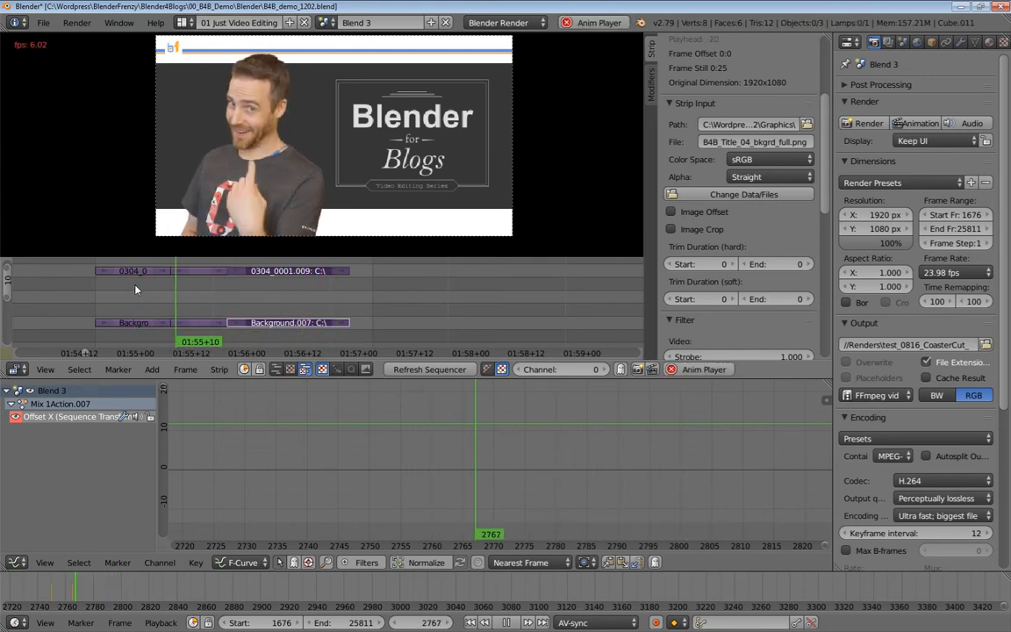
pyautogui.hotkey('alt', 'a')
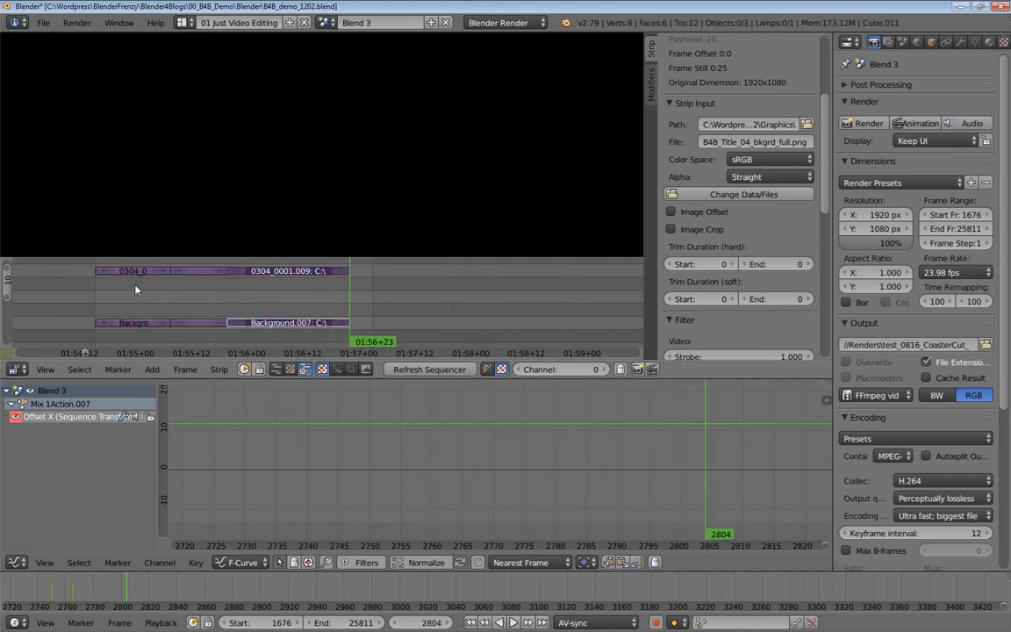
pyautogui.click(195, 297)
pyautogui.hotkey('alt', 'a')
# Step: Trim the end of the middle presenter and background clips to the playhead at 01:55+18
pyautogui.moveTo(239, 297); pyautogui.dragTo(213, 298)
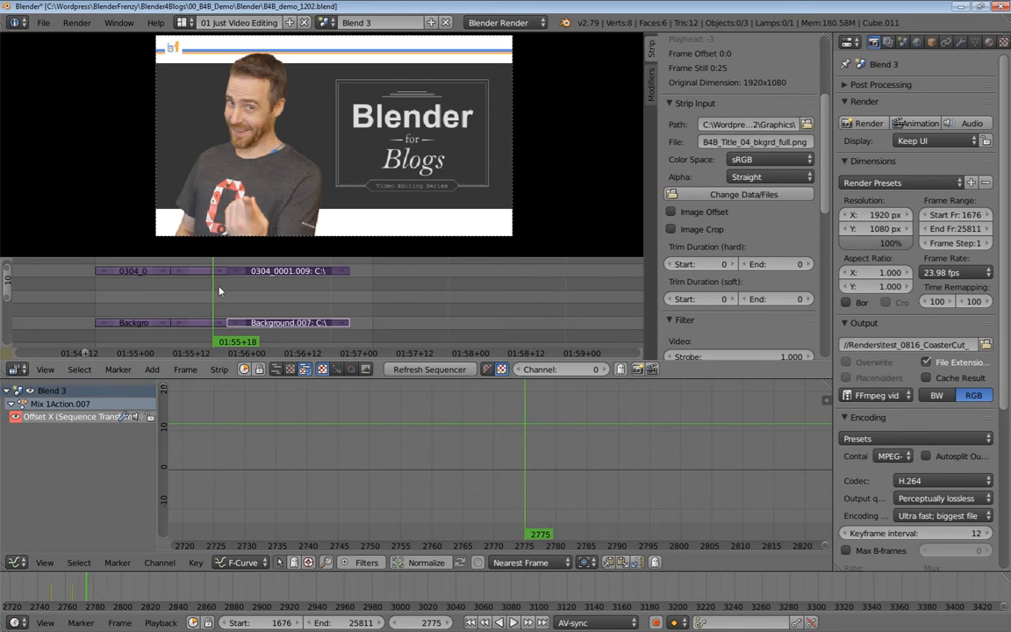
pyautogui.rightClick(218, 271)
pyautogui.keyDown('shift'); pyautogui.rightClick(221, 323); pyautogui.keyUp('shift')
pyautogui.hotkey('shift', 's')
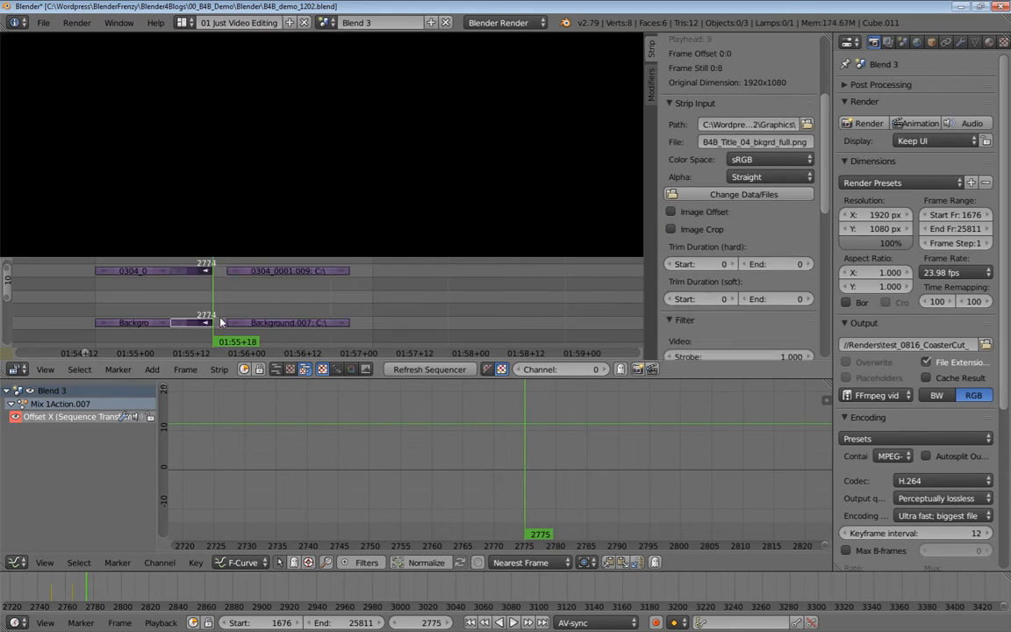
# Step: Move the last presenter and background clips earlier to close the gap, starting them at 01:55+18
pyautogui.rightClick(265, 274)
pyautogui.keyDown('shift'); pyautogui.rightClick(254, 323); pyautogui.keyUp('shift')
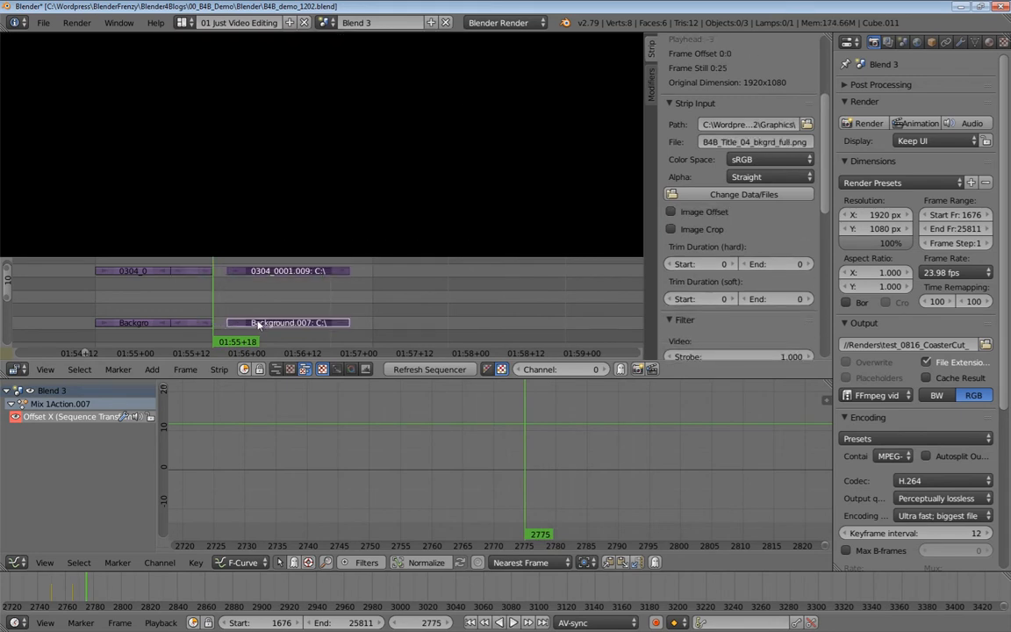
pyautogui.press('g')
pyautogui.click(245, 323)
# Step: Play back the tightened clips inside the meta strip from near its beginning
pyautogui.moveTo(150, 300); pyautogui.dragTo(105, 298)
pyautogui.hotkey('alt', 'a')
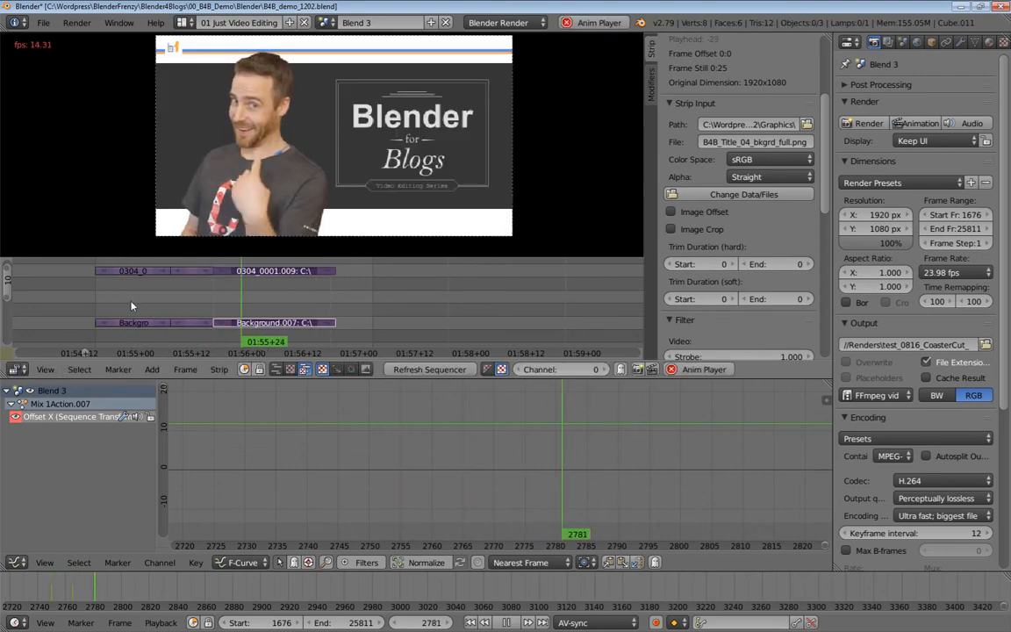
pyautogui.hotkey('alt', 'a')
# Step: Close the meta strip and play back the surrounding edit, starting from 01:54+17 and from 01:54+05
pyautogui.moveTo(147, 306); pyautogui.dragTo(114, 300)
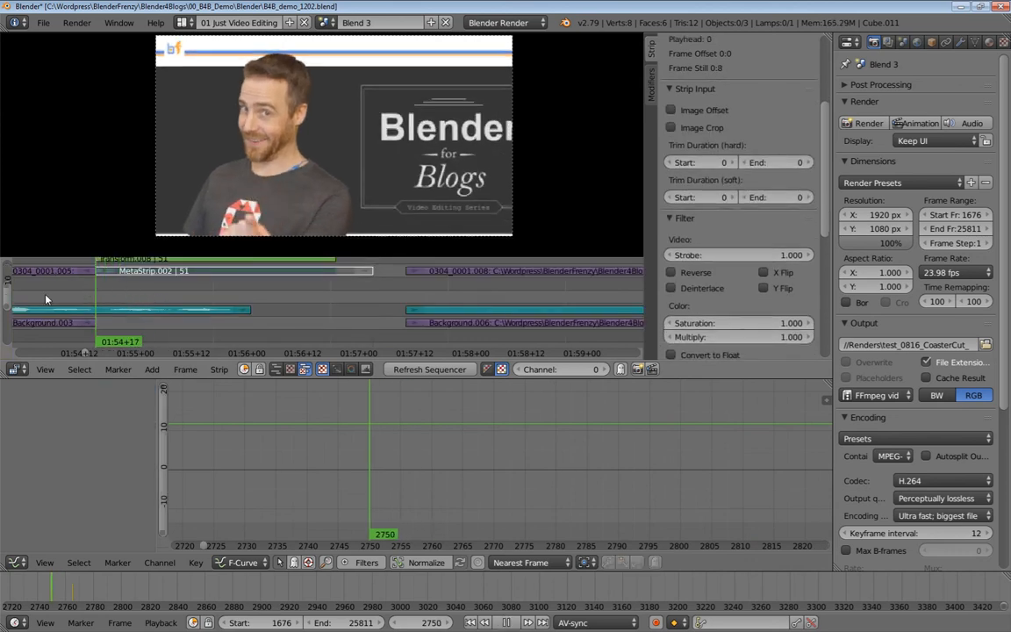
pyautogui.hotkey('alt', 'a')
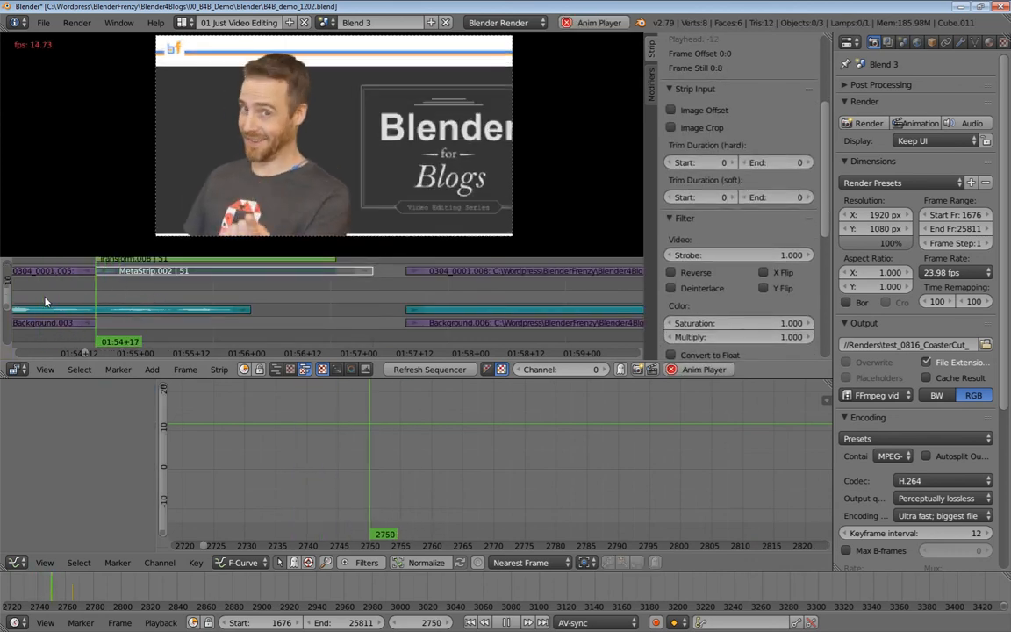
pyautogui.hotkey('alt', 'a')
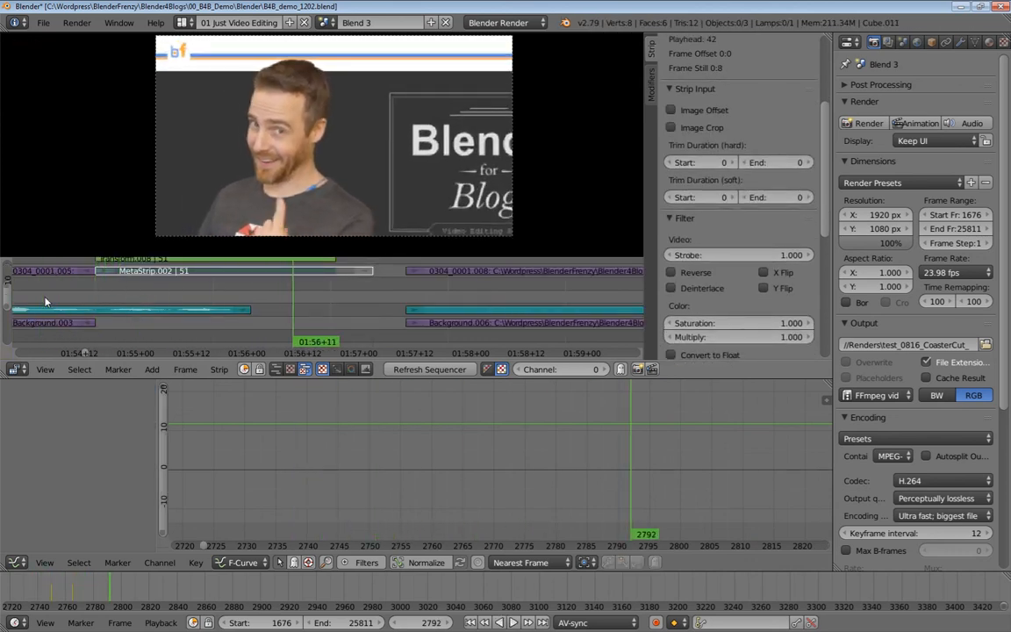
pyautogui.click(109, 303)
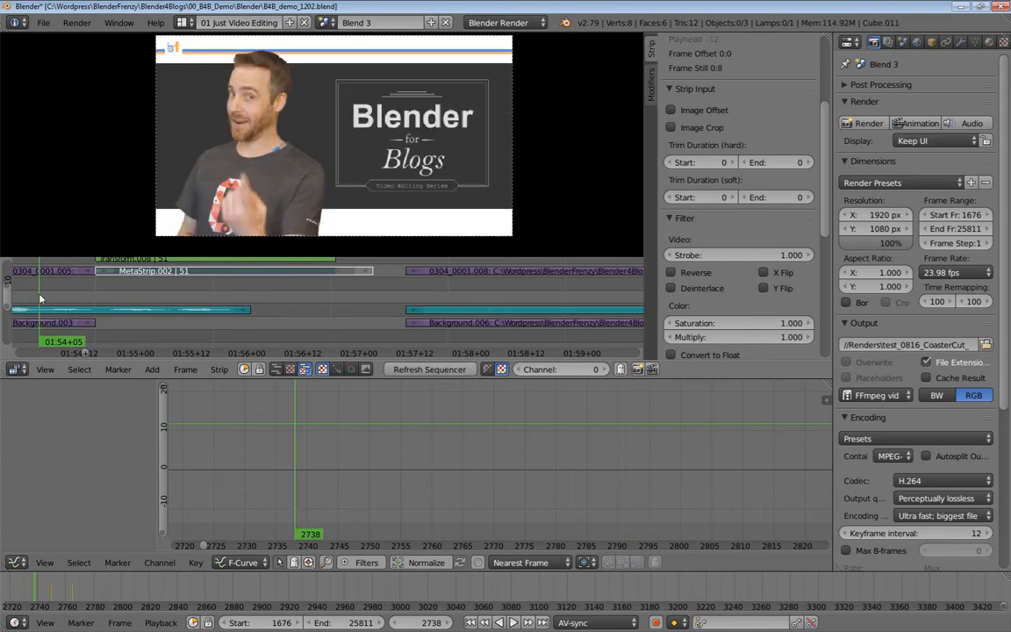
pyautogui.hotkey('alt', 'a')
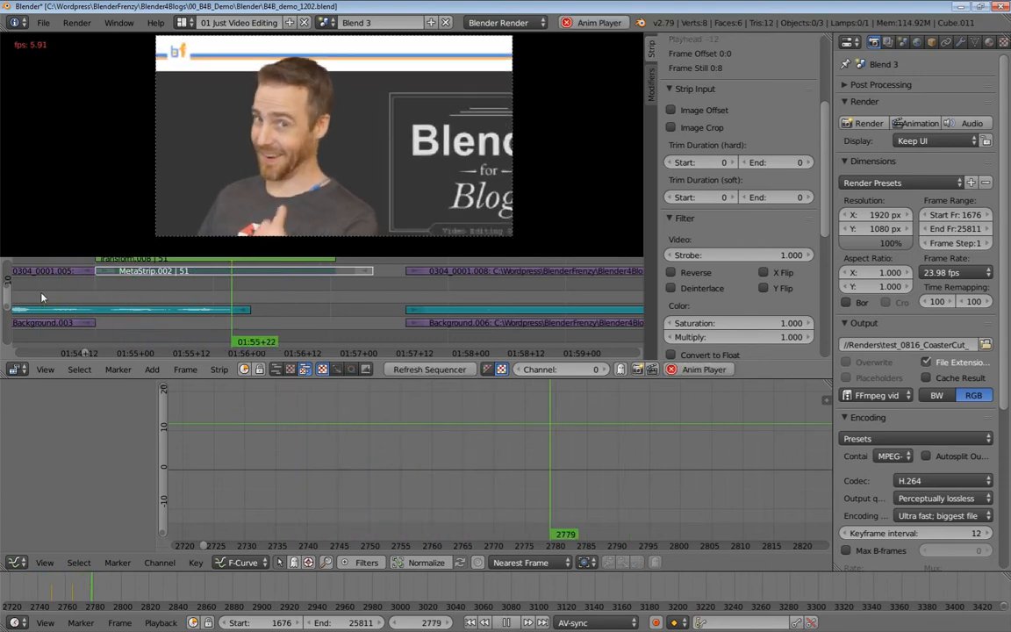
pyautogui.hotkey('alt', 'a')
# Step: Clear the meta strip's offset so that its end matches its shortened content
pyautogui.scroll(-3, 278, 314)
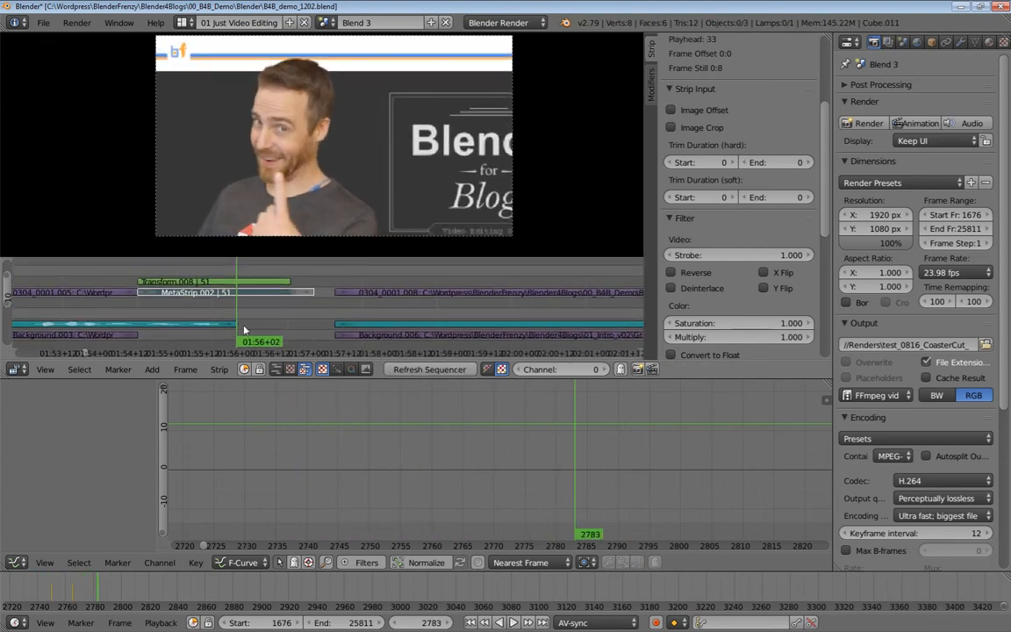
pyautogui.hotkey('alt', 'o')
pyautogui.keyDown('ctrl'); pyautogui.moveTo(283, 298); pyautogui.dragTo(237, 303, button='middle'); pyautogui.keyUp('ctrl')
# Step: Play back the shortened meta strip with its Transform zoom
pyautogui.hotkey('alt', 'a')
pyautogui.hotkey('alt', 'a')
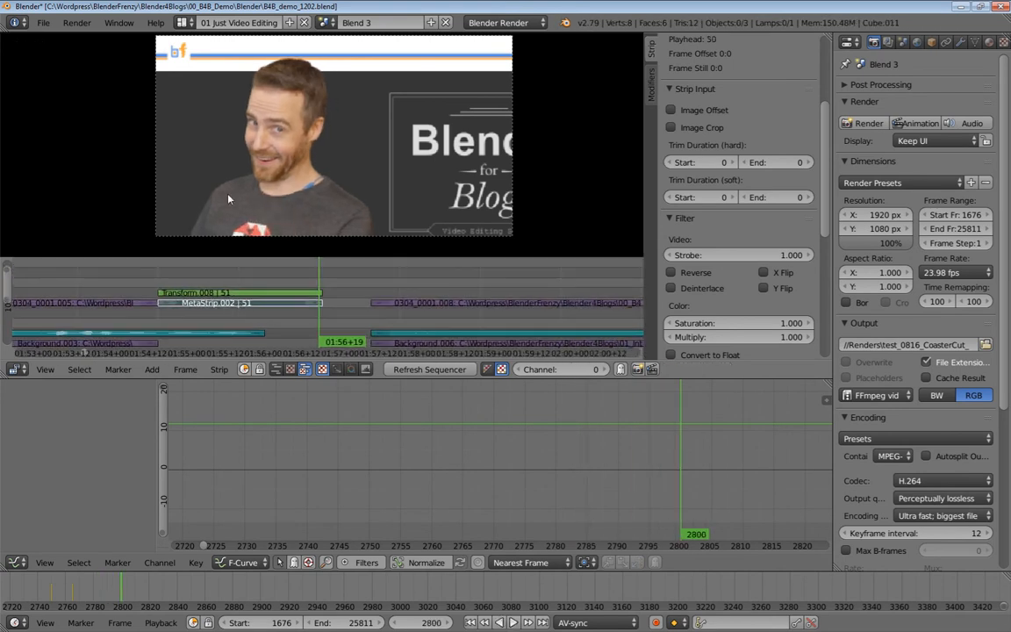
pyautogui.click(239, 277)
pyautogui.hotkey('alt', 'a')
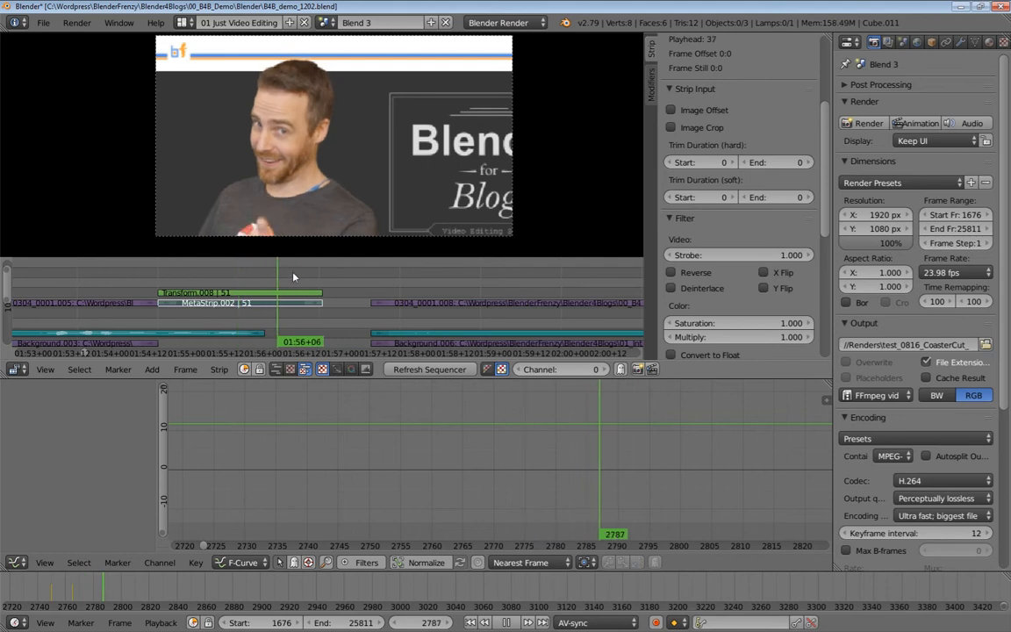
pyautogui.hotkey('alt', 'a')
# Step: Select the Transform strip above the meta strip, play it back, and place the playhead at 01:56+02
pyautogui.click(262, 291)
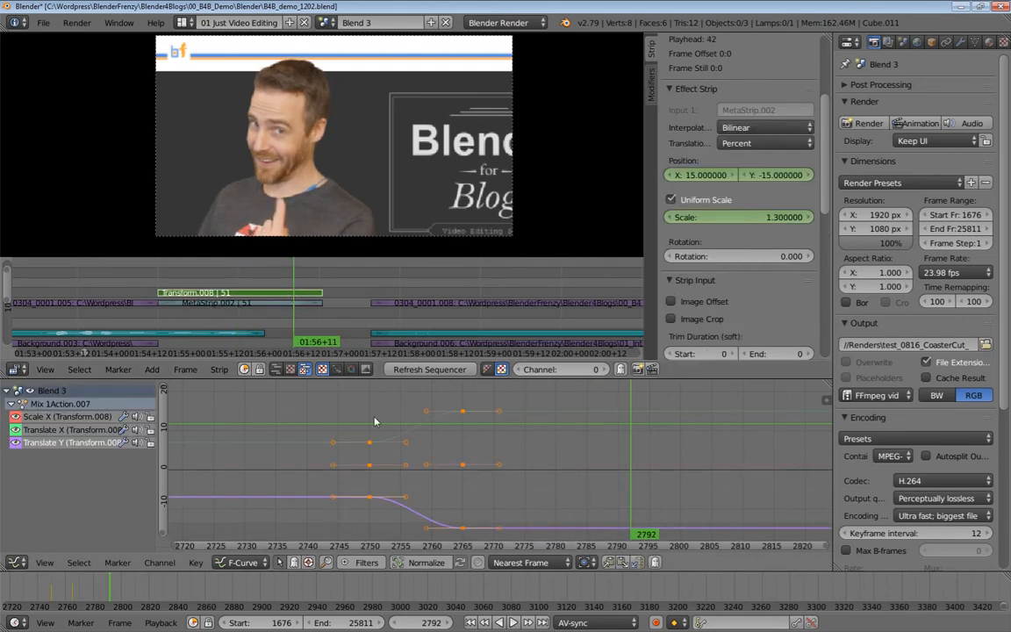
pyautogui.click(222, 282)
pyautogui.hotkey('alt', 'a')
pyautogui.moveTo(208, 289); pyautogui.dragTo(266, 291)
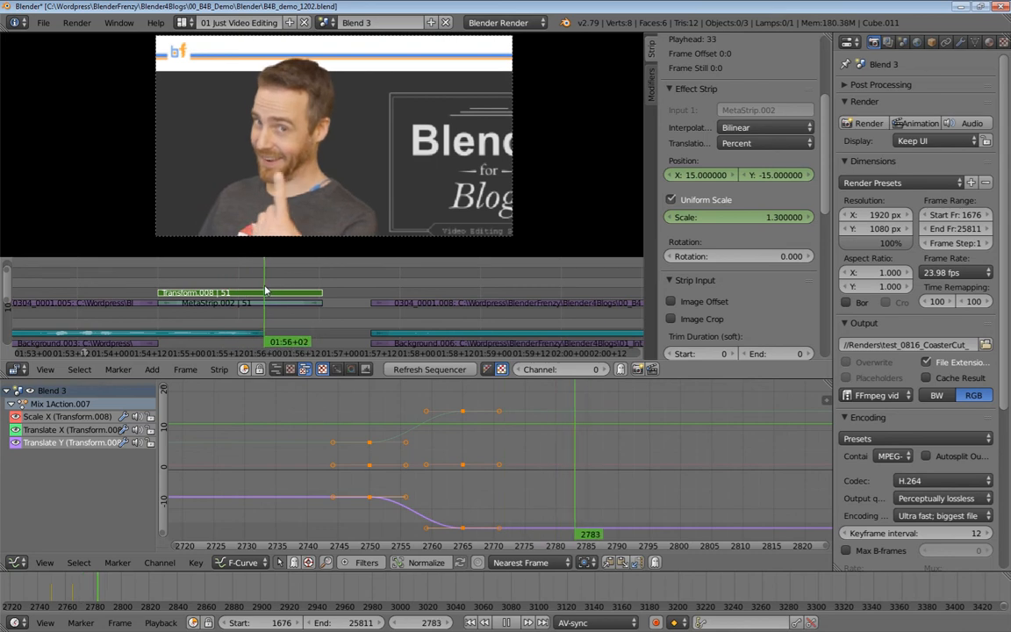
pyautogui.moveTo(578, 455); pyautogui.dragTo(419, 445, button='middle')
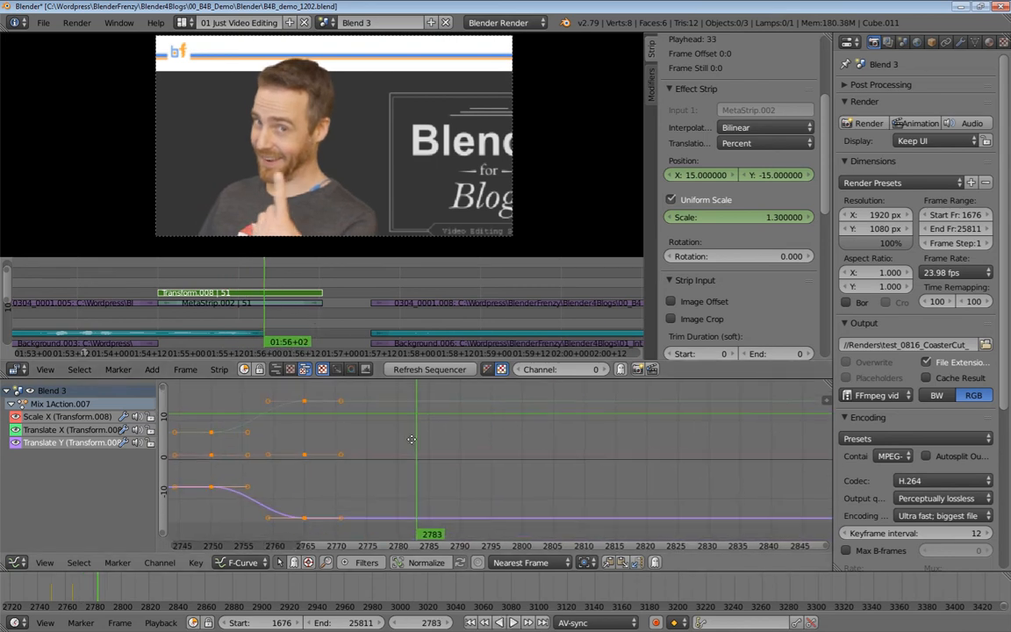
# Step: Set the Transform strip's scale to 2.35, its X position to 51 and its Y position to about -32.55
pyautogui.moveTo(694, 216); pyautogui.dragTo(777, 216)
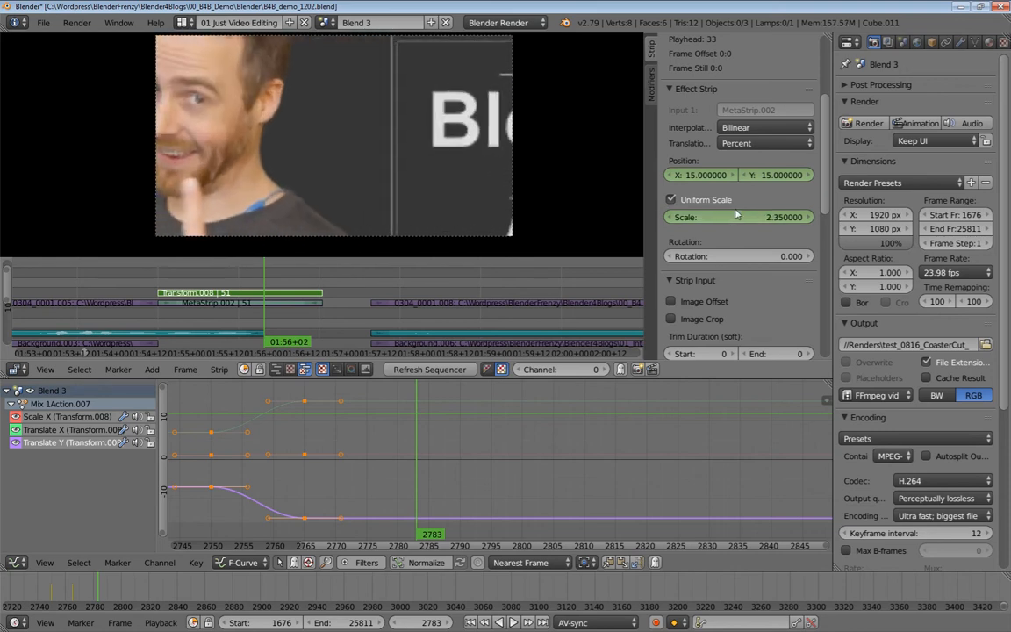
pyautogui.moveTo(693, 176); pyautogui.dragTo(781, 176)
pyautogui.click(694, 174)
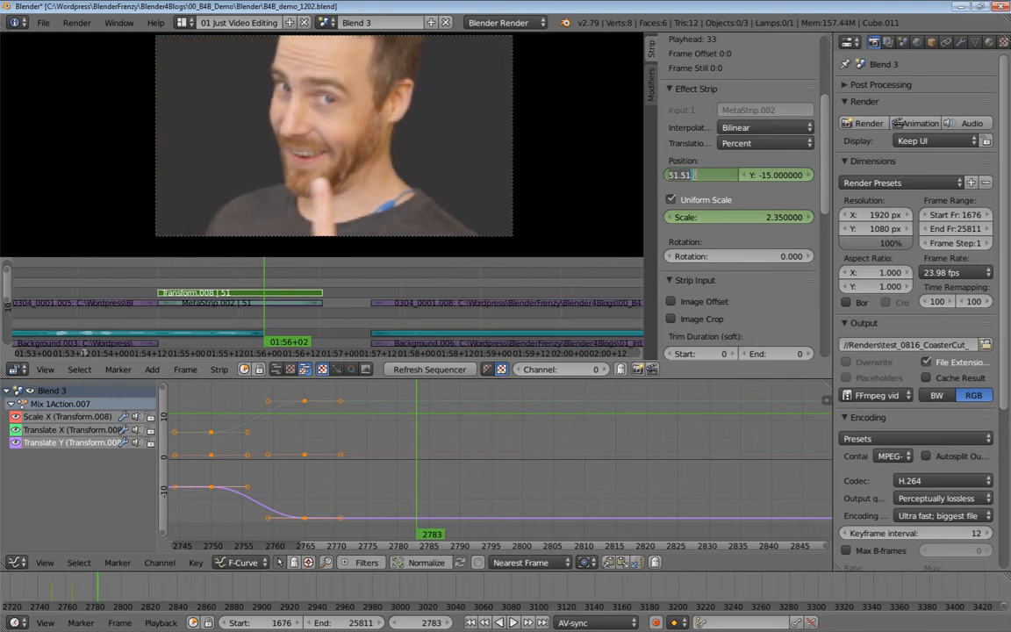
pyautogui.write('51')
pyautogui.press('Return')
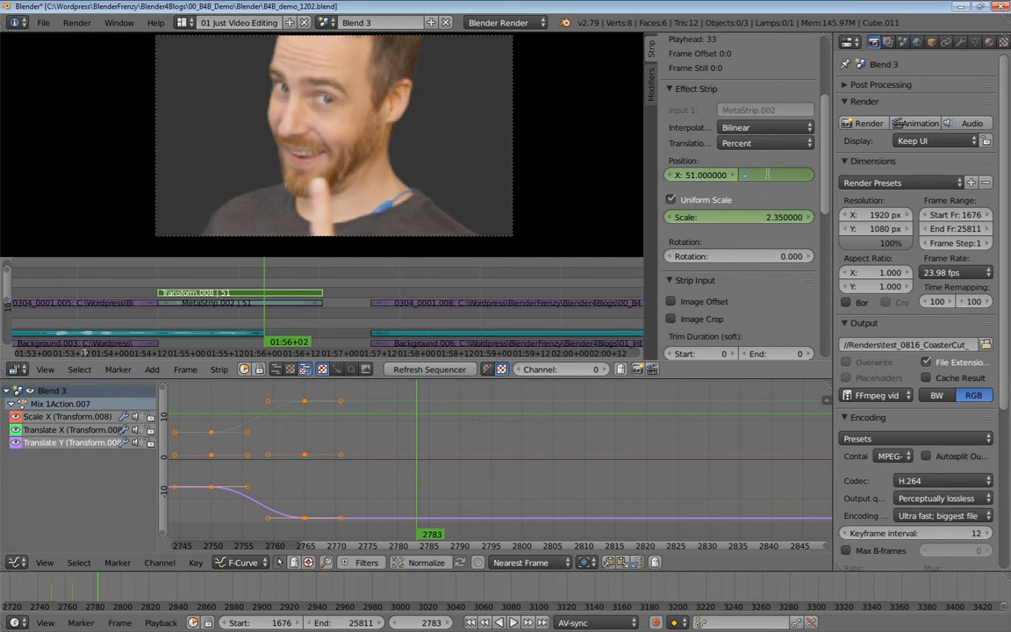
pyautogui.press('Return')
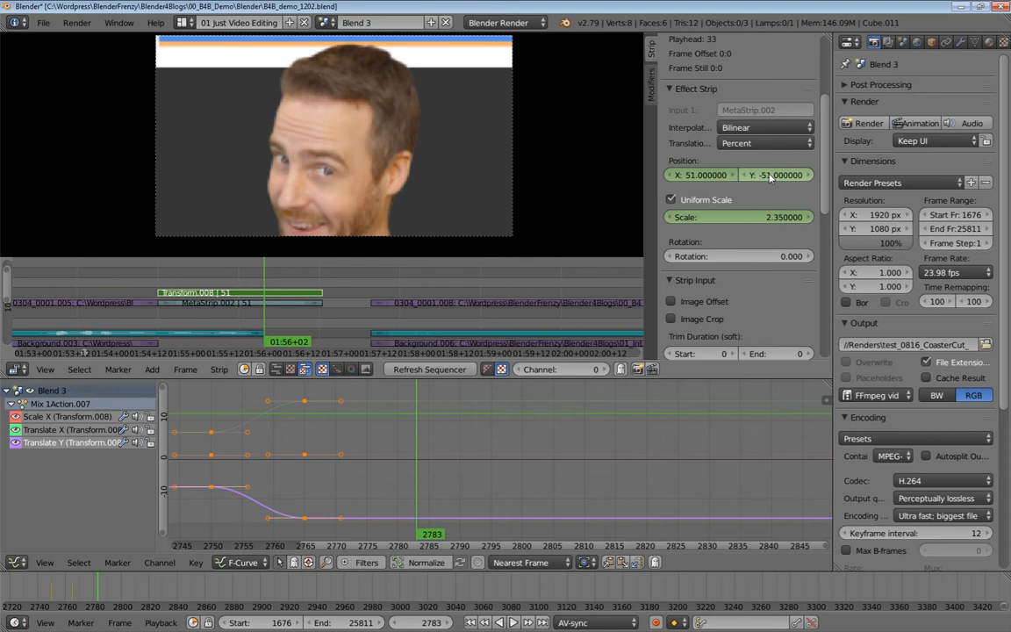
pyautogui.moveTo(771, 177); pyautogui.dragTo(812, 177)
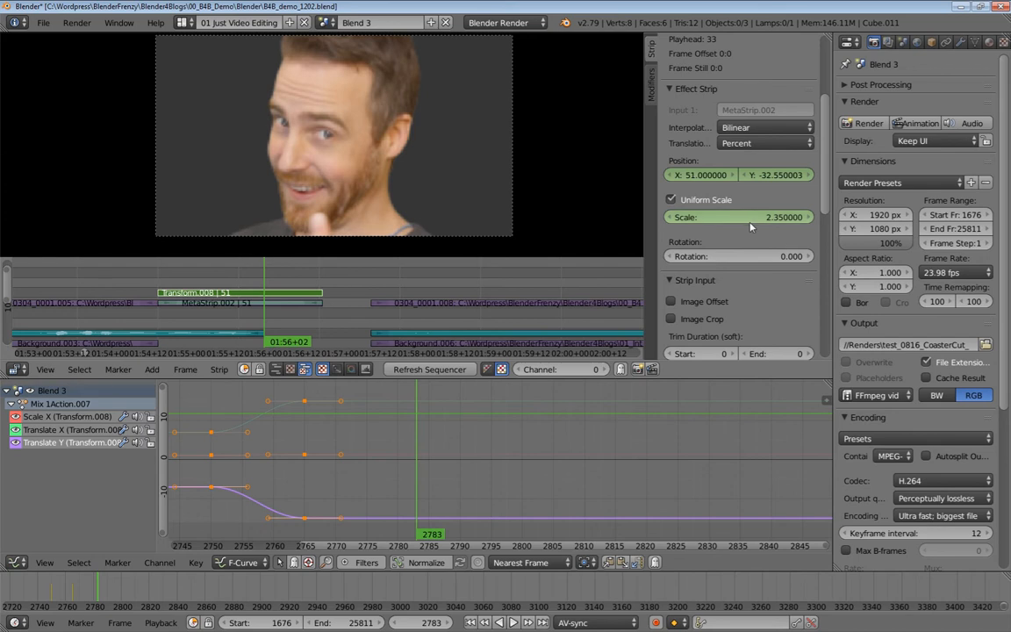
# Step: Insert keyframes for the Transform strip's scale and X and Y position at frame 2783
pyautogui.press('i')
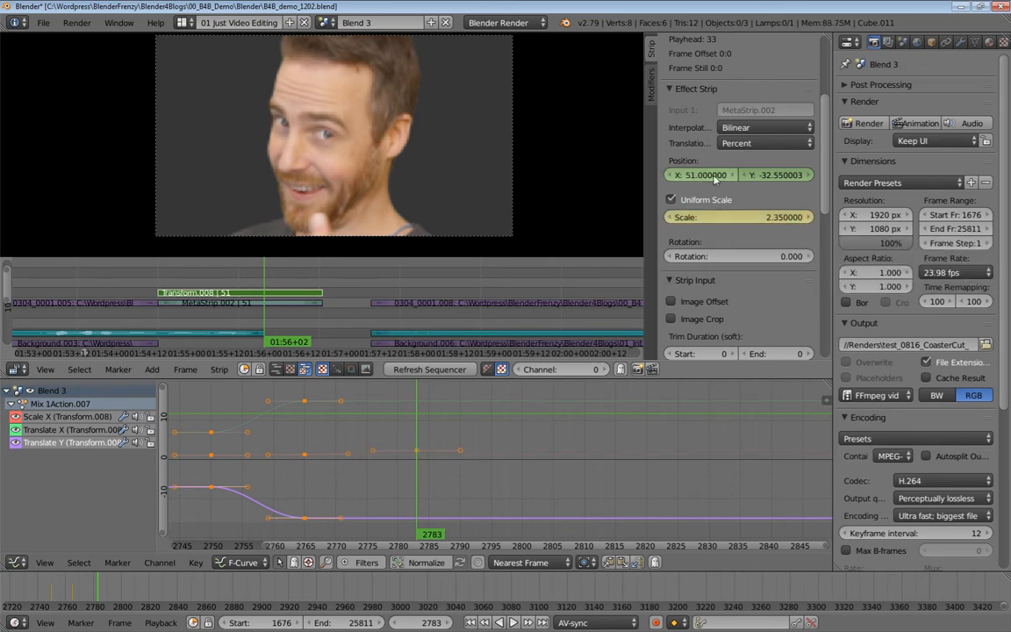
pyautogui.press('i')
pyautogui.moveTo(463, 456); pyautogui.dragTo(522, 482, button='middle')
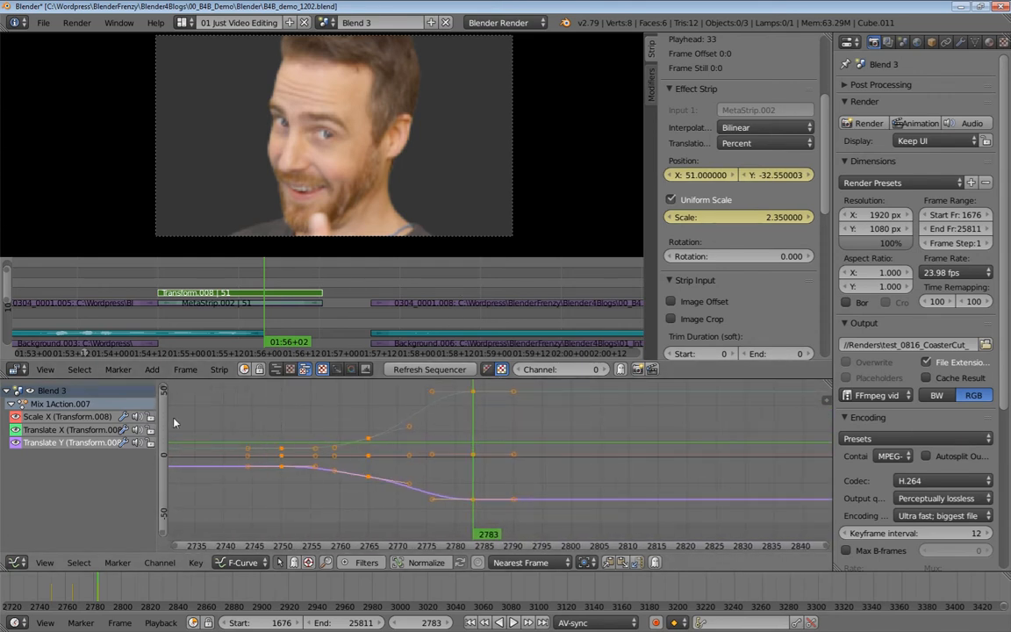
# Step: Play back the Transform strip's keyframed zoom from shortly before the strip begins, and scrub through it again
pyautogui.click(207, 424)
pyautogui.hotkey('alt', 'a')
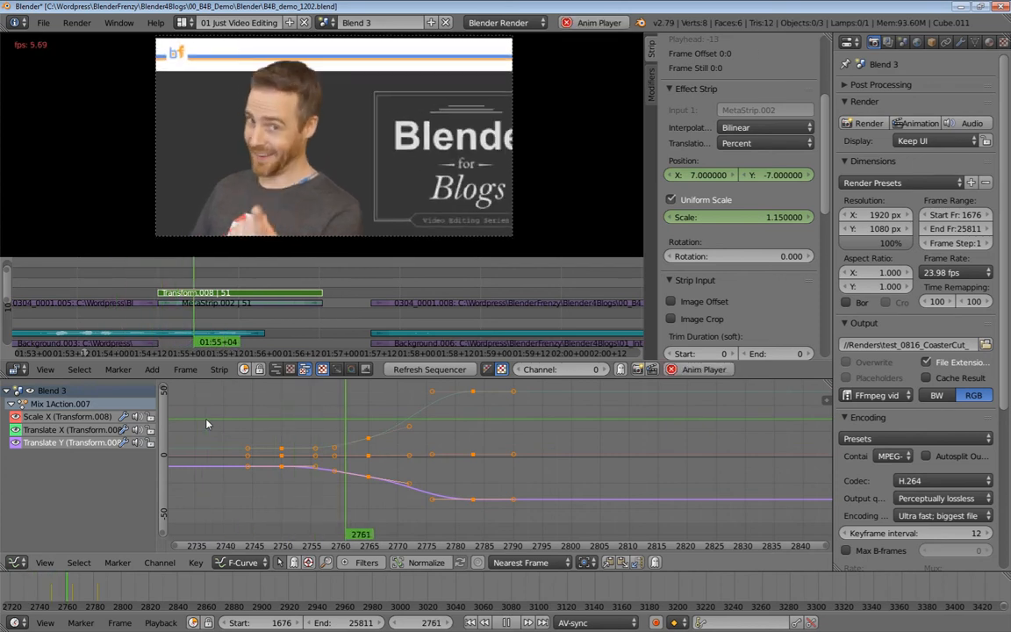
pyautogui.hotkey('alt', 'a')
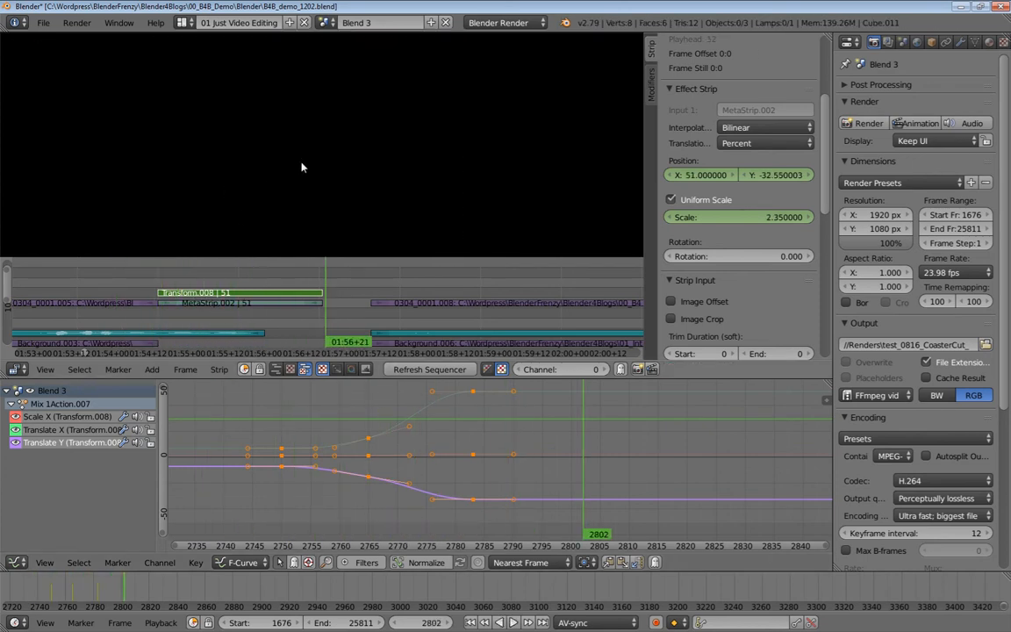
pyautogui.click(239, 424)
pyautogui.hotkey('alt', 'a')
pyautogui.hotkey('alt', 'a')
pyautogui.moveTo(399, 397); pyautogui.dragTo(277, 417)
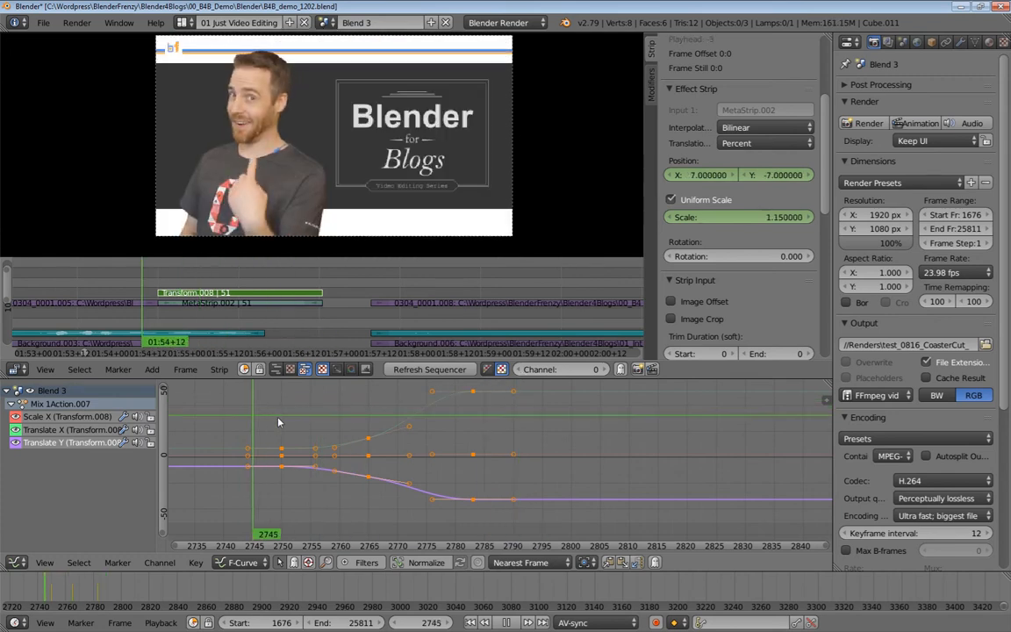
# Step: Set the interpolation of all the Transform strip's scale and X and Y position keyframes to Constant and play back the stepped zoom
pyautogui.click(492, 456)
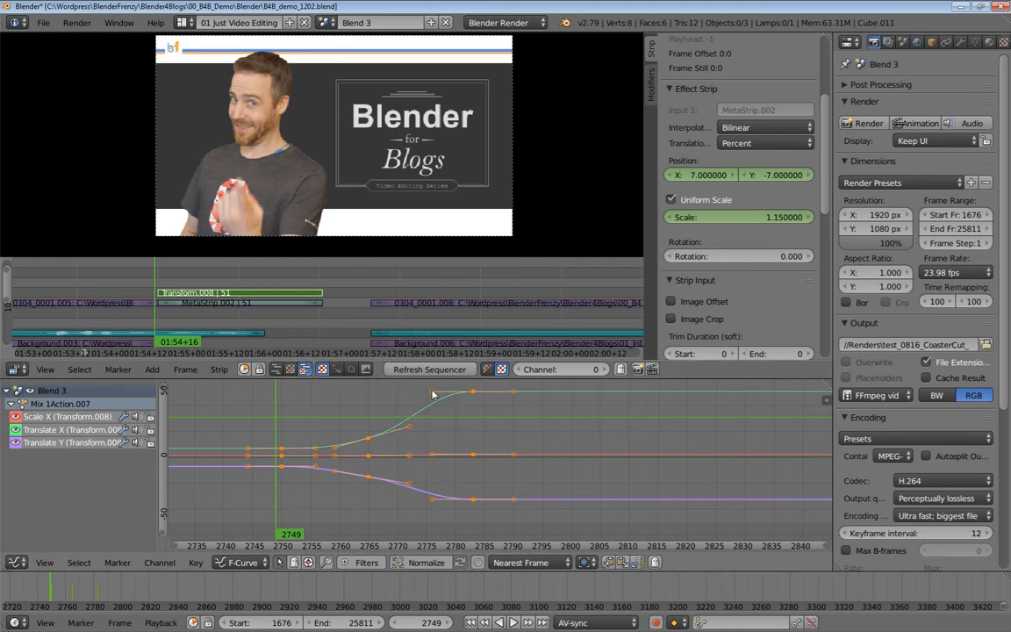
pyautogui.press('t')
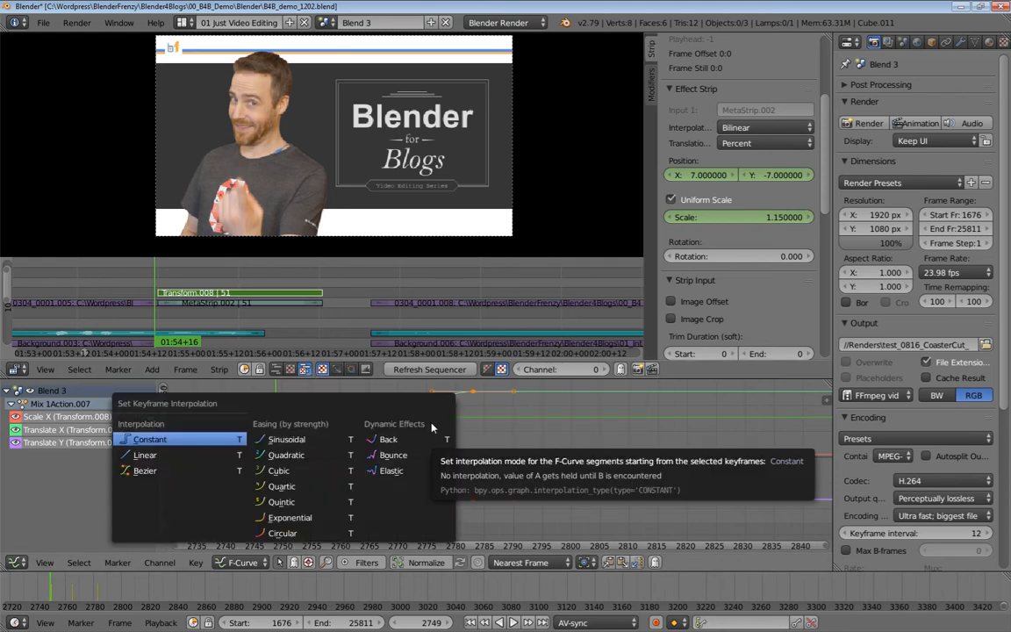
pyautogui.click(148, 443)
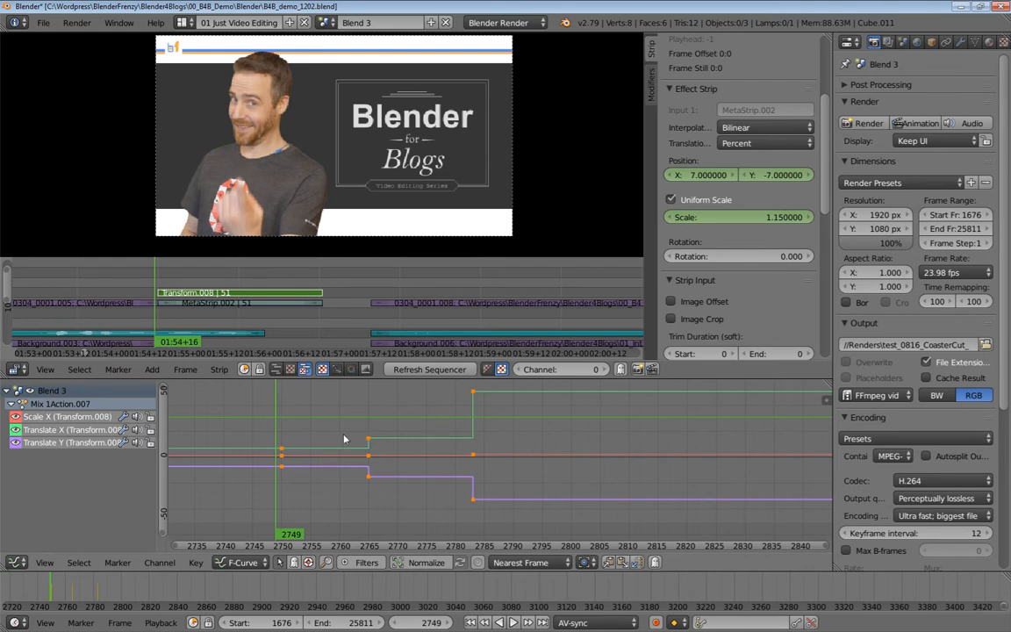
pyautogui.hotkey('alt', 'a')
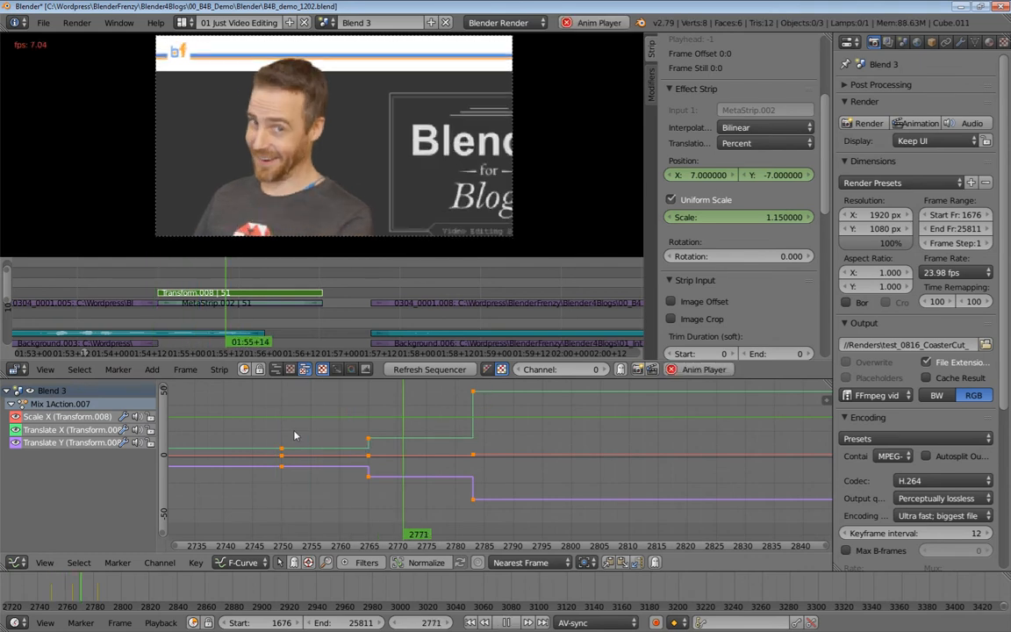
# Step: Trim the ends of the 0304_0001.005 and Background.003 strips to frame 2734
pyautogui.hotkey('alt', 'a')
pyautogui.moveTo(360, 426); pyautogui.dragTo(387, 441, button='middle')
pyautogui.moveTo(235, 312); pyautogui.dragTo(407, 312, button='middle')
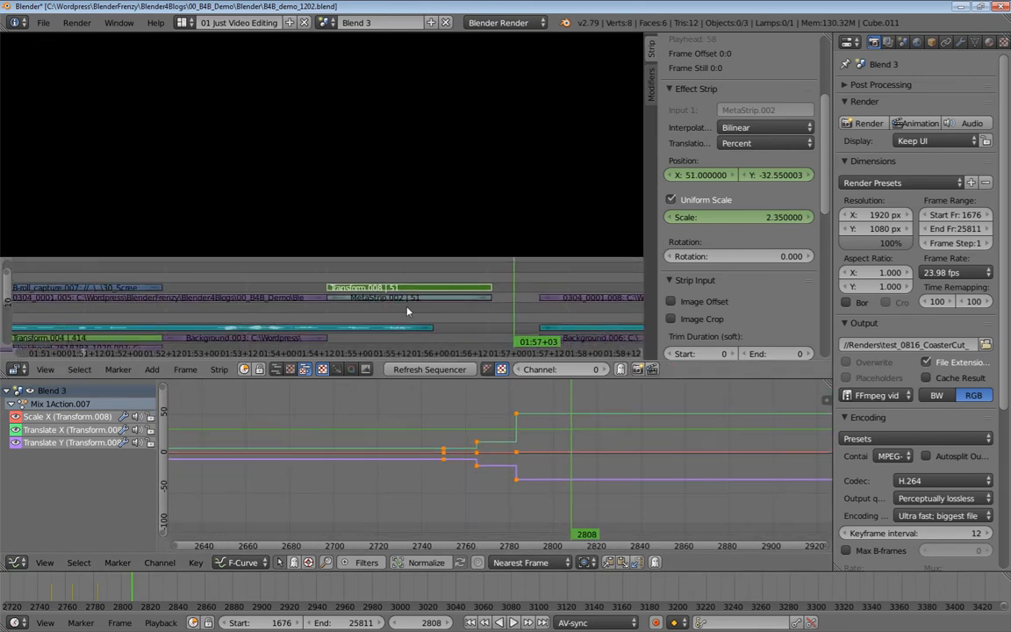
pyautogui.moveTo(333, 308); pyautogui.dragTo(327, 310, button='middle')
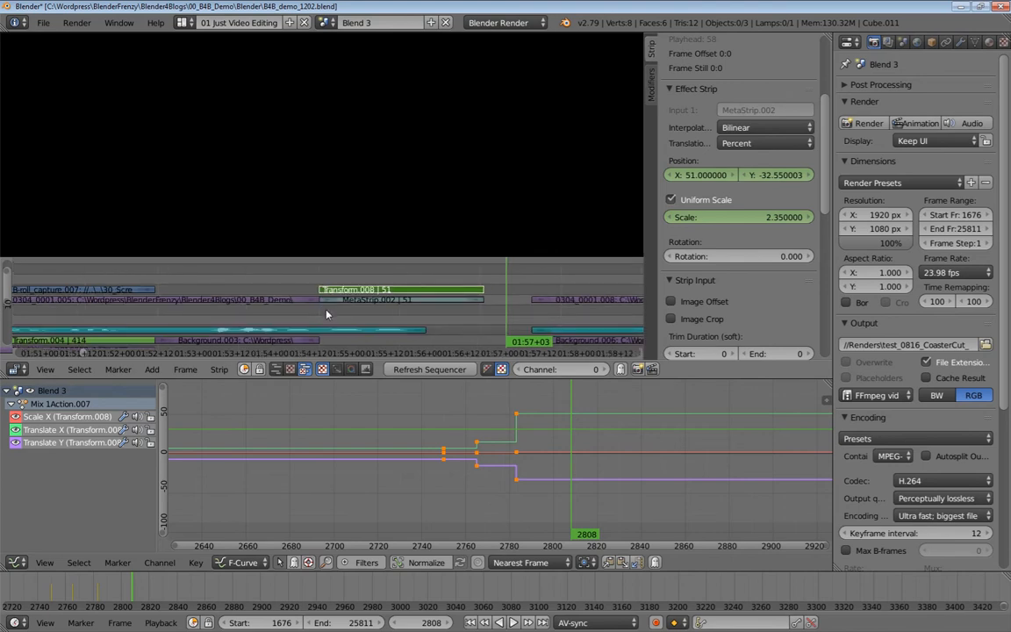
pyautogui.rightClick(308, 341)
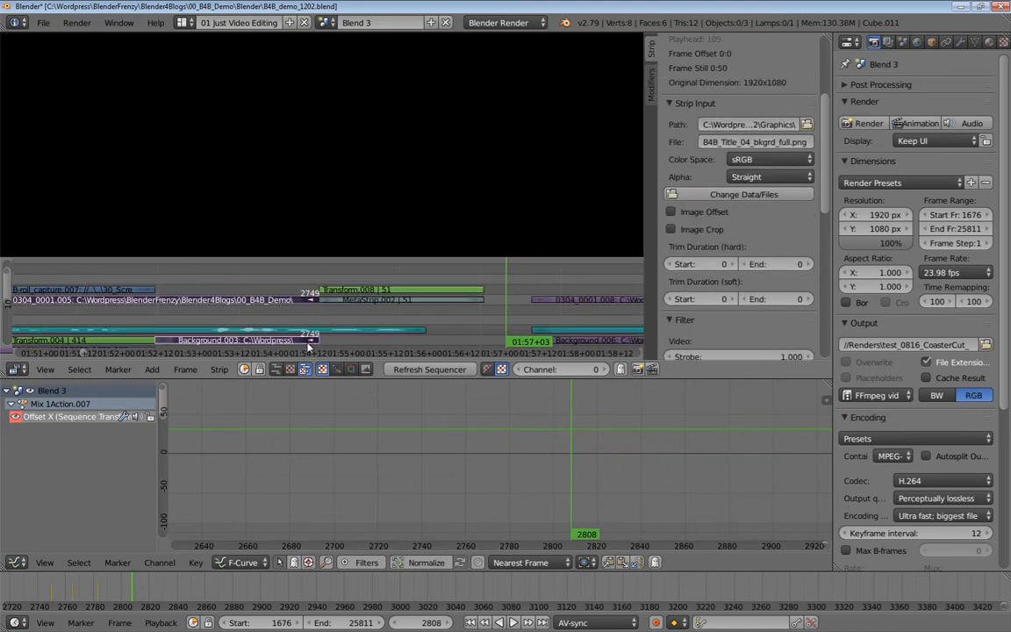
pyautogui.press('g')
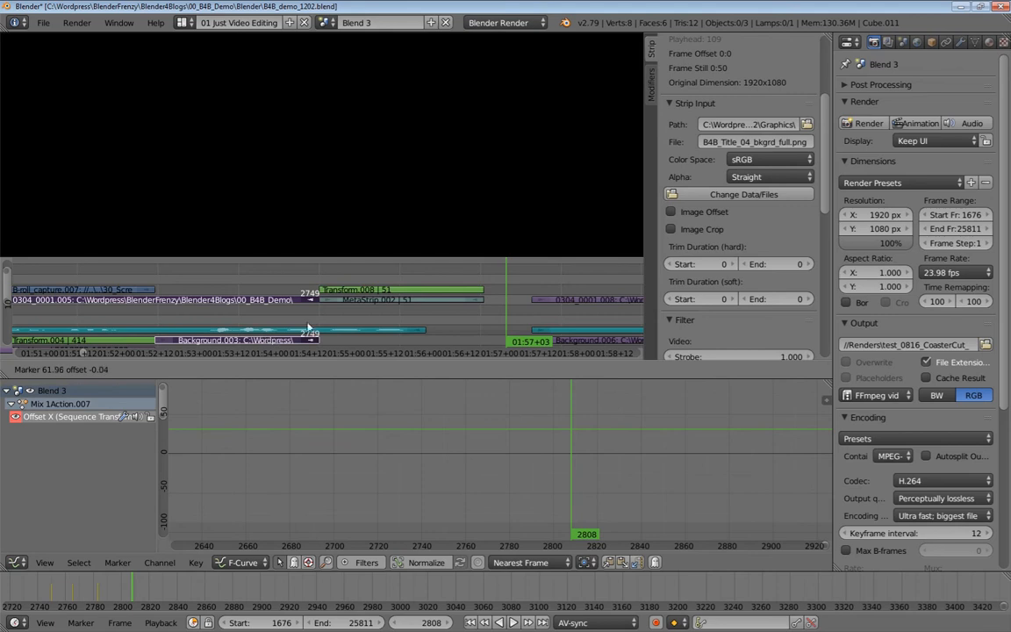
pyautogui.rightClick(310, 321)
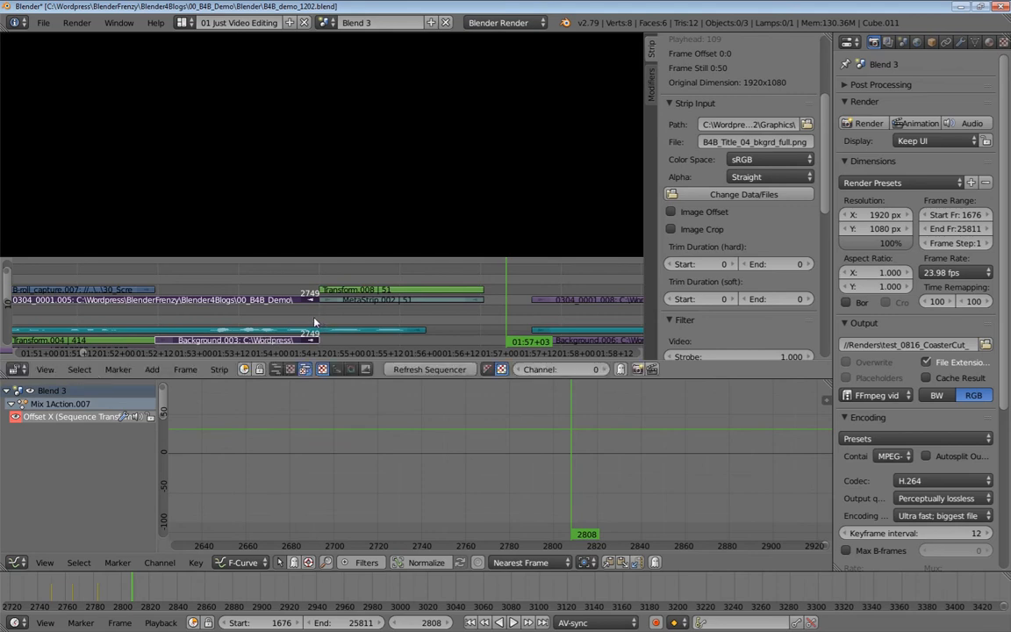
pyautogui.press('g')
pyautogui.click(266, 321)
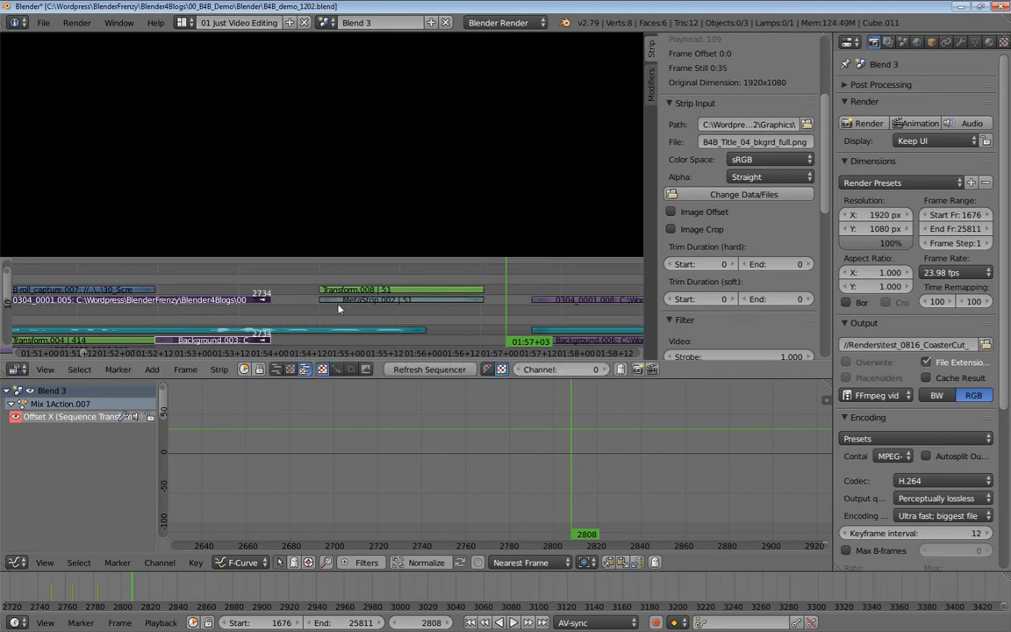
# Step: Extend the start of MetaStrip.002 to frame 2735 to meet the shortened 0304_0001.005 strip
pyautogui.scroll(2, 350, 303)
pyautogui.rightClick(322, 304)
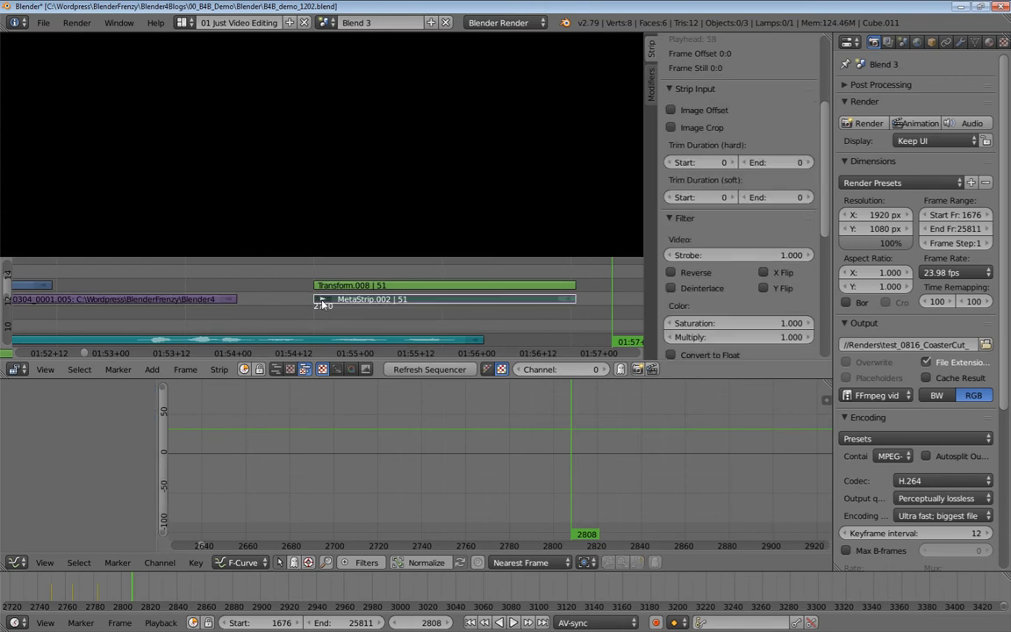
pyautogui.press('g')
pyautogui.click(247, 301)
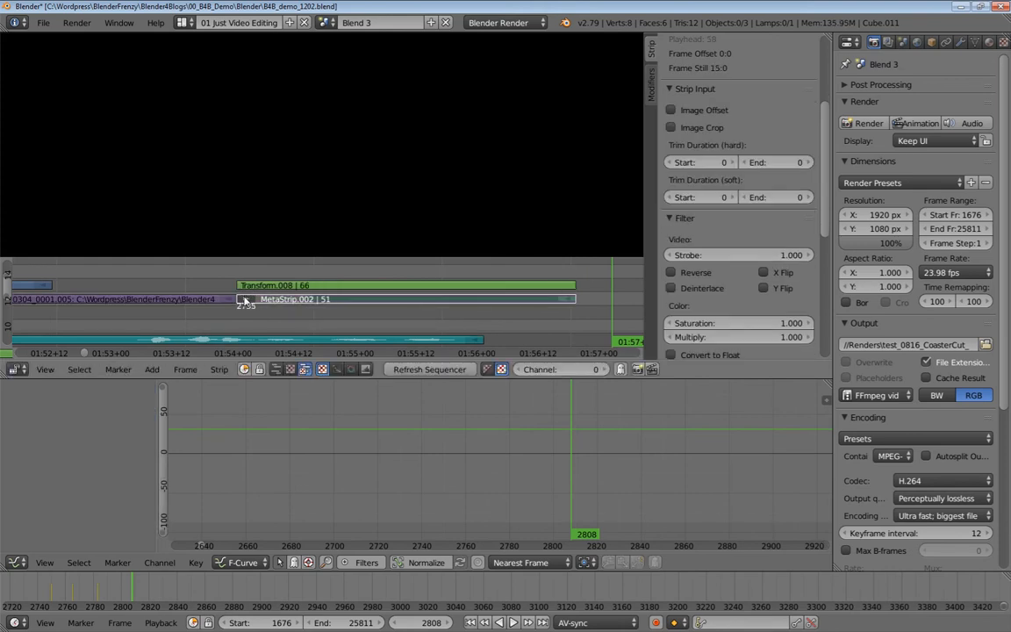
# Step: Play back the cut into MetaStrip.002 and park the playhead at frame 2738
pyautogui.keyDown('ctrl'); pyautogui.moveTo(289, 304); pyautogui.dragTo(276, 332, button='middle'); pyautogui.keyUp('ctrl')
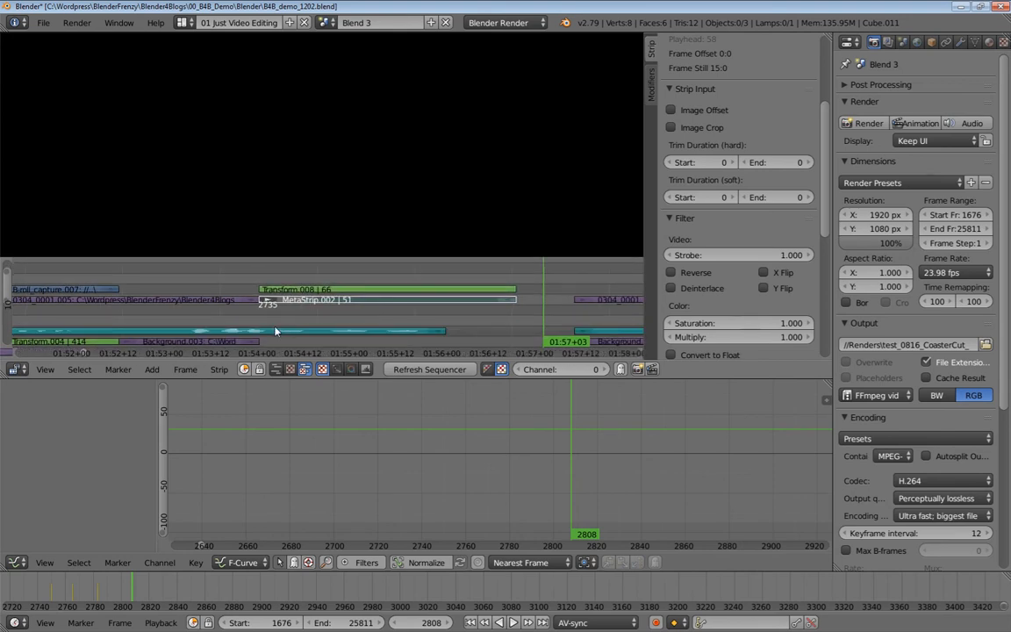
pyautogui.click(250, 280)
pyautogui.hotkey('alt', 'a')
pyautogui.hotkey('alt', 'a')
pyautogui.moveTo(259, 276)
pyautogui.mouseDown()
pyautogui.moveTo(248, 274)
pyautogui.moveTo(317, 282)
pyautogui.moveTo(255, 283)
pyautogui.moveTo(283, 286)
pyautogui.moveTo(272, 288)
pyautogui.mouseUp()
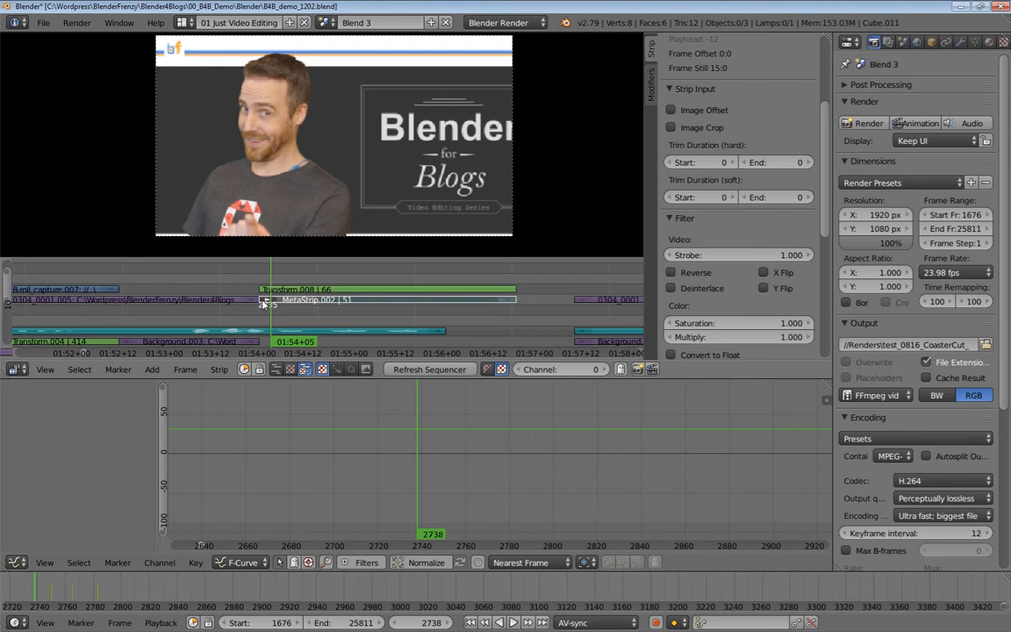
# Step: Shift the cut so 0304_0001.005 and Background.003 end at frame 2738 and MetaStrip.002 starts at frame 2739
pyautogui.rightClick(250, 343)
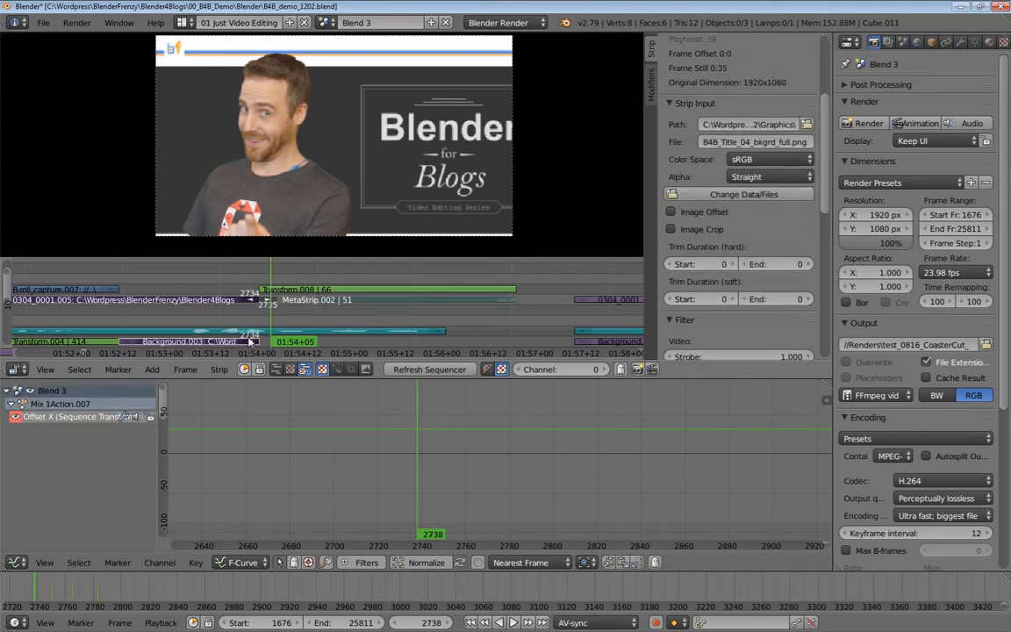
pyautogui.scroll(3, 266, 277)
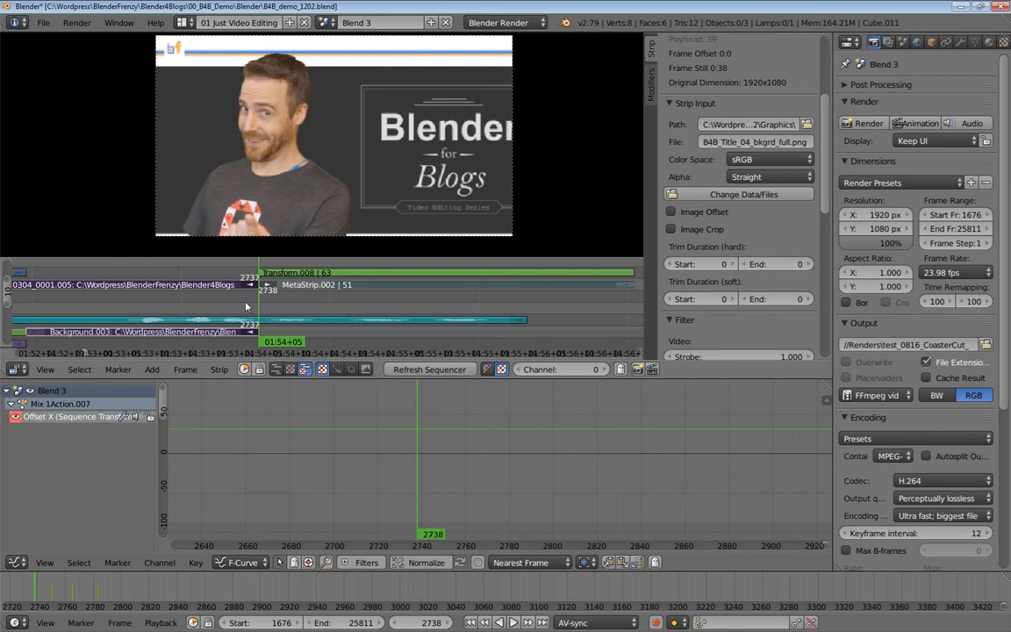
pyautogui.moveTo(261, 307); pyautogui.dragTo(260, 306)
pyautogui.press('s')
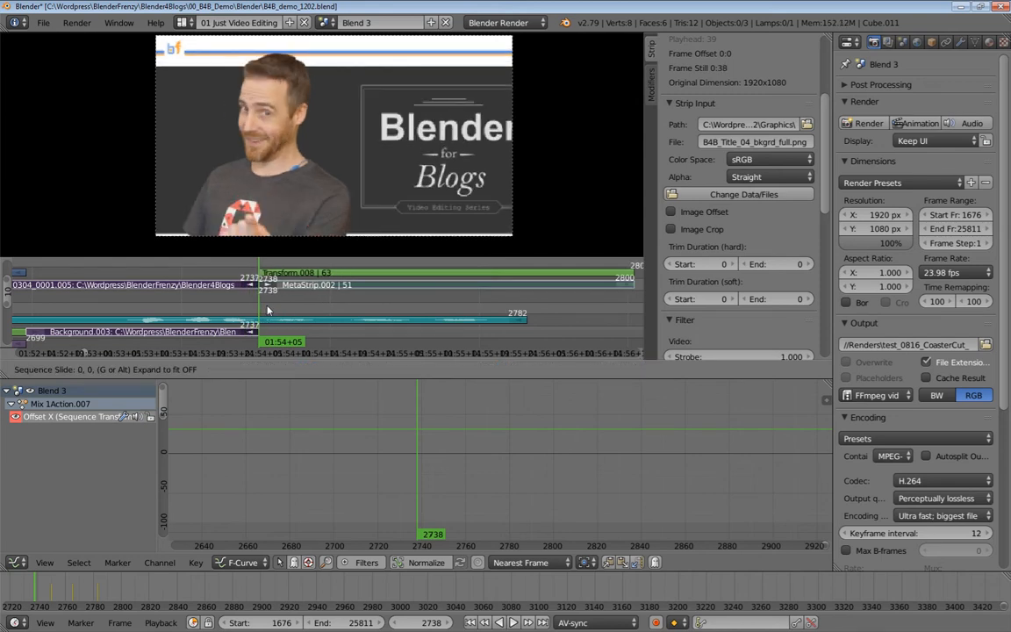
pyautogui.click(274, 310)
# Step: Play back the adjusted cut from before the end of 0304_0001.005 into MetaStrip.002 to check its timing
pyautogui.hotkey('alt', 'a')
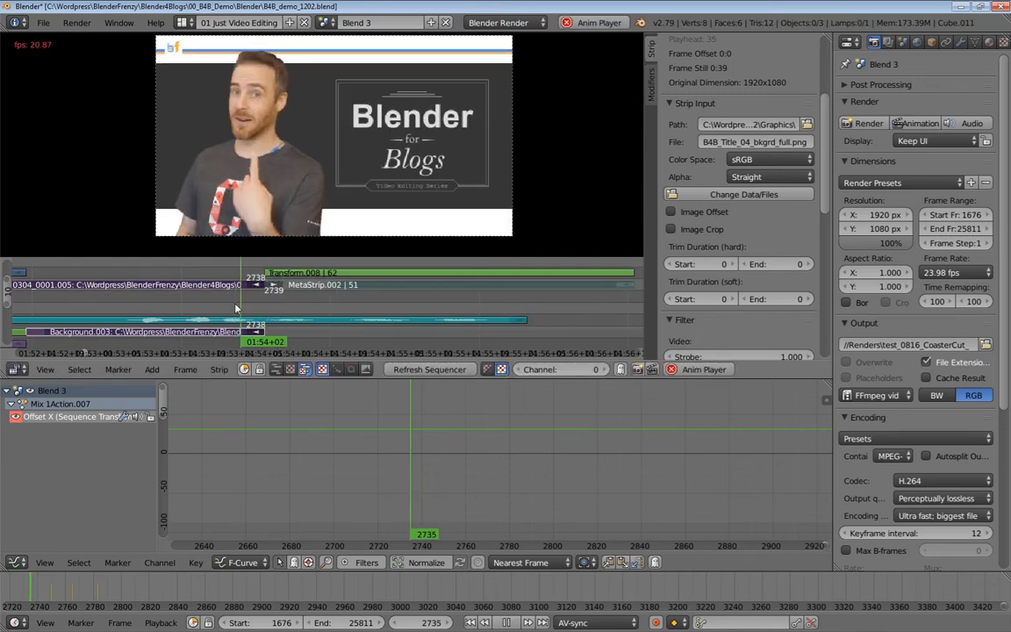
pyautogui.keyDown('ctrl'); pyautogui.moveTo(293, 299); pyautogui.dragTo(256, 306, button='middle'); pyautogui.keyUp('ctrl')
pyautogui.moveTo(234, 306); pyautogui.dragTo(197, 306)
pyautogui.hotkey('alt', 'a')
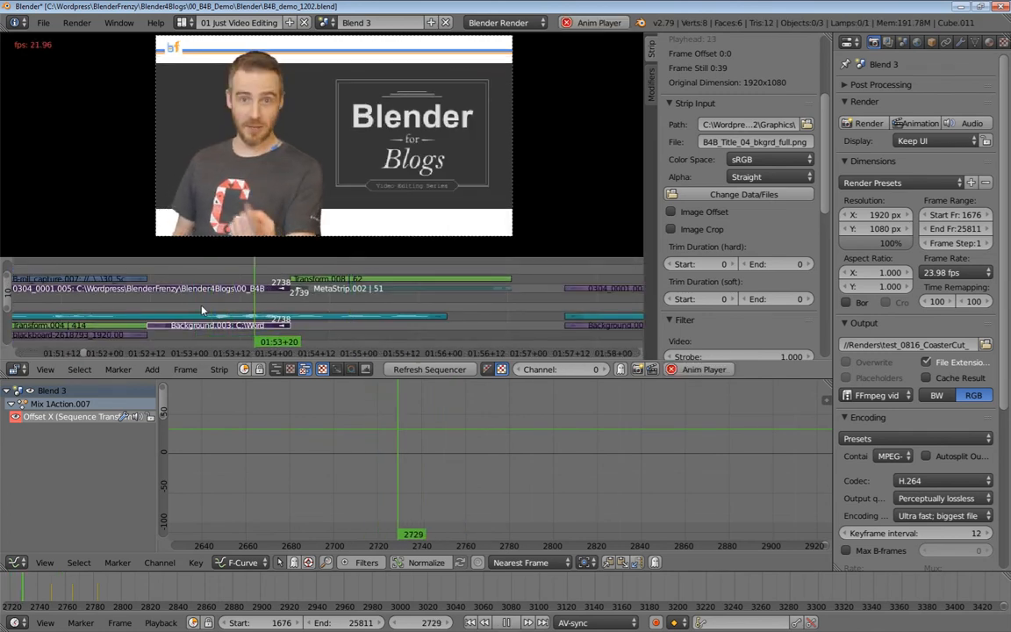
pyautogui.hotkey('alt', 'a')
pyautogui.moveTo(298, 319); pyautogui.dragTo(219, 321, button='middle')
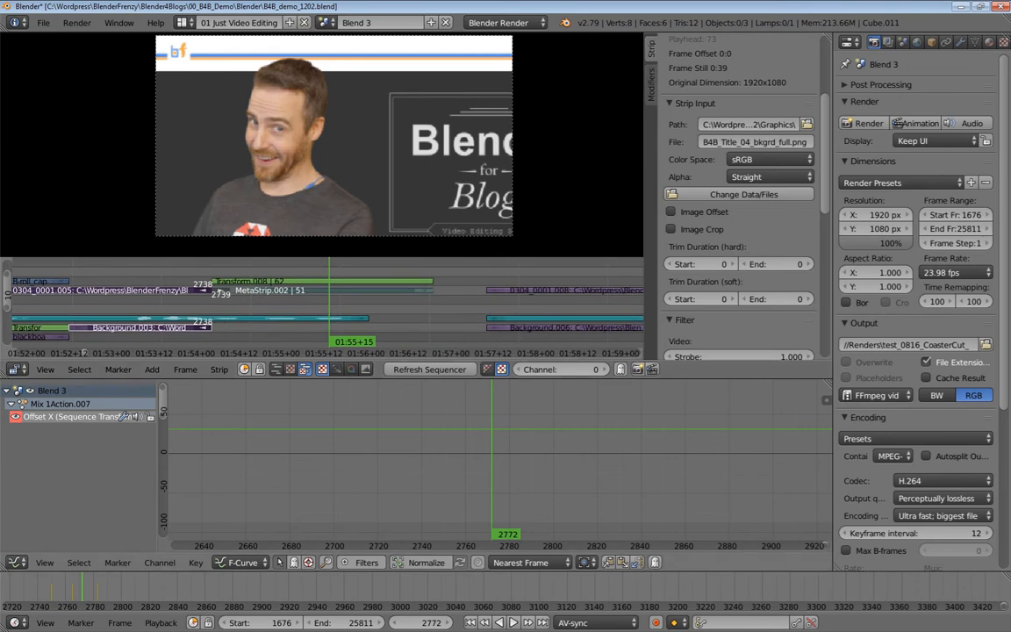
# Step: Switch to VLC media player, review the zoom cuts in B4B_Intro.mp4 from about 01:54, and close the player
pyautogui.hotkey('alt', 'Tab')
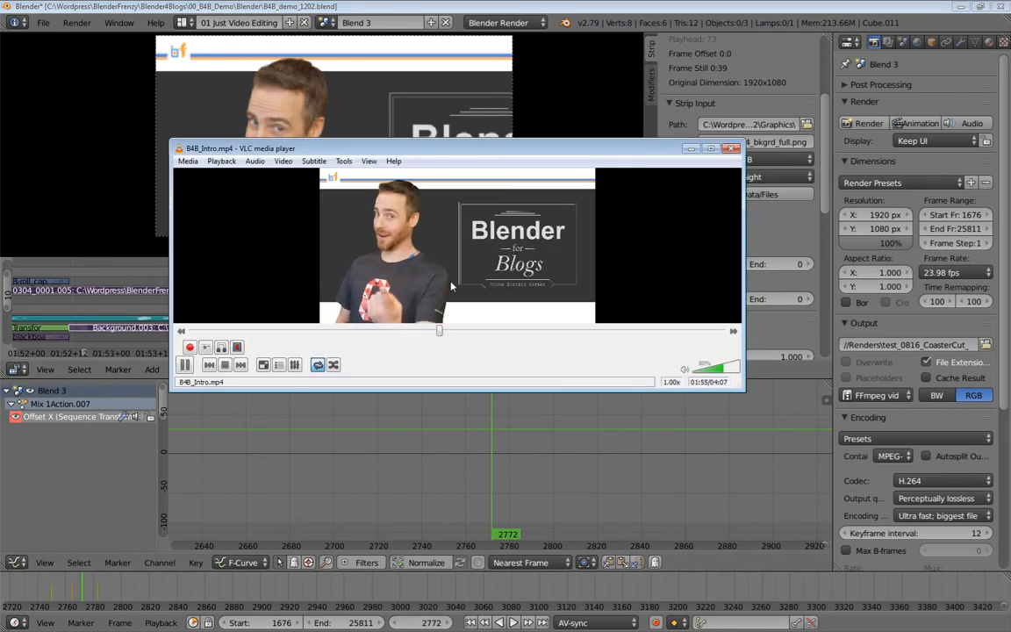
pyautogui.click(429, 331)
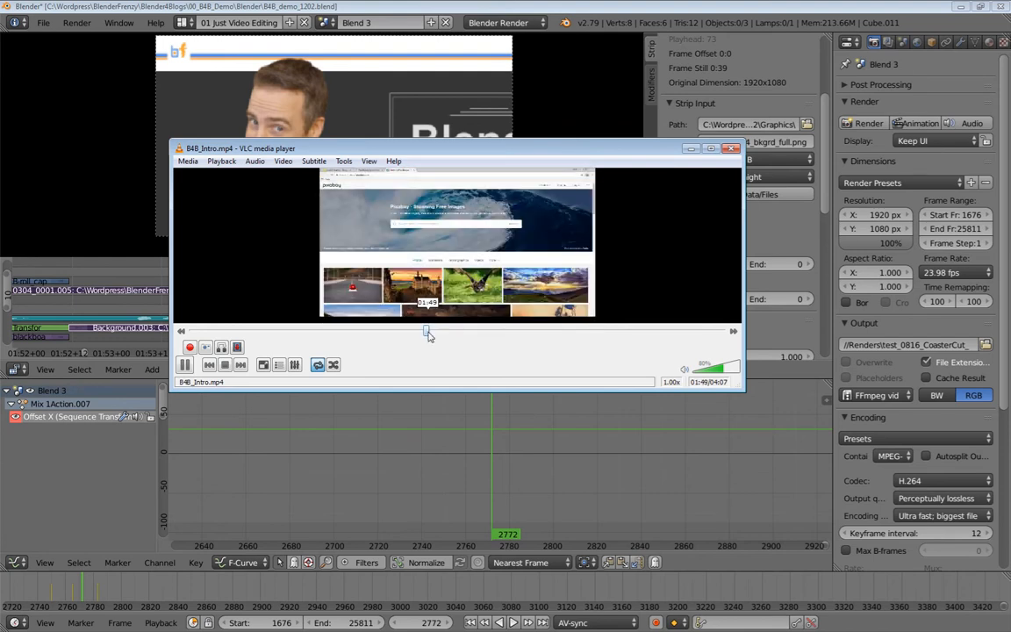
pyautogui.click(437, 330)
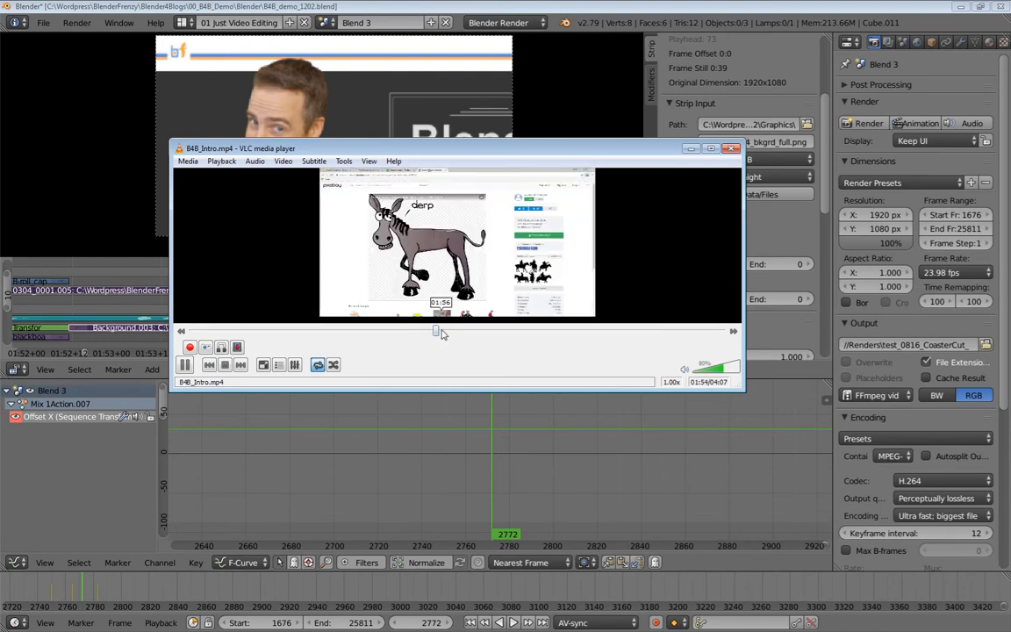
pyautogui.click(439, 331)
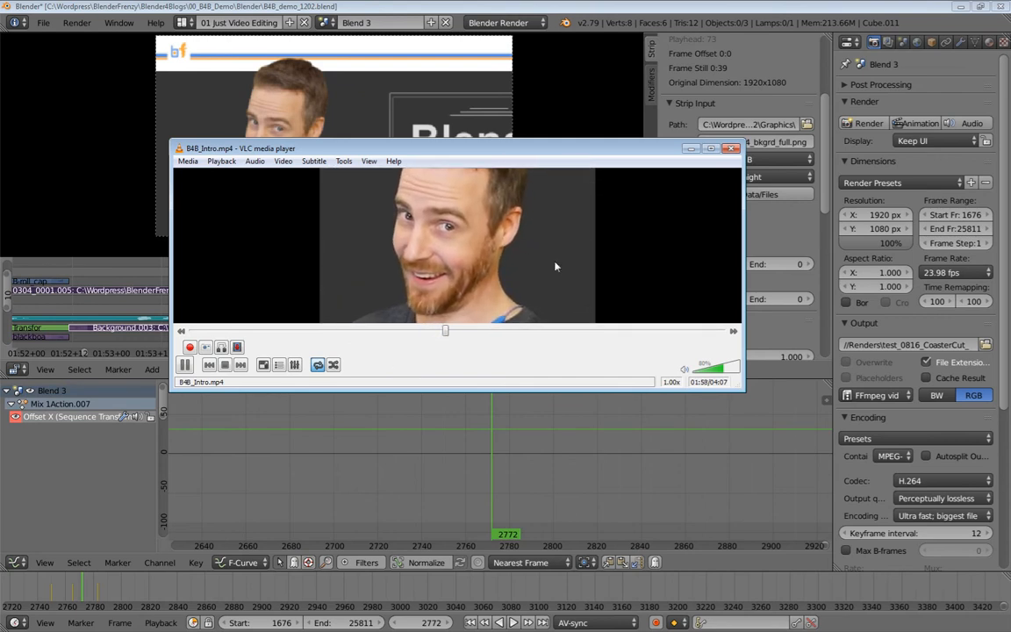
pyautogui.click(729, 150)
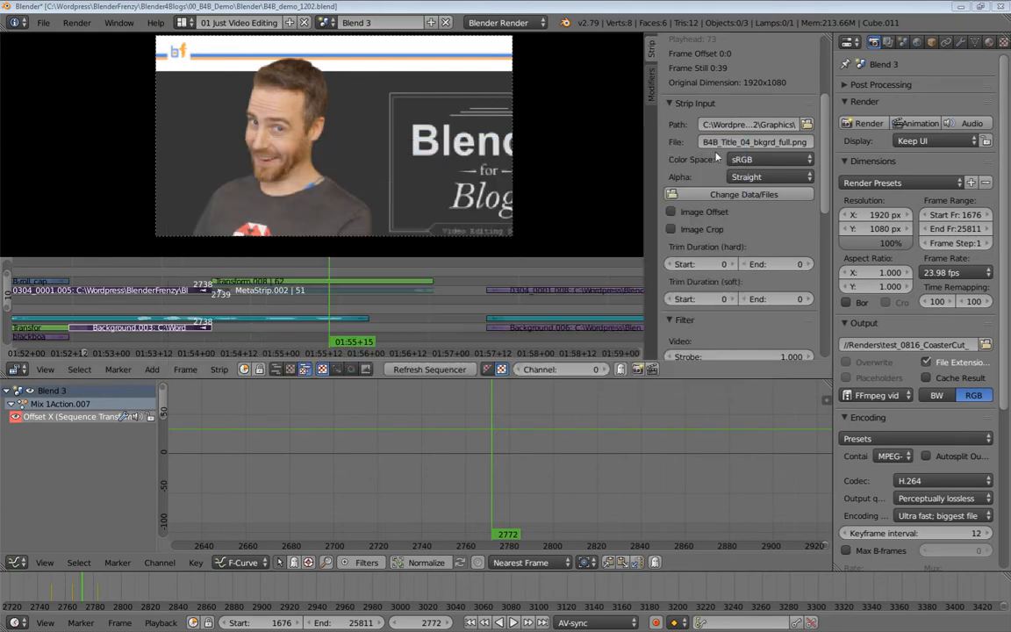
# Step: Move the start of MetaStrip.002 to frame 2750 and extend the ends of 0304_0001.005 and Background.003 to frame 2749
pyautogui.moveTo(247, 323)
pyautogui.mouseDown(button='middle')
pyautogui.moveTo(336, 315)
pyautogui.moveTo(245, 307)
pyautogui.mouseUp(button='middle')
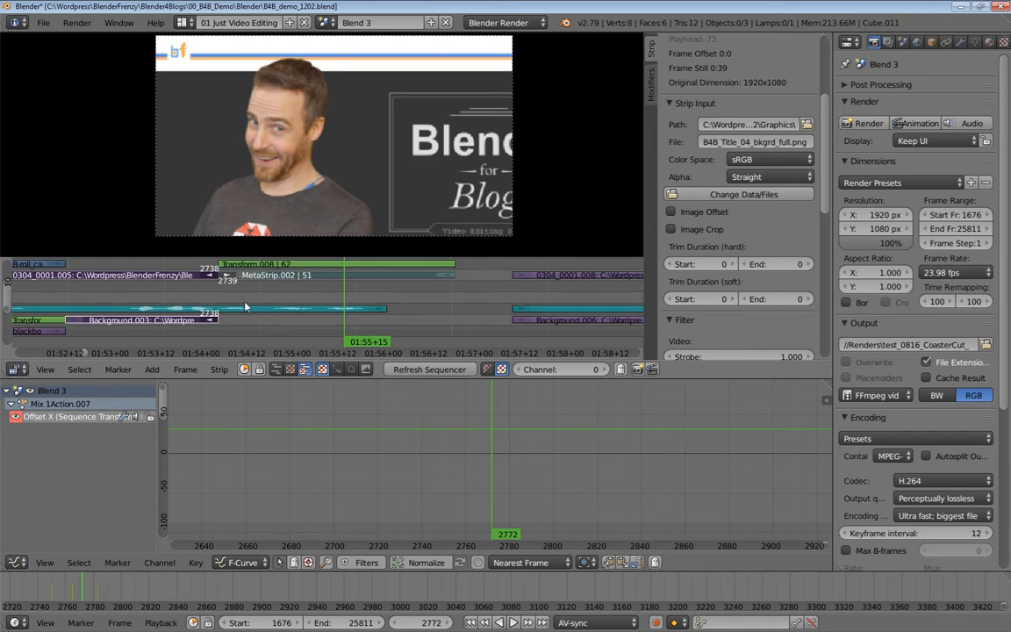
pyautogui.press('g')
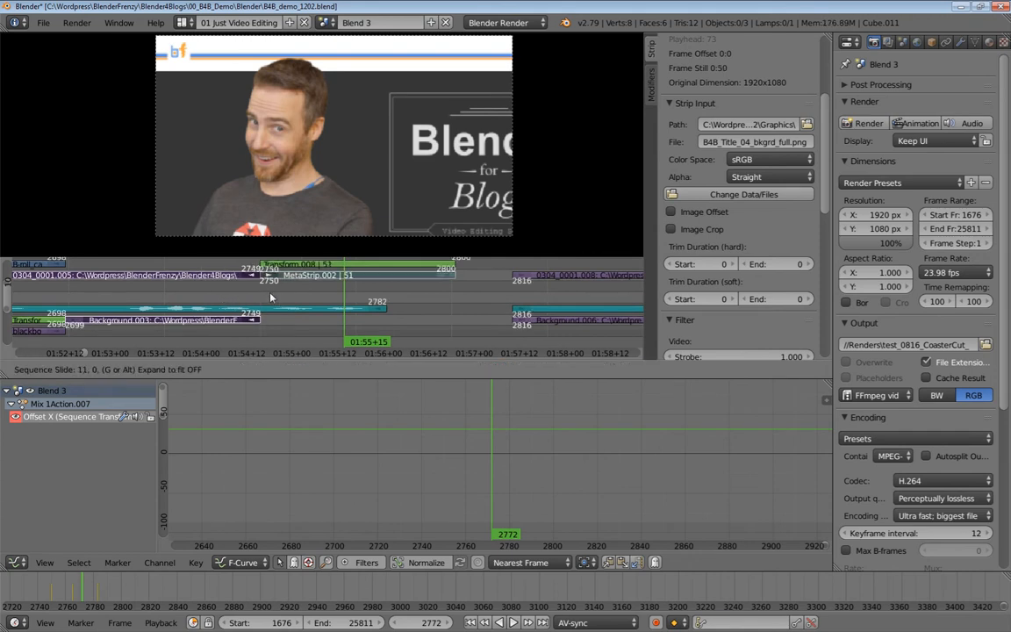
pyautogui.click(256, 299)
pyautogui.click(285, 277)
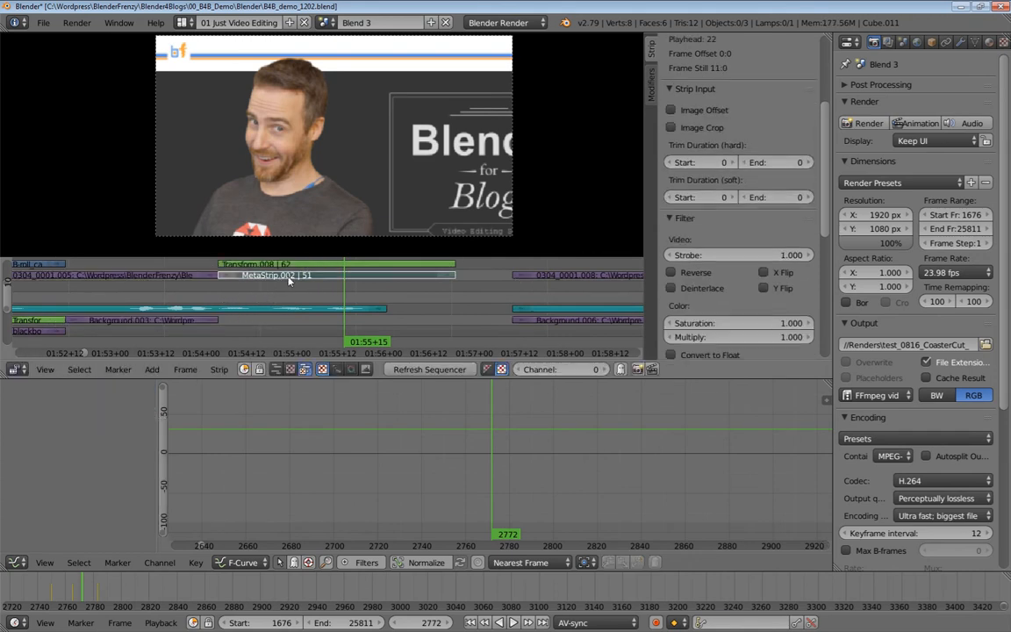
pyautogui.click(195, 275)
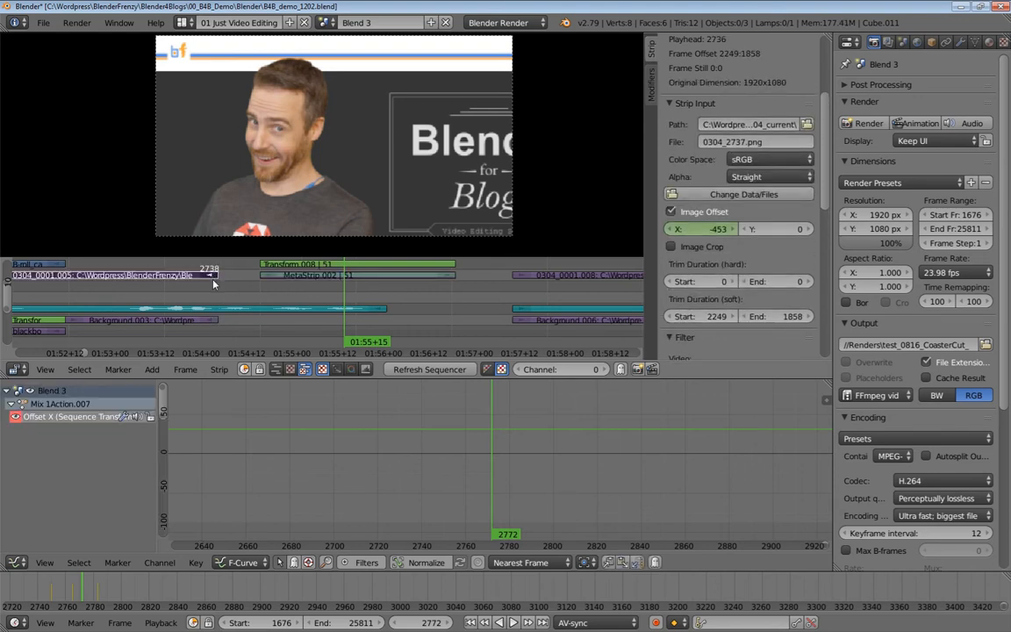
pyautogui.click(213, 318)
pyautogui.press('g')
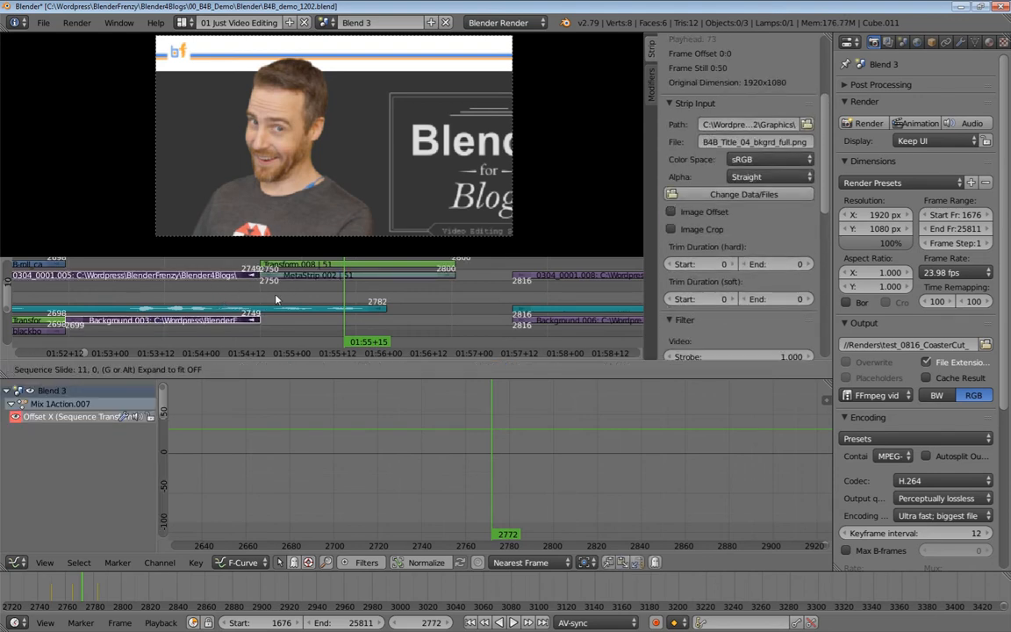
pyautogui.click(279, 298)
# Step: Play and scrub repeatedly through the cut at frame 2750, forward and in reverse, to judge the timing of the zoom
pyautogui.moveTo(299, 301); pyautogui.dragTo(253, 308, button='middle')
pyautogui.scroll(2, 237, 302)
pyautogui.hotkey('shift', 'alt', 'a')
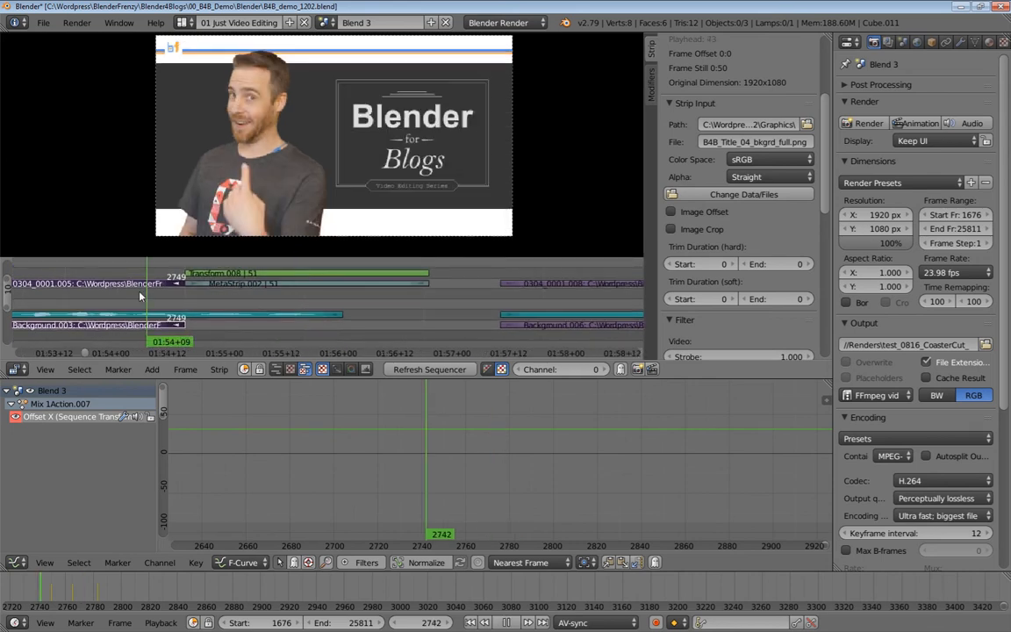
pyautogui.hotkey('alt', 'a')
pyautogui.hotkey('alt', 'a')
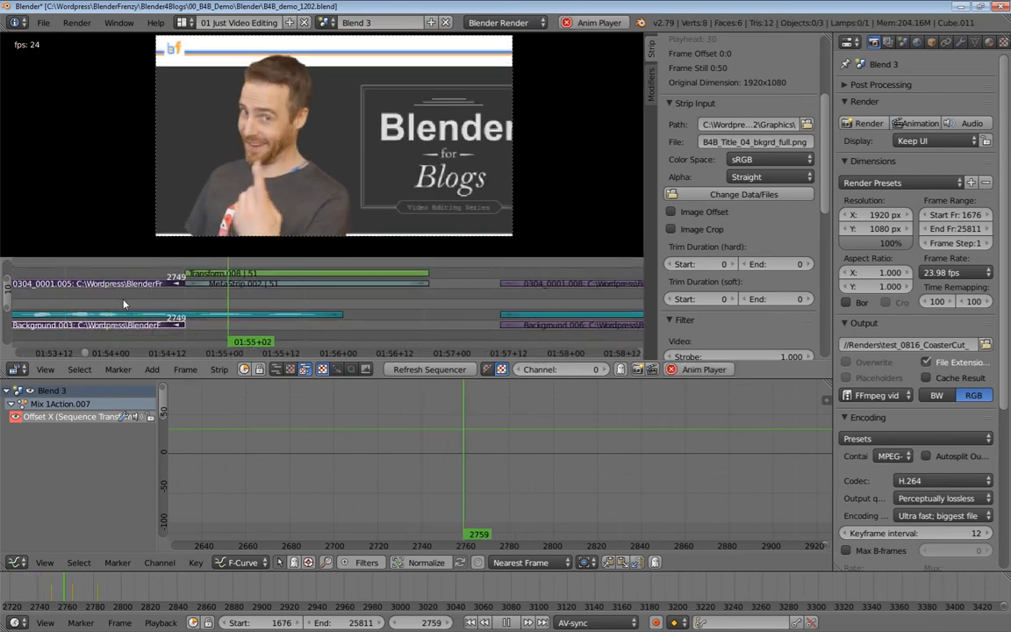
pyautogui.hotkey('alt', 'a')
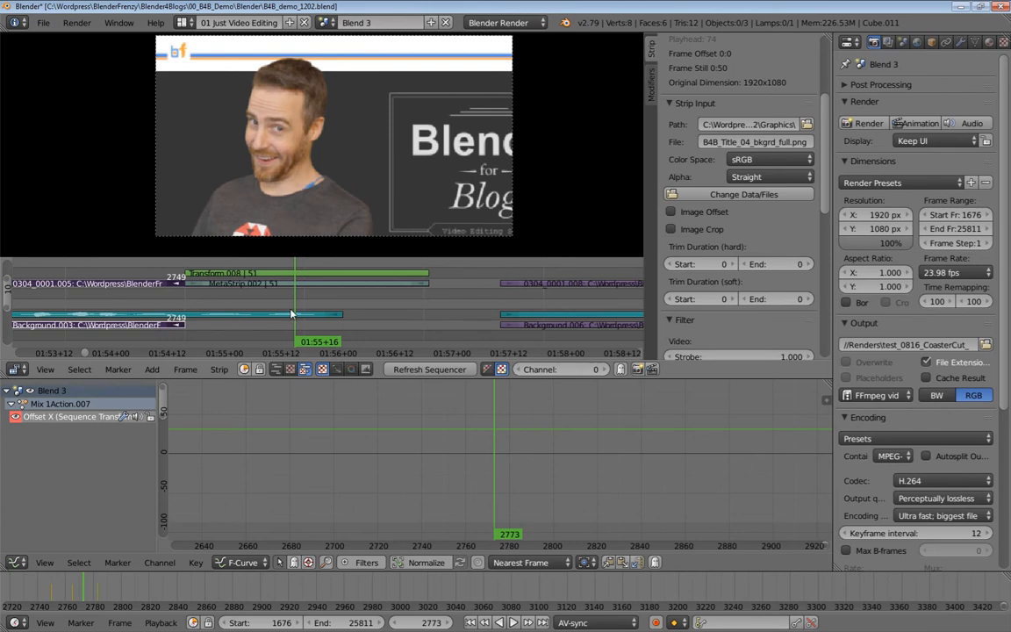
pyautogui.hotkey('alt', 'a')
pyautogui.hotkey('alt', 'a')
pyautogui.moveTo(285, 307); pyautogui.dragTo(269, 296)
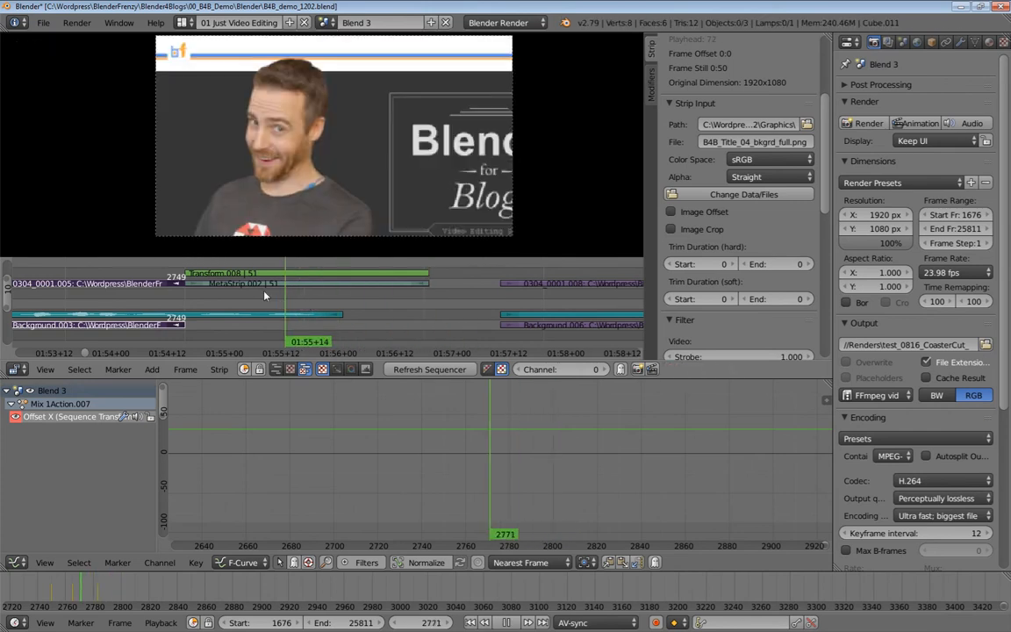
pyautogui.hotkey('shift', 'alt', 'a')
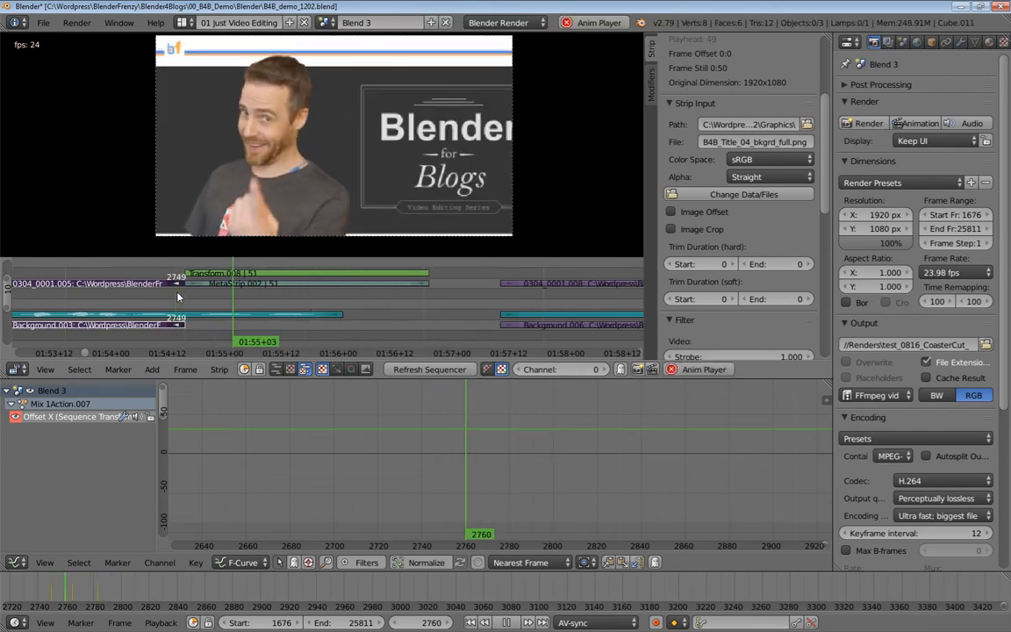
pyautogui.hotkey('alt', 'a')
# Step: Enlarge the sequencer area over the graph editor and play the cut from frame 2729
pyautogui.click(86, 304)
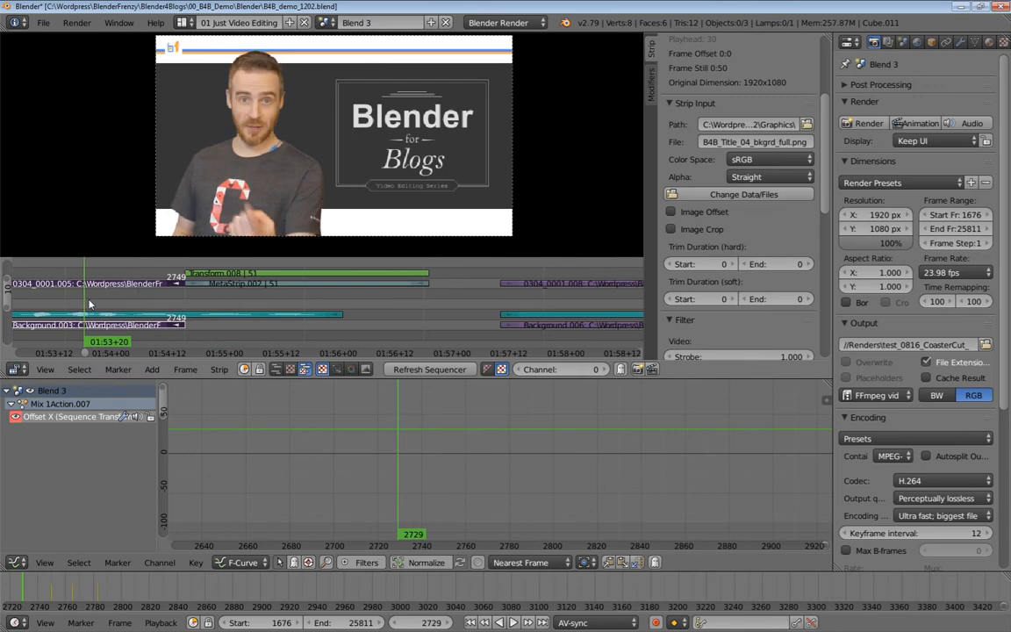
pyautogui.moveTo(88, 304); pyautogui.dragTo(93, 310, button='middle')
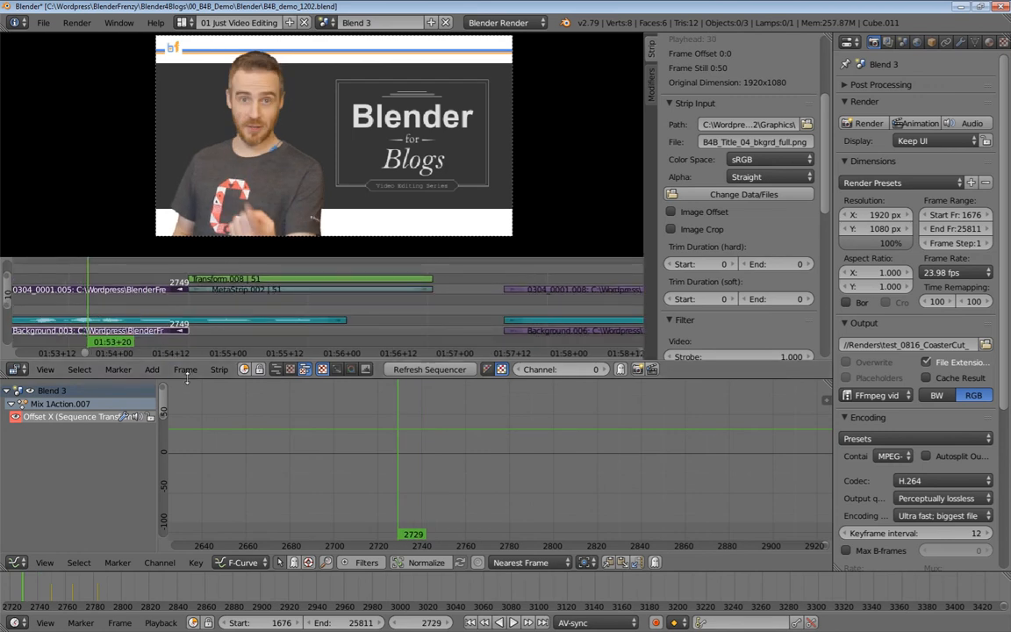
pyautogui.moveTo(187, 377); pyautogui.dragTo(187, 409)
pyautogui.hotkey('alt', 'a')
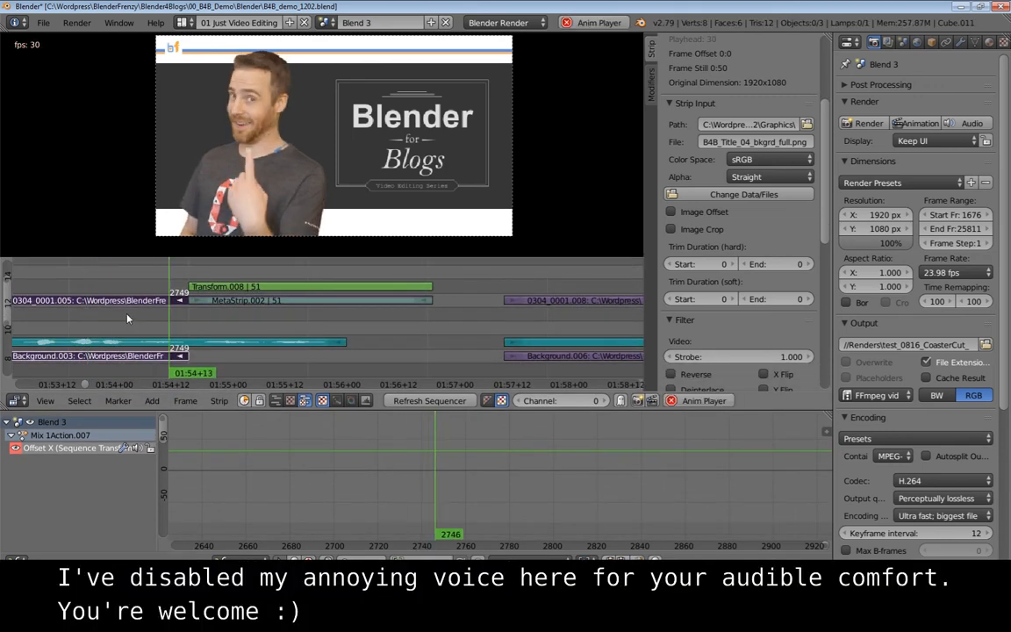
pyautogui.hotkey('alt', 'a')
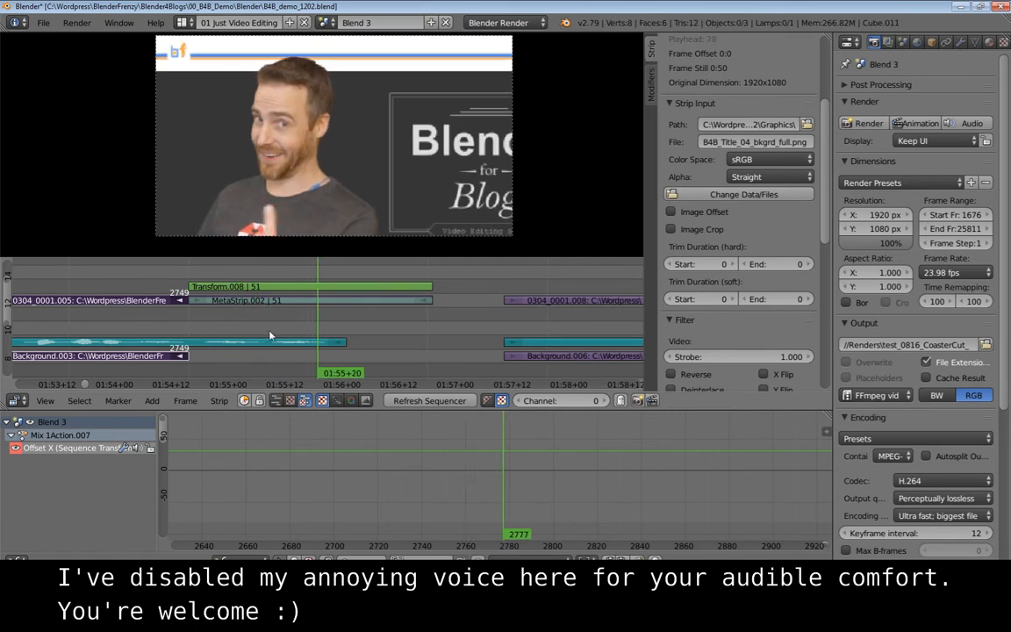
# Step: Snap the final zoom keyframes of Transform.008 to frame 2777 in the graph editor
pyautogui.moveTo(261, 336); pyautogui.dragTo(215, 336, button='middle')
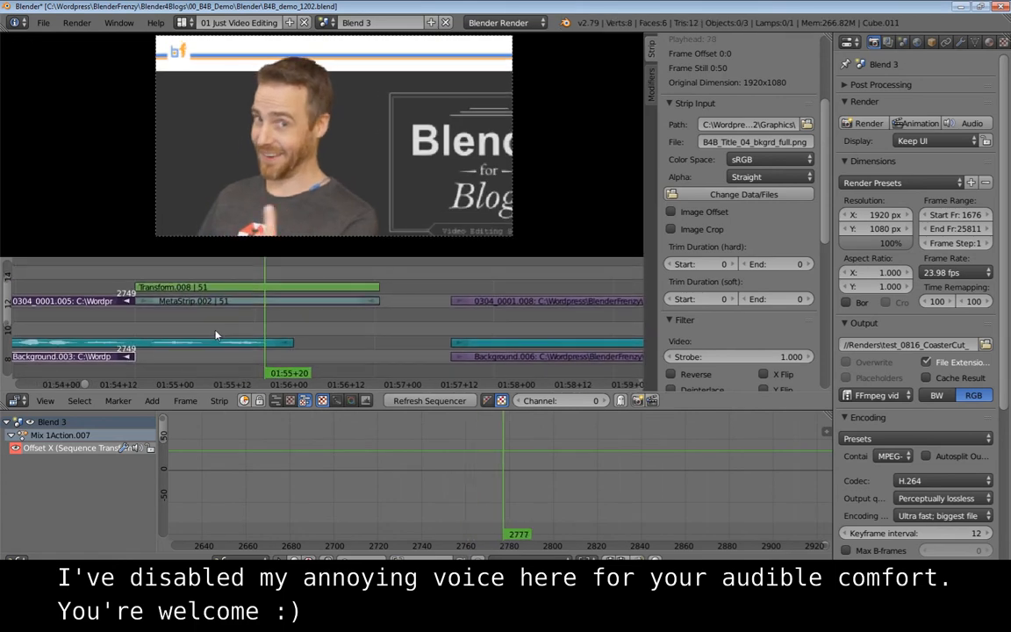
pyautogui.rightClick(263, 287)
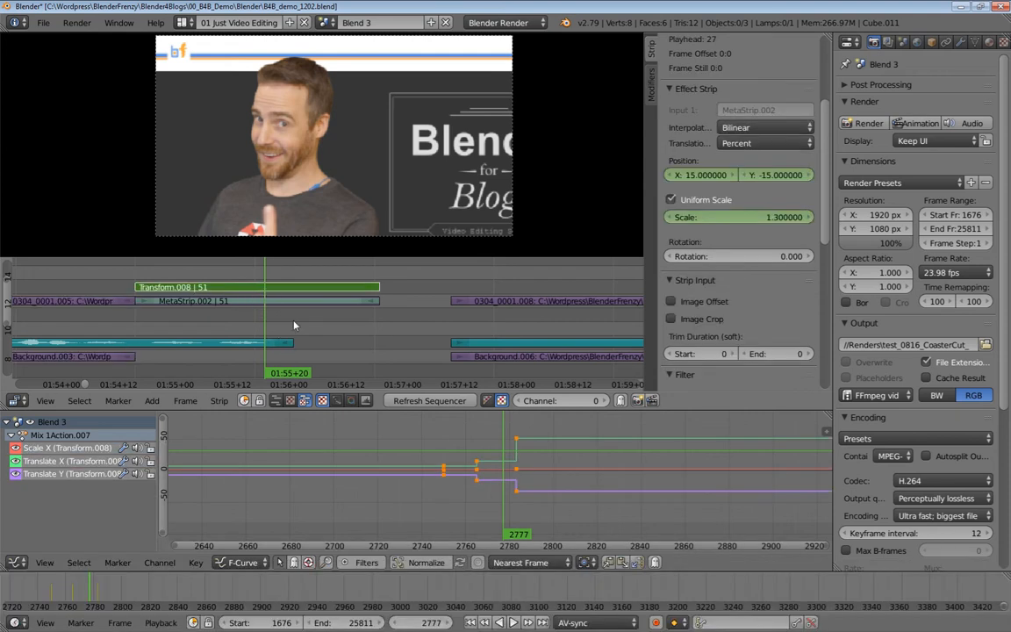
pyautogui.press('Home')
pyautogui.moveTo(345, 477); pyautogui.dragTo(474, 486, button='middle')
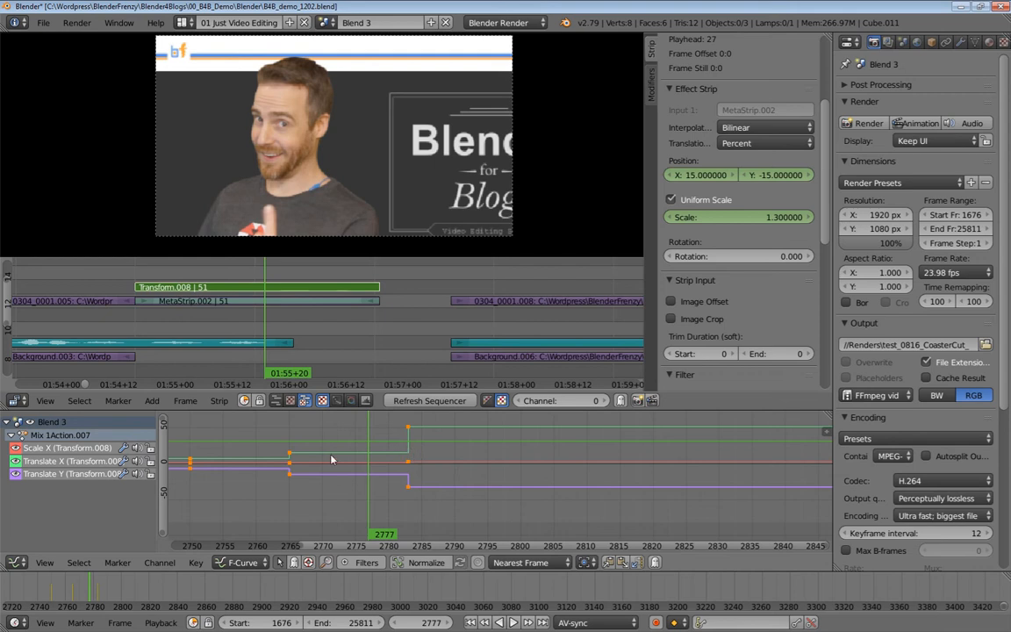
pyautogui.press('a')
pyautogui.moveTo(239, 439); pyautogui.dragTo(290, 443, button='middle')
pyautogui.moveTo(442, 422); pyautogui.dragTo(486, 509)
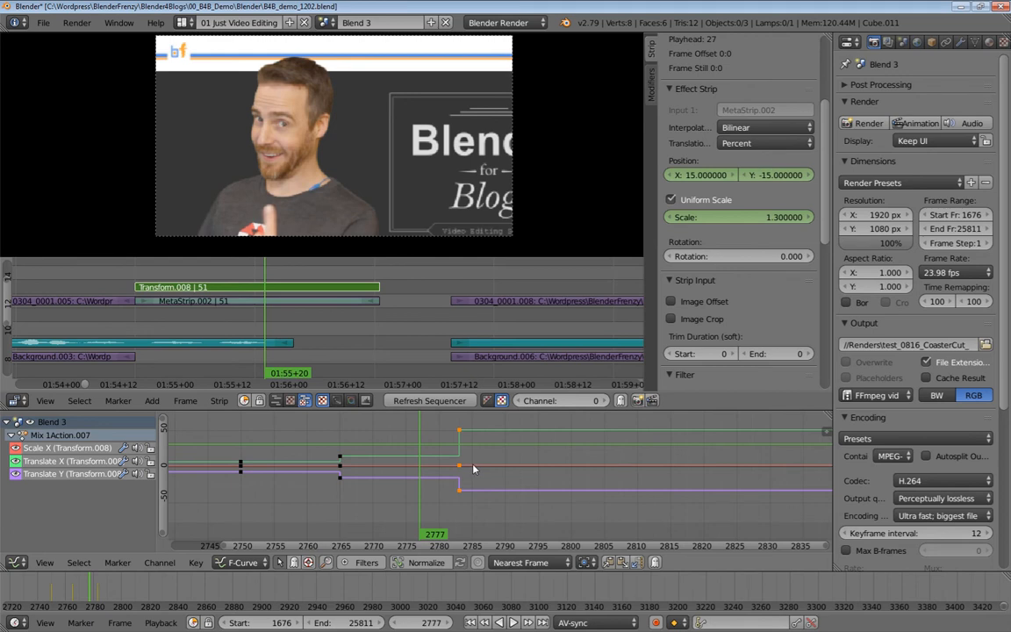
pyautogui.hotkey('shift', 's')
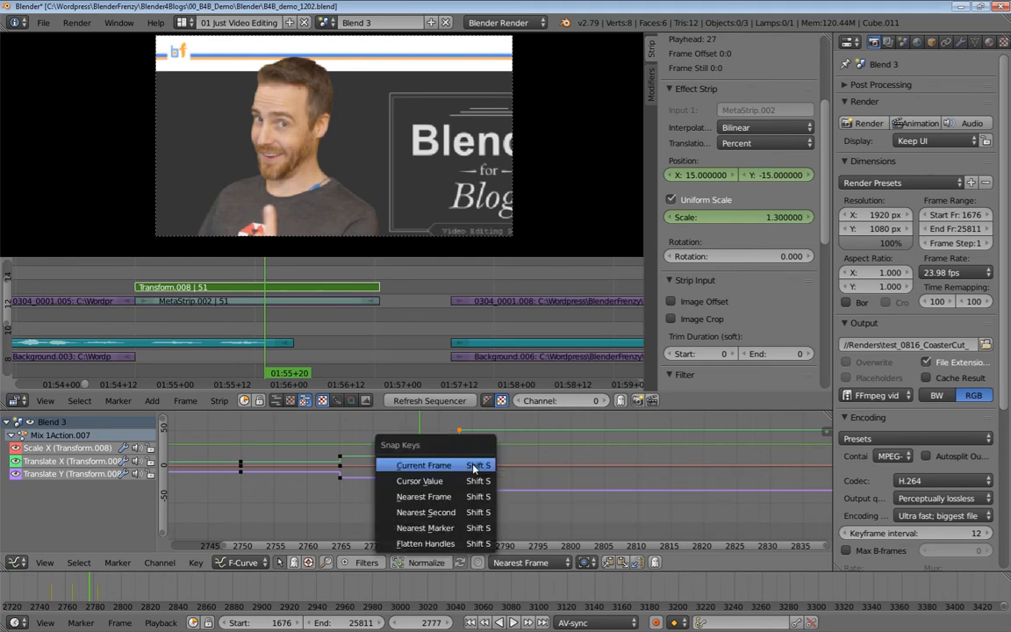
pyautogui.click(473, 469)
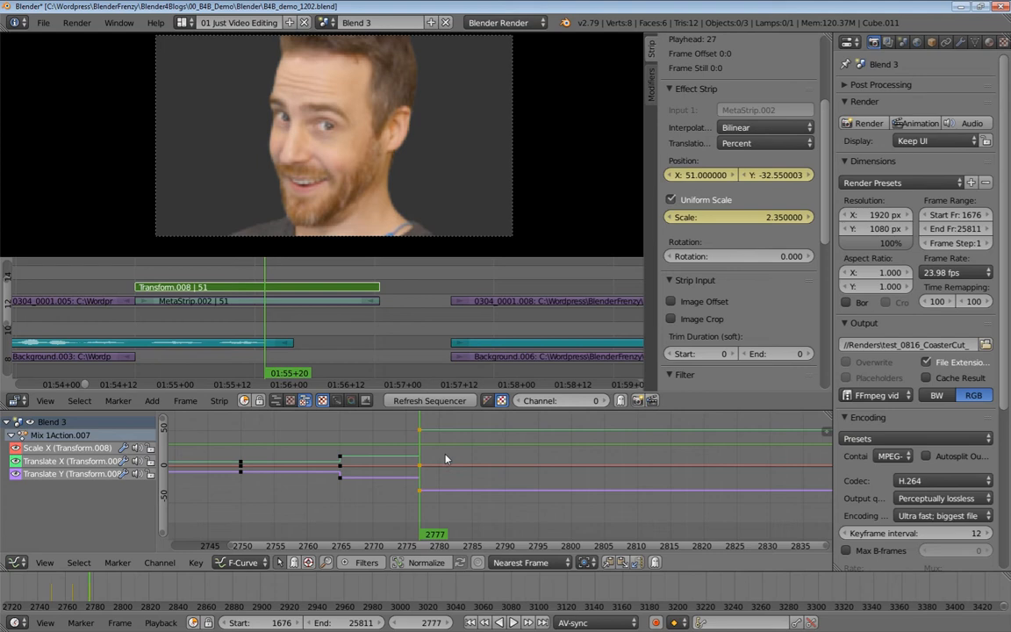
pyautogui.press('g')
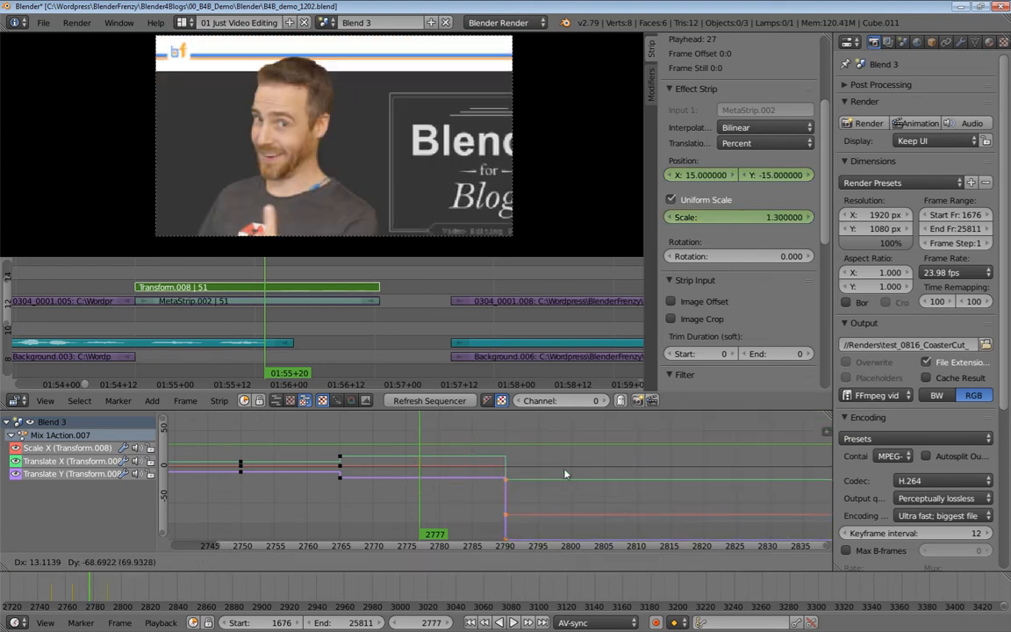
pyautogui.press('x')
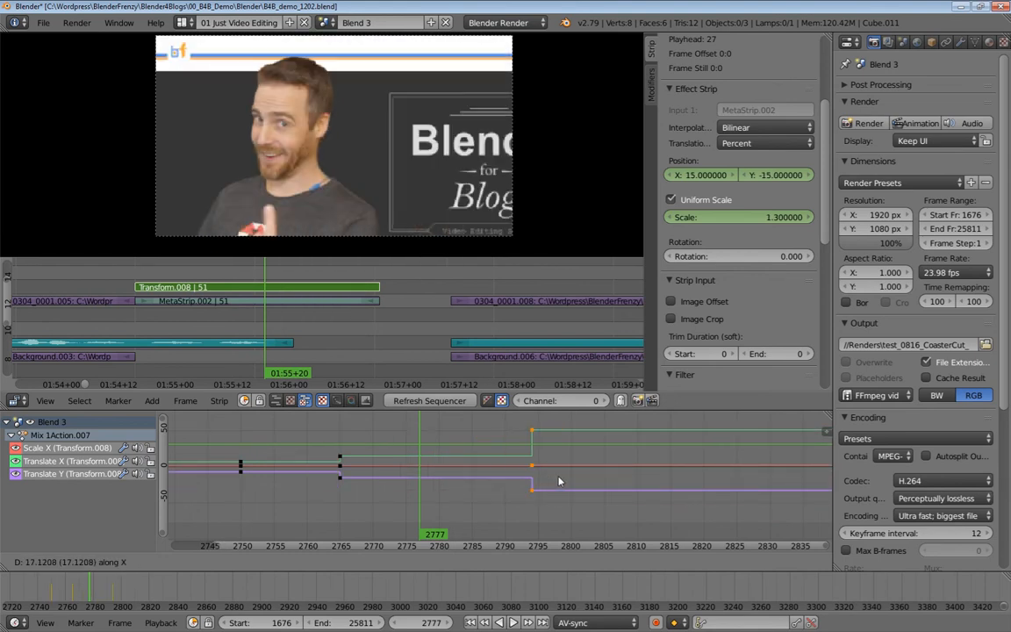
pyautogui.press('Escape')
# Step: Play the stepped zoom from several points, including frames 2756 and 2719, to judge when the first cut falls
pyautogui.click(280, 421)
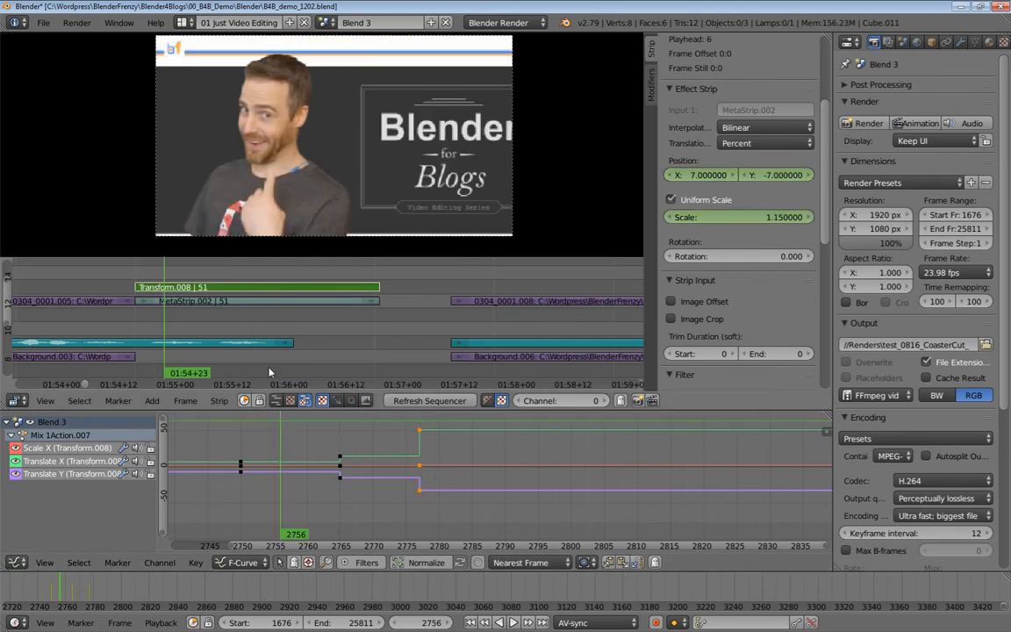
pyautogui.hotkey('alt', 'a')
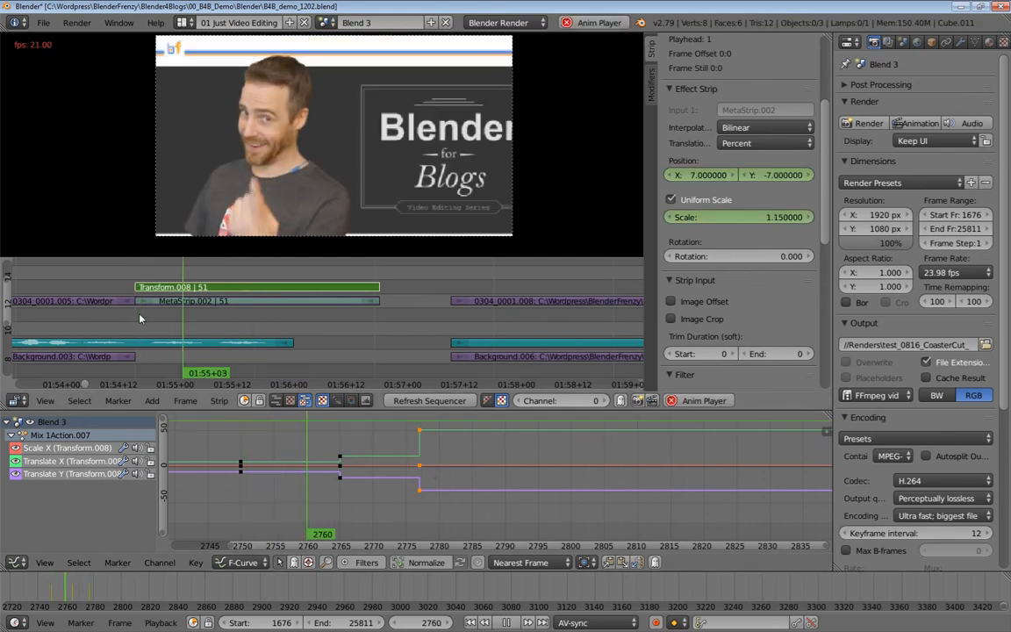
pyautogui.hotkey('alt', 'a')
pyautogui.moveTo(189, 332); pyautogui.dragTo(311, 339, button='middle')
pyautogui.keyDown('ctrl'); pyautogui.moveTo(311, 339); pyautogui.dragTo(351, 377, button='middle'); pyautogui.keyUp('ctrl')
pyautogui.keyDown('ctrl'); pyautogui.moveTo(304, 321); pyautogui.dragTo(267, 312, button='middle'); pyautogui.keyUp('ctrl')
pyautogui.click(253, 332)
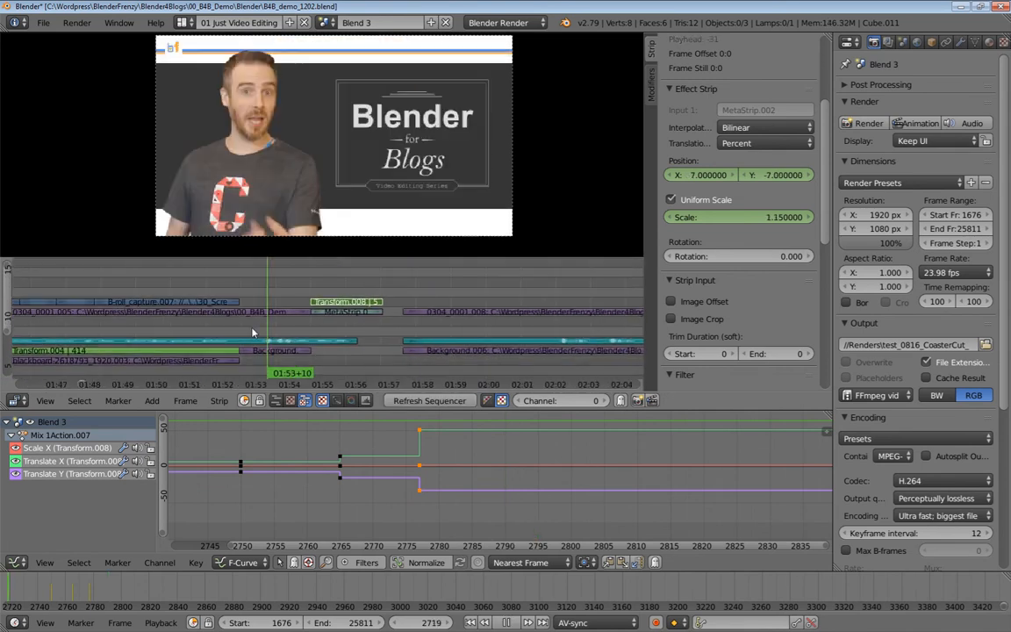
pyautogui.hotkey('alt', 'a')
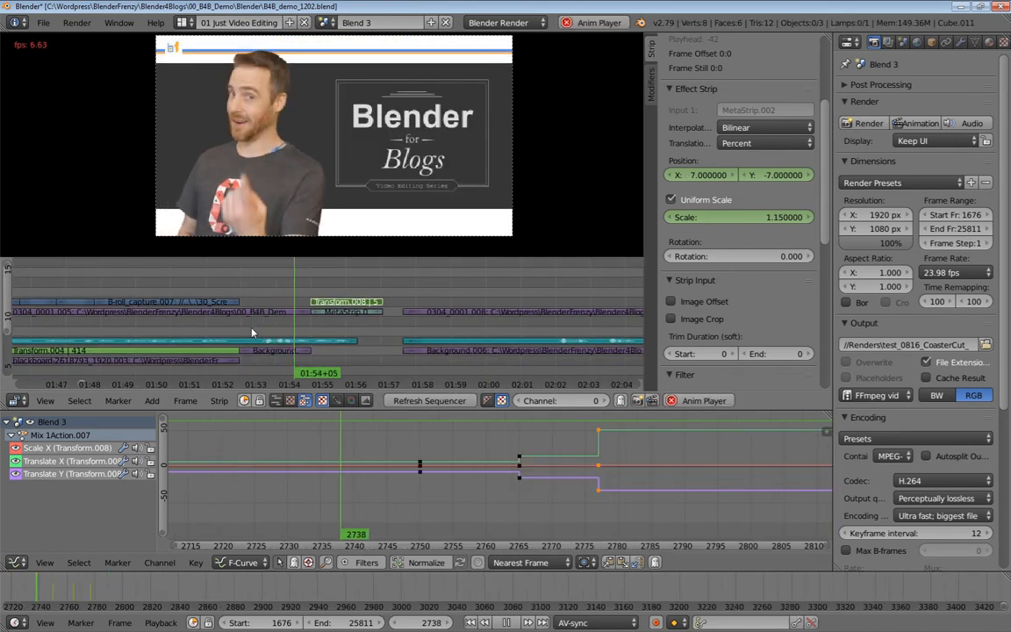
pyautogui.hotkey('alt', 'a')
pyautogui.moveTo(260, 336); pyautogui.dragTo(193, 326, button='middle')
pyautogui.moveTo(193, 339)
pyautogui.mouseDown(button='middle')
pyautogui.moveTo(218, 321)
pyautogui.moveTo(186, 318)
pyautogui.mouseUp(button='middle')
pyautogui.click(172, 321)
pyautogui.hotkey('alt', 'a')
pyautogui.hotkey('alt', 'a')
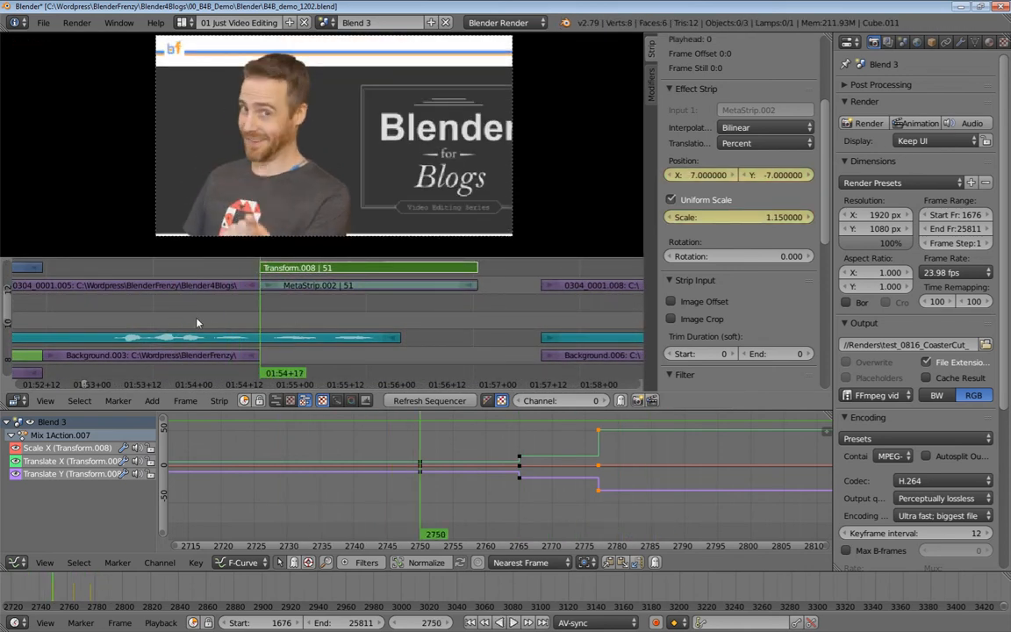
# Step: Snap the end handle of 0304_0001.005 and the start handle of MetaStrip.002 to a cut at frame 2747
pyautogui.hotkey('shift', 'alt', 'a')
pyautogui.hotkey('alt', 'a')
pyautogui.click(257, 287)
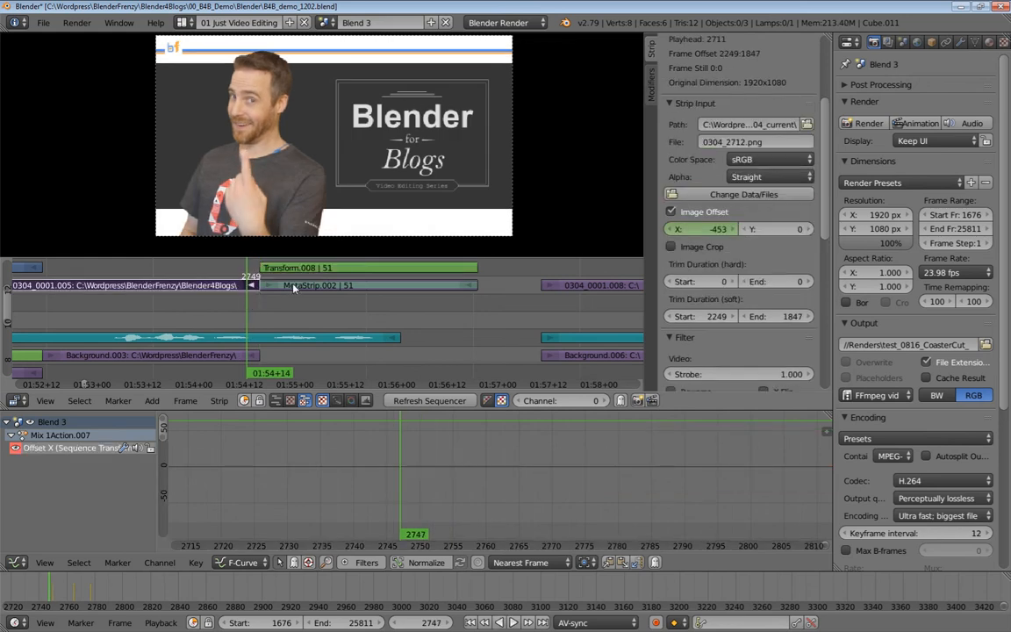
pyautogui.keyDown('shift'); pyautogui.click(267, 286); pyautogui.keyUp('shift')
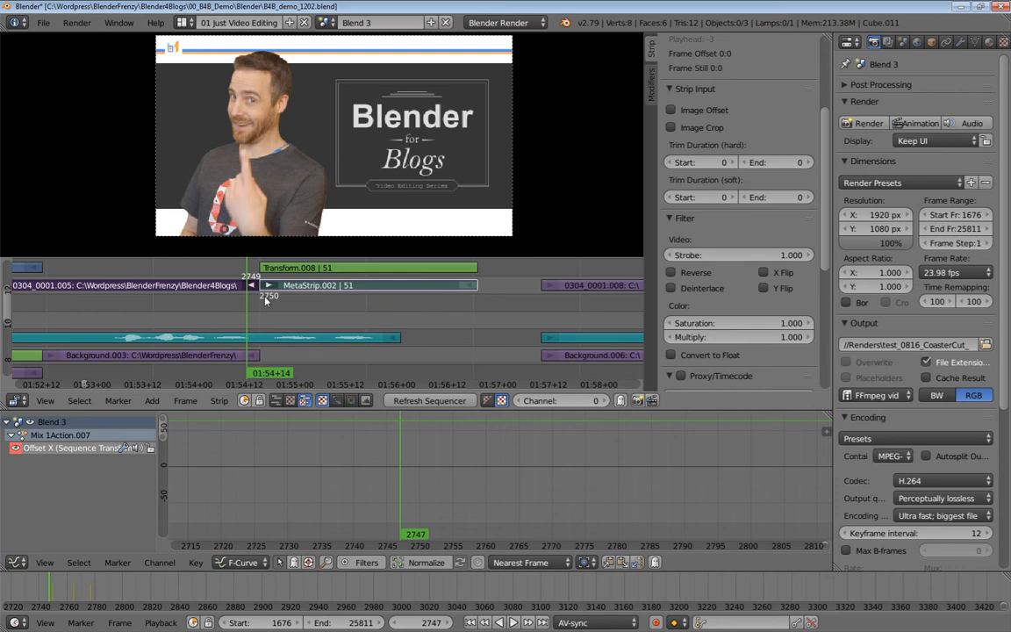
pyautogui.hotkey('shift', 's')
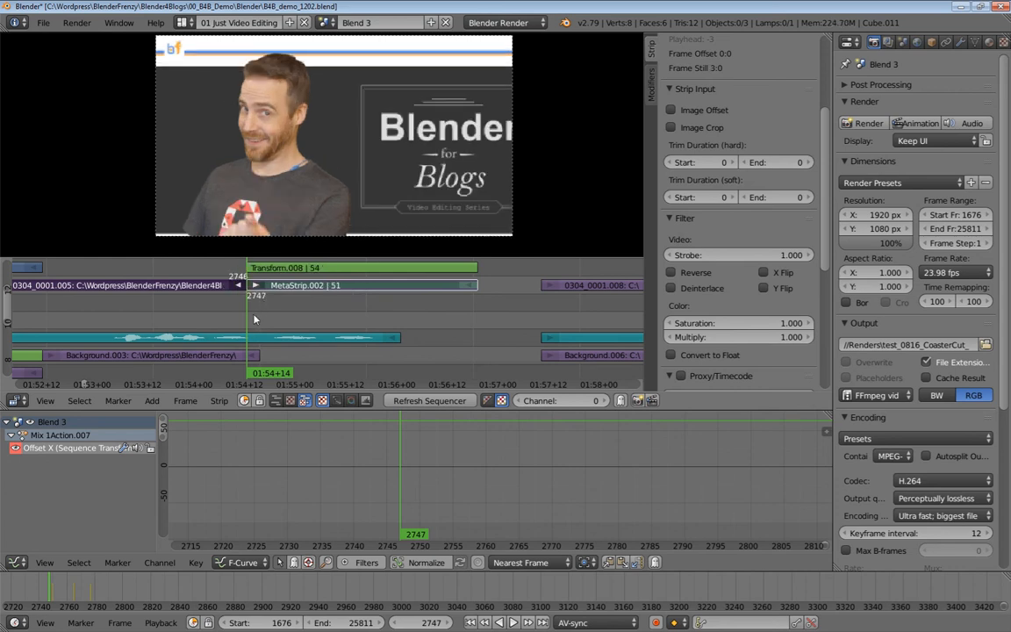
# Step: Play through the moved cut at frame 2747 to check the timing of the first and second zooms
pyautogui.hotkey('alt', 'a')
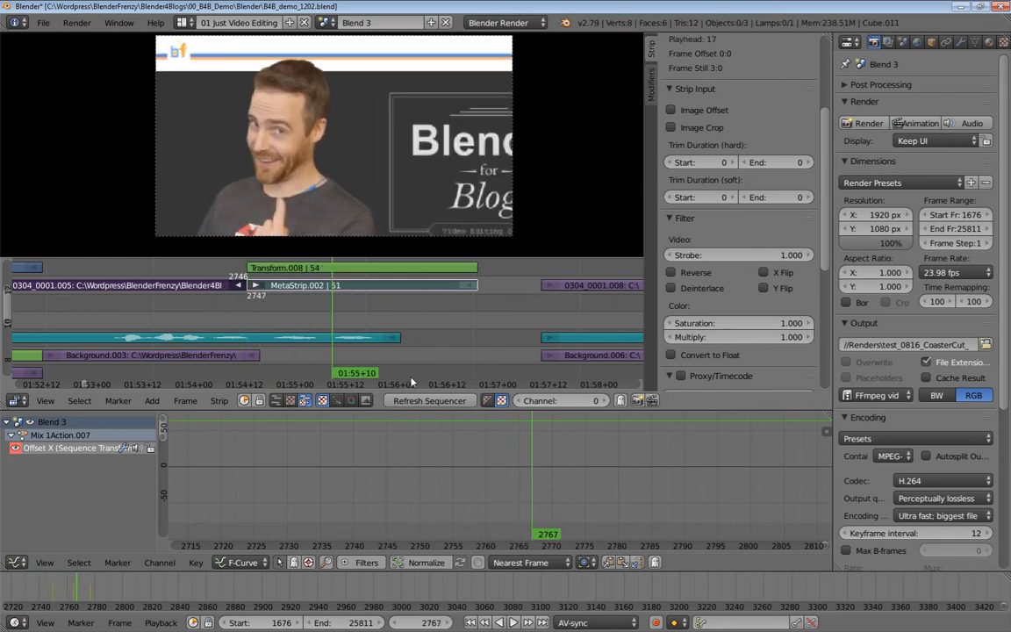
pyautogui.click(179, 305)
pyautogui.hotkey('alt', 'a')
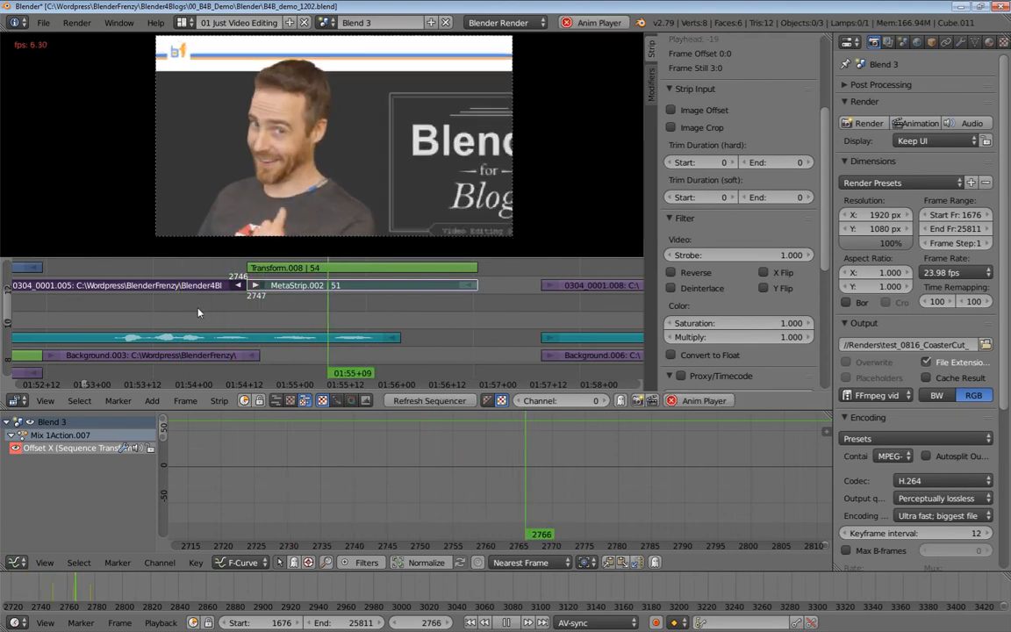
pyautogui.hotkey('alt', 'a')
pyautogui.moveTo(297, 317); pyautogui.dragTo(271, 314, button='middle')
# Step: Snap the middle zoom keyframes of Transform.008 to frame 2763
pyautogui.moveTo(195, 310); pyautogui.dragTo(293, 316)
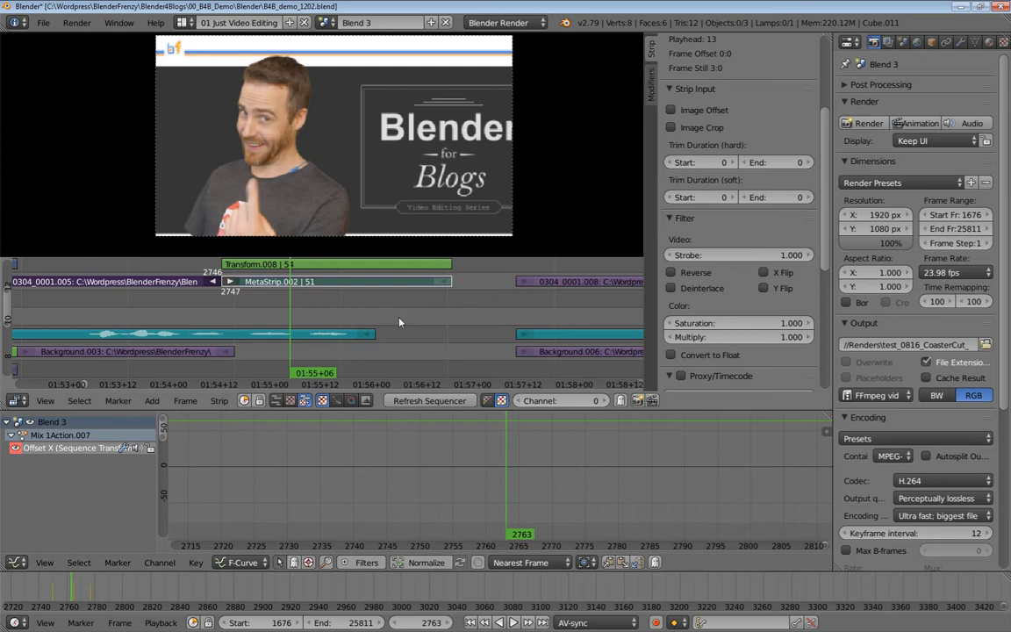
pyautogui.rightClick(351, 266)
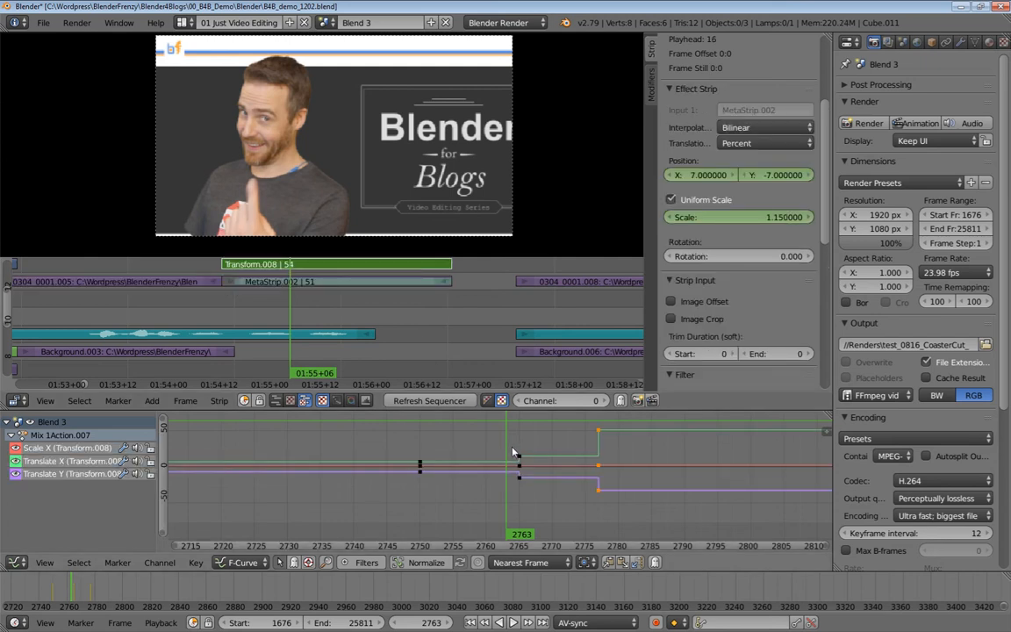
pyautogui.moveTo(514, 452); pyautogui.dragTo(535, 498)
pyautogui.hotkey('shift', 's')
pyautogui.click(474, 492)
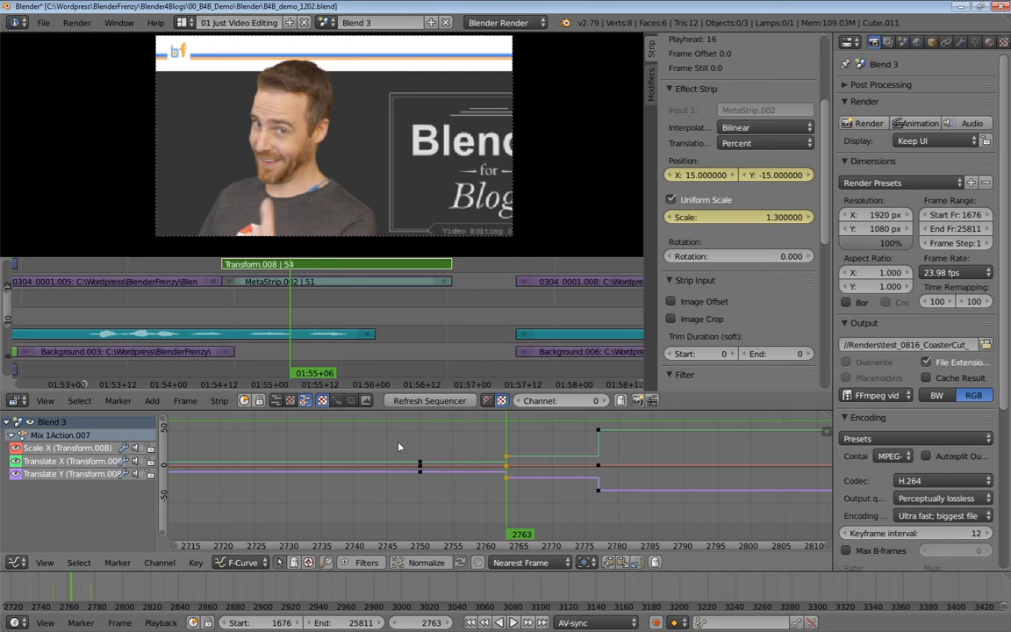
# Step: Play the sequence through all three zoom steps to check the retimed keyframes at frame 2763
pyautogui.hotkey('alt', 'a')
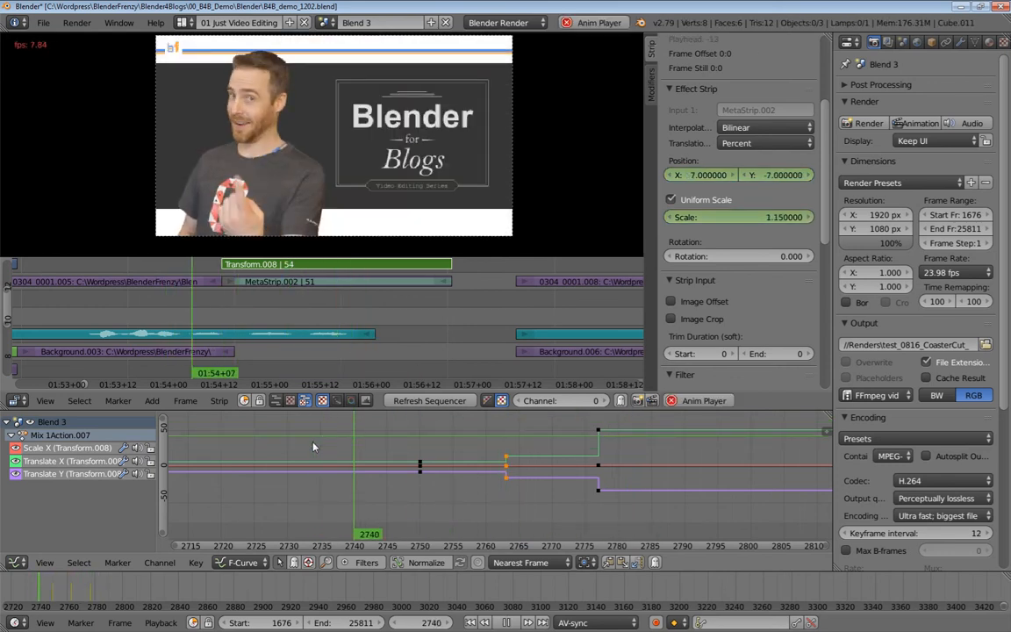
pyautogui.hotkey('alt', 'a')
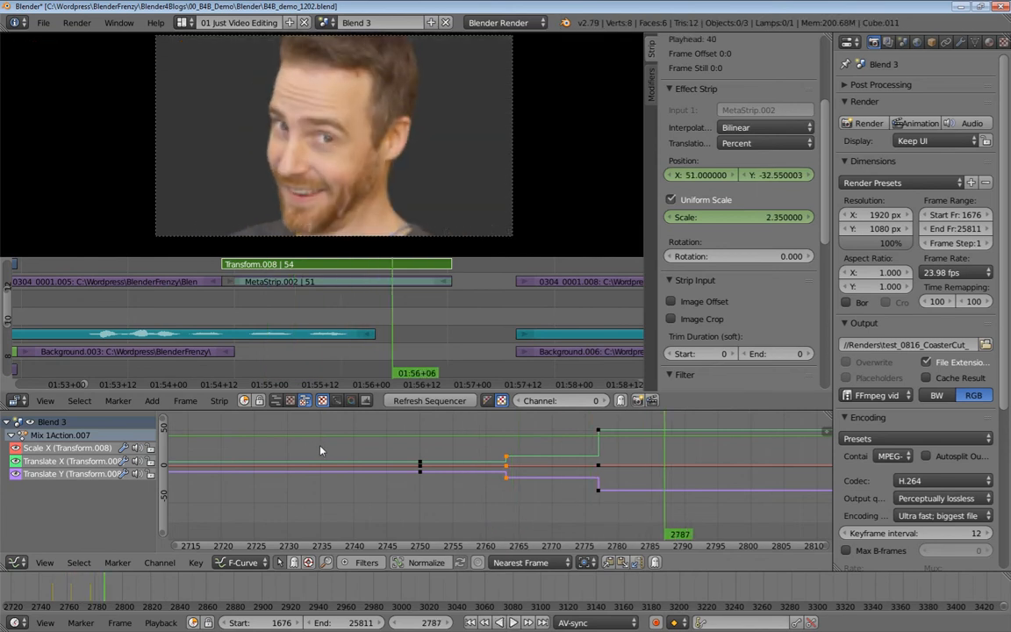
pyautogui.scroll(-3, 360, 457)
pyautogui.click(127, 311)
pyautogui.hotkey('alt', 'a')
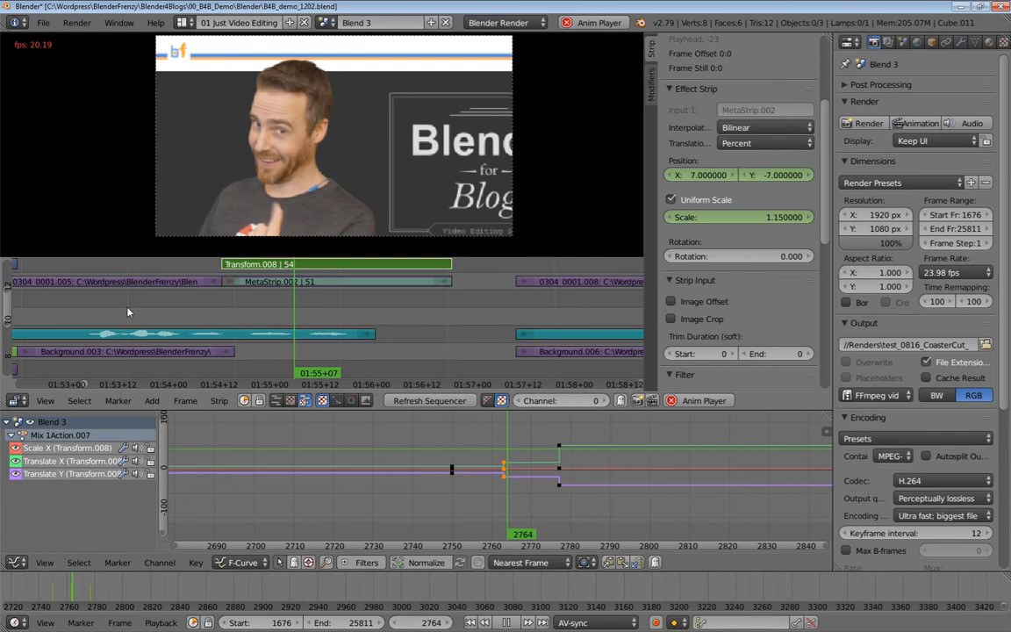
pyautogui.hotkey('alt', 'a')
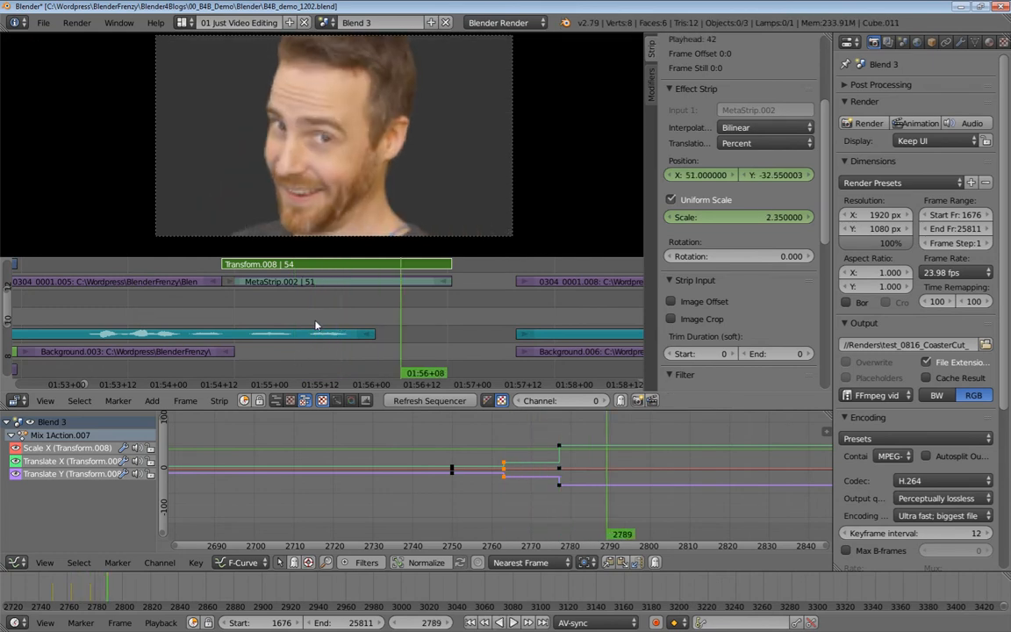
# Step: At frame 2763, set the scale of Transform.008 to 1.45 and its position to X 21, Y -21, and keyframe the values
pyautogui.click(503, 446)
pyautogui.hotkey('alt', 'a')
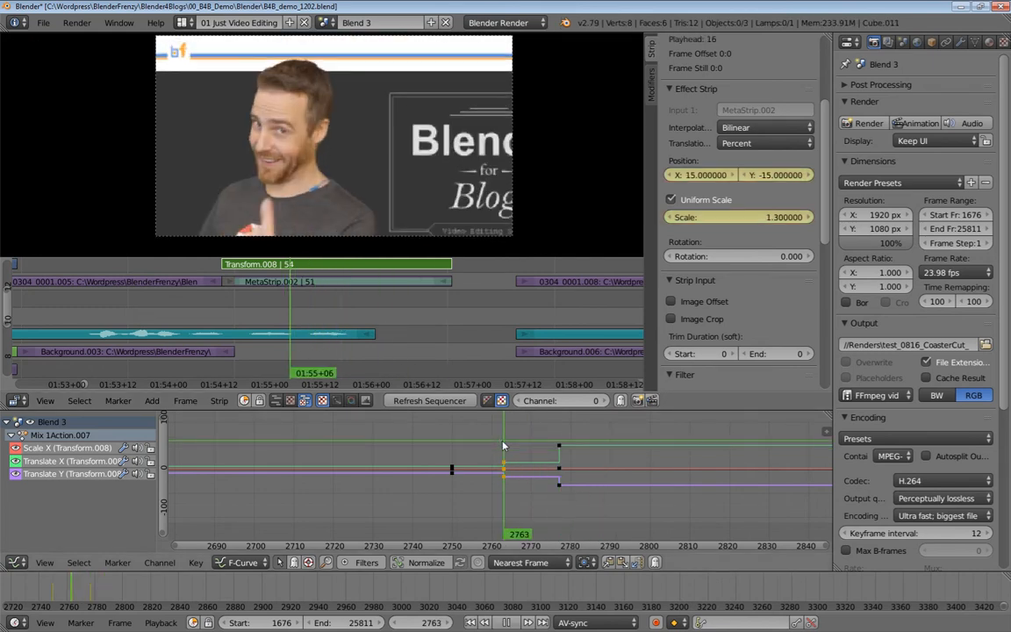
pyautogui.moveTo(751, 217); pyautogui.dragTo(772, 217)
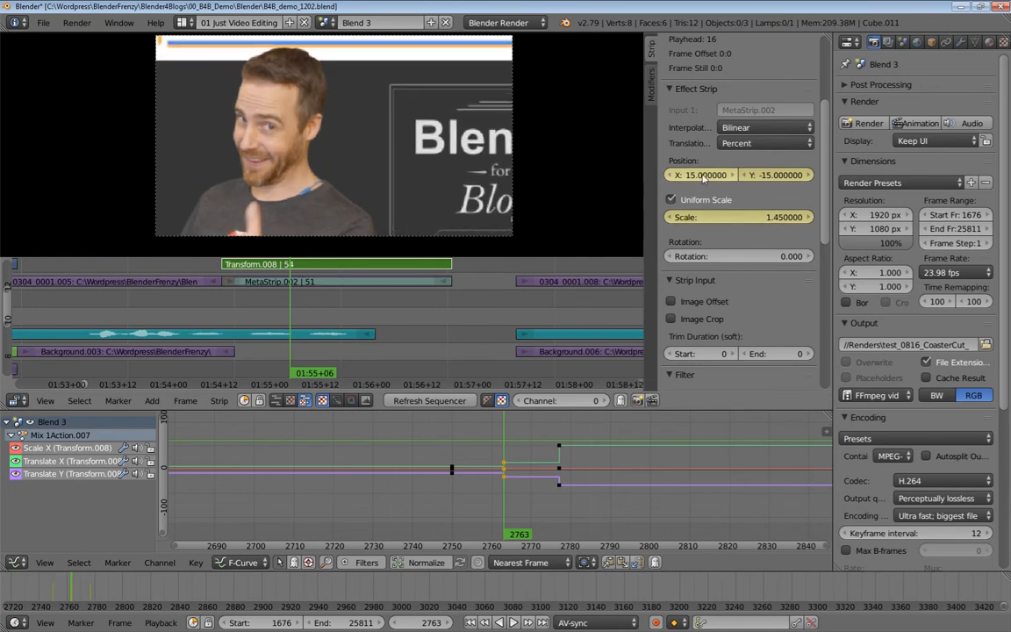
pyautogui.moveTo(696, 175); pyautogui.dragTo(721, 176)
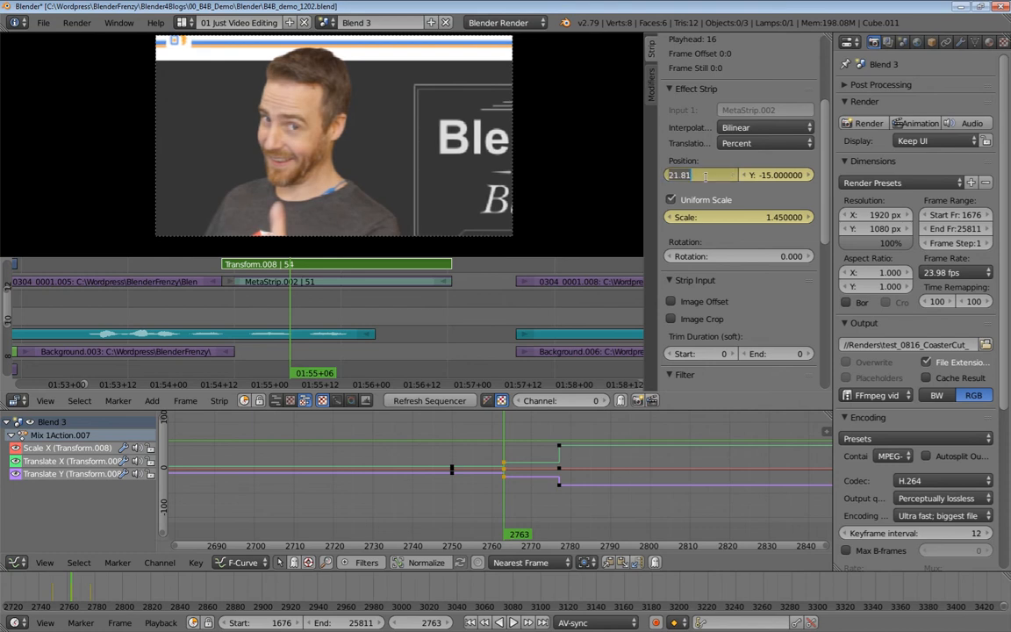
pyautogui.write('21')
pyautogui.press('Return')
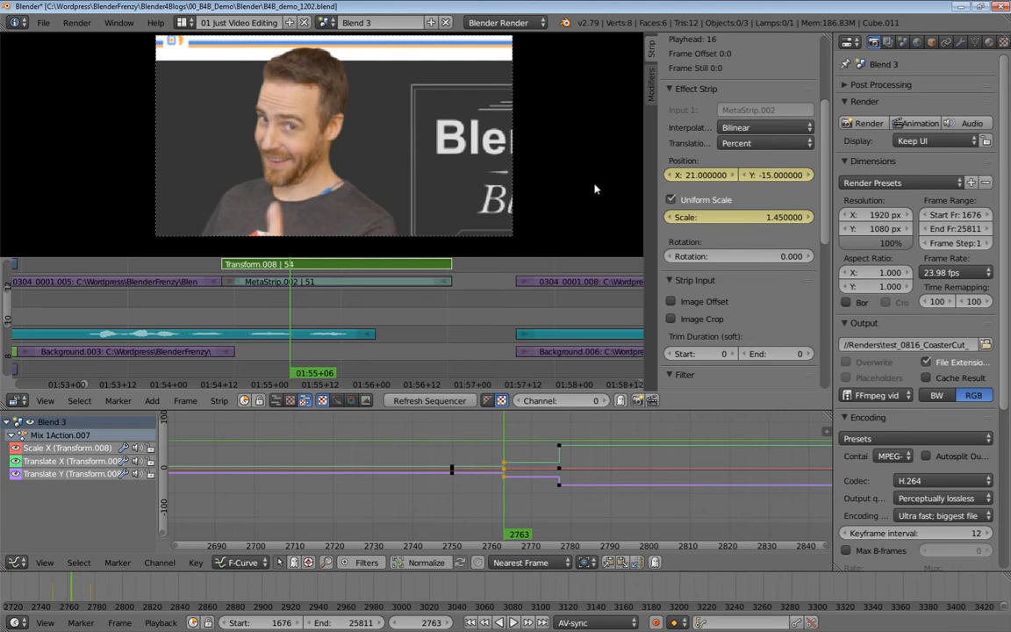
pyautogui.click(768, 175)
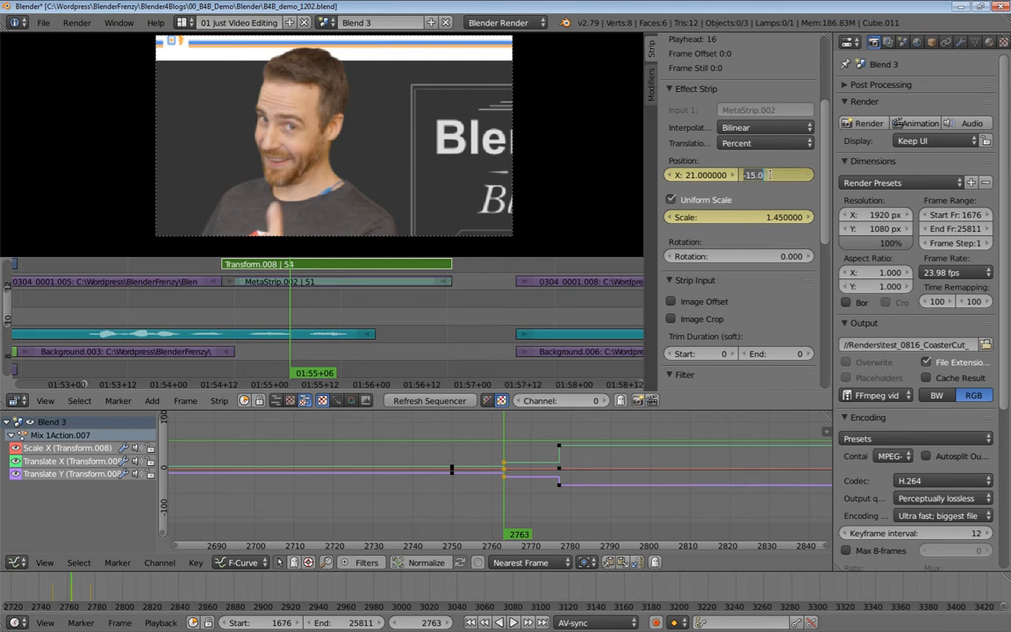
pyautogui.write('-21')
pyautogui.press('Return')
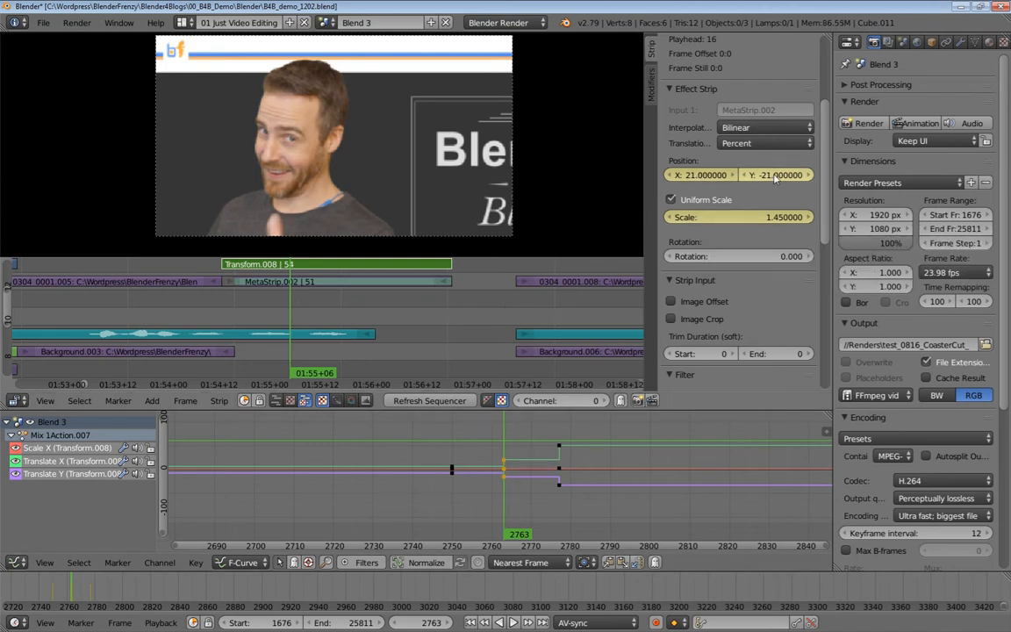
pyautogui.press('i')
# Step: Play the zoom steps with the enlarged middle zoom, and move the playhead to the first zoom's keyframes at frame 2750
pyautogui.moveTo(436, 448); pyautogui.dragTo(332, 428)
pyautogui.hotkey('alt', 'a')
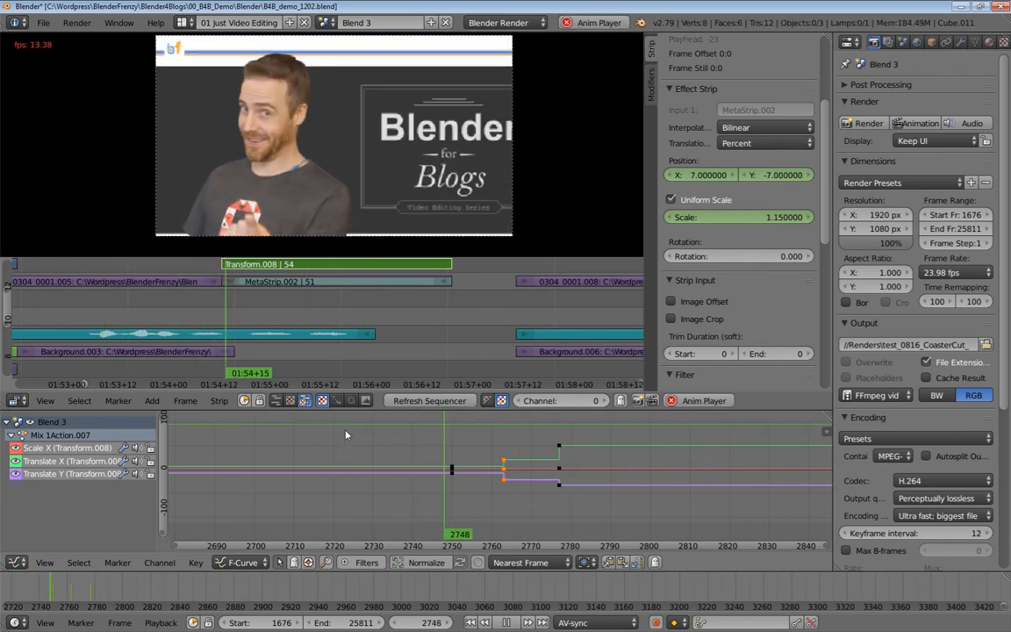
pyautogui.hotkey('alt', 'a')
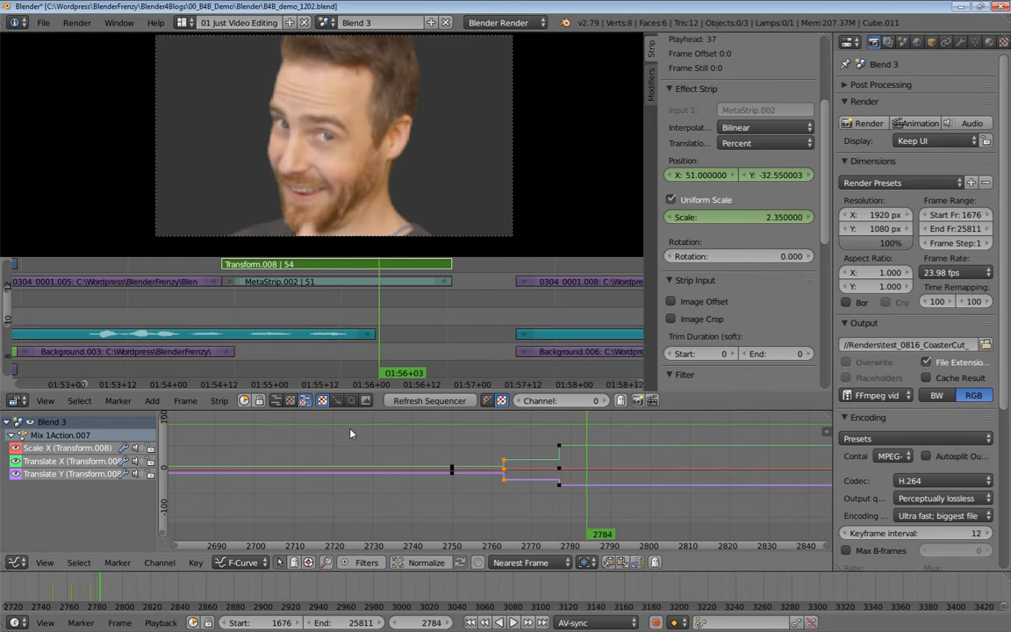
pyautogui.click(350, 435)
pyautogui.hotkey('alt', 'a')
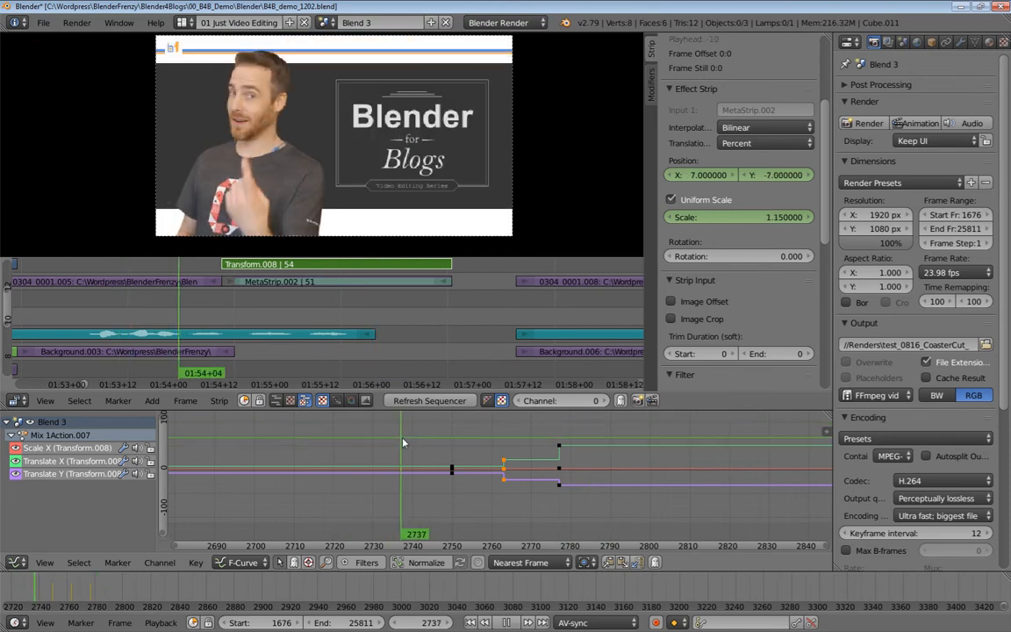
pyautogui.hotkey('alt', 'a')
pyautogui.moveTo(403, 437); pyautogui.dragTo(453, 431)
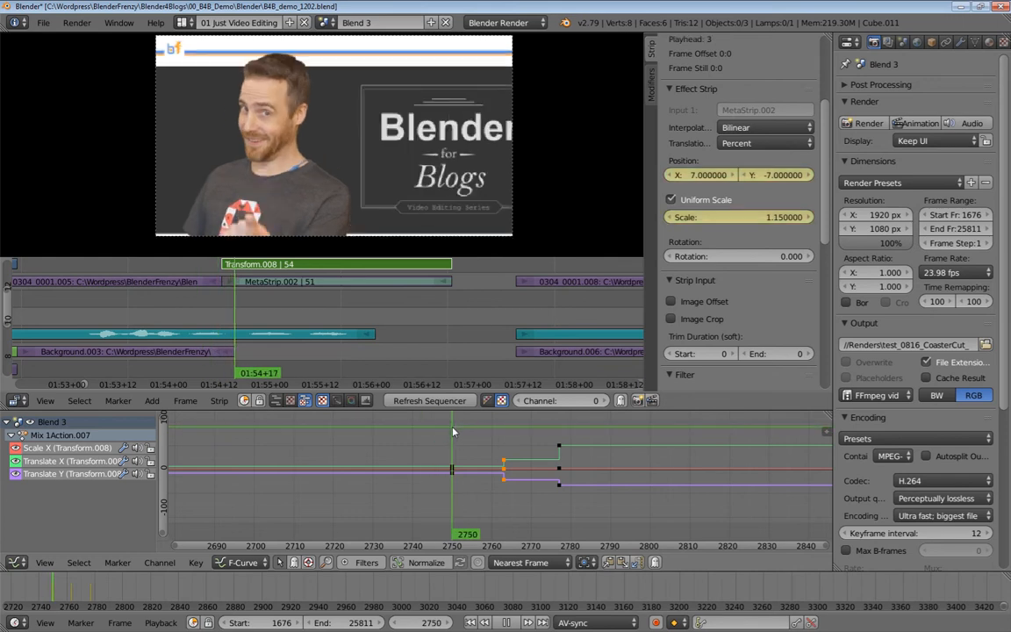
# Step: Snap the cut between 0304_0001.005 and MetaStrip.002, and the end of Background.003, to frame 2749
pyautogui.moveTo(245, 301); pyautogui.dragTo(233, 307)
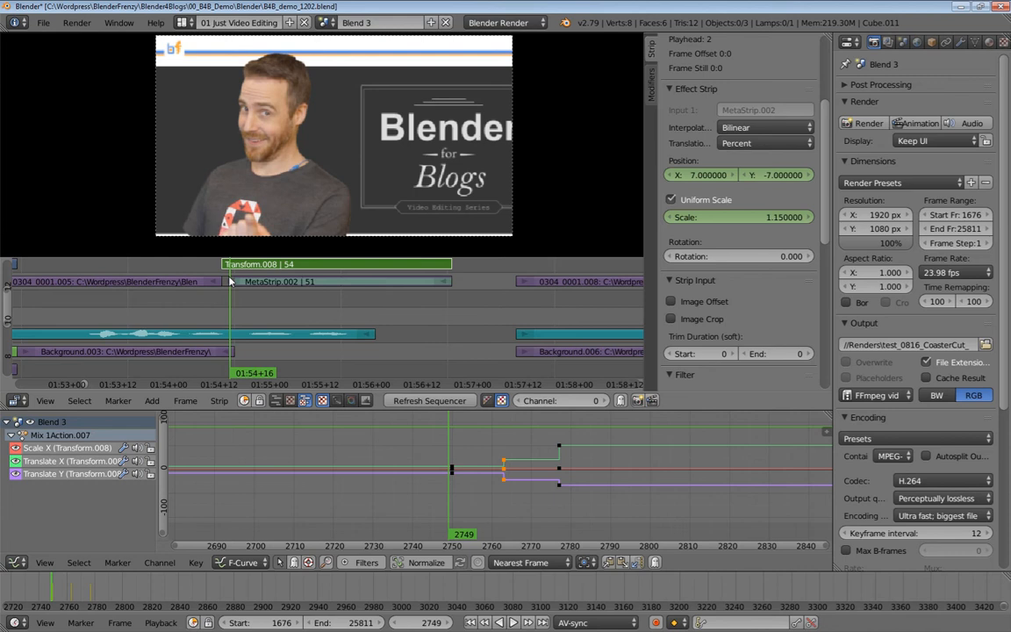
pyautogui.rightClick(229, 281)
pyautogui.keyDown('shift'); pyautogui.rightClick(216, 282); pyautogui.keyUp('shift')
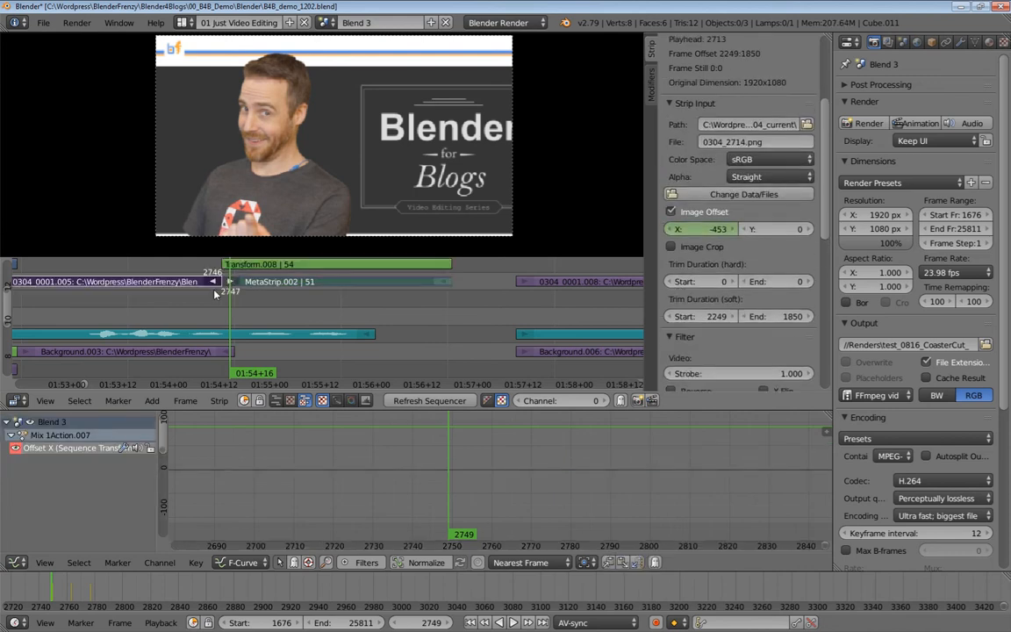
pyautogui.hotkey('shift', 's')
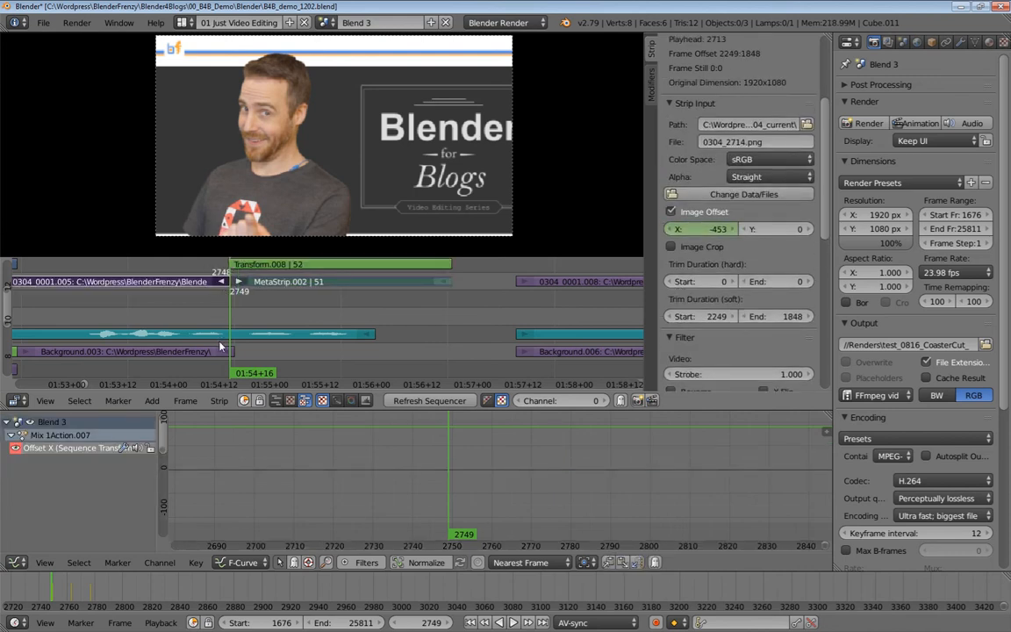
pyautogui.rightClick(229, 352)
pyautogui.hotkey('shift', 's')
pyautogui.moveTo(200, 312); pyautogui.dragTo(183, 315)
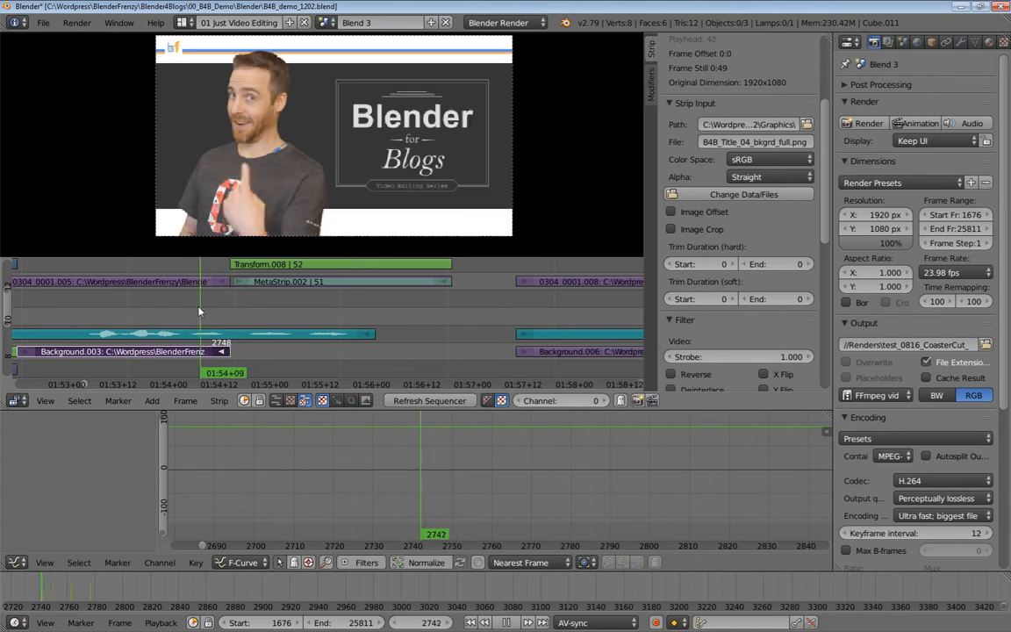
# Step: Play the sequence twice through the stepped zooms to check the retimed cut at frame 2749
pyautogui.keyDown('ctrl'); pyautogui.moveTo(183, 314); pyautogui.dragTo(252, 319, button='middle'); pyautogui.keyUp('ctrl')
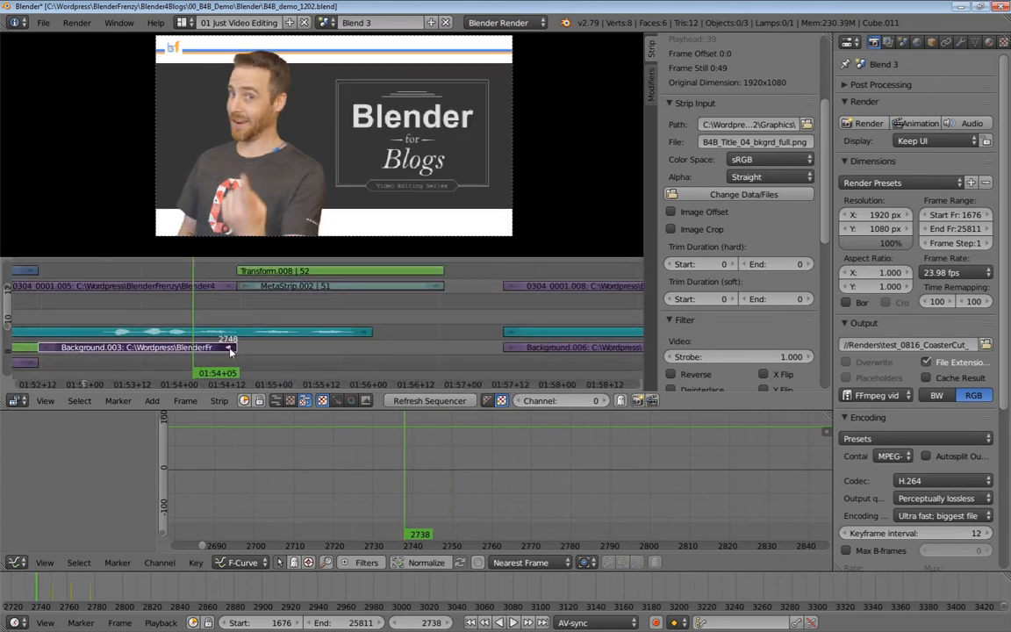
pyautogui.moveTo(230, 351); pyautogui.dragTo(298, 358, button='right')
pyautogui.press('Escape')
pyautogui.hotkey('alt', 'a')
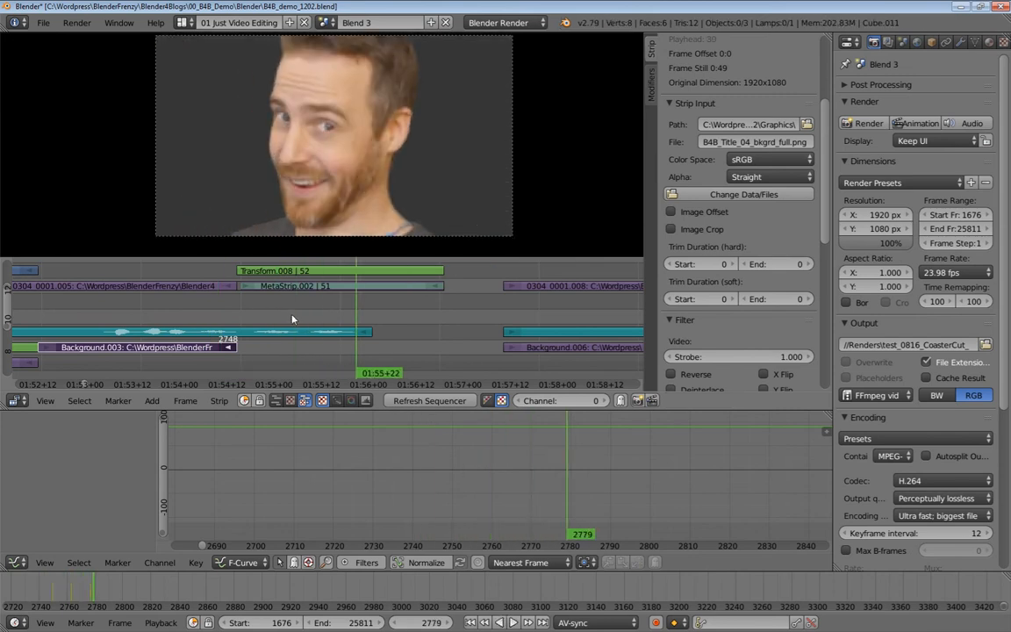
pyautogui.scroll(-2, 263, 316)
pyautogui.click(211, 320)
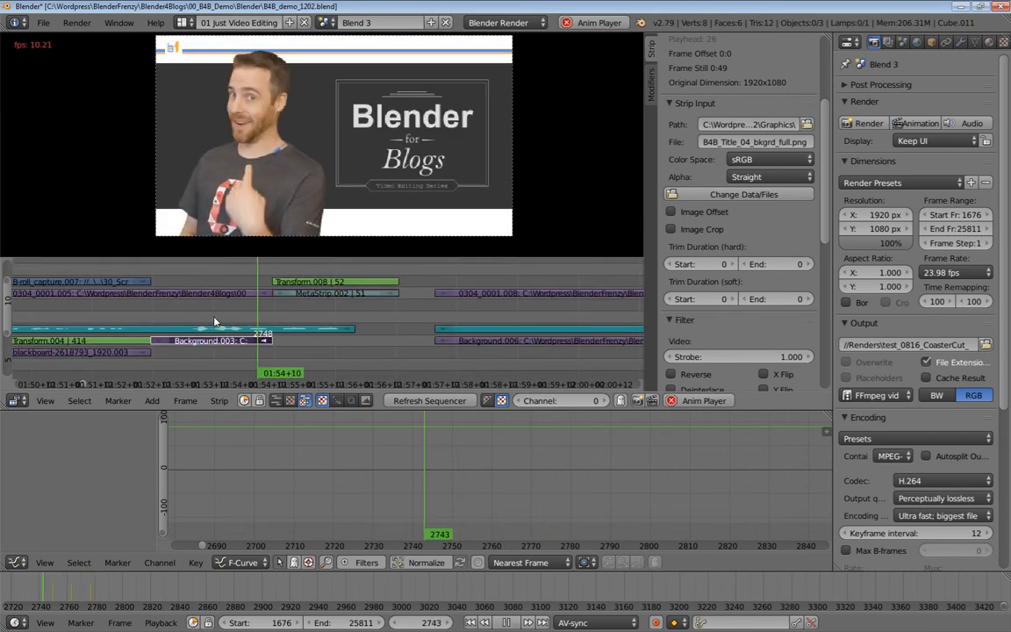
pyautogui.hotkey('alt', 'a')
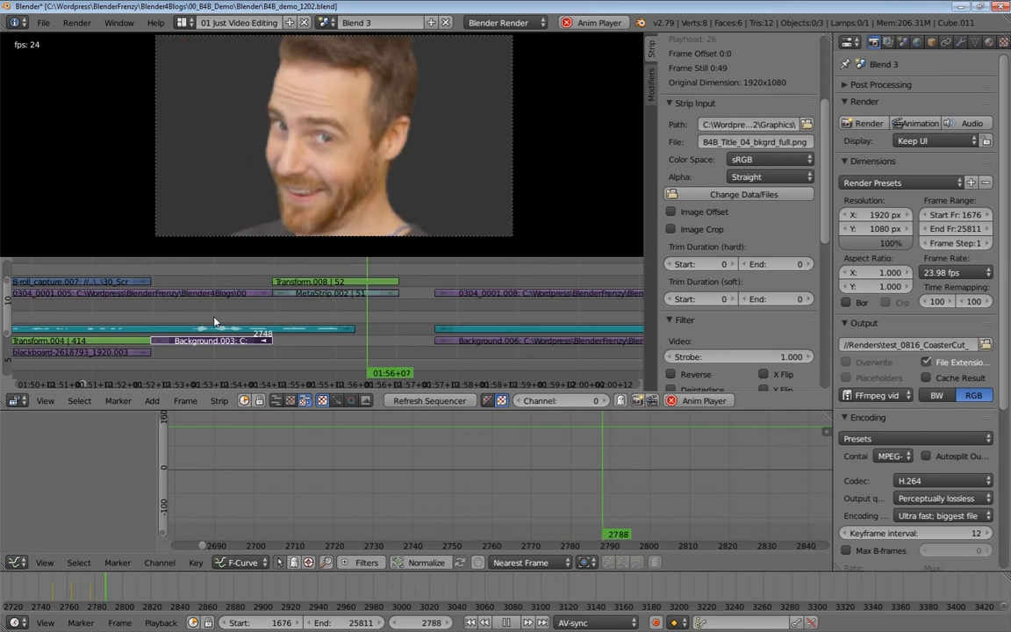
pyautogui.scroll(4, 354, 321)
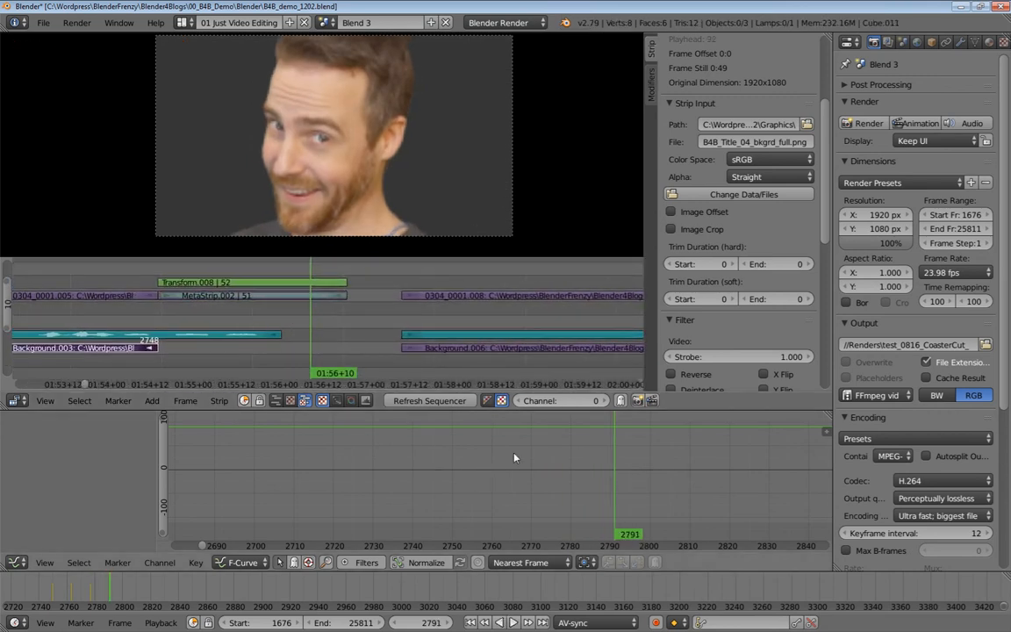
# Step: Try Bounce interpolation on all keyframes of Transform.008 and play the zooms from just before frame 2750
pyautogui.rightClick(302, 284)
pyautogui.scroll(7, 505, 465)
pyautogui.keyDown('ctrl'); pyautogui.moveTo(622, 454); pyautogui.dragTo(514, 467, button='middle'); pyautogui.keyUp('ctrl')
pyautogui.press('a')
pyautogui.press('a')
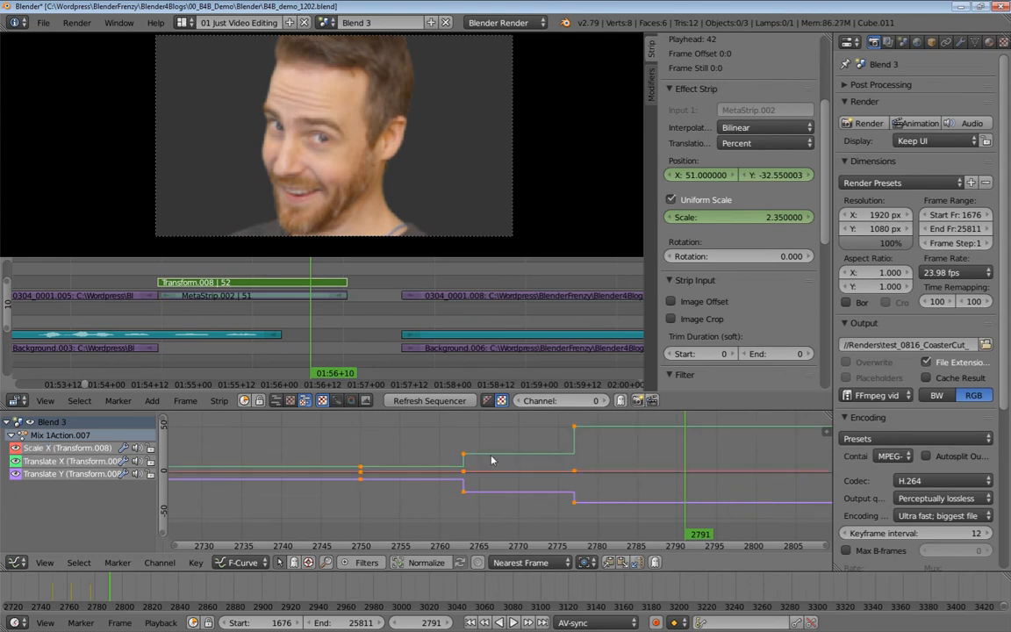
pyautogui.press('t')
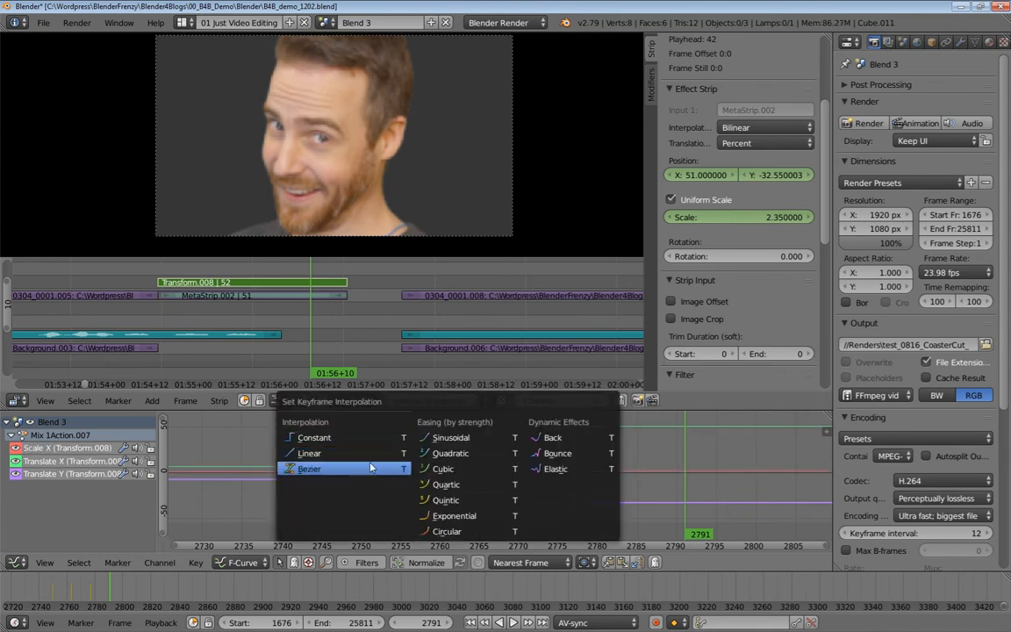
pyautogui.click(560, 455)
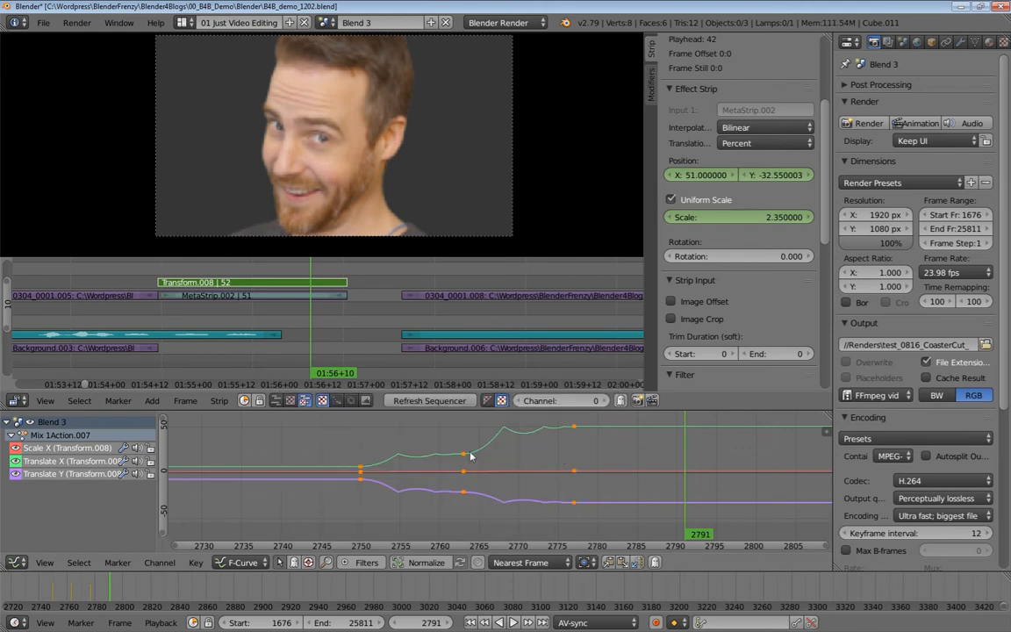
pyautogui.click(338, 448)
pyautogui.hotkey('alt', 'a')
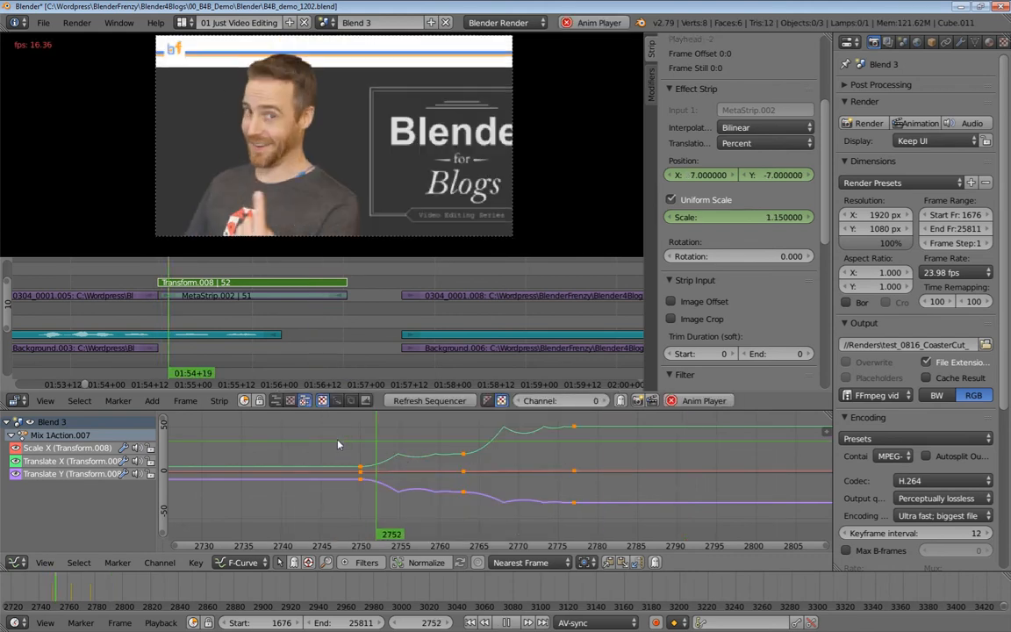
pyautogui.hotkey('alt', 'a')
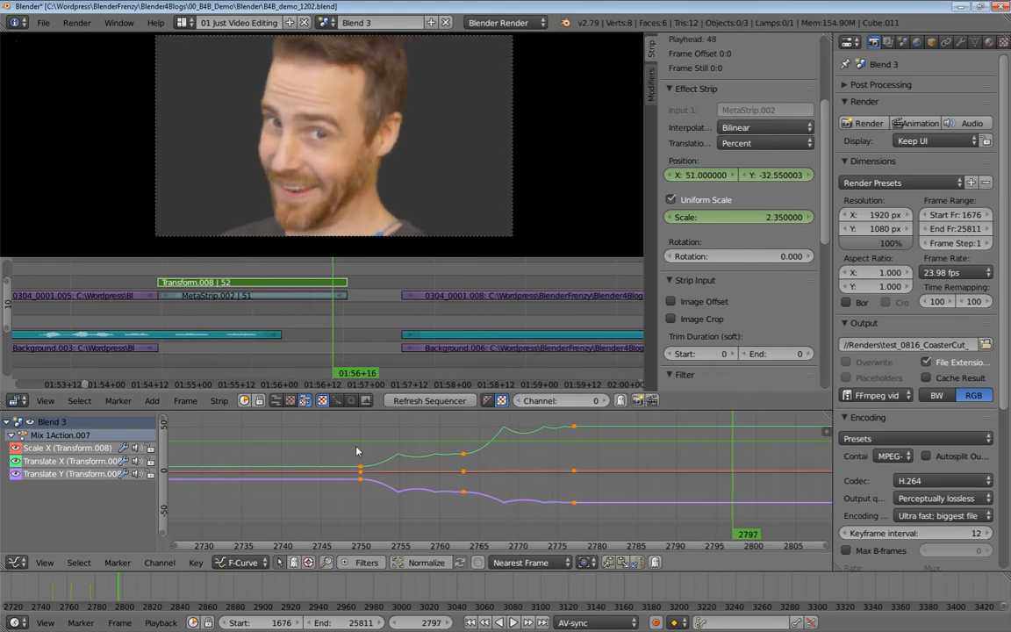
pyautogui.moveTo(349, 446); pyautogui.dragTo(545, 411)
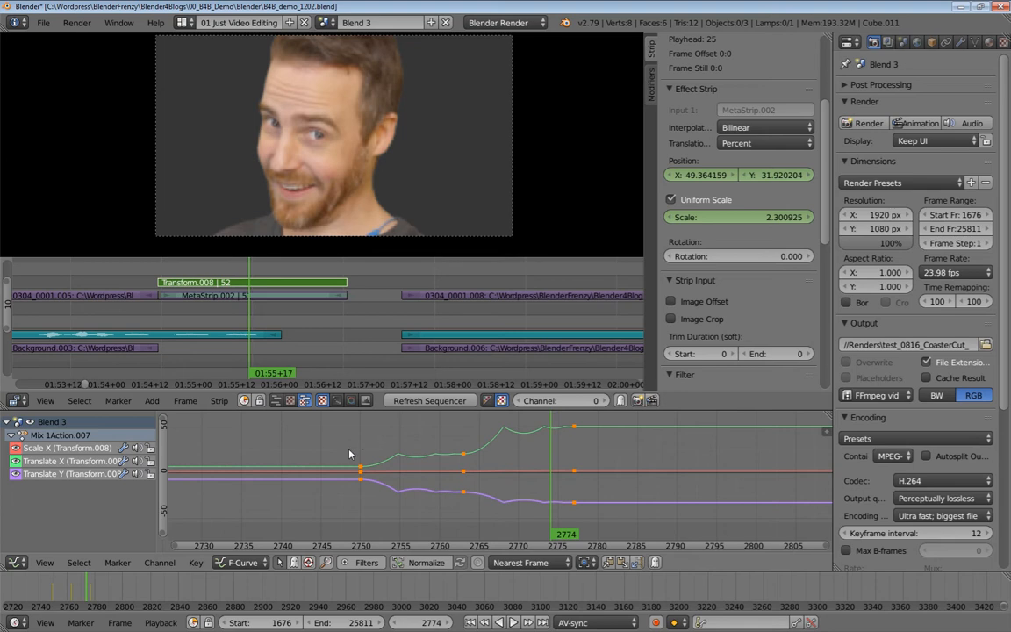
# Step: Set the interpolation of all Transform.008 keyframes to Constant
pyautogui.press('t')
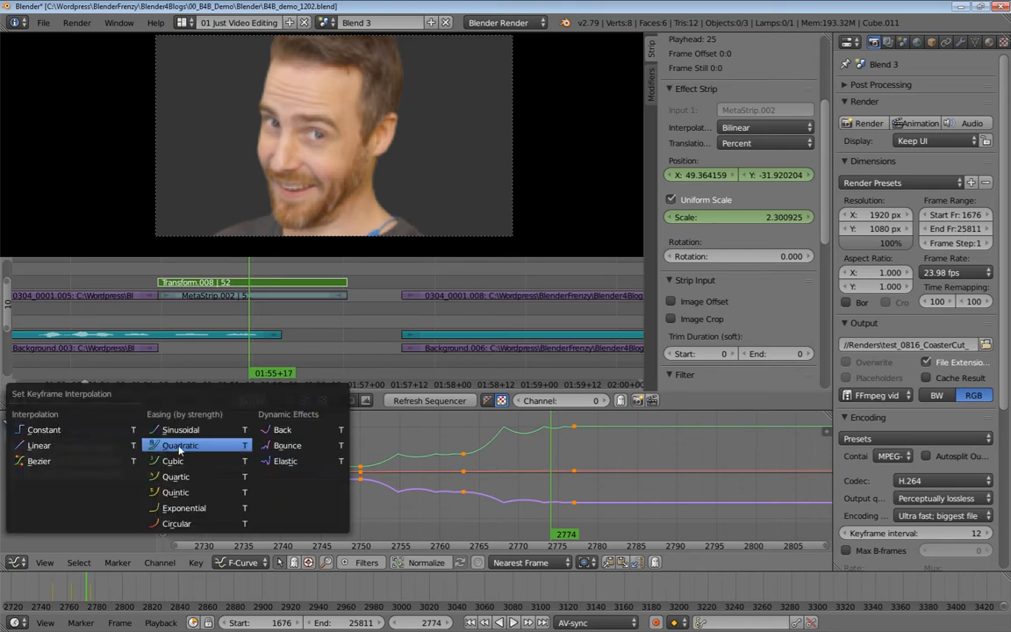
pyautogui.click(91, 430)
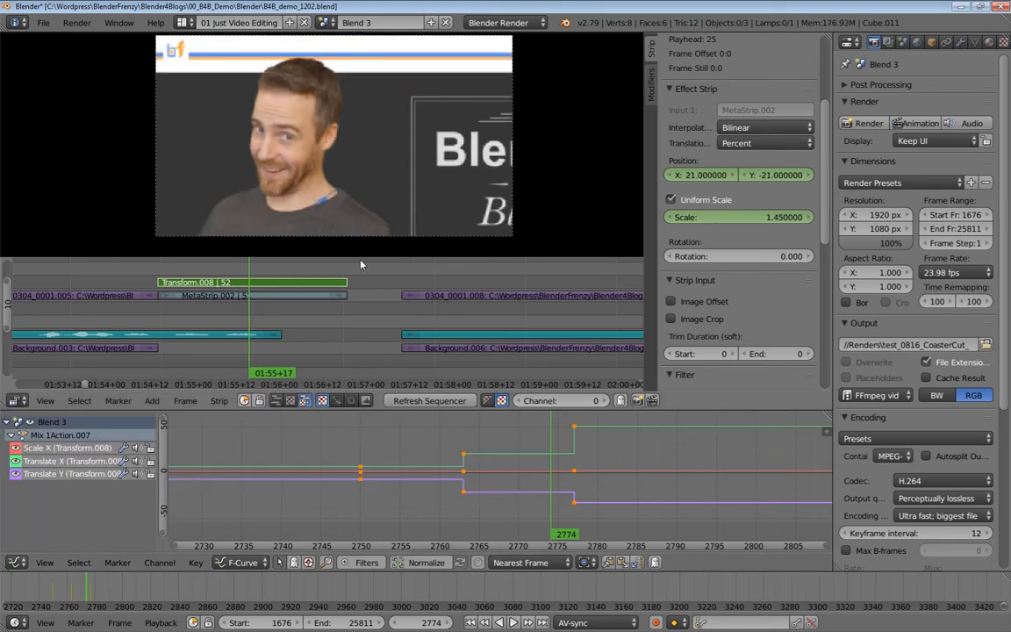
pyautogui.scroll(-2, 294, 291)
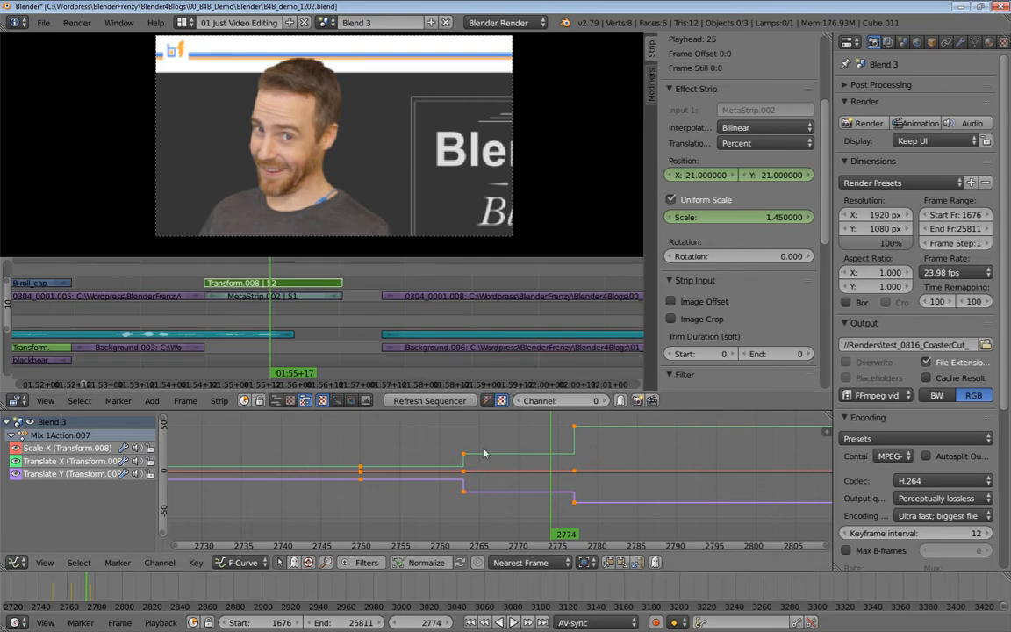
pyautogui.scroll(4, 224, 296)
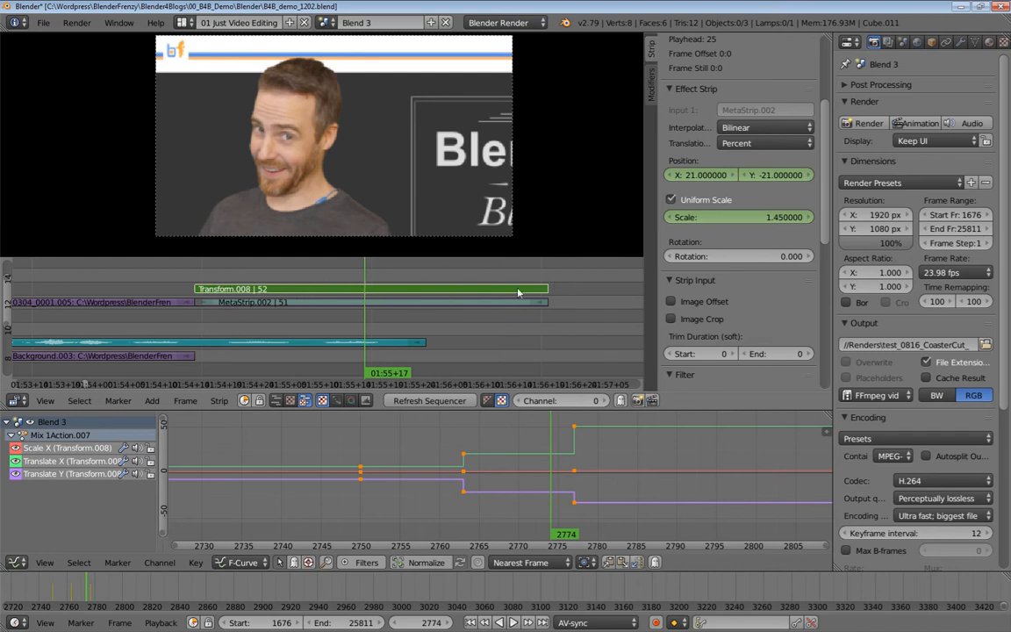
# Step: Remove the gap between the end of MetaStrip.002 and the start of 0304_0001.008
pyautogui.keyDown('ctrl'); pyautogui.moveTo(465, 321); pyautogui.dragTo(335, 313, button='middle'); pyautogui.keyUp('ctrl')
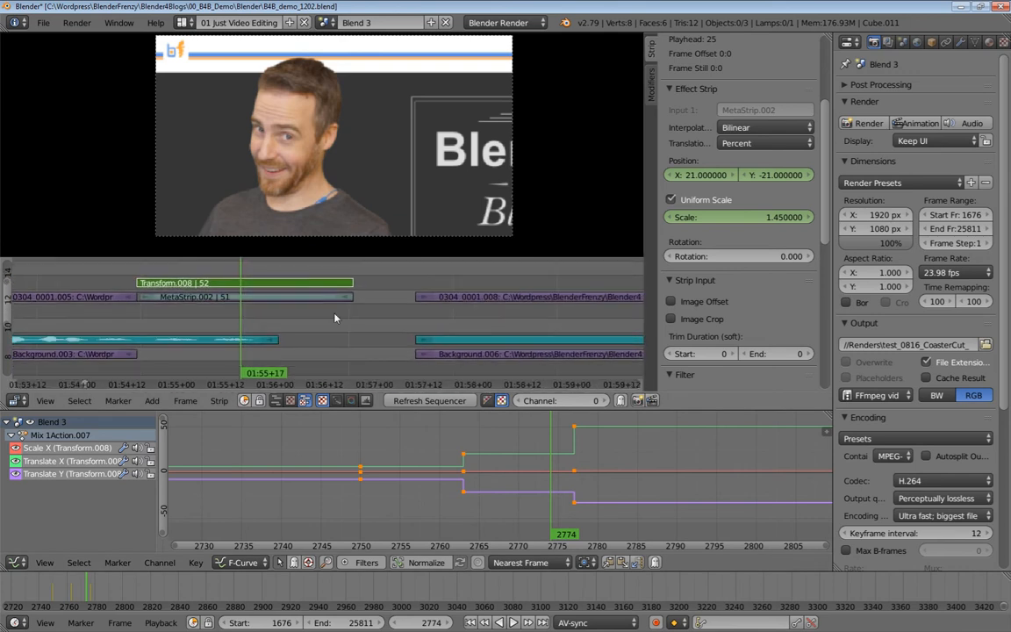
pyautogui.moveTo(328, 276); pyautogui.dragTo(271, 268, button='middle')
pyautogui.click(271, 269)
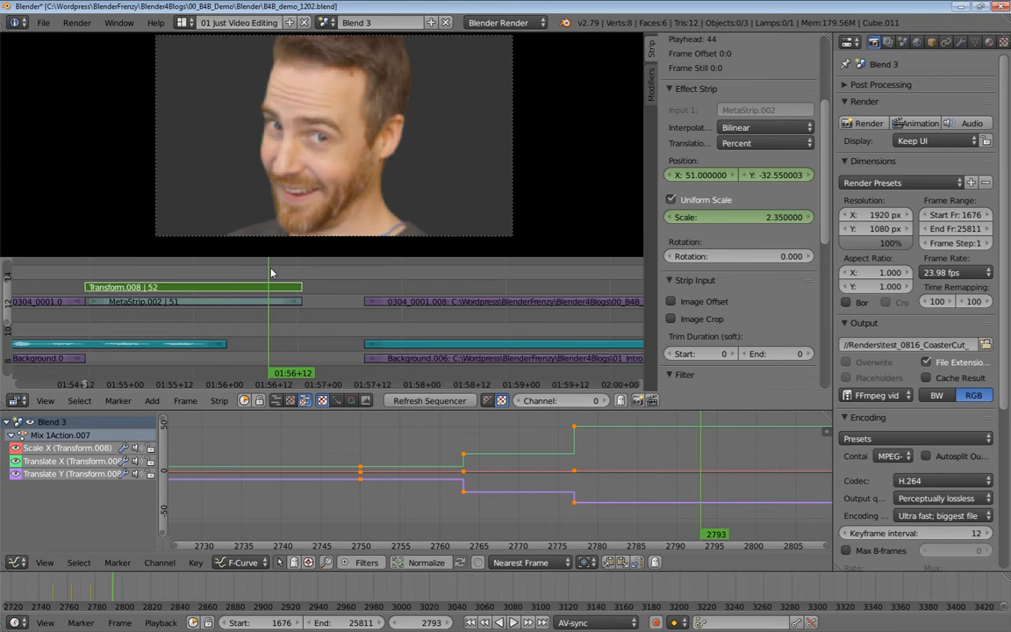
pyautogui.press('BackSpace')
pyautogui.keyDown('ctrl'); pyautogui.moveTo(308, 300); pyautogui.dragTo(313, 360, button='middle'); pyautogui.keyUp('ctrl')
# Step: Save the project over its current file, and save an incremented copy as B4B_demo_1203.blend
pyautogui.hotkey('ctrl', 's')
pyautogui.click(311, 357)
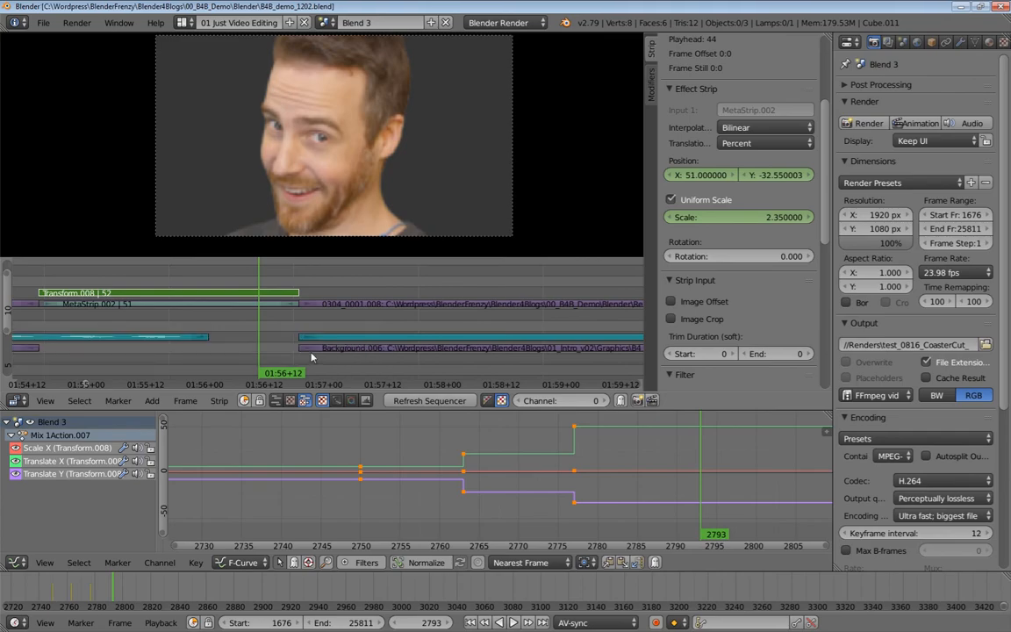
pyautogui.hotkey('ctrl', 'shift', 's')
pyautogui.press('KP_Add')
pyautogui.press('Return')
# Step: Play the sequence from frame 2793 across the closed gap into 0304_0001.008
pyautogui.keyDown('ctrl'); pyautogui.moveTo(453, 269); pyautogui.dragTo(313, 281, button='middle'); pyautogui.keyUp('ctrl')
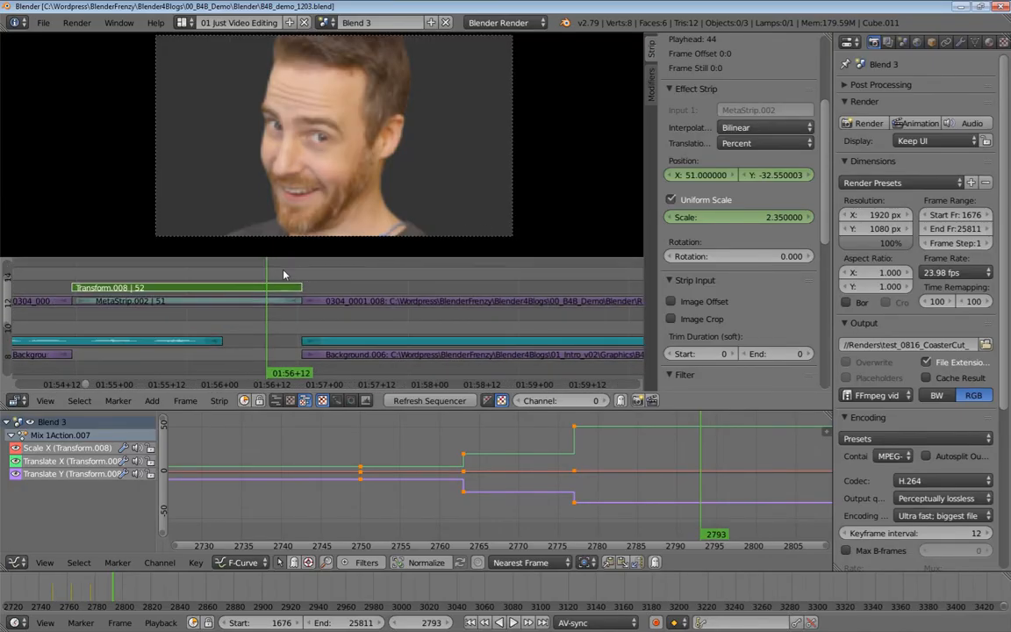
pyautogui.hotkey('alt', 'a')
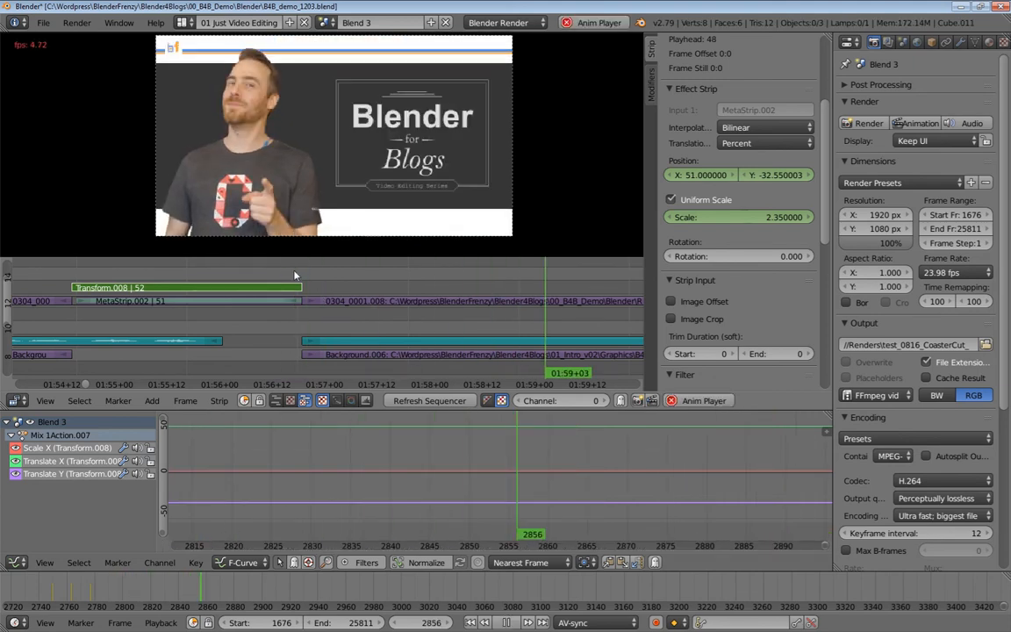
pyautogui.hotkey('alt', 'a')
# Step: Around 25+09, unmute the short white strip, the BOOP sound strip, and Phase1_PreCut_Footage.002 with its audio strip
pyautogui.keyDown('ctrl'); pyautogui.moveTo(361, 278); pyautogui.dragTo(375, 309, button='middle'); pyautogui.keyUp('ctrl')
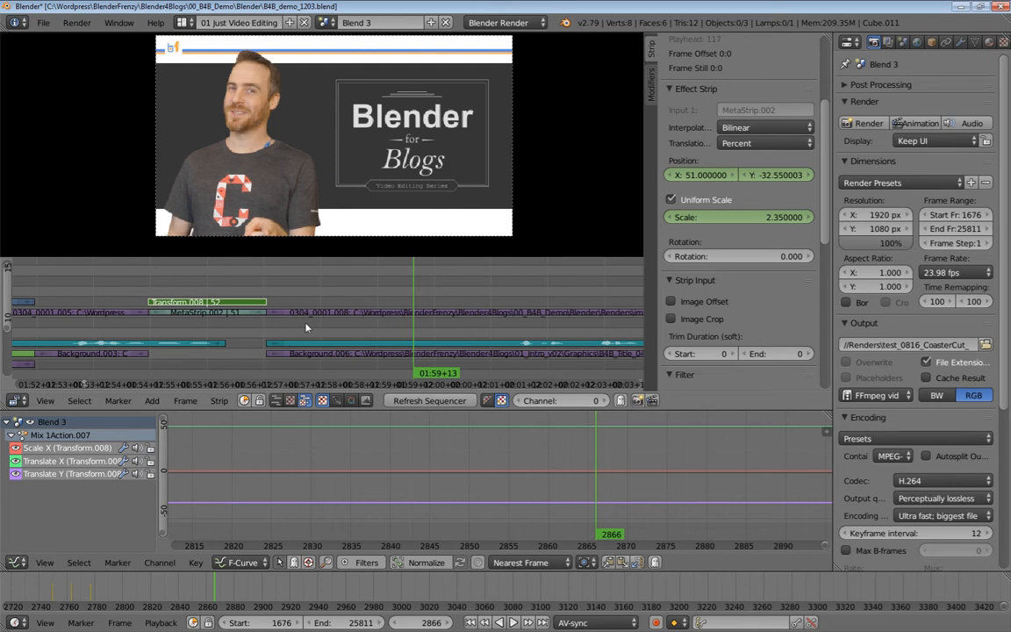
pyautogui.keyDown('ctrl'); pyautogui.moveTo(347, 339); pyautogui.dragTo(419, 312, button='middle'); pyautogui.keyUp('ctrl')
pyautogui.moveTo(204, 325); pyautogui.dragTo(265, 324, button='middle')
pyautogui.keyDown('ctrl'); pyautogui.moveTo(205, 314); pyautogui.dragTo(392, 319, button='middle'); pyautogui.keyUp('ctrl')
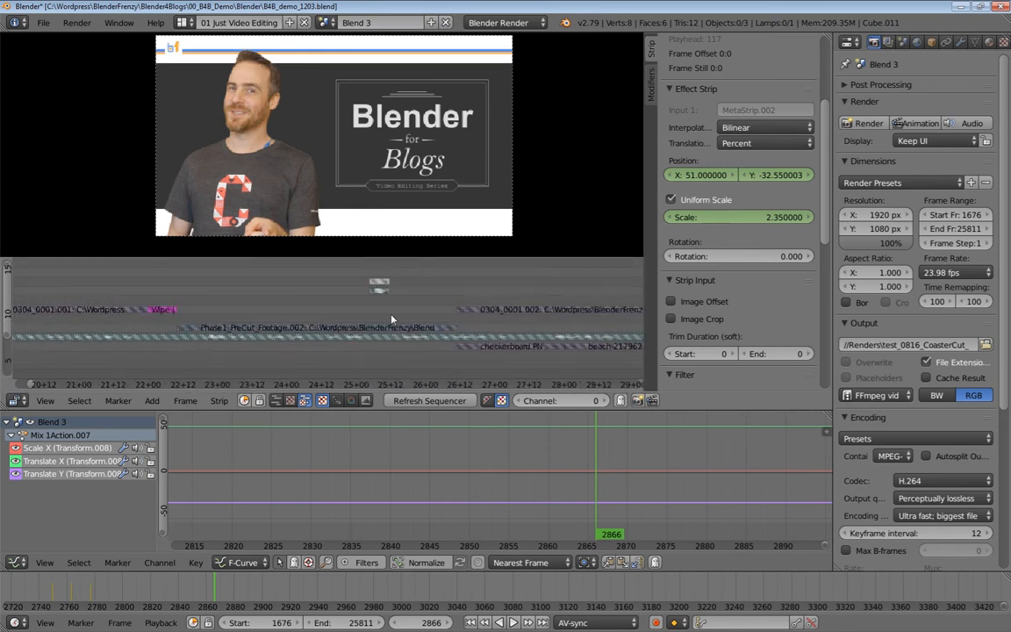
pyautogui.rightClick(380, 283)
pyautogui.keyDown('shift'); pyautogui.rightClick(381, 292); pyautogui.keyUp('shift')
pyautogui.click(370, 273)
pyautogui.hotkey('alt', 'a')
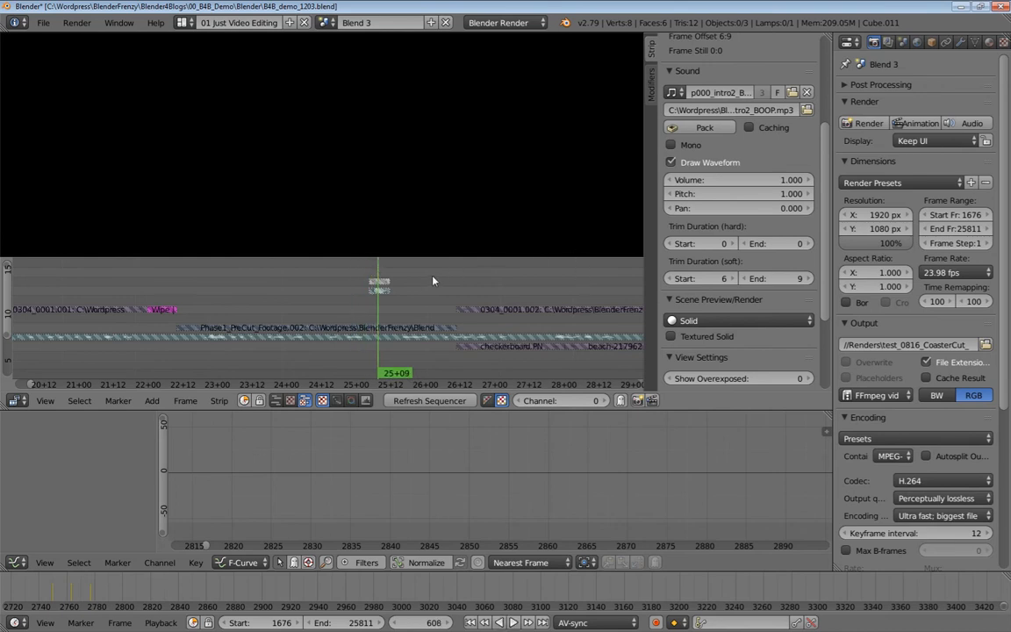
pyautogui.rightClick(379, 284)
pyautogui.keyDown('shift'); pyautogui.rightClick(380, 293); pyautogui.keyUp('shift')
pyautogui.rightClick(386, 328)
pyautogui.keyDown('shift'); pyautogui.rightClick(384, 338); pyautogui.keyUp('shift')
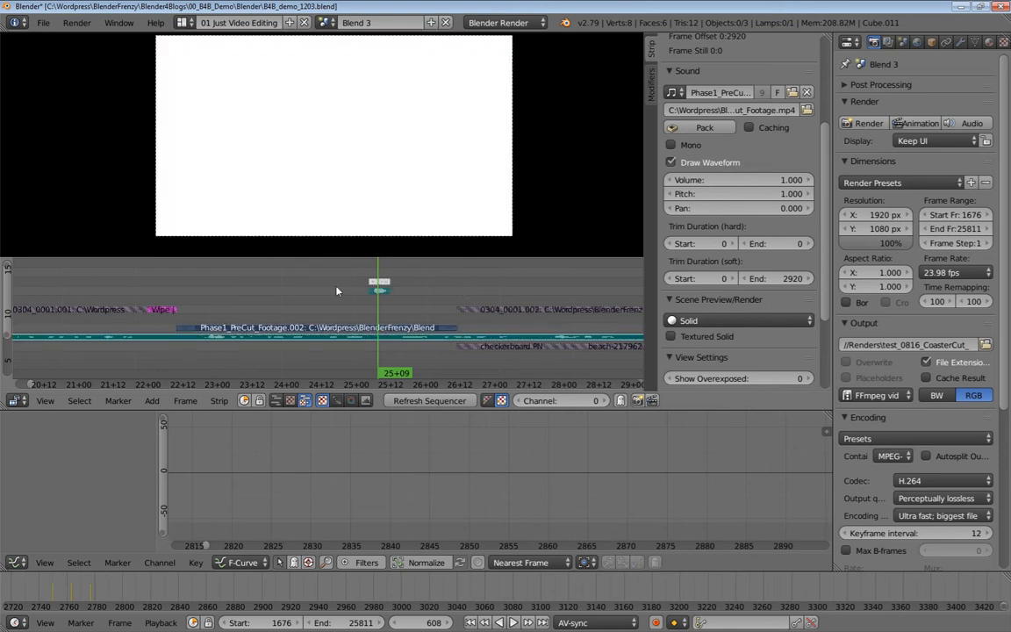
# Step: Play the unmuted footage from about frame 548 through the white flash and BOOP sound
pyautogui.hotkey('shift', 'alt', 'a')
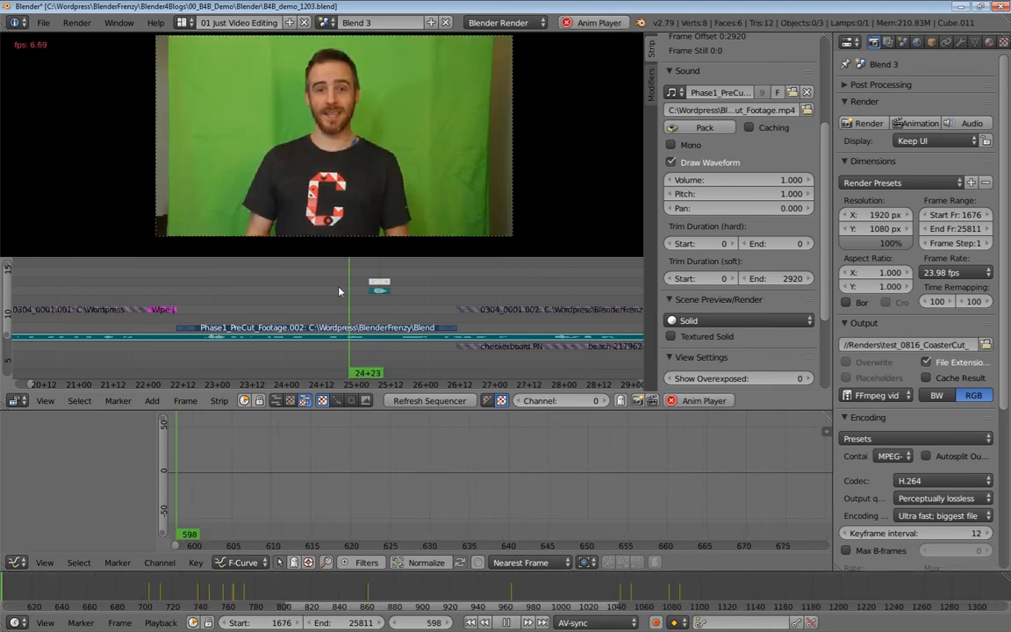
pyautogui.hotkey('alt', 'a')
pyautogui.hotkey('alt', 'a')
pyautogui.click(204, 302)
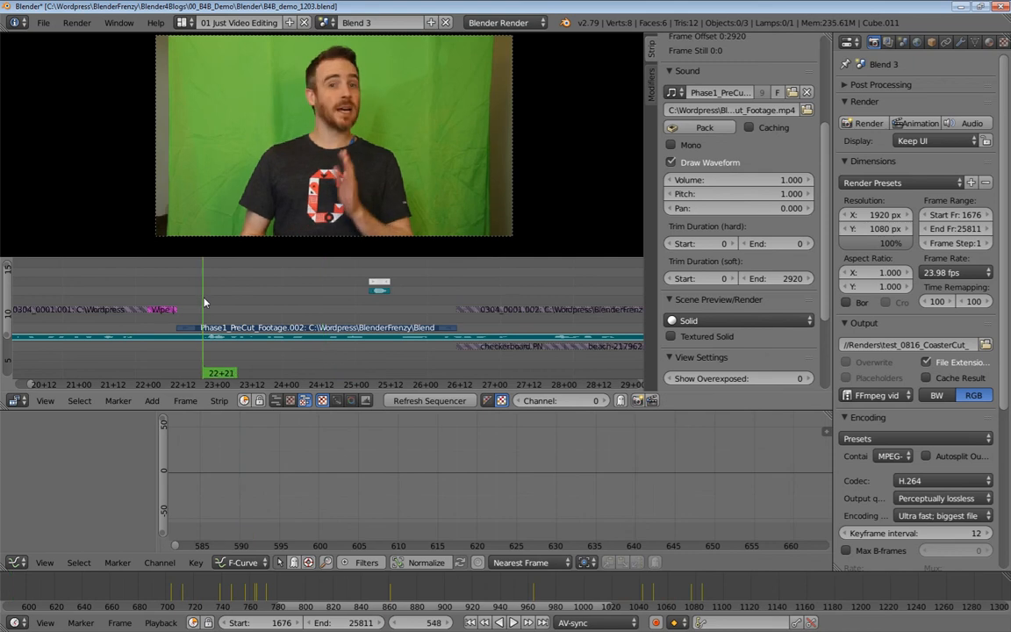
pyautogui.hotkey('alt', 'a')
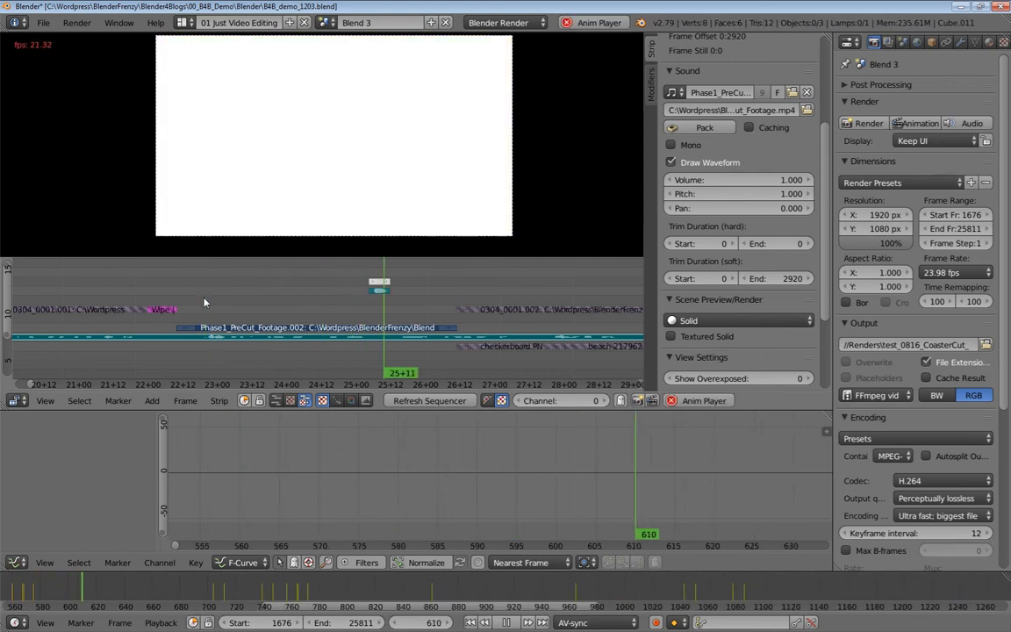
pyautogui.hotkey('alt', 'a')
# Step: Duplicate the white strip and BOOP sound strip, placing the copies about one second later, just after 26+02
pyautogui.moveTo(381, 295); pyautogui.dragTo(282, 306, button='middle')
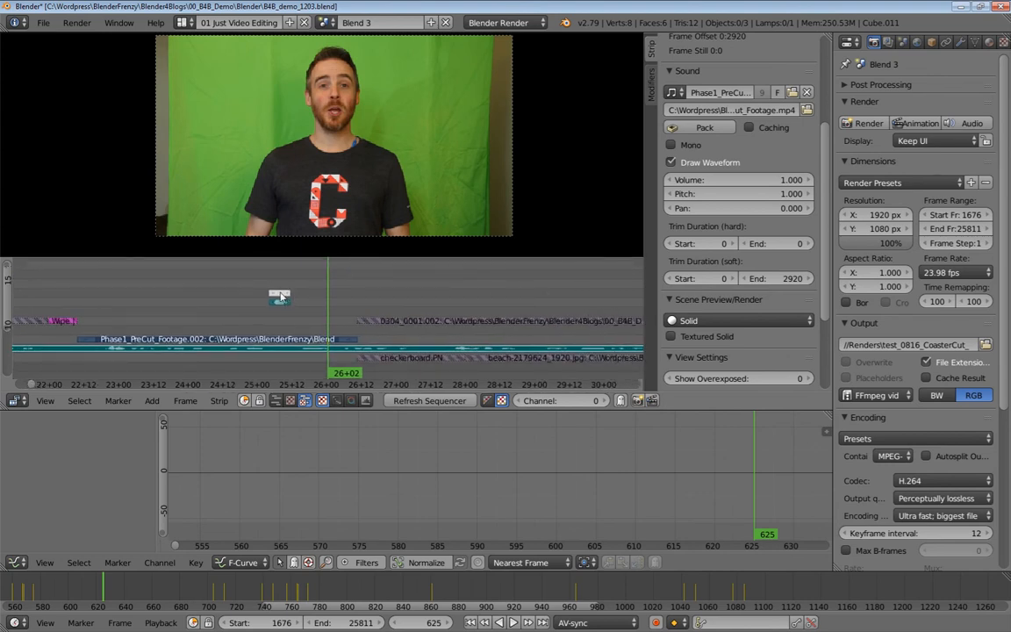
pyautogui.rightClick(280, 294)
pyautogui.keyDown('shift'); pyautogui.rightClick(280, 302); pyautogui.keyUp('shift')
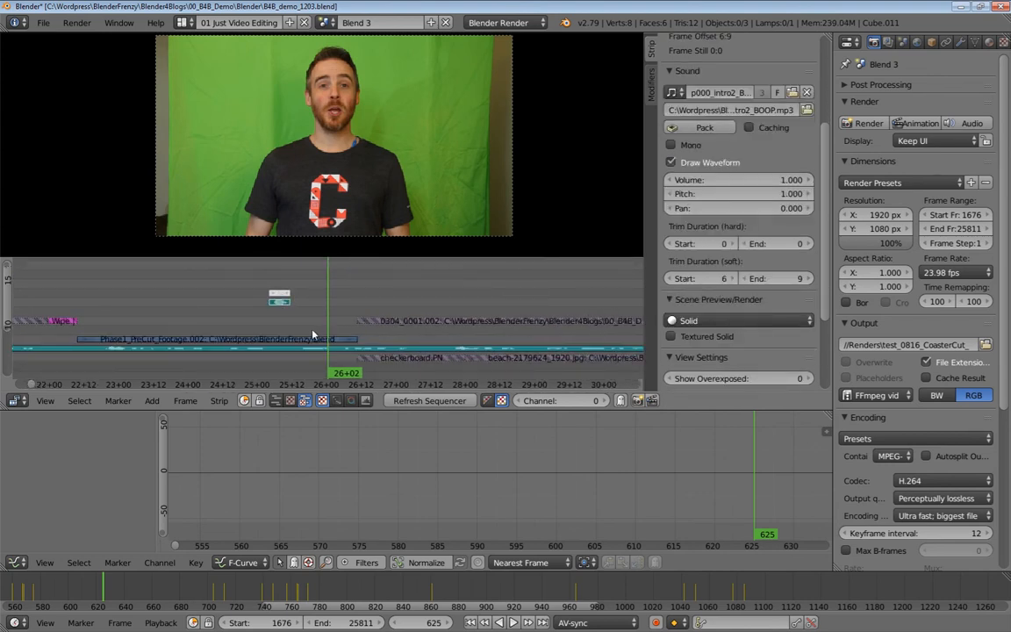
pyautogui.hotkey('shift', 'd')
pyautogui.click(395, 309)
# Step: Mute the original white strip and BOOP sound strip together with Phase1_PreCut_Footage.002 and its audio strip
pyautogui.rightClick(279, 293)
pyautogui.keyDown('shift'); pyautogui.rightClick(279, 302); pyautogui.keyUp('shift')
pyautogui.keyDown('shift'); pyautogui.rightClick(278, 339); pyautogui.keyUp('shift')
pyautogui.keyDown('shift'); pyautogui.rightClick(278, 349); pyautogui.keyUp('shift')
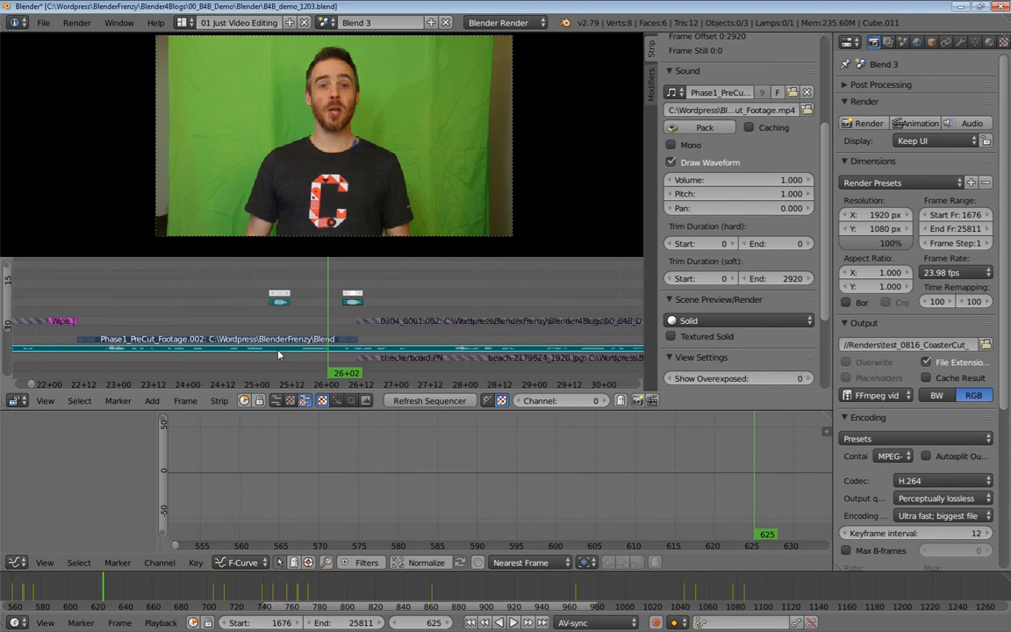
pyautogui.press('h')
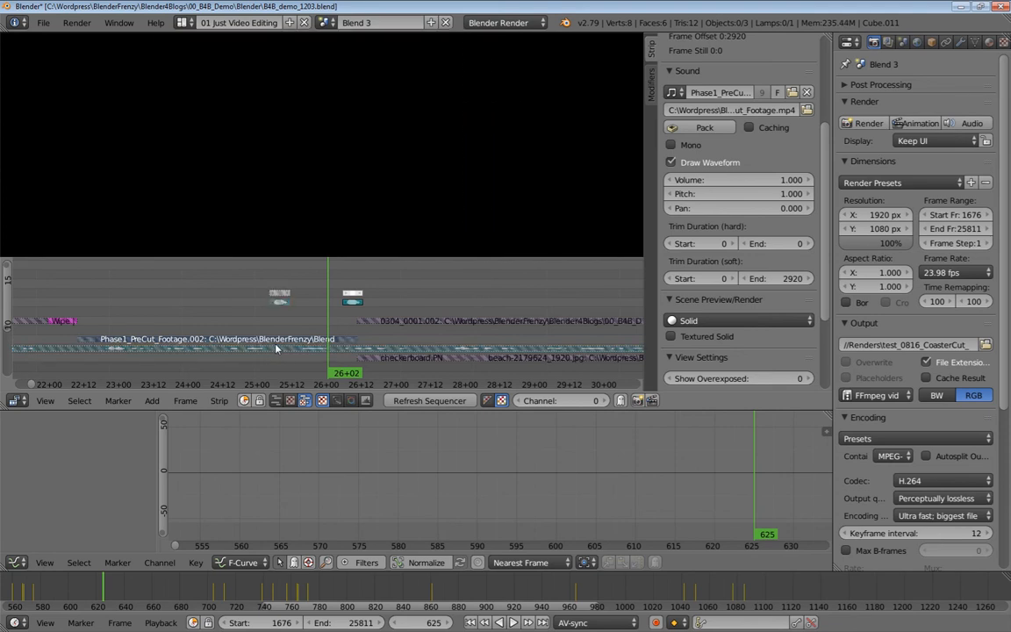
# Step: Move the duplicated white strip and BOOP sound strip along the timeline to about 01:57, near the end of MetaStrip.002
pyautogui.rightClick(352, 294)
pyautogui.keyDown('shift'); pyautogui.rightClick(354, 302); pyautogui.keyUp('shift')
pyautogui.keyDown('ctrl'); pyautogui.moveTo(435, 326); pyautogui.dragTo(79, 325, button='middle'); pyautogui.keyUp('ctrl')
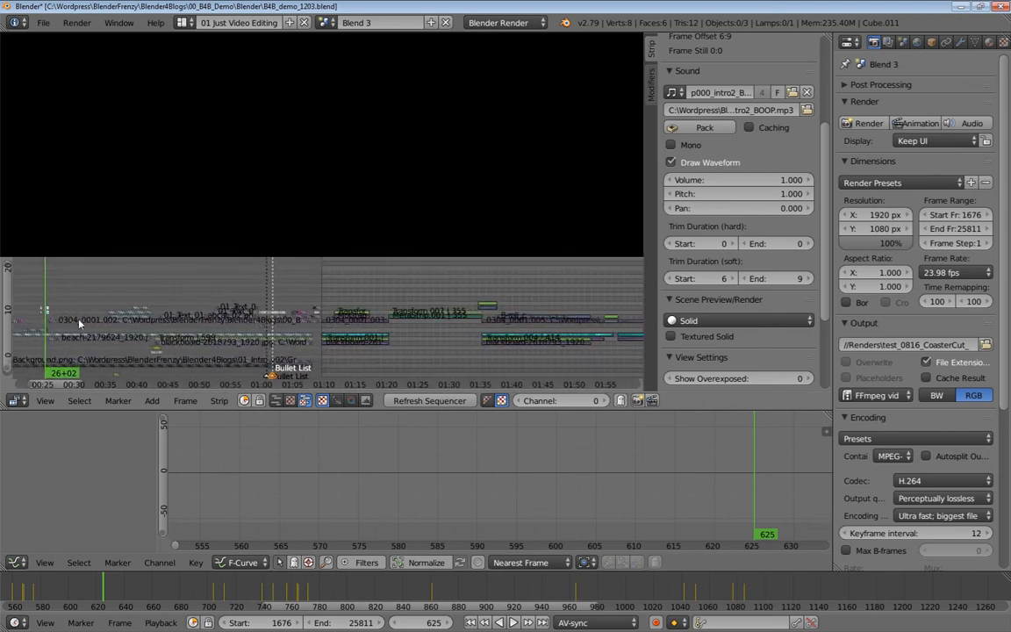
pyautogui.press('g')
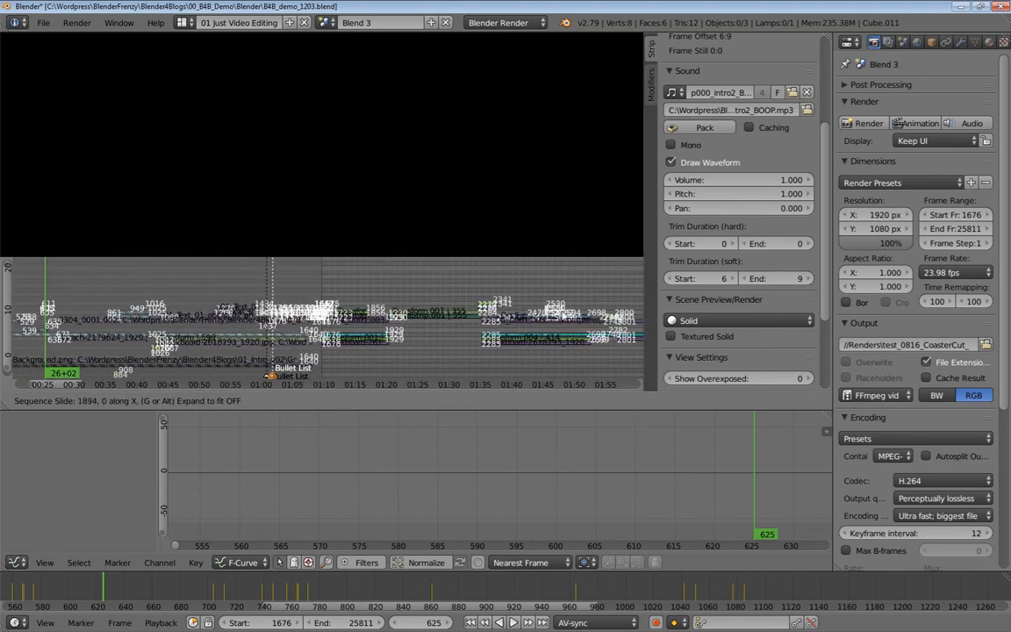
pyautogui.click(628, 321)
pyautogui.moveTo(621, 314); pyautogui.dragTo(183, 311, button='middle')
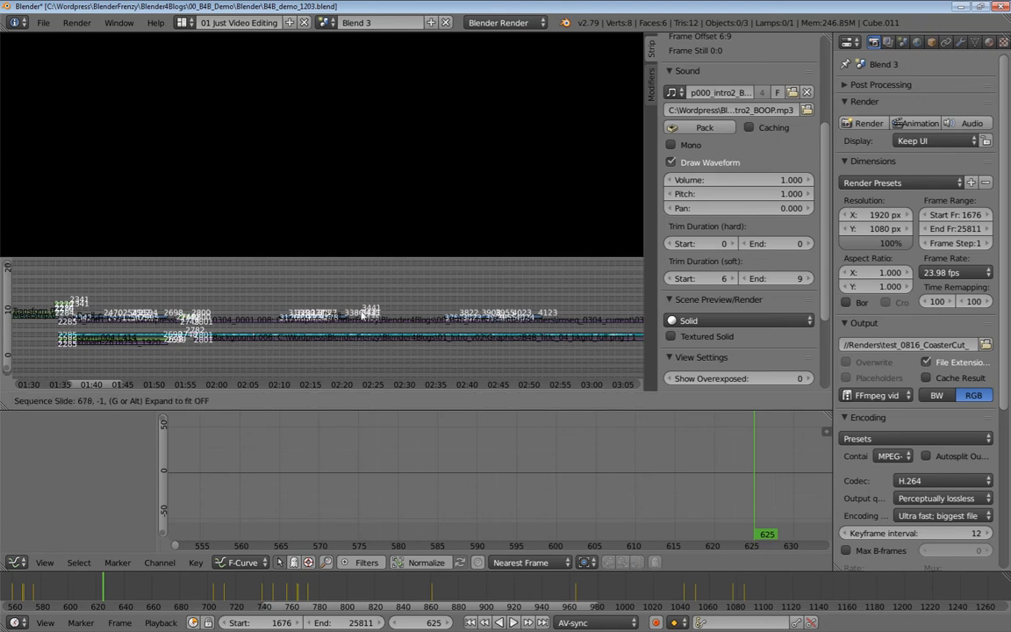
pyautogui.moveTo(501, 275); pyautogui.dragTo(307, 304, button='middle')
pyautogui.press('g')
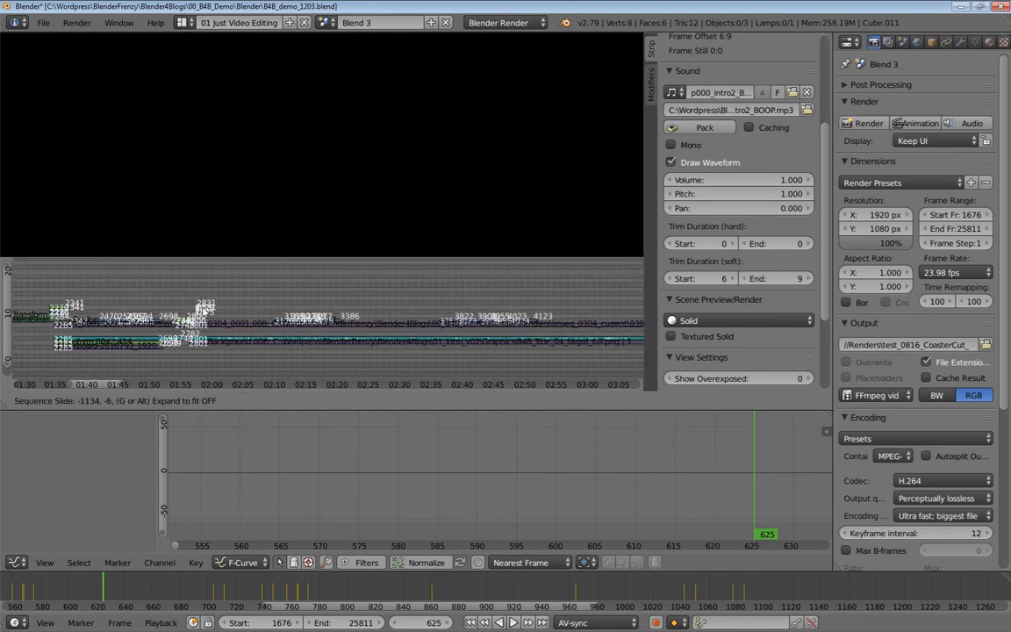
pyautogui.click(196, 315)
pyautogui.moveTo(197, 315); pyautogui.dragTo(224, 309, button='middle')
# Step: Shift the moved white strip and BOOP sound strip slightly earlier so they straddle the cut at the end of MetaStrip.002
pyautogui.press('b')
pyautogui.moveTo(220, 297); pyautogui.dragTo(240, 347)
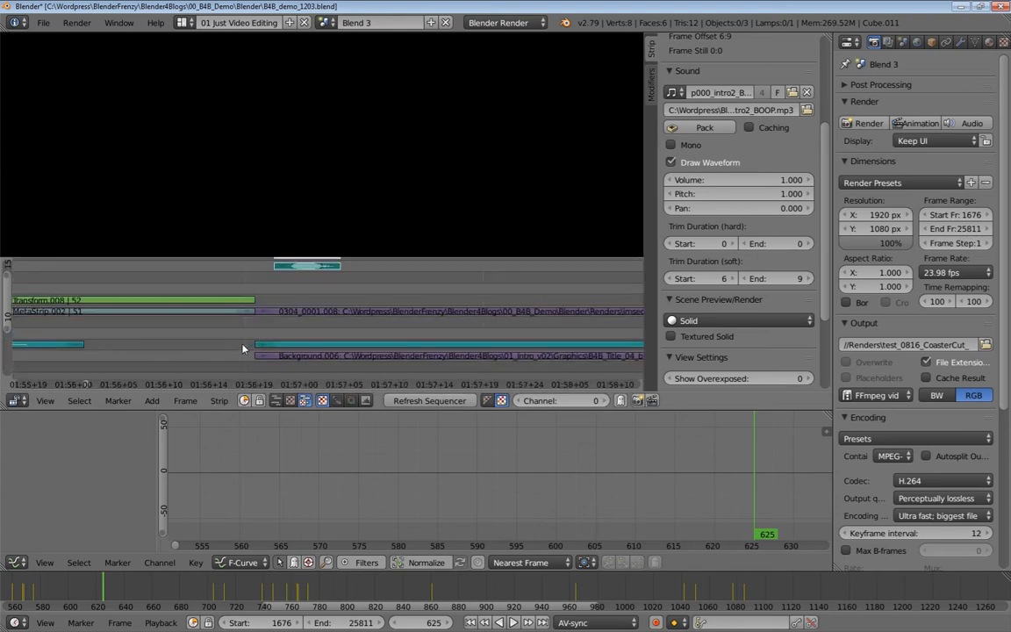
pyautogui.keyDown('ctrl'); pyautogui.moveTo(294, 322); pyautogui.dragTo(276, 332, button='middle'); pyautogui.keyUp('ctrl')
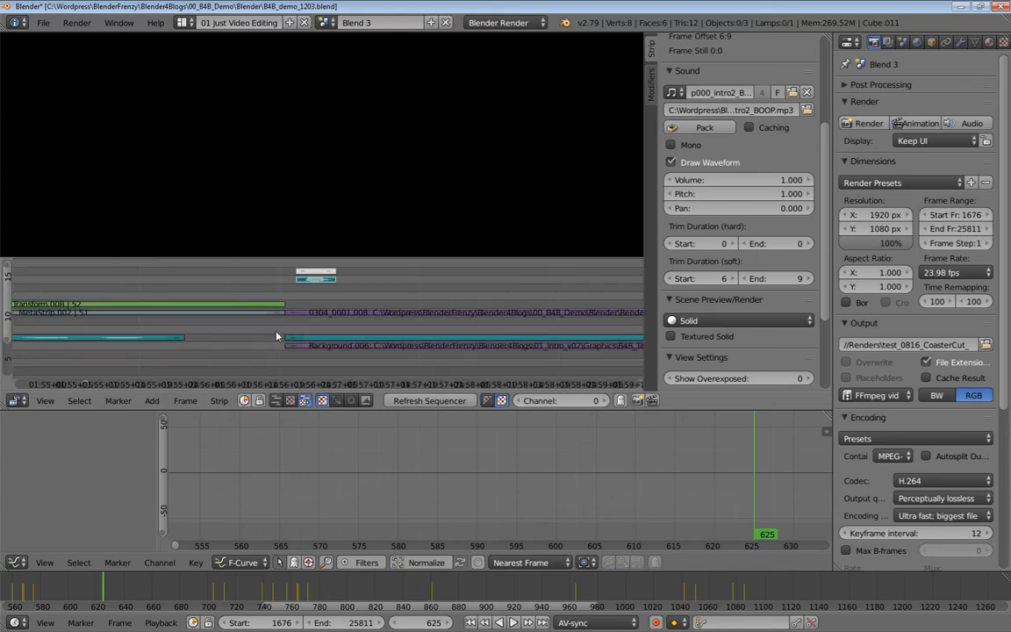
pyautogui.moveTo(282, 290); pyautogui.dragTo(290, 286)
pyautogui.rightClick(314, 272)
pyautogui.keyDown('shift'); pyautogui.rightClick(315, 280); pyautogui.keyUp('shift')
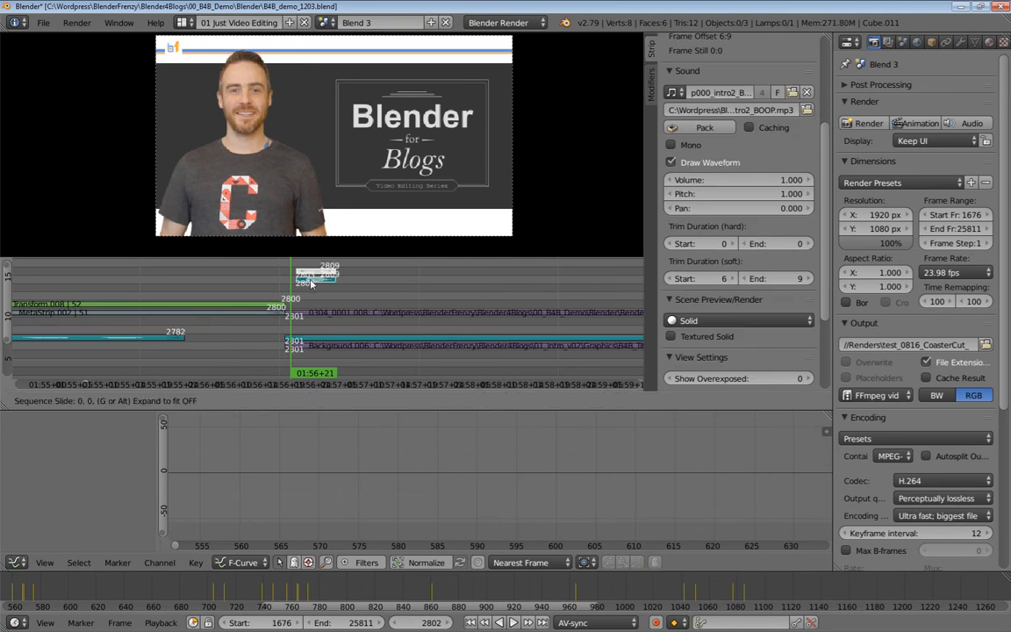
pyautogui.press('g')
pyautogui.click(287, 284)
# Step: Play the edit from about 01:53 through the relocated white flash and BOOP sound
pyautogui.keyDown('ctrl'); pyautogui.moveTo(286, 296); pyautogui.dragTo(269, 286, button='middle'); pyautogui.keyUp('ctrl')
pyautogui.moveTo(285, 285); pyautogui.dragTo(368, 299)
pyautogui.hotkey('alt', 'a')
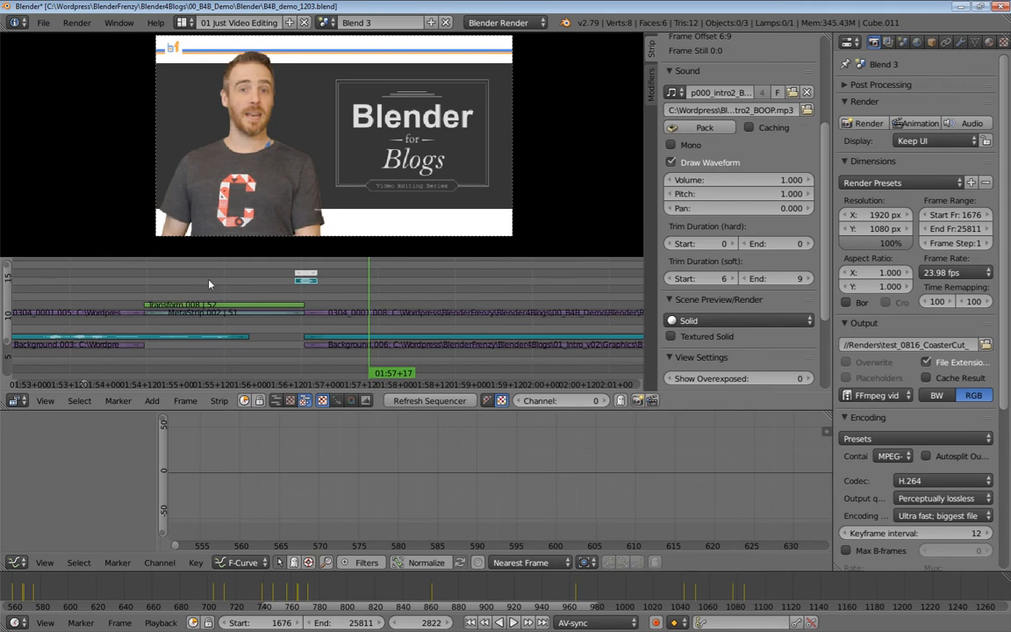
pyautogui.moveTo(208, 279); pyautogui.dragTo(111, 281)
pyautogui.click(28, 280)
pyautogui.hotkey('alt', 'a')
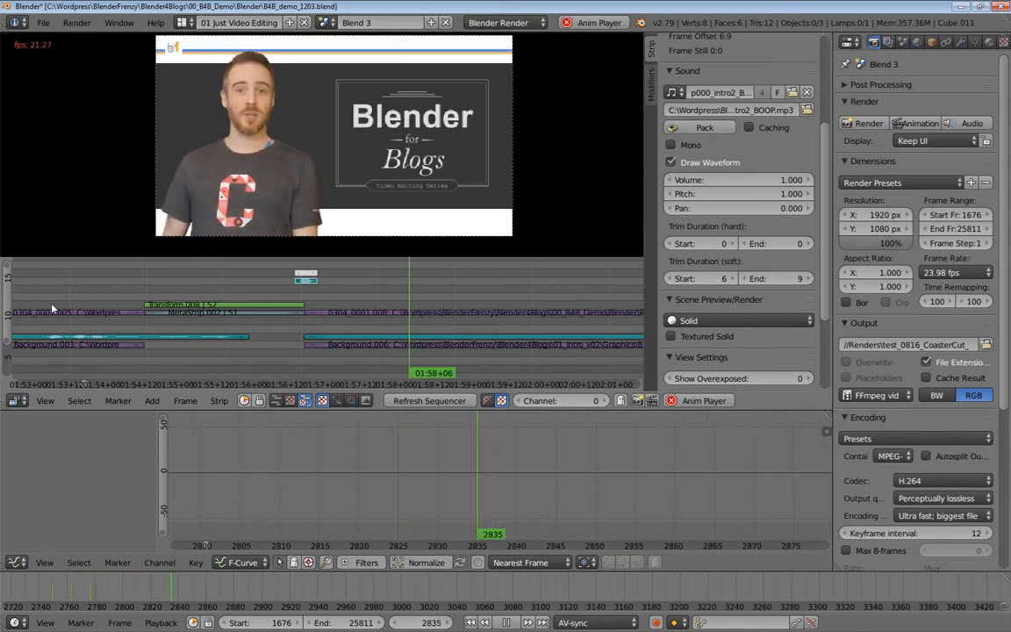
pyautogui.hotkey('alt', 'a')
pyautogui.moveTo(71, 303); pyautogui.dragTo(157, 303, button='middle')
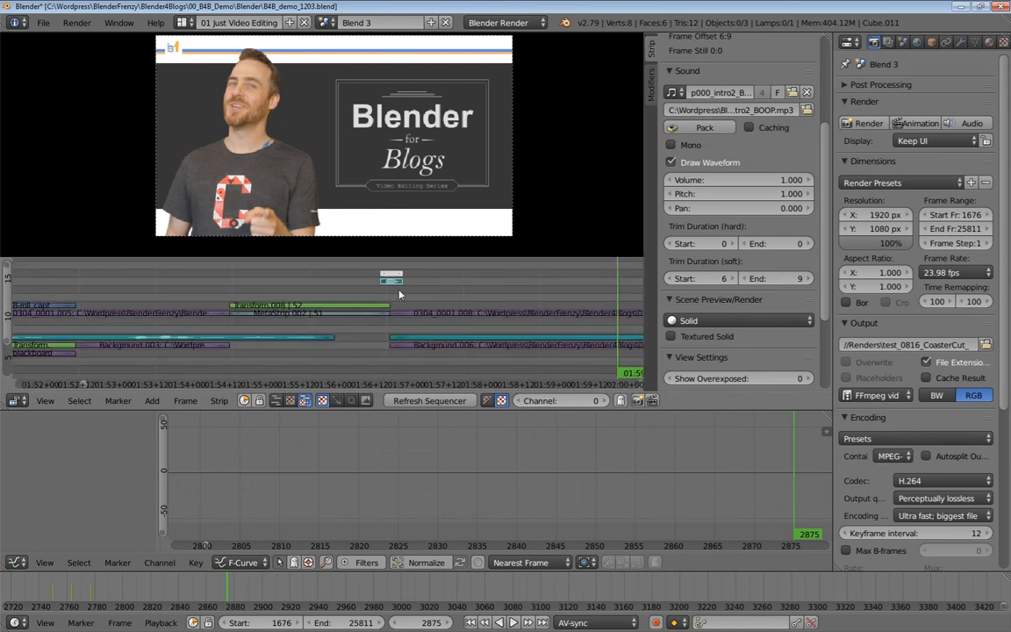
# Step: Play the footage just after B-roll_capture.007 ends, replay it, and stop the playhead at 01:52+19
pyautogui.moveTo(330, 303)
pyautogui.mouseDown(button='middle')
pyautogui.moveTo(349, 301)
pyautogui.moveTo(315, 292)
pyautogui.moveTo(314, 321)
pyautogui.moveTo(319, 310)
pyautogui.moveTo(331, 319)
pyautogui.mouseUp(button='middle')
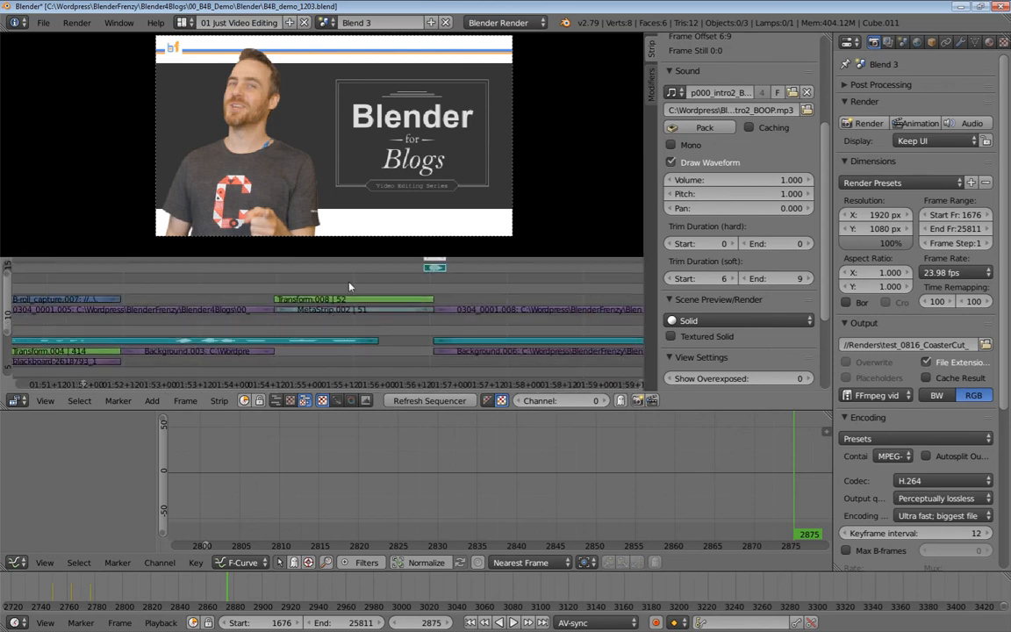
pyautogui.click(122, 291)
pyautogui.hotkey('alt', 'a')
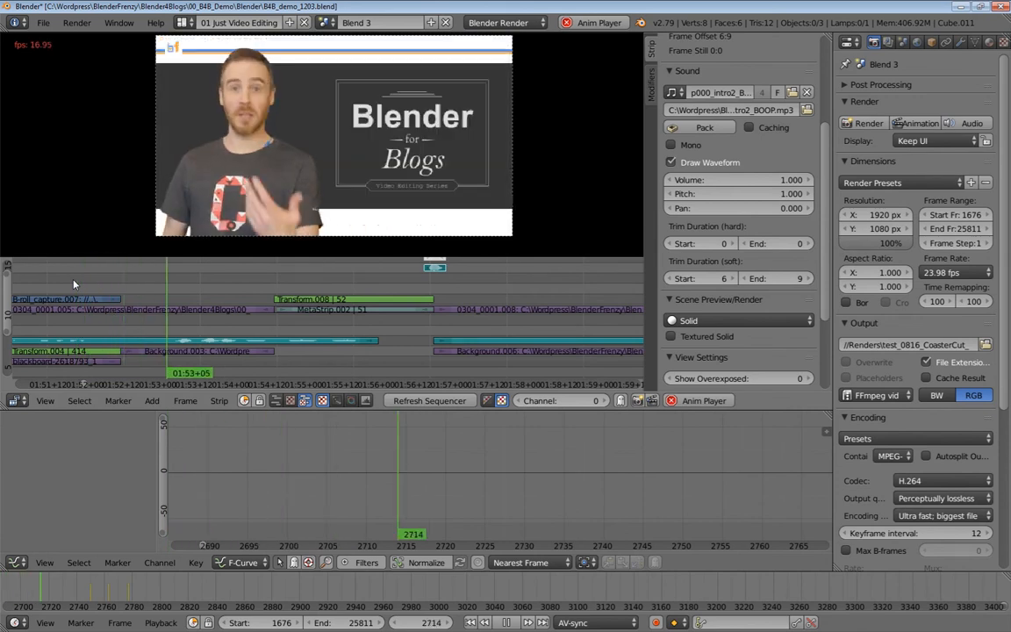
pyautogui.hotkey('alt', 'a')
pyautogui.click(123, 291)
pyautogui.hotkey('alt', 'a')
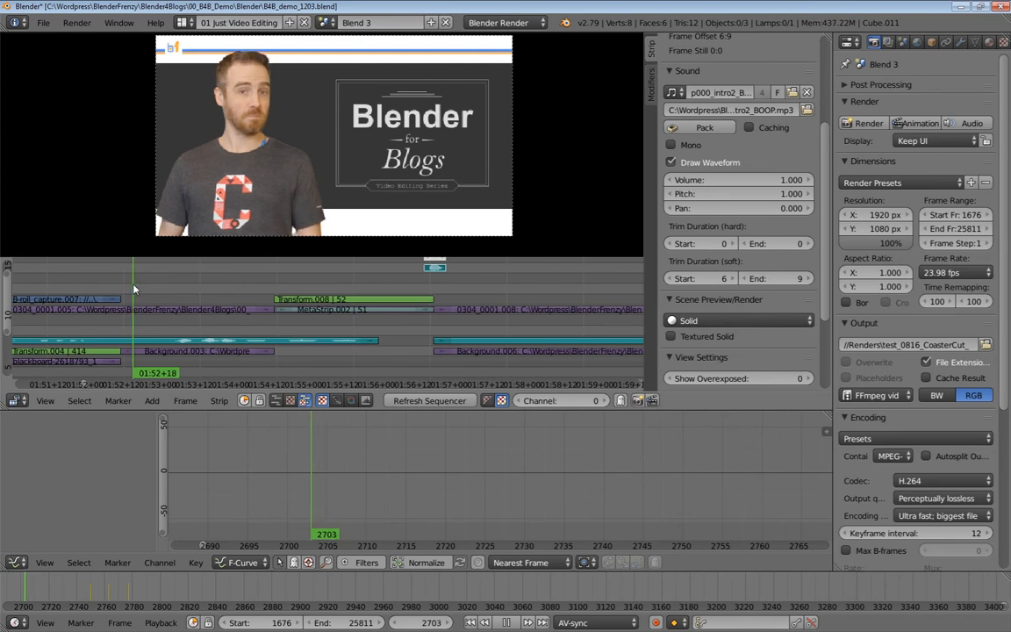
# Step: Snap the ends of B-roll_capture.007 and blackboard-2618793_1920.003 and the start of Background.003 to the playhead at 01:52+19
pyautogui.moveTo(123, 312); pyautogui.dragTo(283, 323, button='middle')
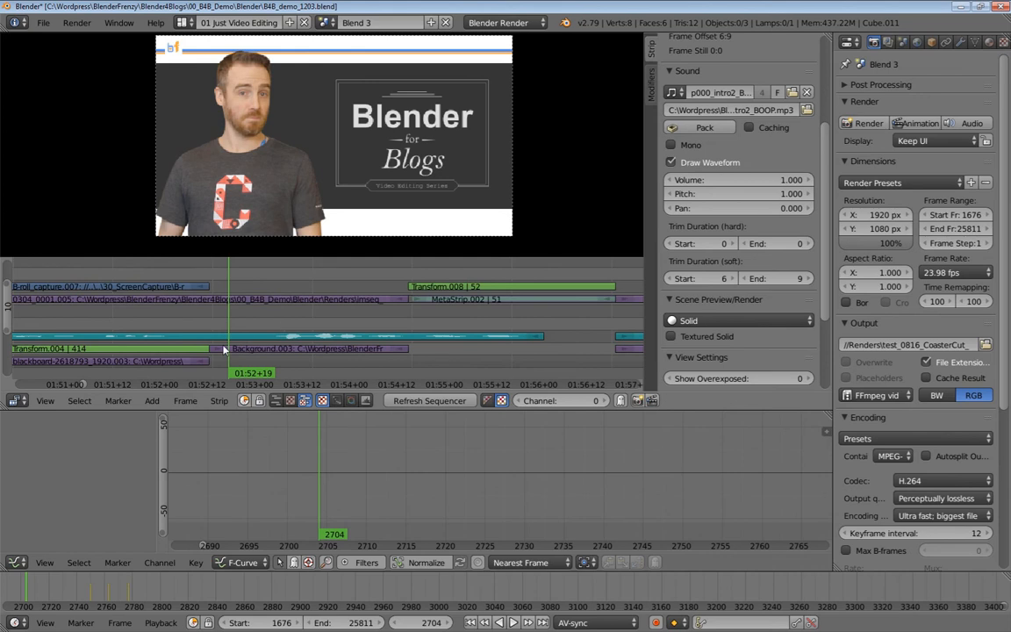
pyautogui.rightClick(224, 351)
pyautogui.keyDown('shift'); pyautogui.rightClick(205, 289); pyautogui.keyUp('shift')
pyautogui.keyDown('shift'); pyautogui.rightClick(206, 360); pyautogui.keyUp('shift')
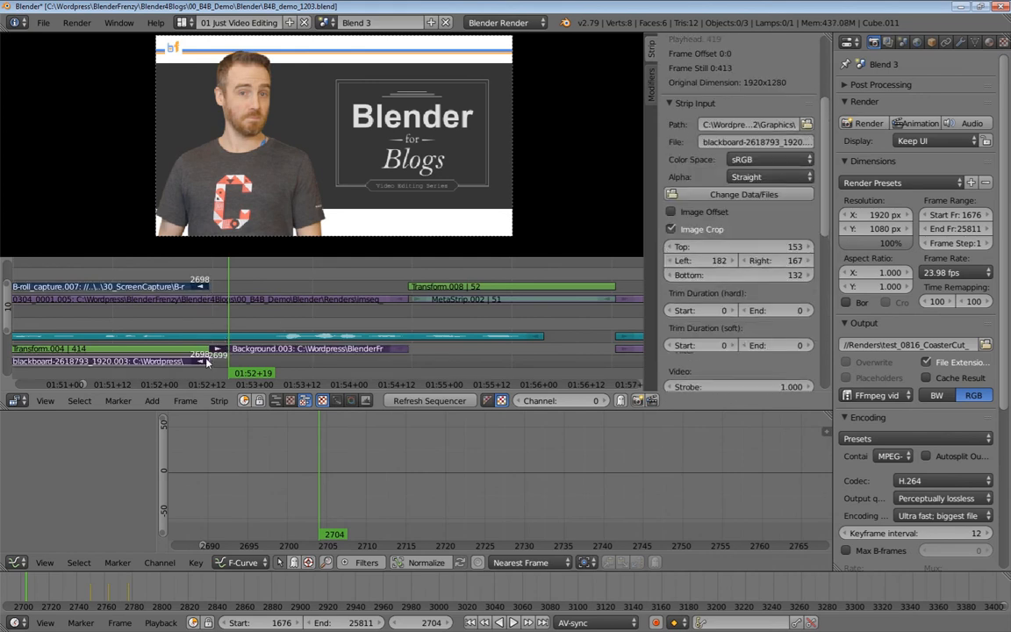
pyautogui.hotkey('shift', 's')
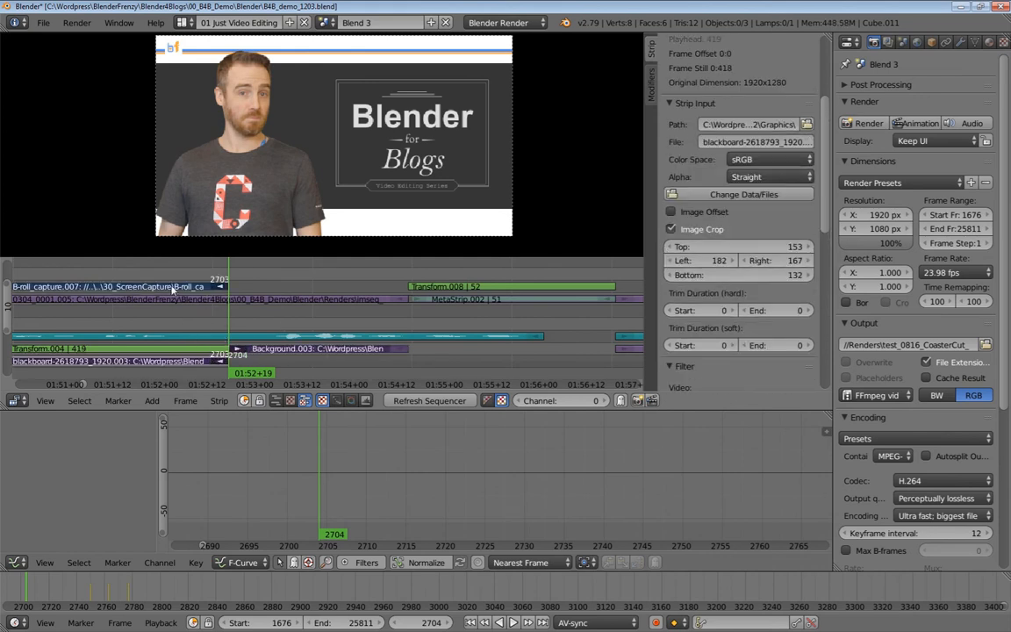
# Step: Play from about 01:52+05 across the adjusted B-roll cut up to the start of MetaStrip.002
pyautogui.click(167, 276)
pyautogui.hotkey('alt', 'a')
pyautogui.hotkey('alt', 'a')
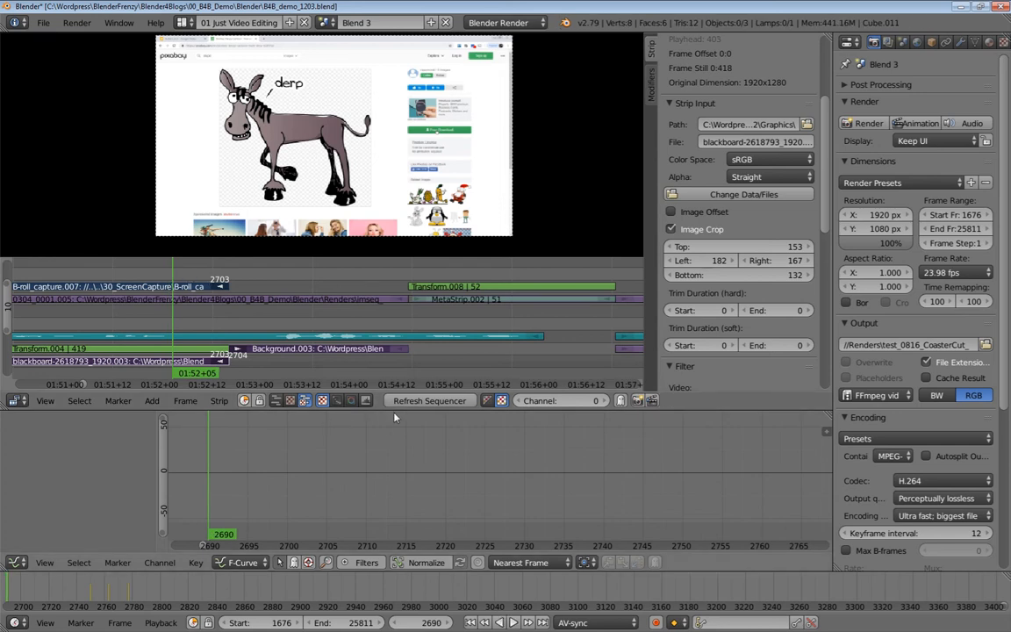
pyautogui.hotkey('alt', 'a')
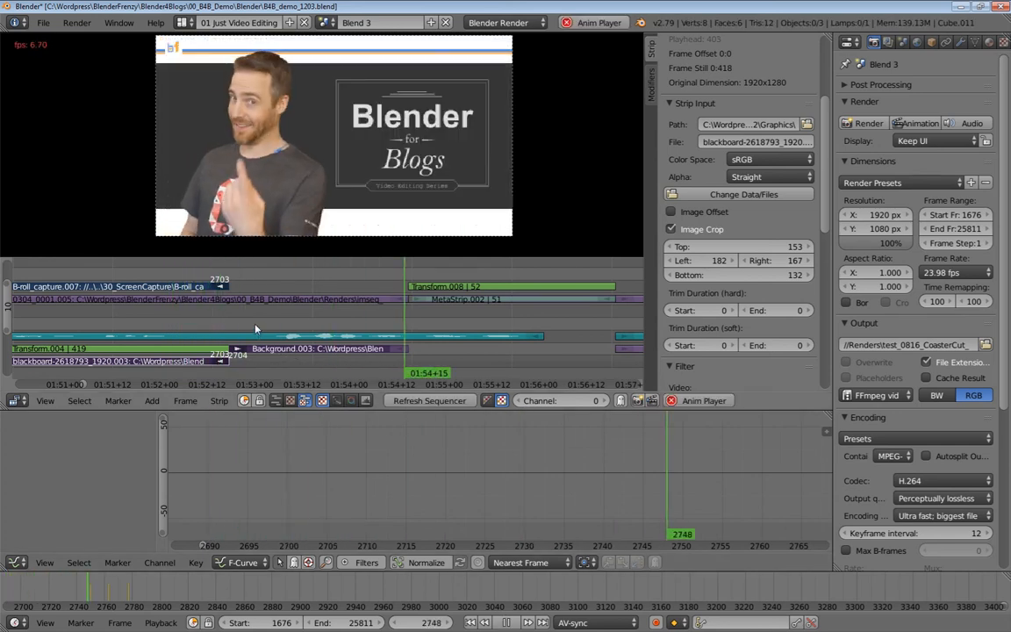
pyautogui.hotkey('alt', 'a')
# Step: Play the zoomed MetaStrip.002 section from about 01:54+12 through the white flash and BOOP sound at its end
pyautogui.moveTo(411, 337); pyautogui.dragTo(266, 325, button='middle')
pyautogui.moveTo(209, 304); pyautogui.dragTo(368, 266)
pyautogui.moveTo(260, 262); pyautogui.dragTo(230, 262)
pyautogui.keyDown('ctrl'); pyautogui.moveTo(386, 312); pyautogui.dragTo(247, 313, button='middle'); pyautogui.keyUp('ctrl')
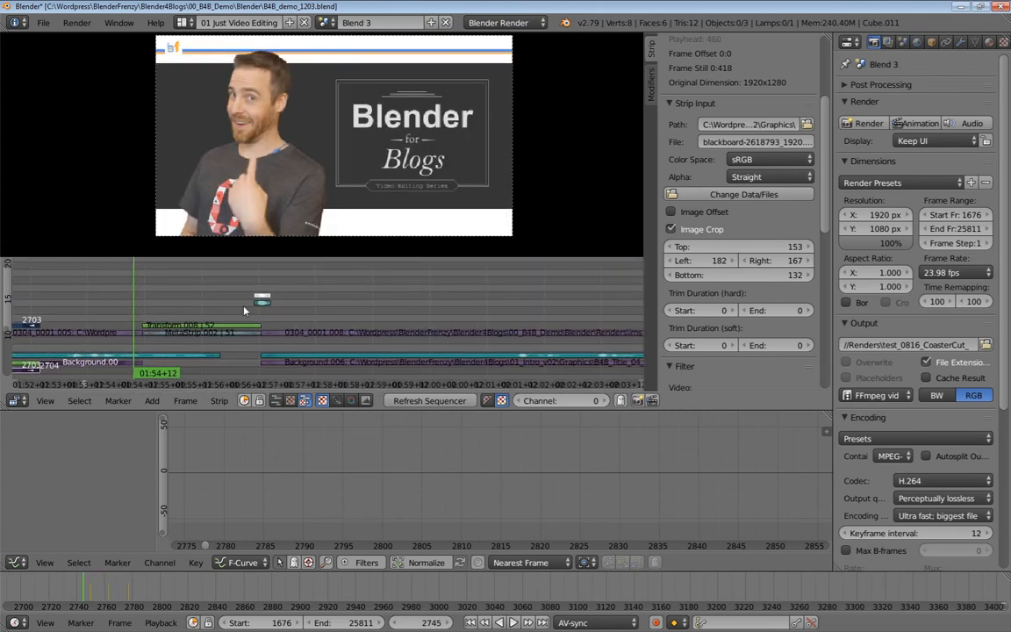
pyautogui.hotkey('alt', 'a')
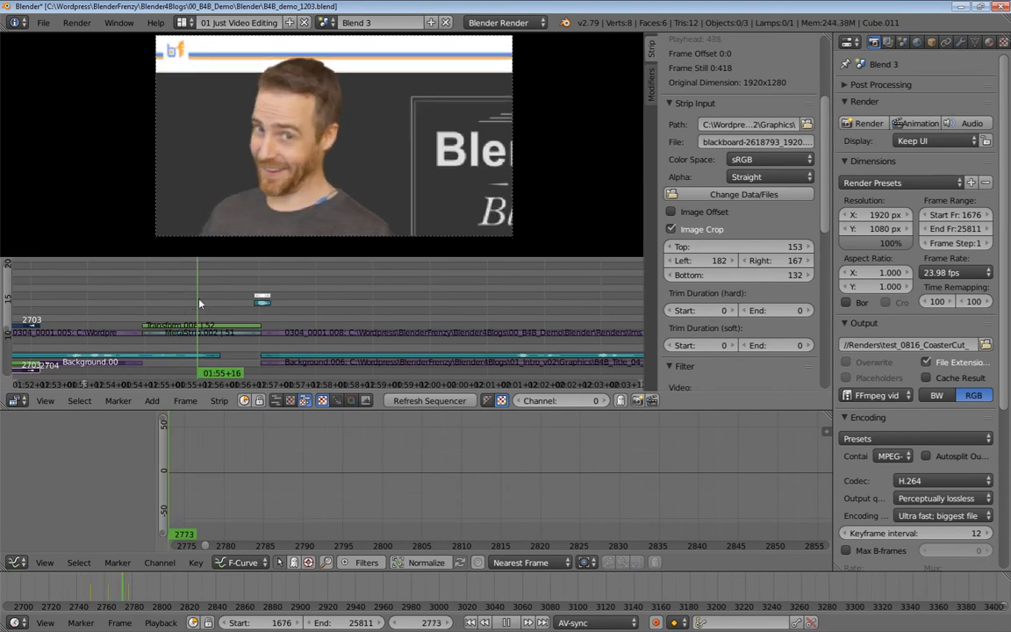
pyautogui.click(139, 277)
pyautogui.hotkey('alt', 'a')
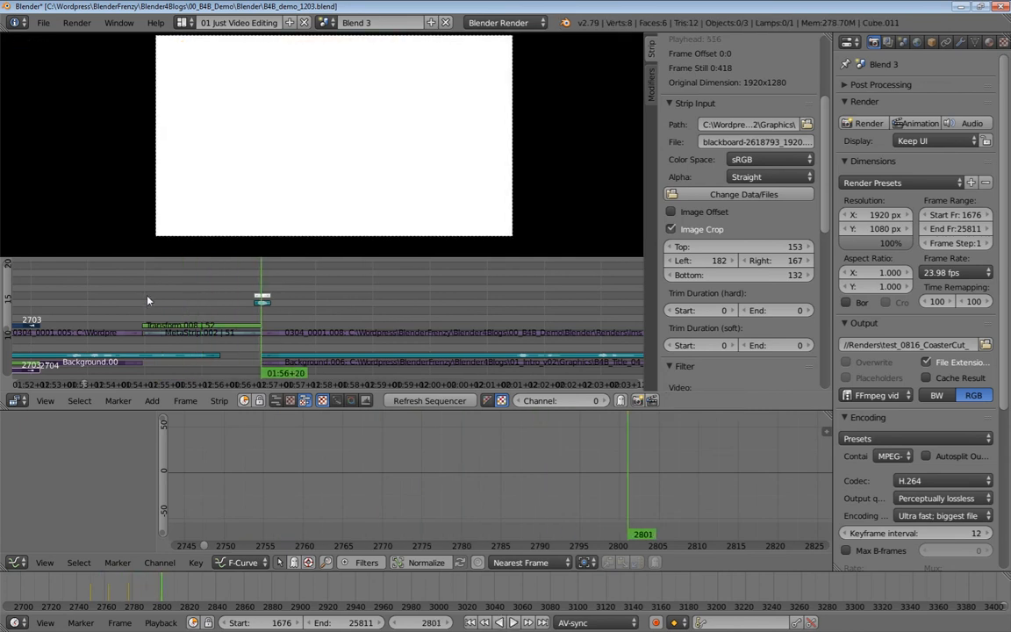
pyautogui.hotkey('alt', 'a')
# Step: Save the blend file, overwriting the existing version
pyautogui.scroll(-6, 255, 316)
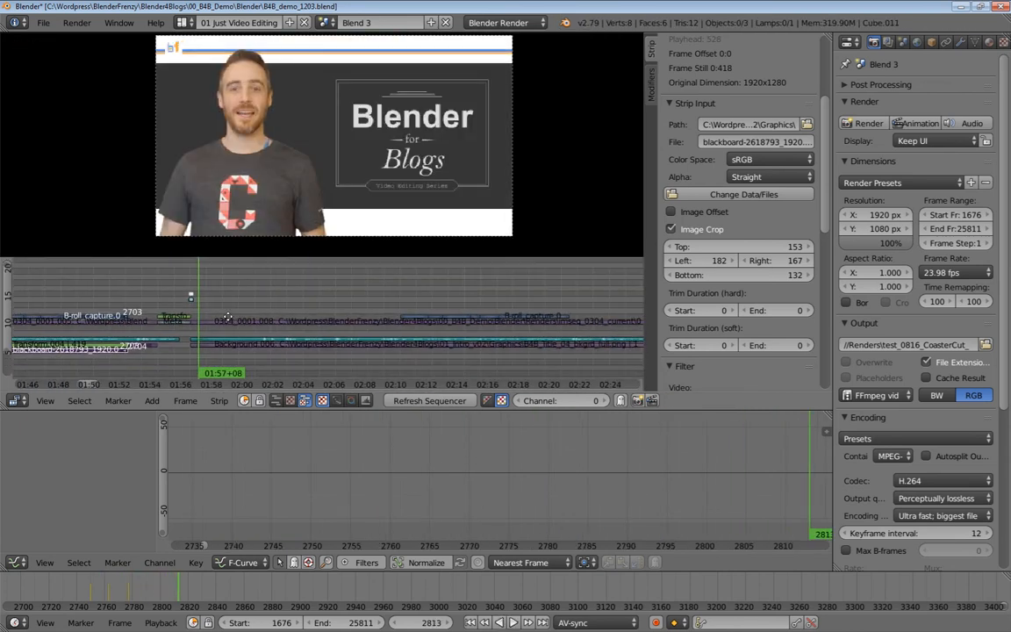
pyautogui.scroll(-8, 248, 322)
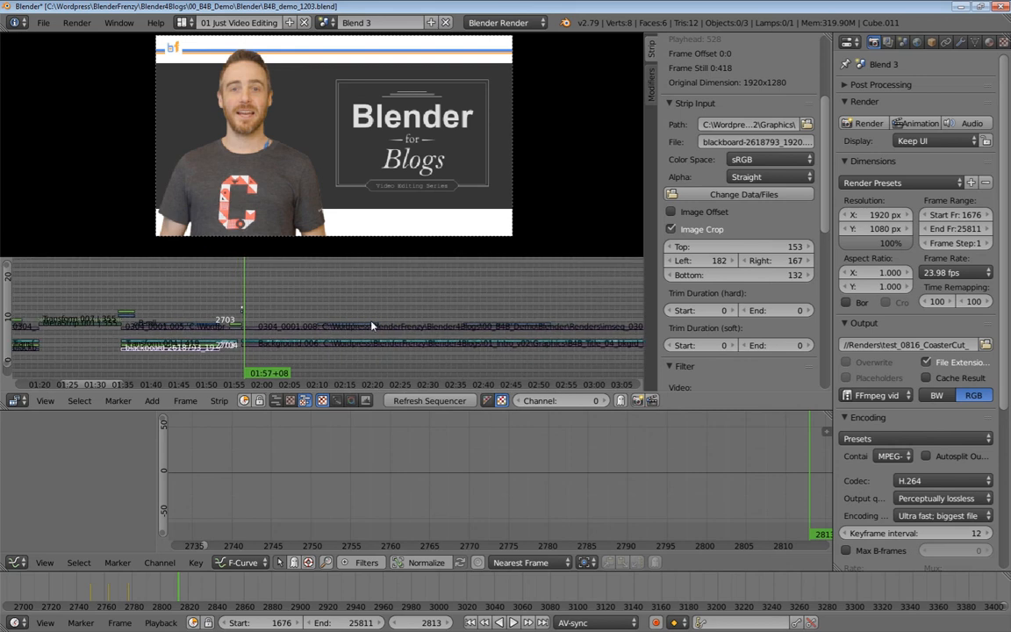
pyautogui.keyDown('ctrl'); pyautogui.moveTo(376, 339); pyautogui.dragTo(376, 336, button='middle'); pyautogui.keyUp('ctrl')
pyautogui.moveTo(180, 295); pyautogui.dragTo(188, 290, button='middle')
pyautogui.hotkey('ctrl', 's')
pyautogui.press('Return')
# Step: Switch to the Markings scene and locate the start frame of the "Sike pic?" marking strip
pyautogui.click(328, 22)
pyautogui.click(344, 128)
pyautogui.moveTo(203, 312); pyautogui.dragTo(151, 329)
pyautogui.moveTo(158, 323); pyautogui.dragTo(154, 294, button='middle')
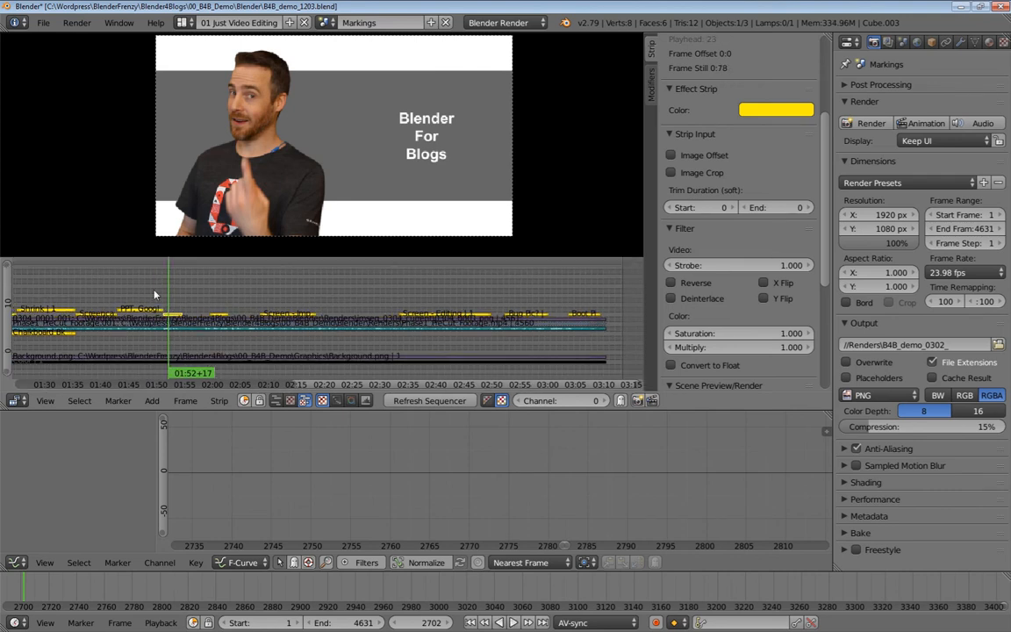
pyautogui.keyDown('ctrl'); pyautogui.moveTo(188, 351); pyautogui.dragTo(159, 301, button='middle'); pyautogui.keyUp('ctrl')
pyautogui.click(227, 302)
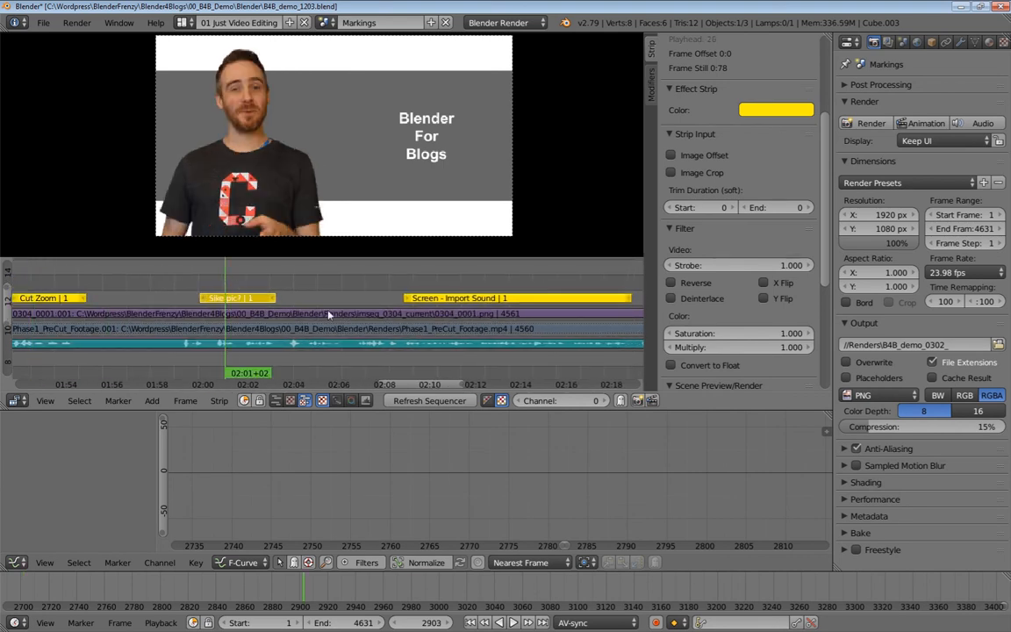
pyautogui.keyDown('ctrl'); pyautogui.moveTo(295, 279); pyautogui.dragTo(255, 285, button='middle'); pyautogui.keyUp('ctrl')
pyautogui.click(255, 285)
pyautogui.hotkey('alt', 'a')
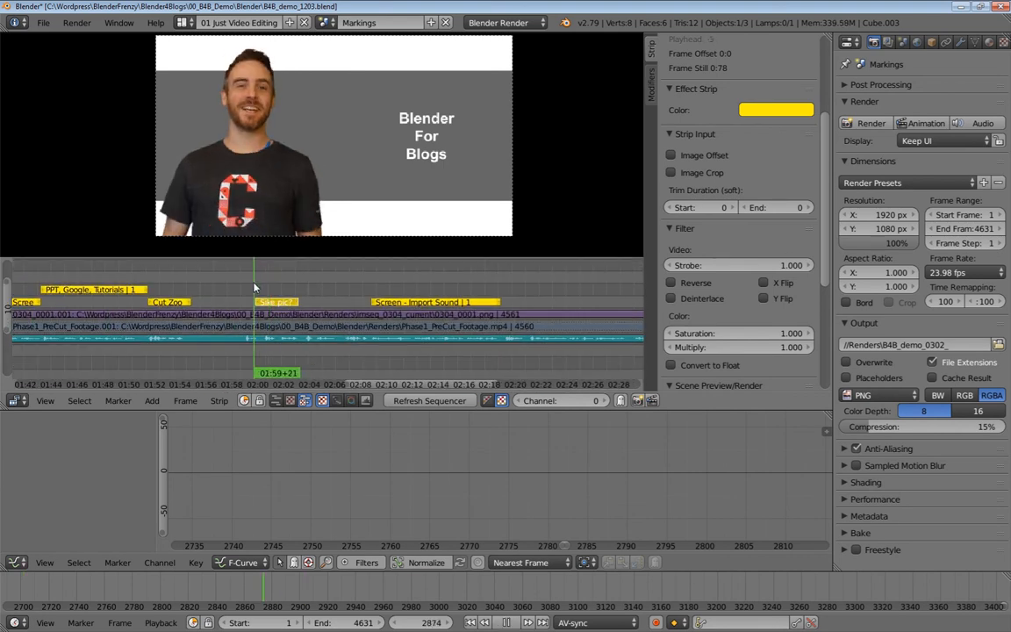
pyautogui.hotkey('alt', 'a')
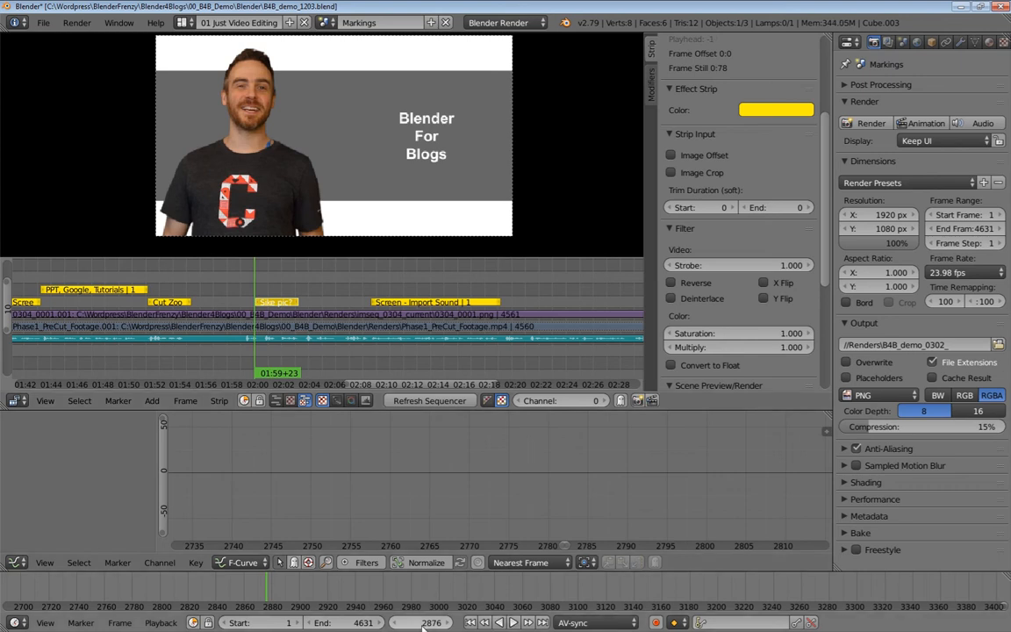
# Step: Return to the Blend 3 scene and set the current frame to 2877
pyautogui.click(324, 22)
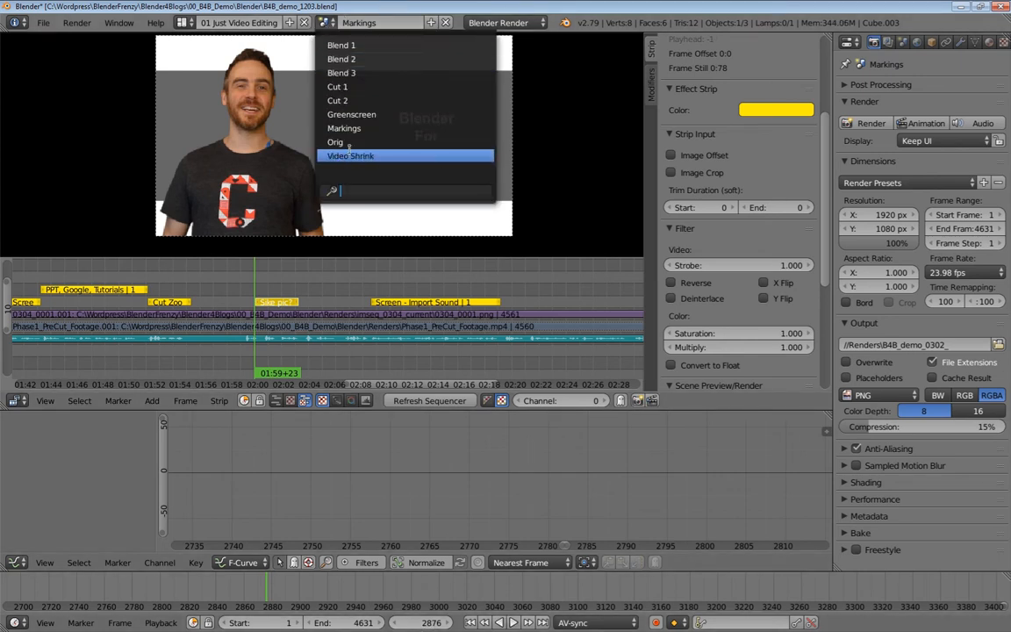
pyautogui.click(342, 73)
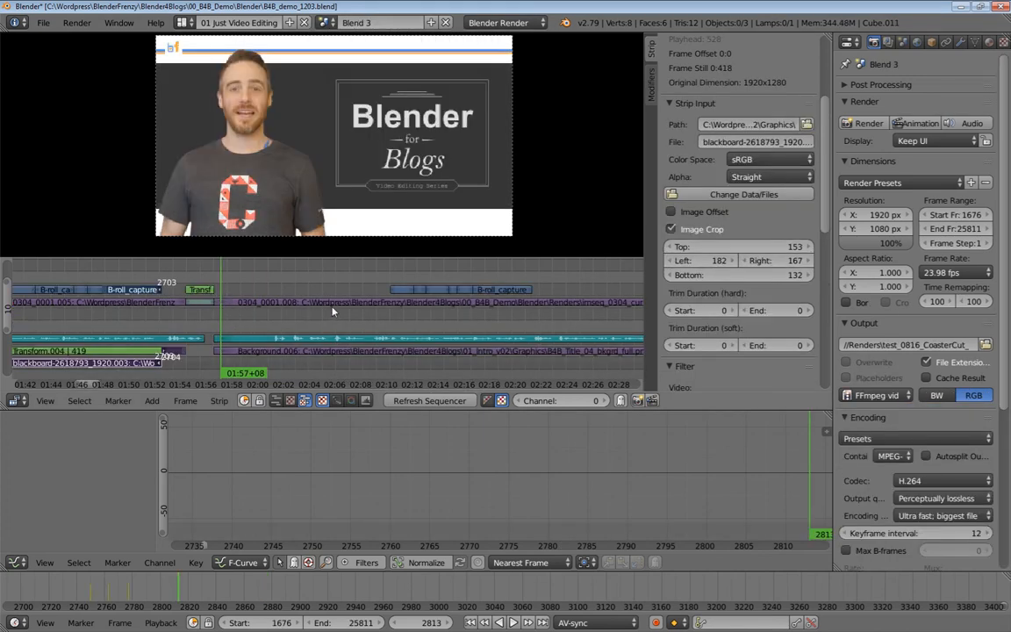
pyautogui.click(408, 623)
pyautogui.write('2')
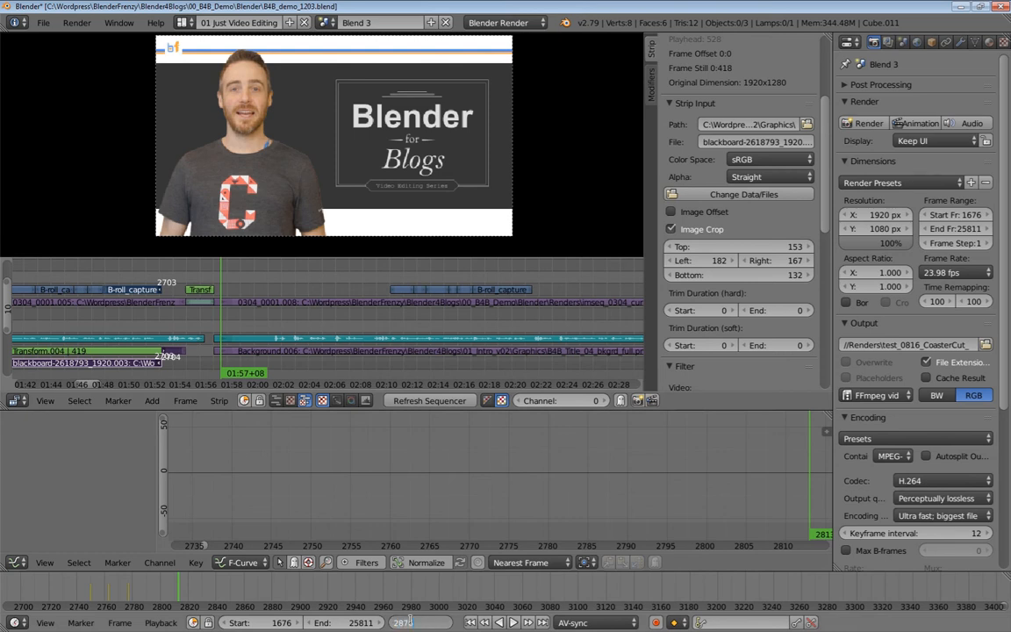
pyautogui.write('877')
pyautogui.press('Return')
# Step: Play the footage from frame 2877 to about 02:03, then replay it from about 01:58 to about 02:01+19
pyautogui.hotkey('alt', 'a')
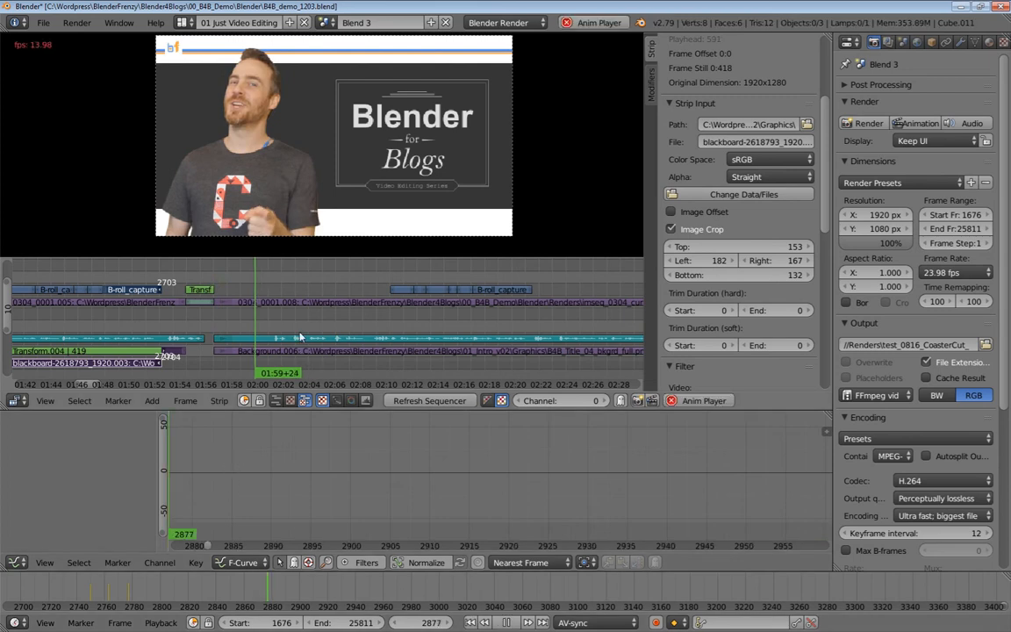
pyautogui.hotkey('alt', 'a')
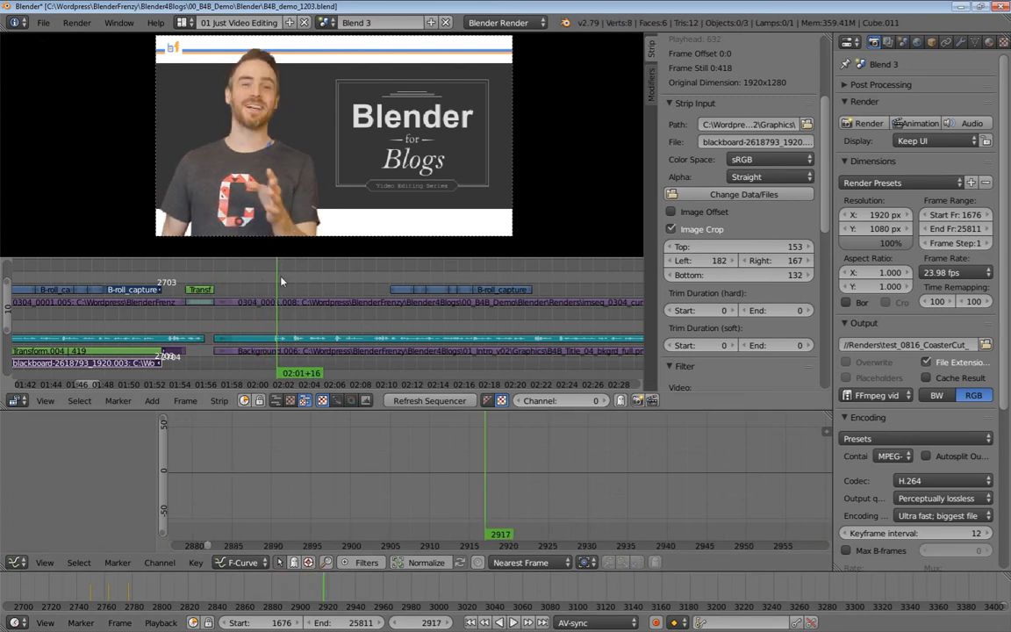
pyautogui.hotkey('alt', 'a')
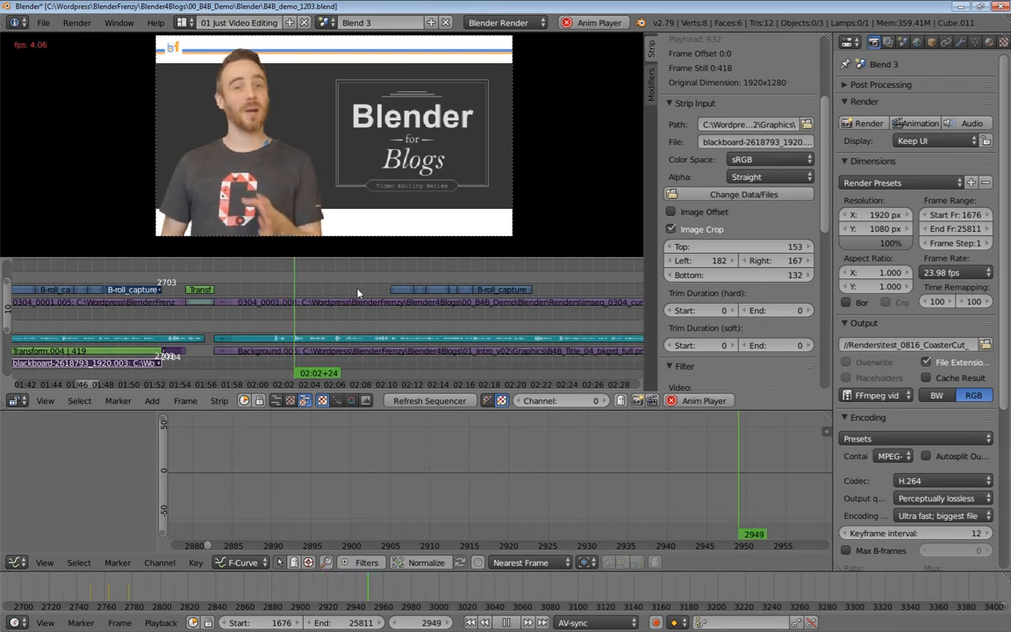
pyautogui.hotkey('alt', 'a')
pyautogui.click(234, 279)
pyautogui.hotkey('alt', 'a')
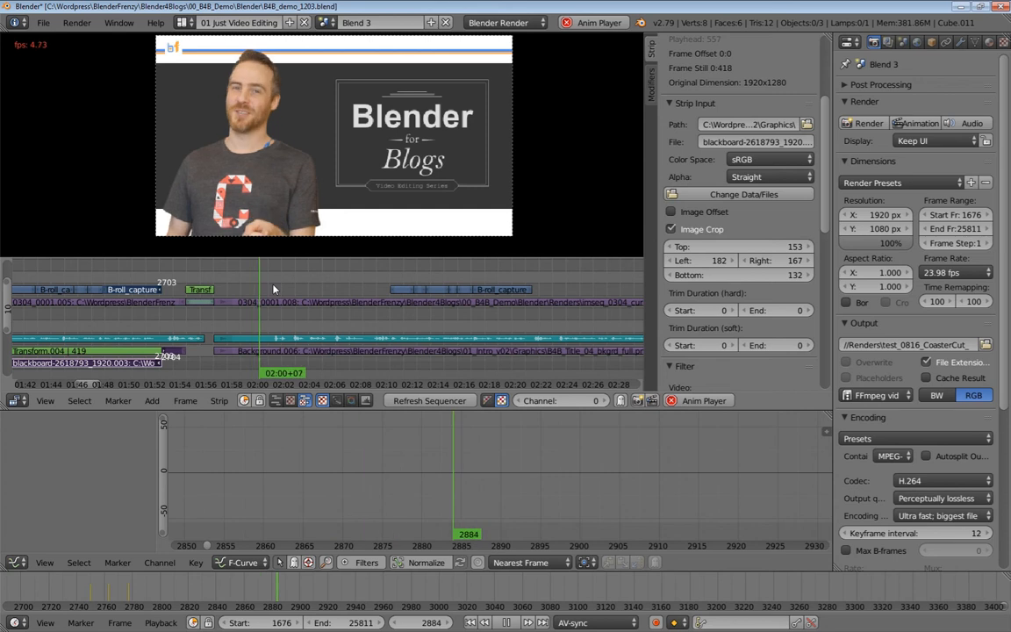
pyautogui.hotkey('alt', 'a')
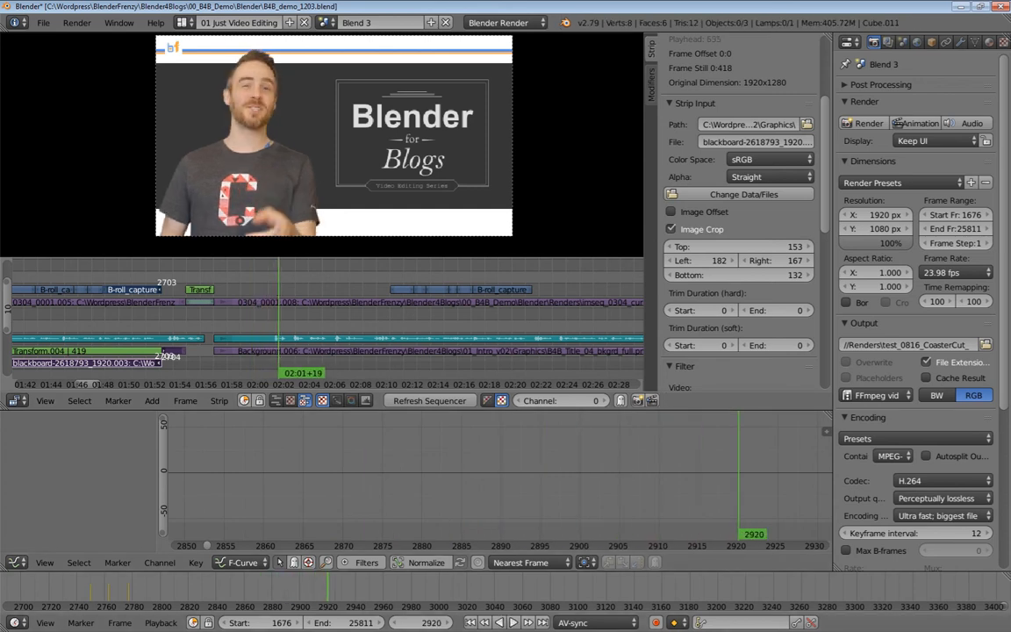
# Step: Replay the footage around 02:01 and set the current frame to 2920
pyautogui.click(276, 279)
pyautogui.hotkey('alt', 'a')
pyautogui.click(271, 279)
pyautogui.hotkey('alt', 'a')
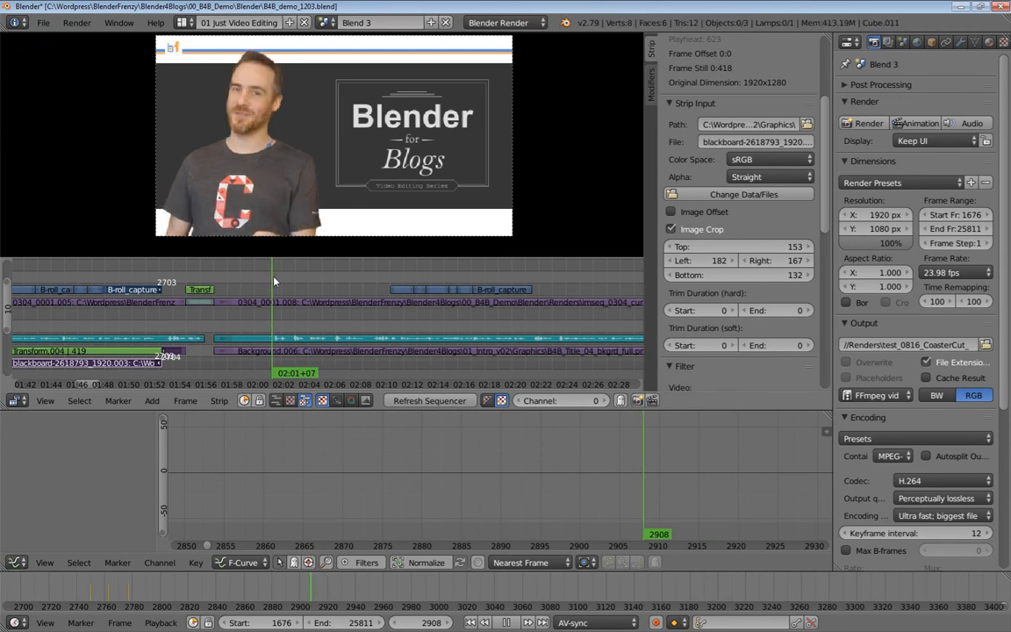
pyautogui.moveTo(274, 277); pyautogui.dragTo(279, 275)
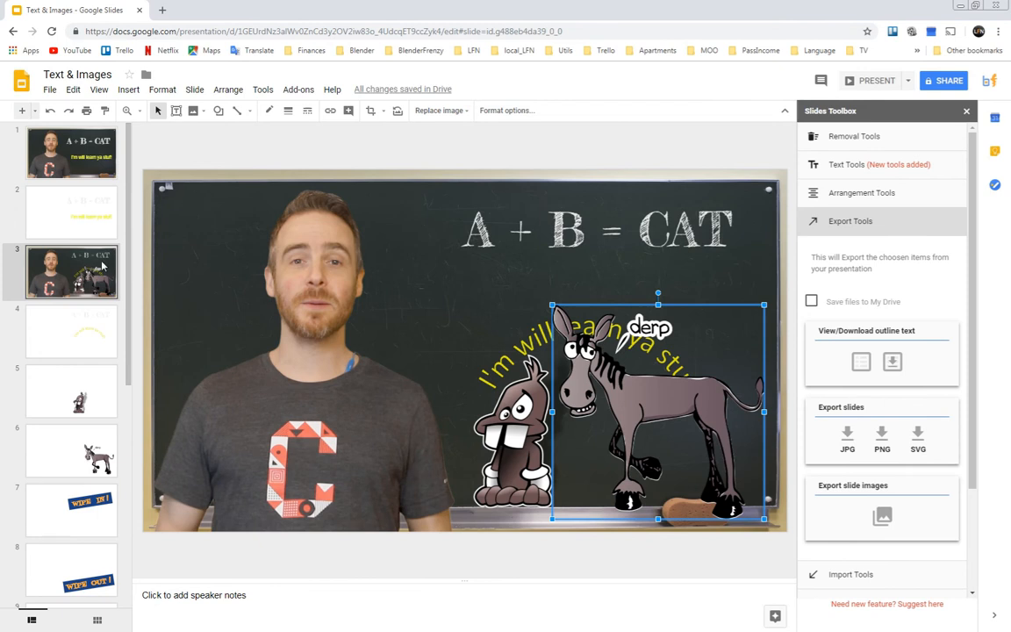
# Step: Switch to the Google Slides presentation and download slide 13, with the Sike! banner and photo, as sike.png into the Graphics folder
pyautogui.click(102, 265)
pyautogui.scroll(-5, 99, 285)
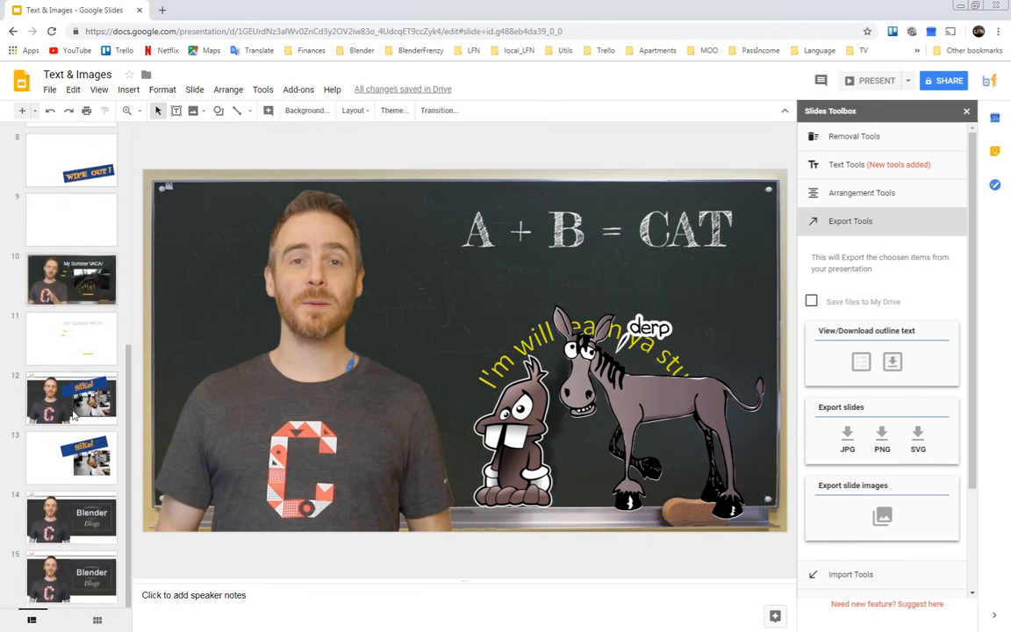
pyautogui.click(70, 395)
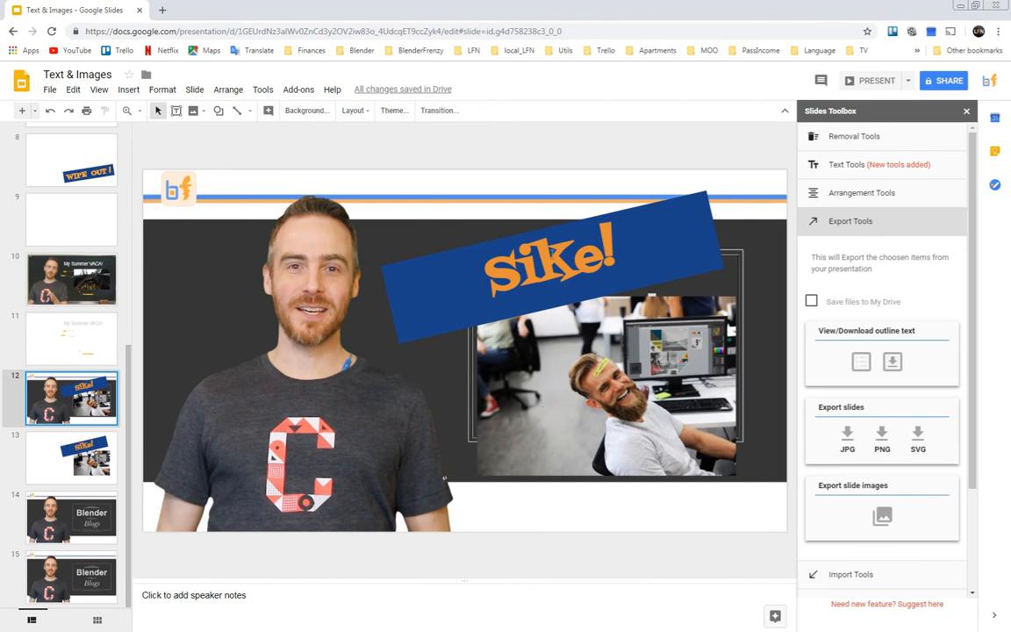
pyautogui.press('Down')
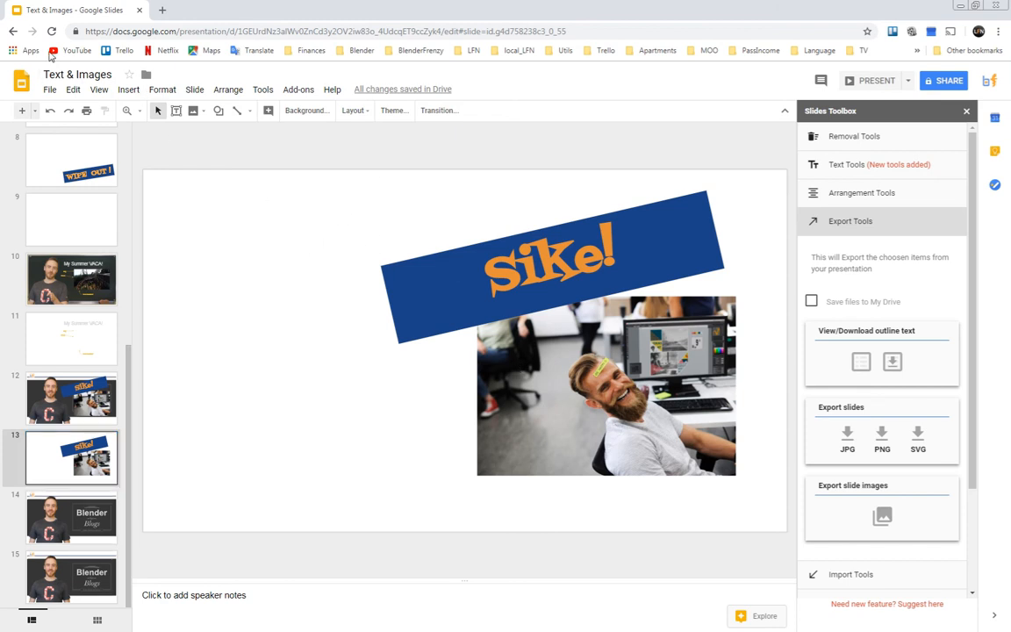
pyautogui.click(50, 89)
pyautogui.moveTo(96, 208)
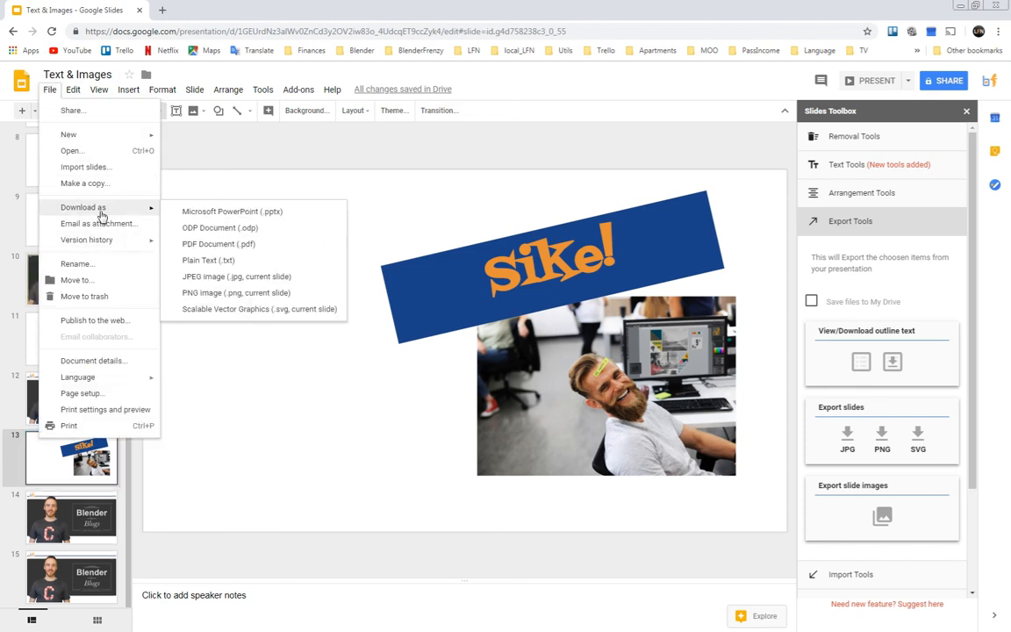
pyautogui.click(207, 290)
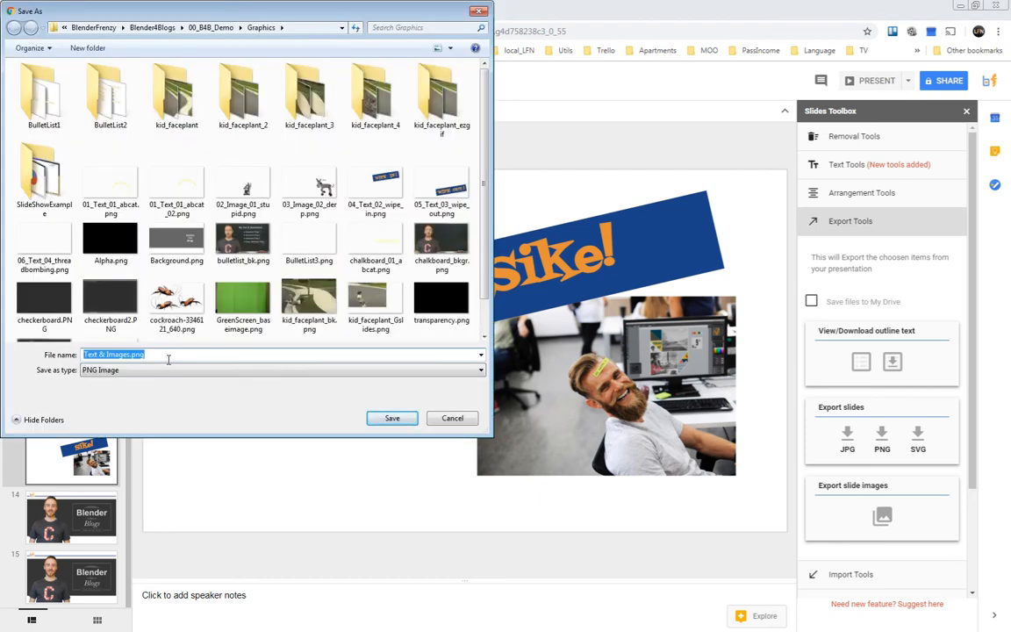
pyautogui.press('Return')
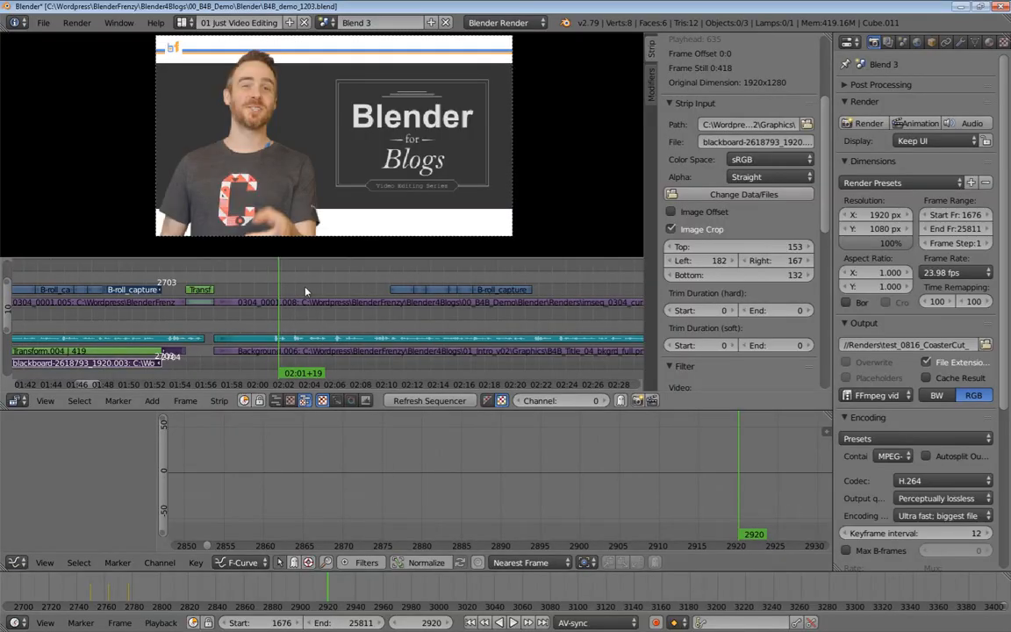
# Step: Return to Blender and add Sike.png from the 01_Intro_v02 Graphics folder as an image strip at frame 2920 on channel 14
pyautogui.hotkey('shift', 'a')
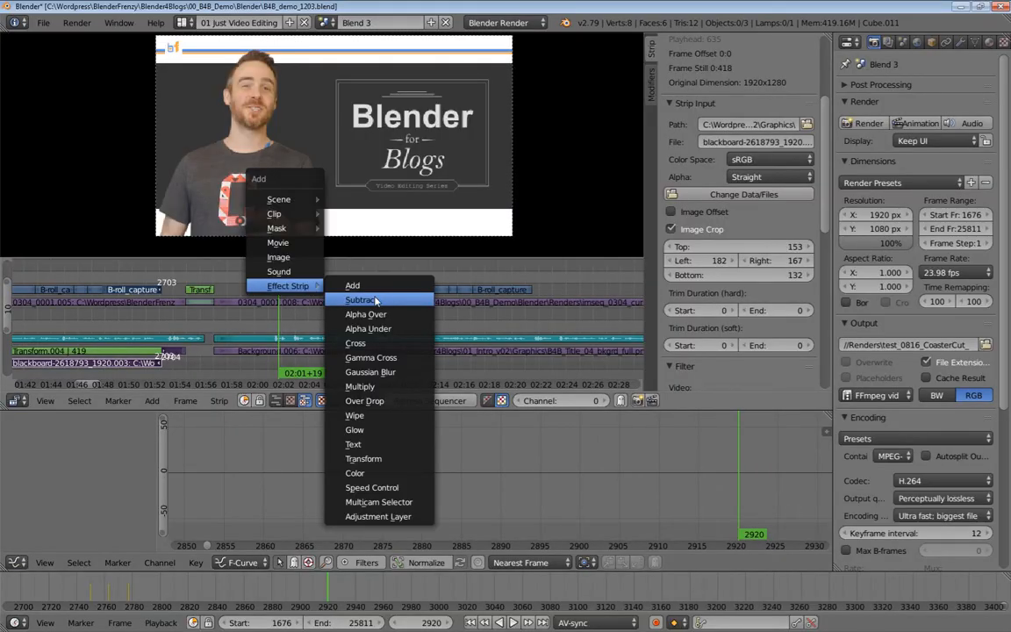
pyautogui.click(279, 257)
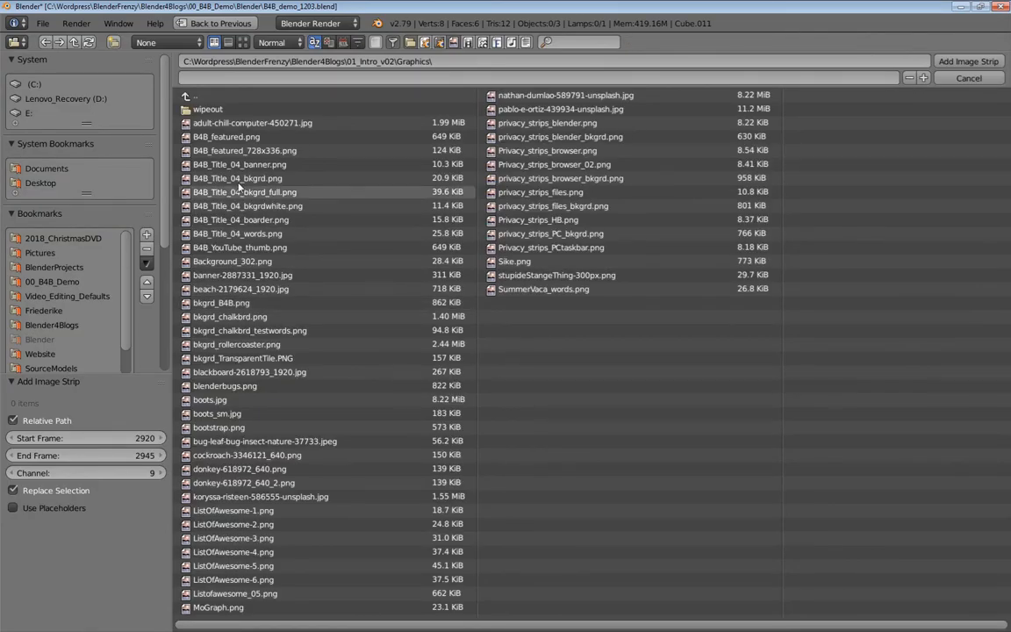
pyautogui.doubleClick(514, 261)
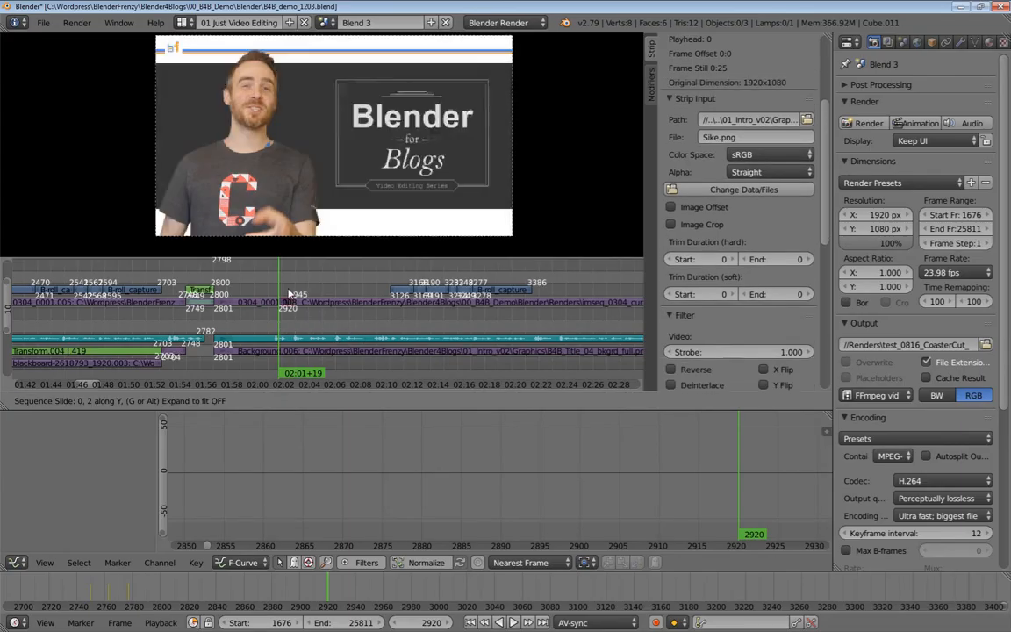
pyautogui.click(286, 290)
# Step: Set the blend mode of the Sike.png strip to Over Drop
pyautogui.scroll(5, 730, 98)
pyautogui.click(730, 98)
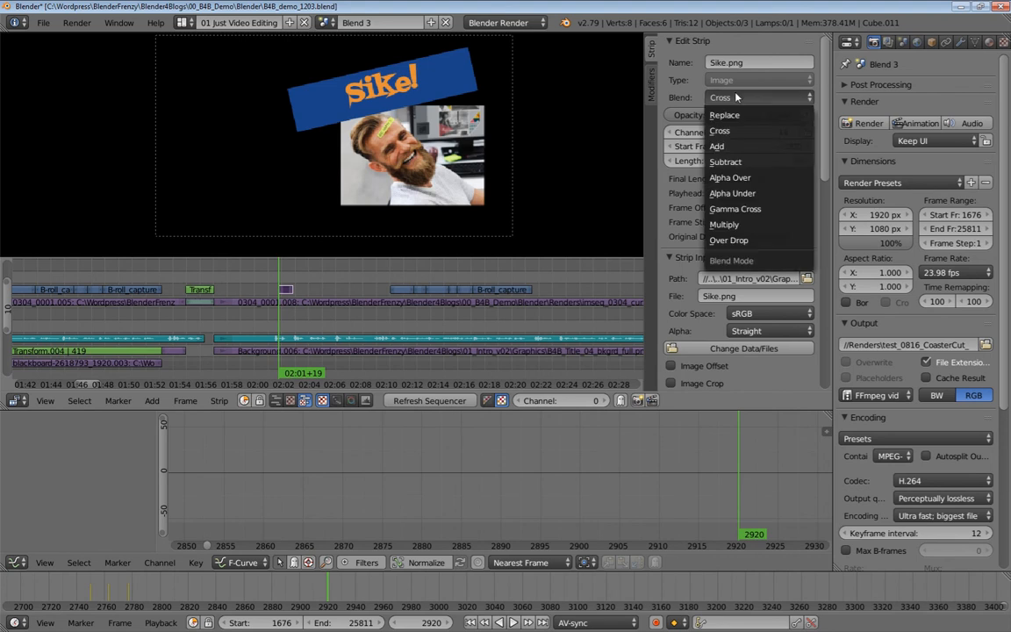
pyautogui.click(684, 216)
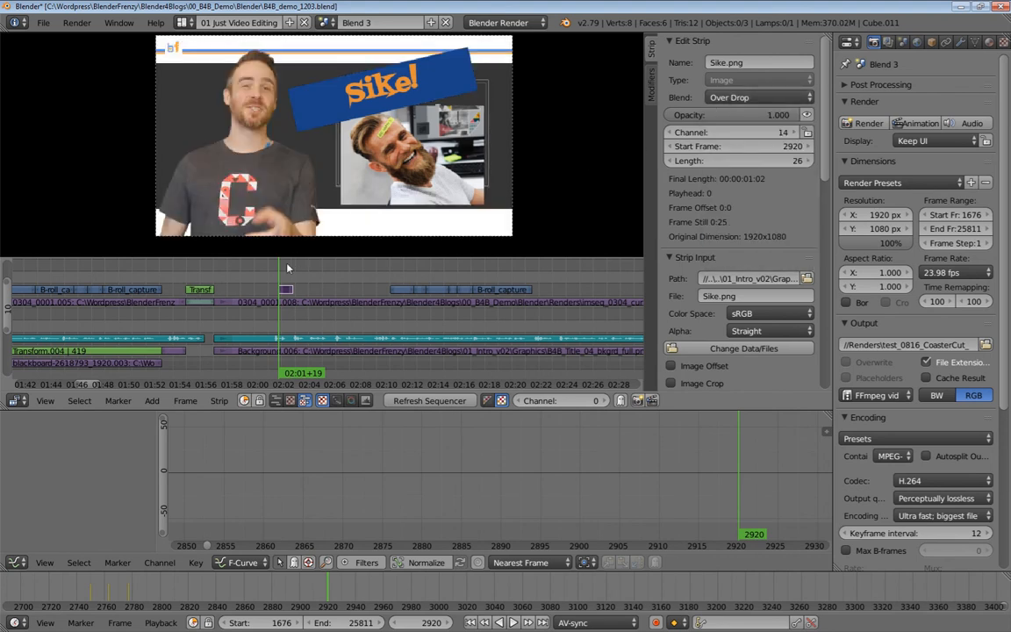
# Step: Shorten the end of the Sike.png strip to a length of 16 frames and play it back
pyautogui.rightClick(292, 288)
pyautogui.press('g')
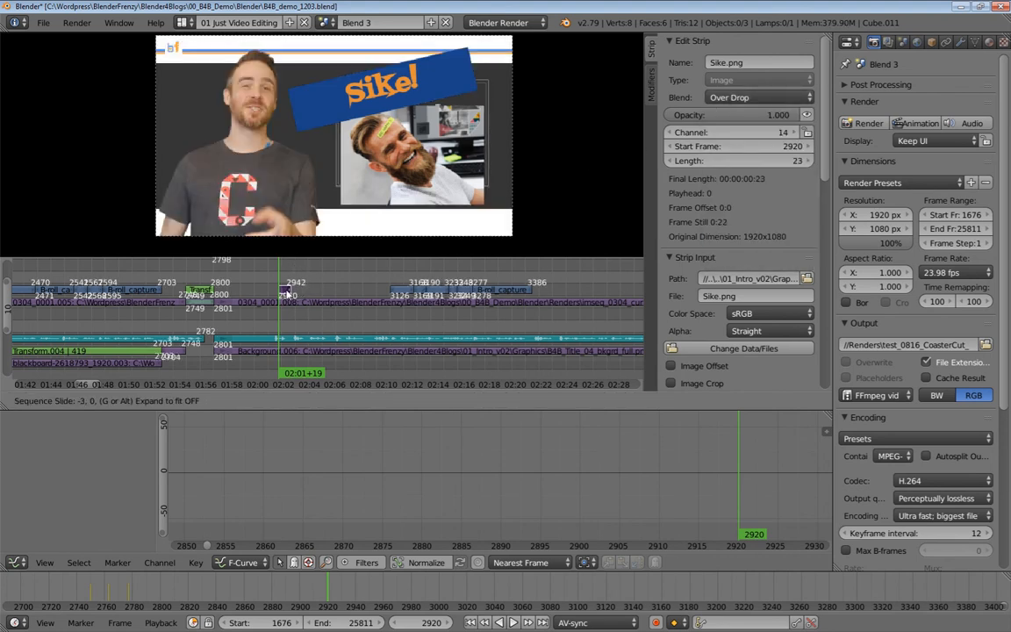
pyautogui.click(286, 289)
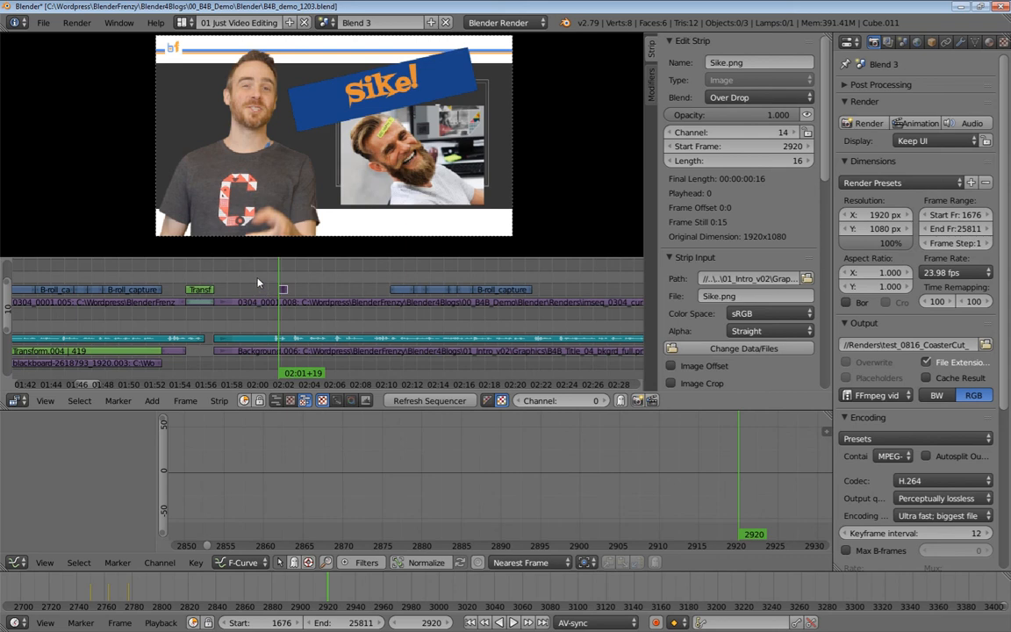
pyautogui.click(258, 282)
pyautogui.hotkey('alt', 'a')
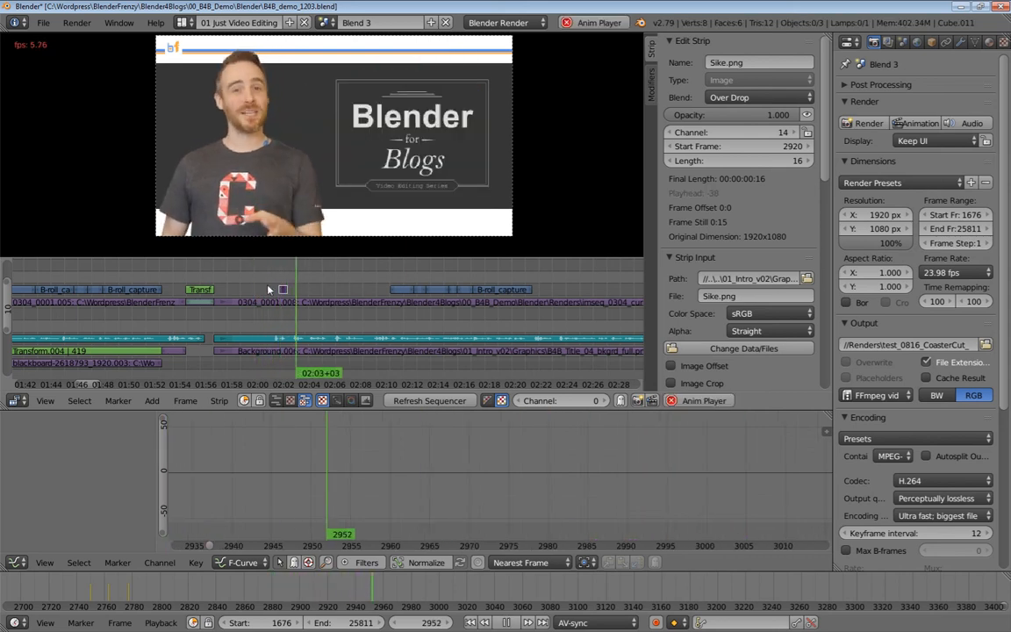
pyautogui.hotkey('alt', 'a')
# Step: Replay the Sike.png section up close and extend the strip's end to a length of 25 frames
pyautogui.moveTo(282, 291); pyautogui.dragTo(422, 332, button='middle')
pyautogui.scroll(16, 290, 307)
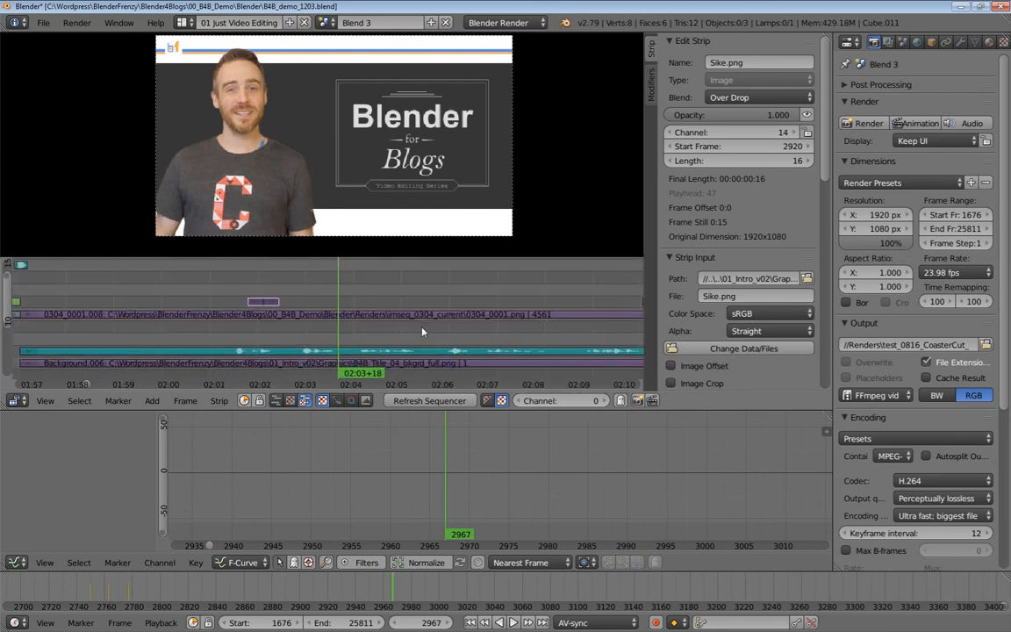
pyautogui.moveTo(268, 291); pyautogui.dragTo(255, 280)
pyautogui.hotkey('alt', 'a')
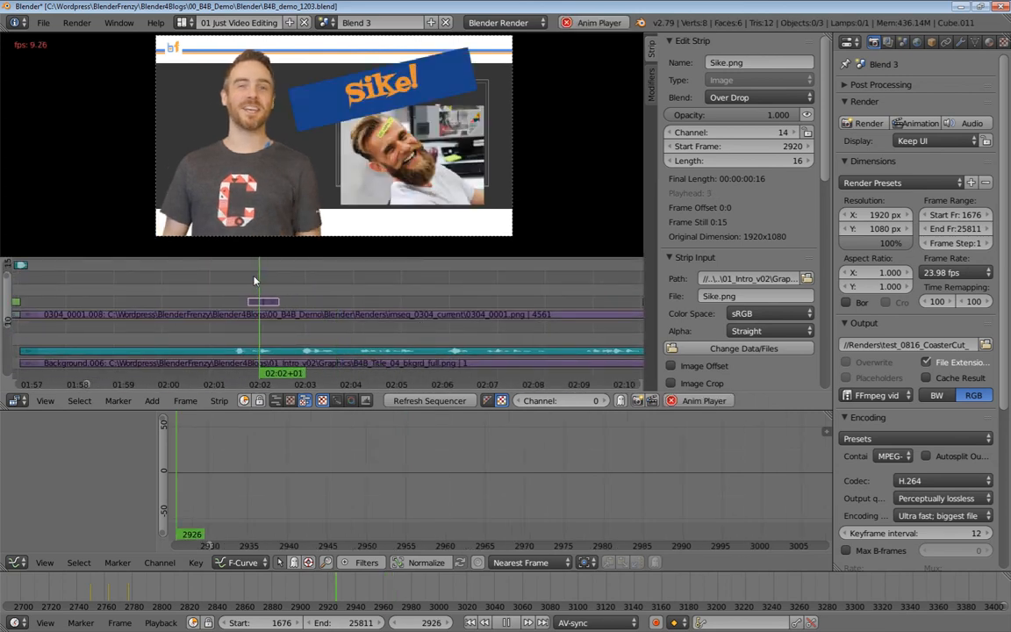
pyautogui.hotkey('alt', 'a')
pyautogui.moveTo(272, 300); pyautogui.dragTo(295, 311, button='right')
# Step: Play back the lengthened Sike.png strip, then continue through the following footage to about 02:06
pyautogui.hotkey('alt', 'a')
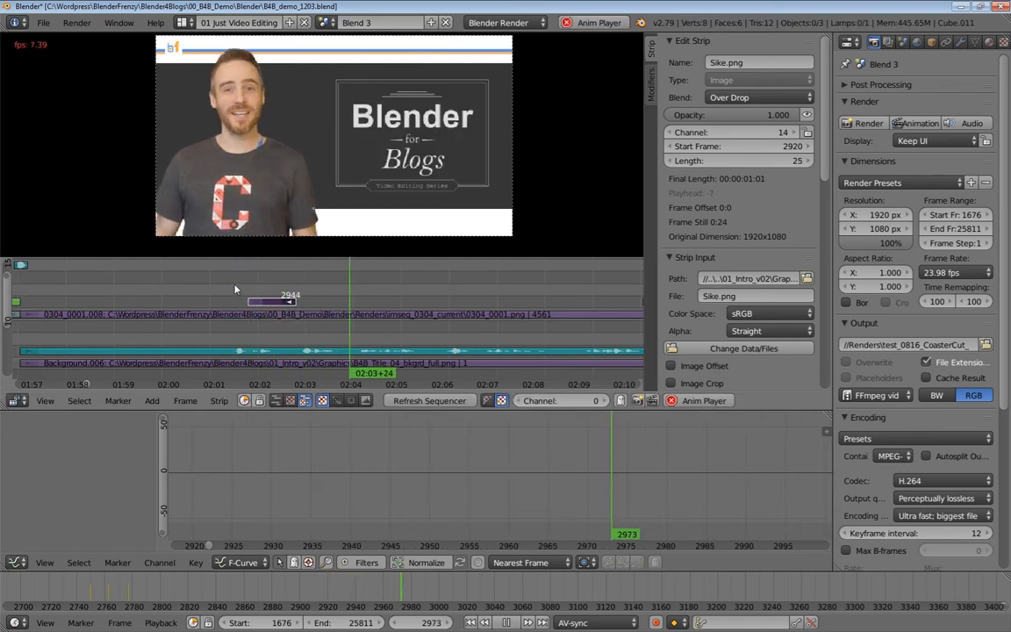
pyautogui.click(235, 289)
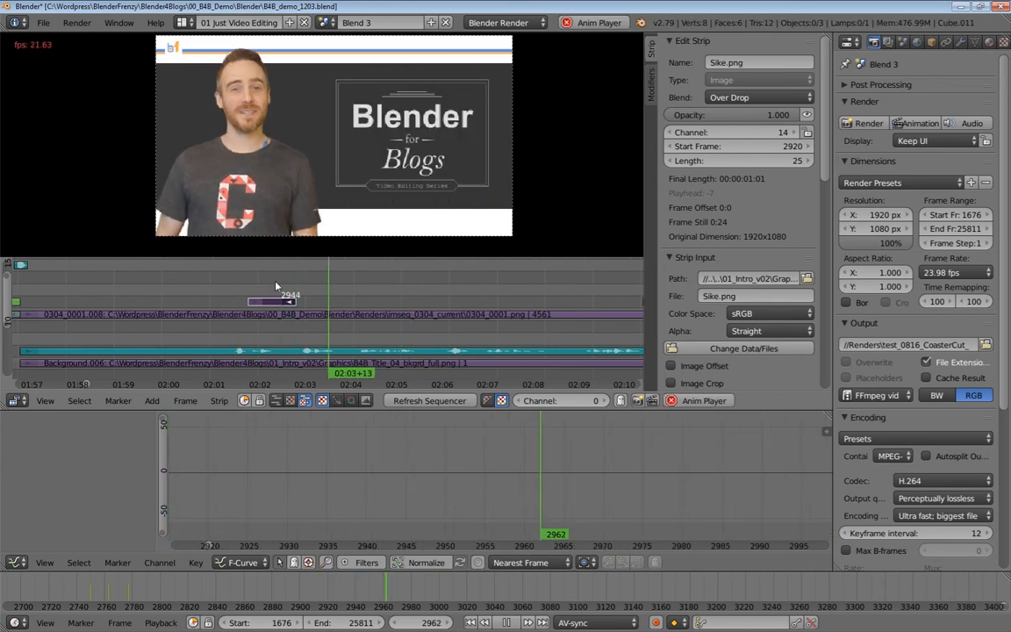
pyautogui.hotkey('alt', 'a')
pyautogui.scroll(-5, 368, 298)
pyautogui.moveTo(365, 300); pyautogui.dragTo(307, 309, button='middle')
pyautogui.scroll(-4, 360, 311)
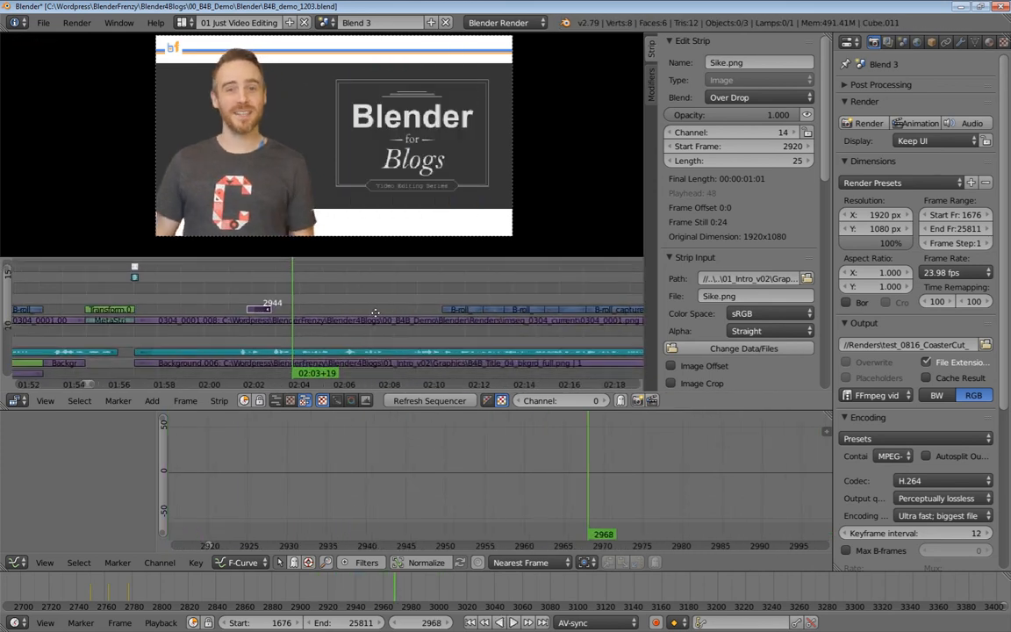
pyautogui.moveTo(380, 318); pyautogui.dragTo(329, 315, button='middle')
pyautogui.hotkey('alt', 'a')
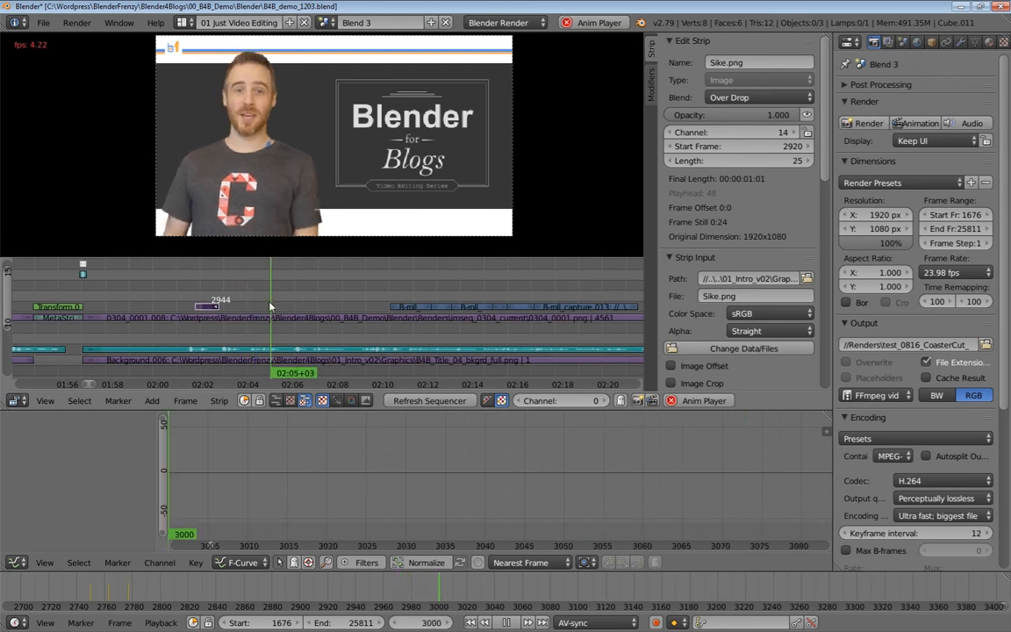
pyautogui.hotkey('alt', 'a')
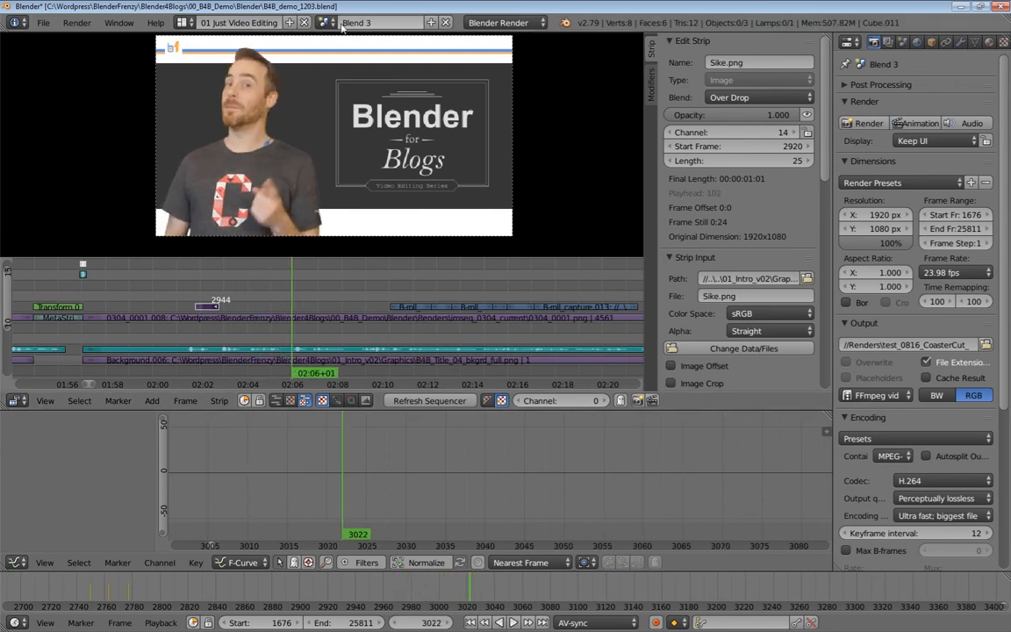
# Step: Switch to the Markings scene and move the playhead to the start of the "Bug Pic?" marking strip at frame 4132
pyautogui.moveTo(495, 307); pyautogui.dragTo(294, 283, button='middle')
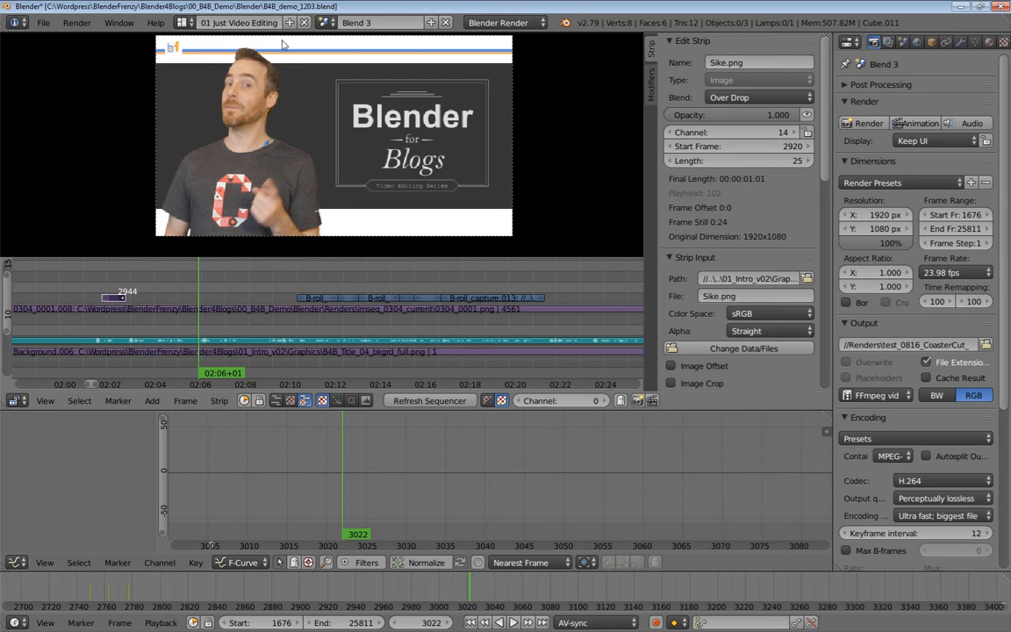
pyautogui.click(328, 22)
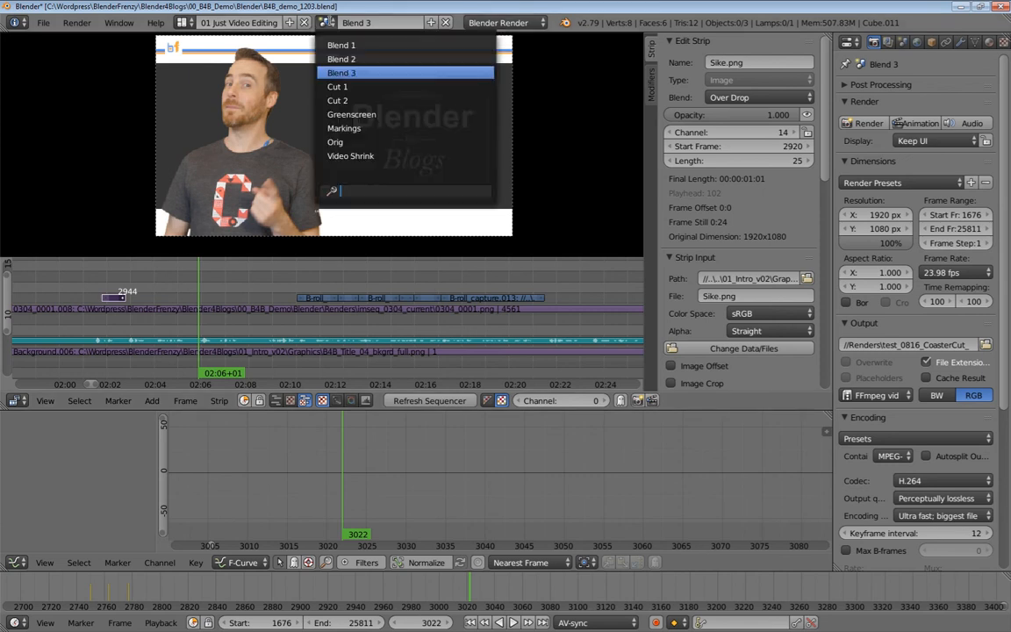
pyautogui.click(359, 130)
pyautogui.moveTo(502, 329); pyautogui.dragTo(312, 303, button='middle')
pyautogui.keyDown('ctrl'); pyautogui.moveTo(395, 307); pyautogui.dragTo(187, 297, button='middle'); pyautogui.keyUp('ctrl')
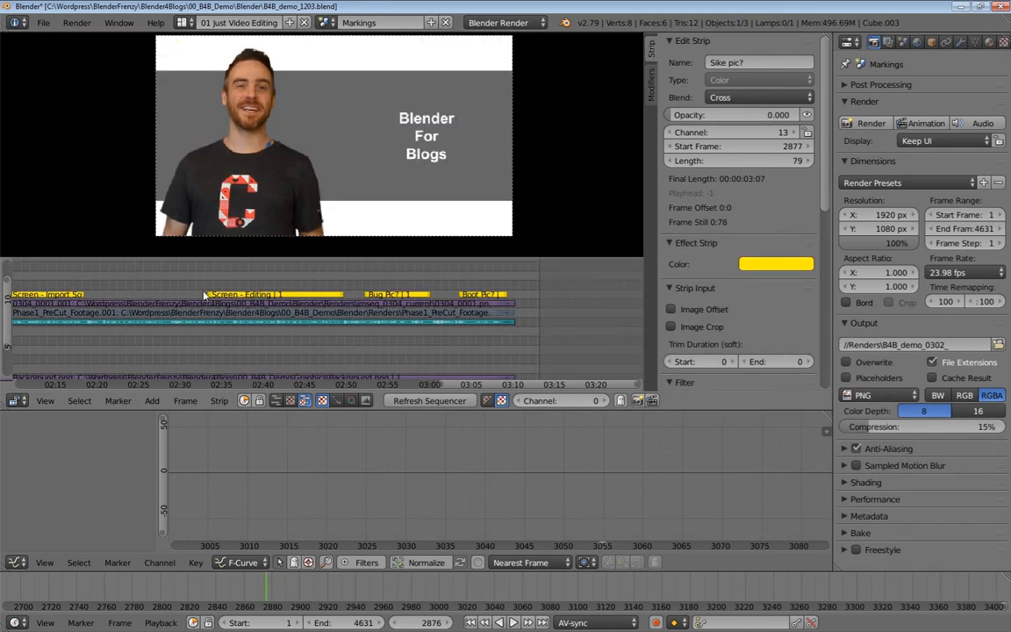
pyautogui.click(243, 296)
pyautogui.rightClick(253, 296)
pyautogui.rightClick(397, 298)
pyautogui.click(481, 280)
pyautogui.moveTo(402, 271)
pyautogui.mouseDown(button='middle')
pyautogui.moveTo(380, 271)
pyautogui.moveTo(391, 281)
pyautogui.mouseUp(button='middle')
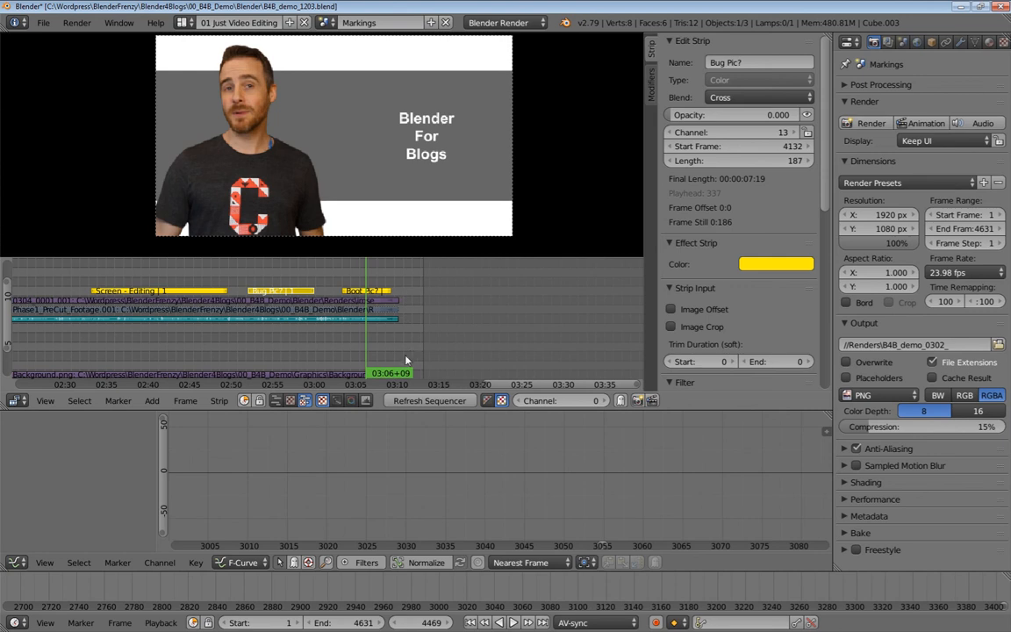
pyautogui.moveTo(269, 285); pyautogui.dragTo(248, 279)
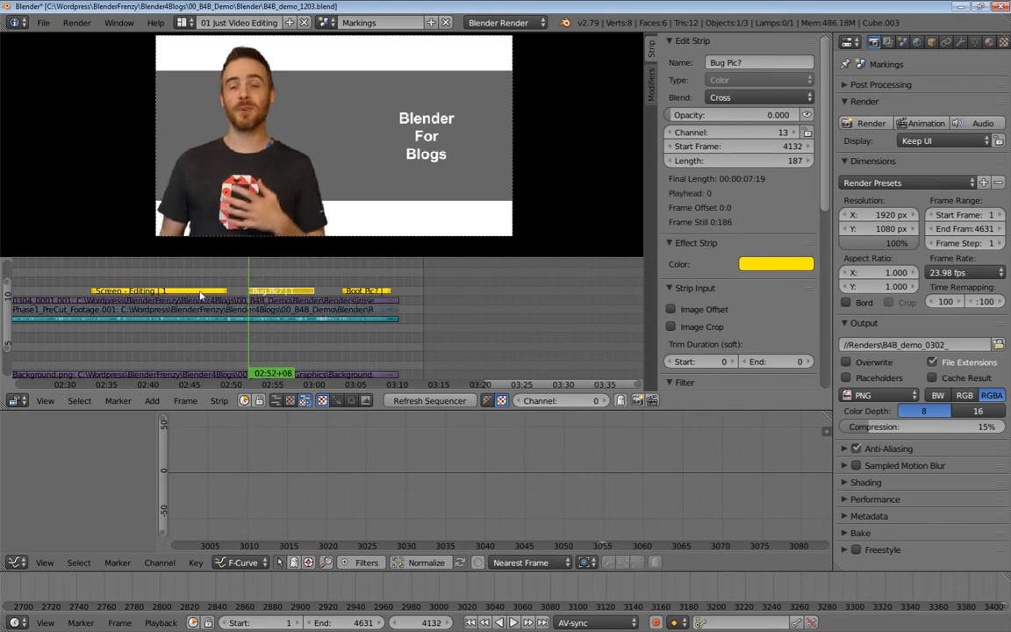
# Step: Return to the Blend 3 scene and play the footage after the last B-roll strip to about 02:55
pyautogui.click(329, 22)
pyautogui.click(351, 70)
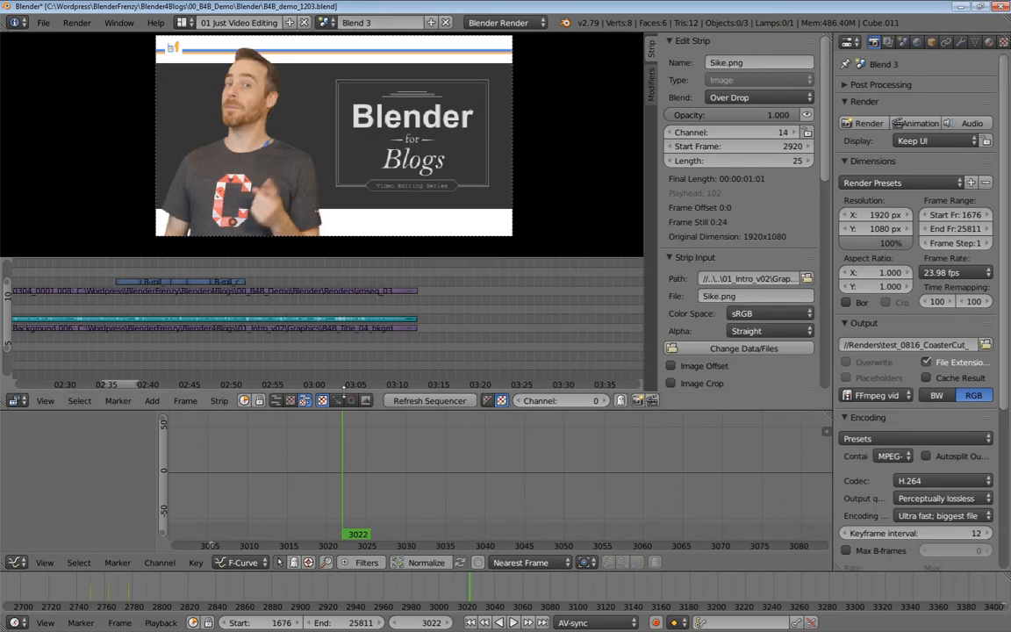
pyautogui.click(269, 283)
pyautogui.hotkey('alt', 'a')
pyautogui.hotkey('alt', 'a')
pyautogui.moveTo(259, 271); pyautogui.dragTo(245, 273)
pyautogui.hotkey('alt', 'a')
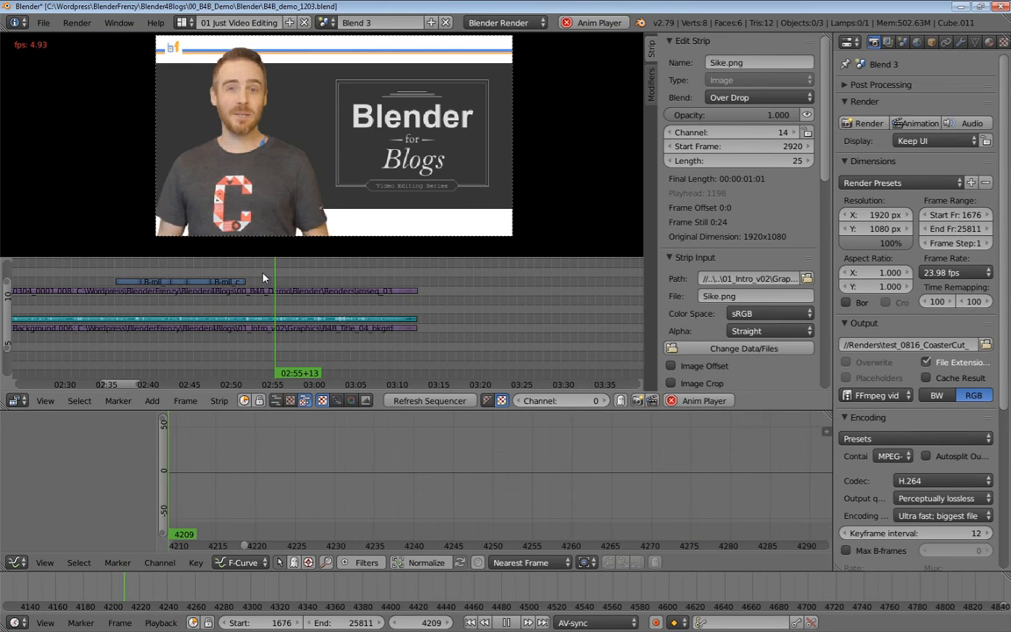
pyautogui.hotkey('alt', 'a')
# Step: Replay the footage around 02:54 to 02:55 up close to find the entry point for the bug picture
pyautogui.keyDown('ctrl'); pyautogui.moveTo(280, 314); pyautogui.dragTo(344, 342, button='middle'); pyautogui.keyUp('ctrl')
pyautogui.click(245, 289)
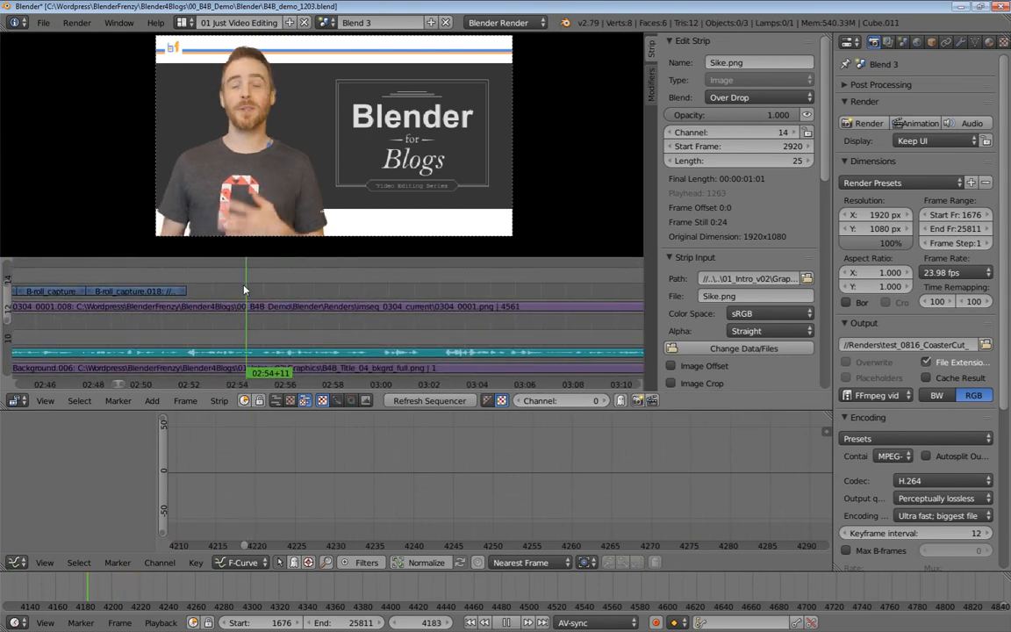
pyautogui.hotkey('alt', 'a')
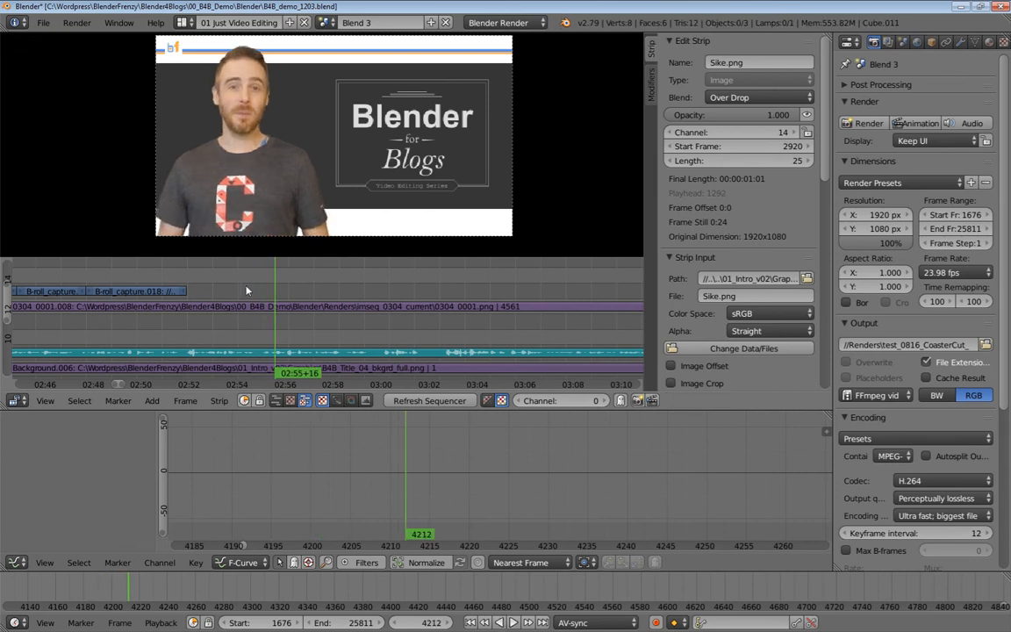
pyautogui.moveTo(260, 288); pyautogui.dragTo(272, 293)
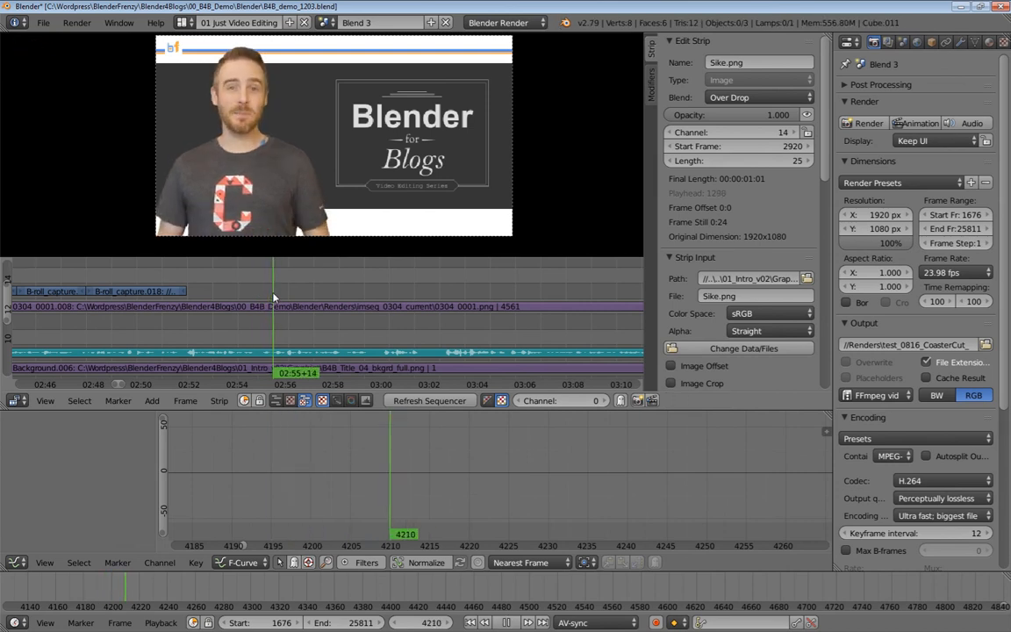
pyautogui.hotkey('alt', 'a')
pyautogui.hotkey('alt', 'a')
pyautogui.click(274, 293)
pyautogui.hotkey('alt', 'a')
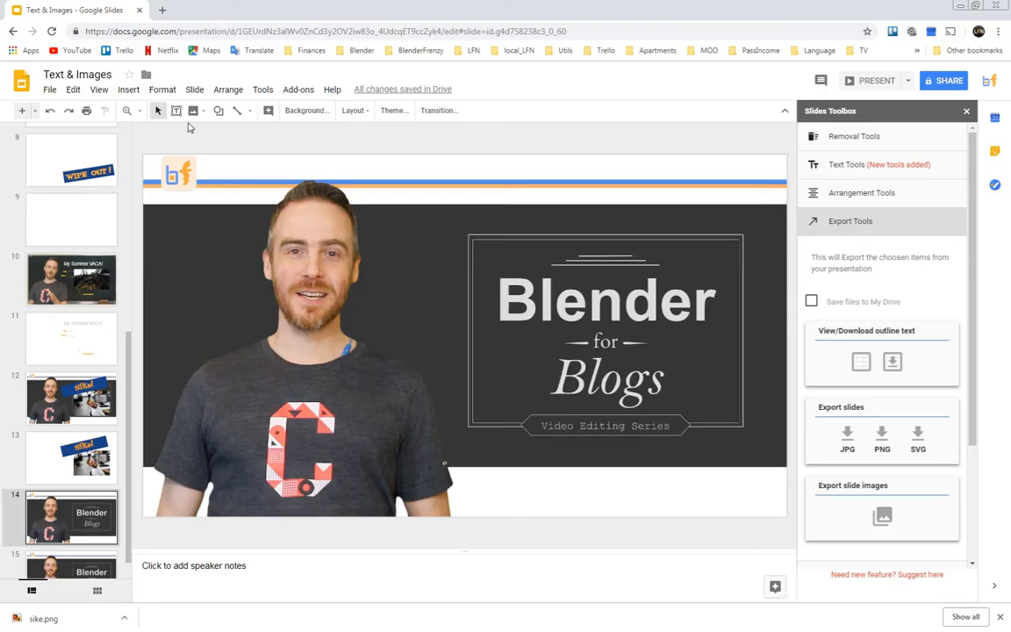
# Step: Insert cockroach-3346121_640.png on slide 14 above the Blender title, then place a copy over the title's lower part
pyautogui.click(201, 112)
pyautogui.click(230, 132)
pyautogui.scroll(-2, 338, 146)
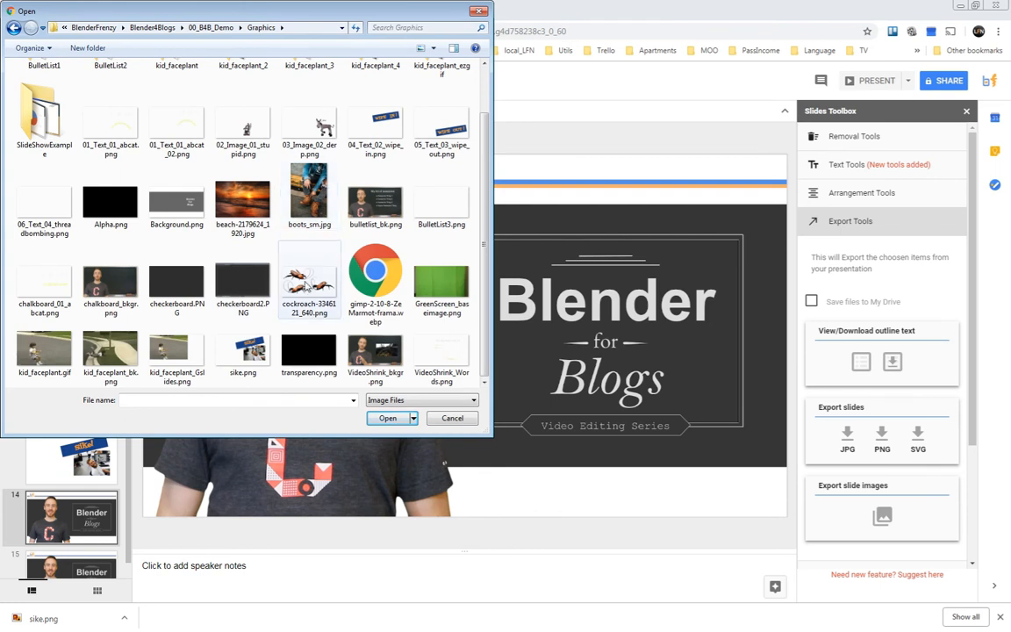
pyautogui.doubleClick(305, 283)
pyautogui.moveTo(256, 219); pyautogui.dragTo(512, 242)
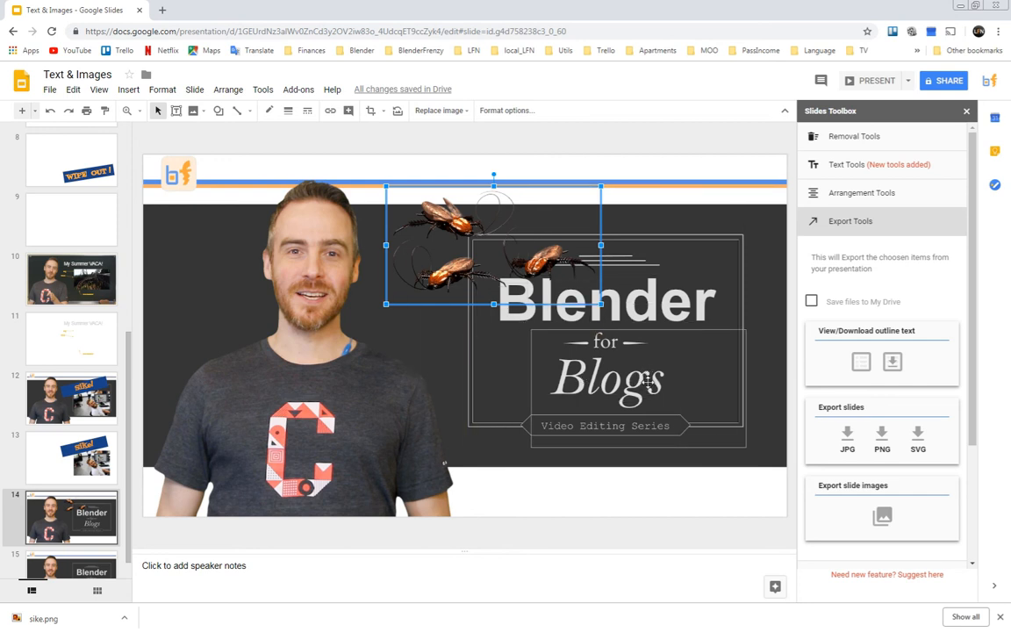
pyautogui.hotkey('ctrl', 'v')
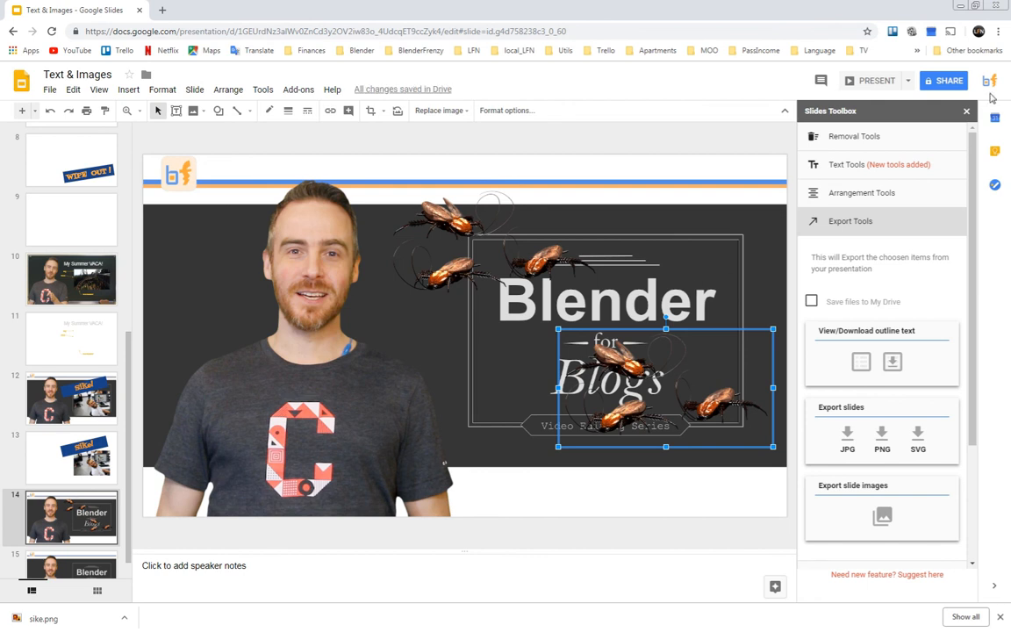
pyautogui.click(965, 113)
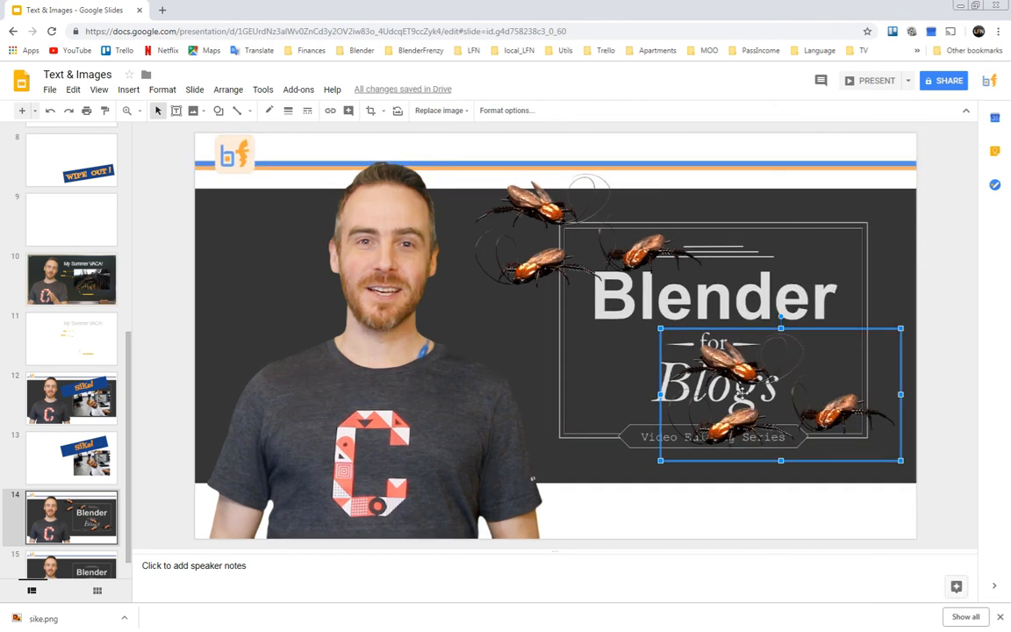
# Step: Flip the lower cockroach image horizontally and shift it slightly down and to the right
pyautogui.rightClick(736, 360)
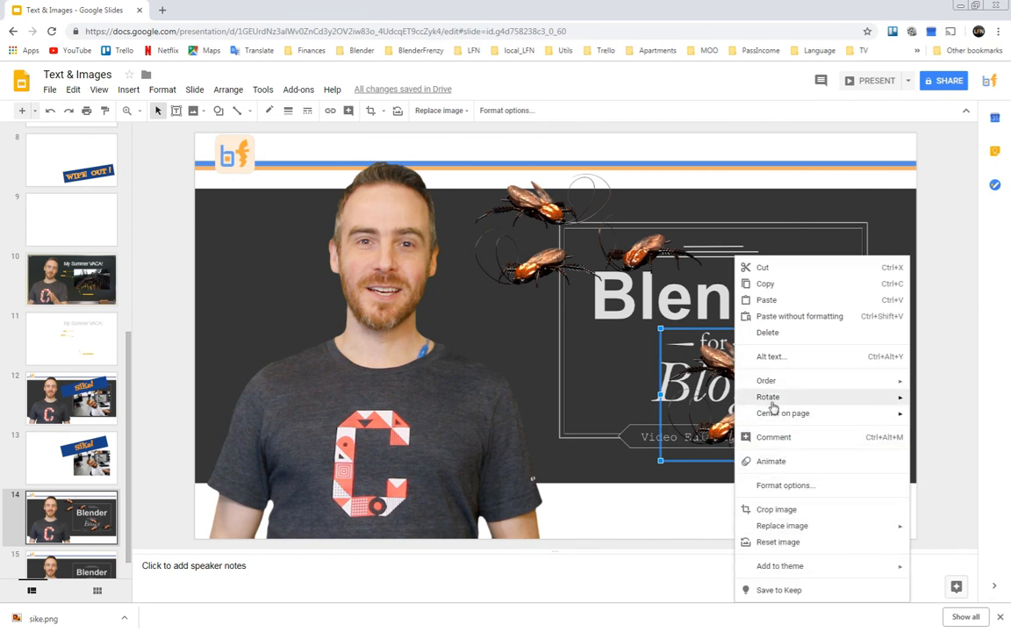
pyautogui.moveTo(773, 402)
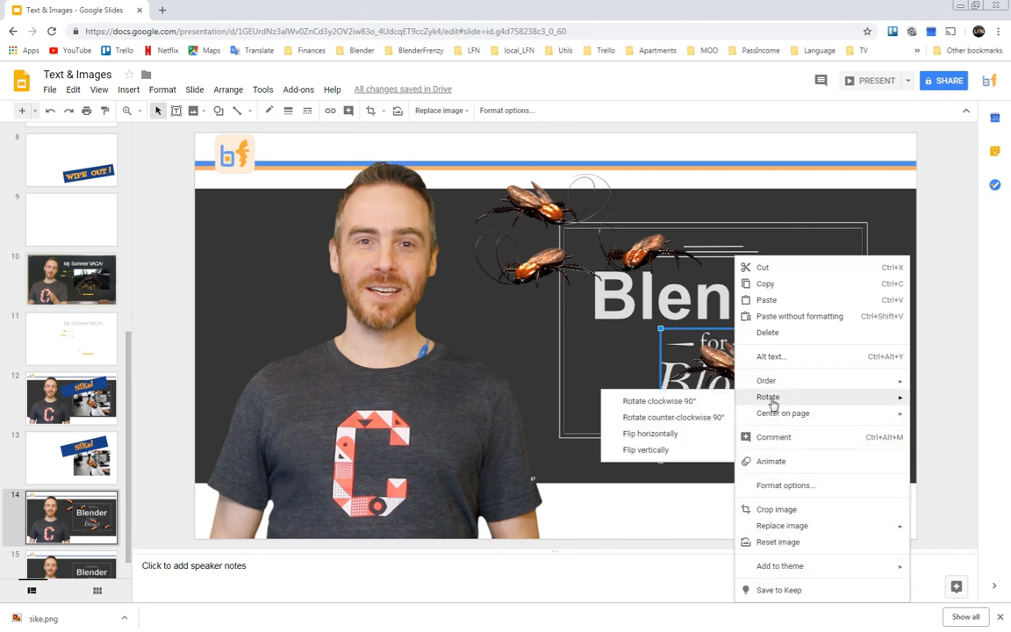
pyautogui.click(649, 436)
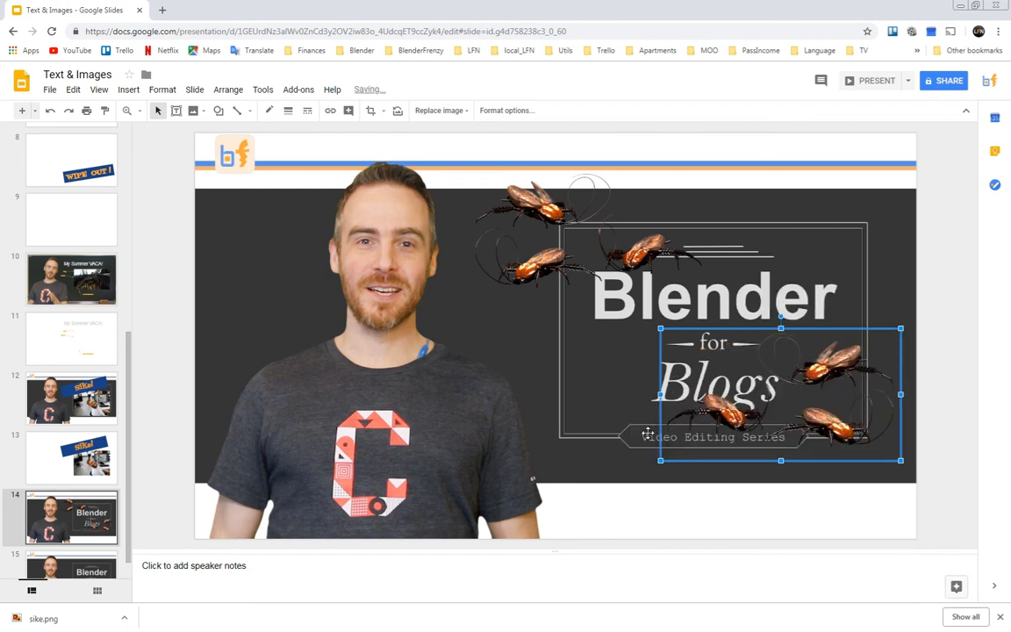
pyautogui.moveTo(809, 391); pyautogui.dragTo(818, 419)
pyautogui.click(554, 237)
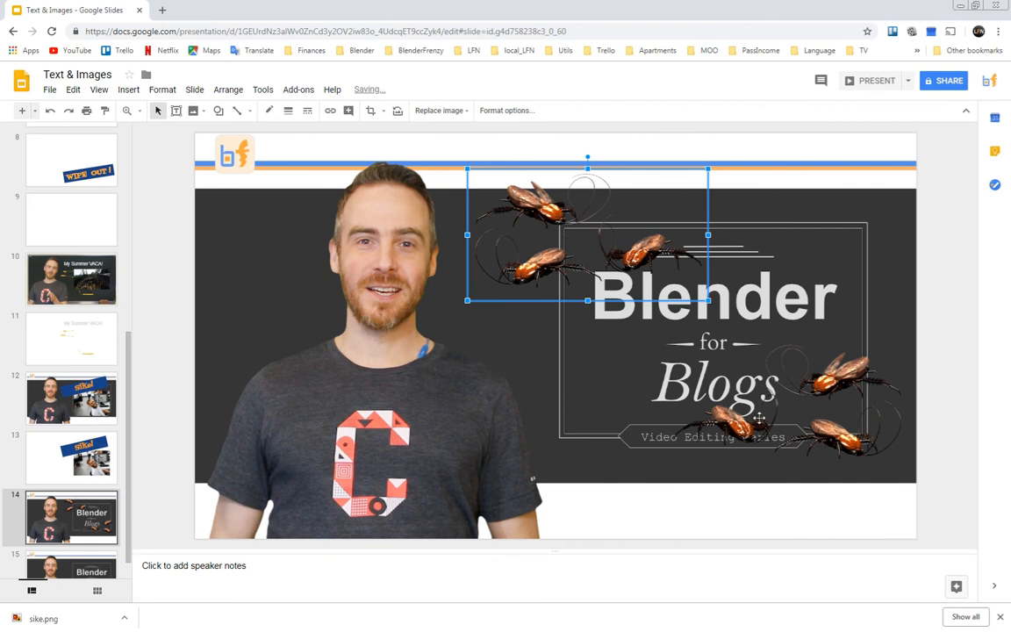
# Step: Duplicate the cockroach slide and make the duplicate's background transparent
pyautogui.click(60, 522)
pyautogui.hotkey('ctrl', 'd')
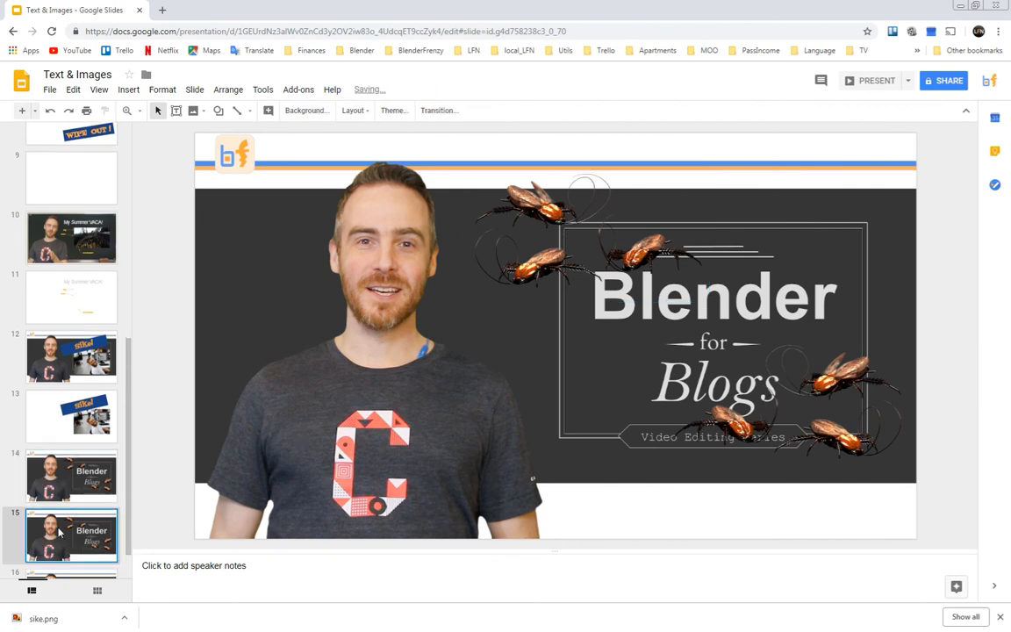
pyautogui.click(290, 111)
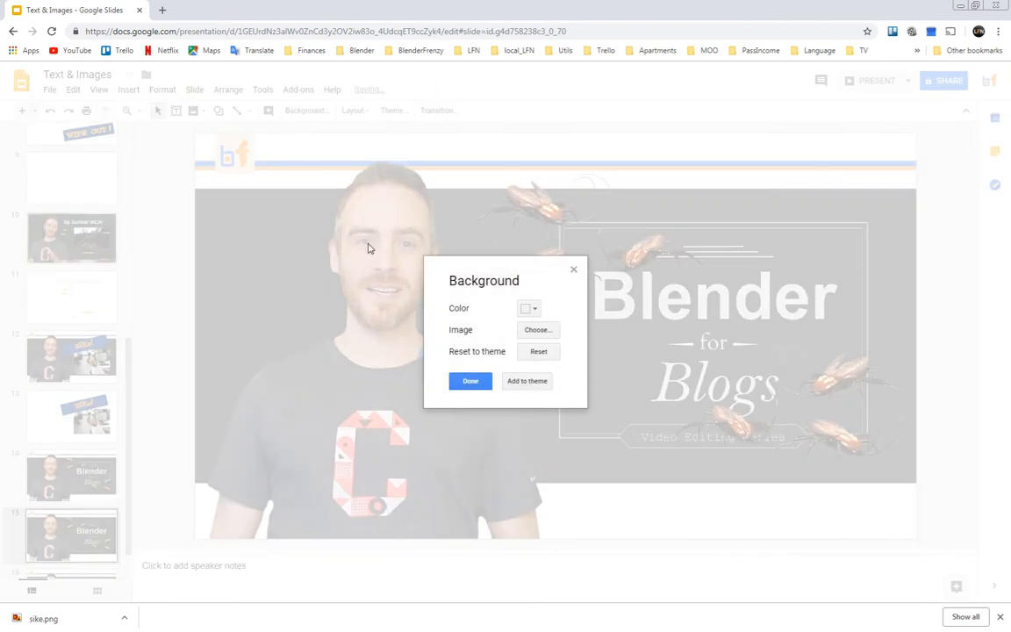
pyautogui.click(530, 310)
pyautogui.click(544, 353)
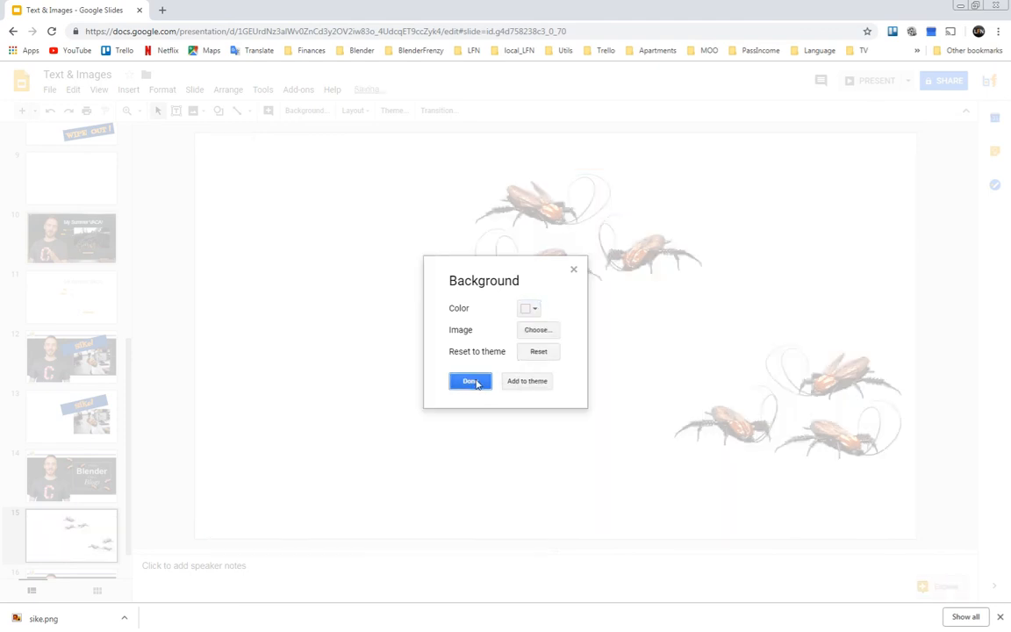
pyautogui.click(479, 381)
# Step: Download the transparent cockroach slide as a PNG named Bugs in the Graphics folder
pyautogui.click(50, 91)
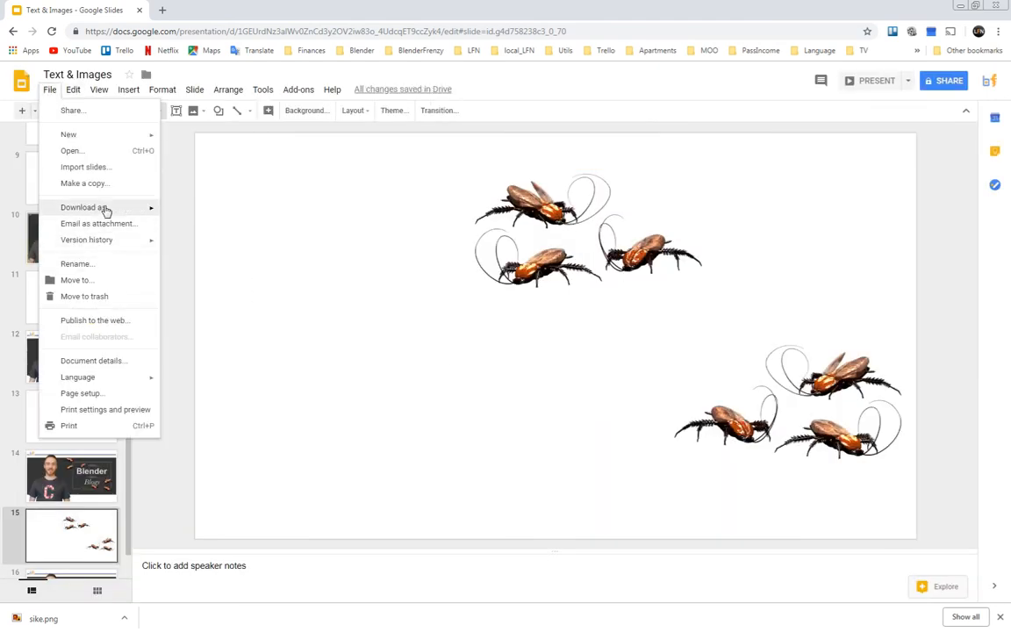
pyautogui.moveTo(98, 208)
pyautogui.click(205, 293)
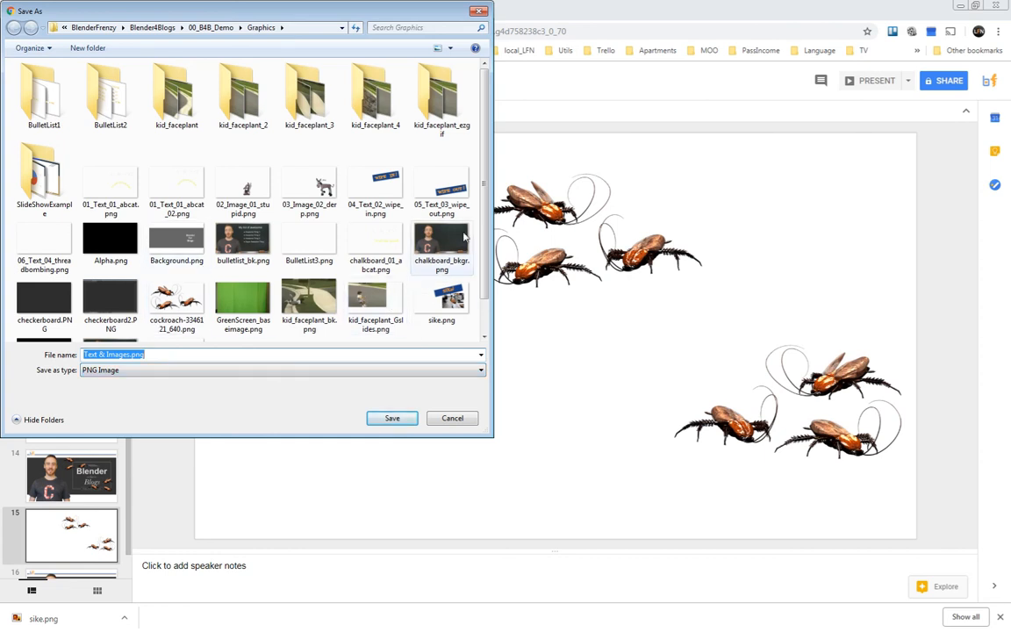
pyautogui.moveTo(484, 256); pyautogui.dragTo(494, 295)
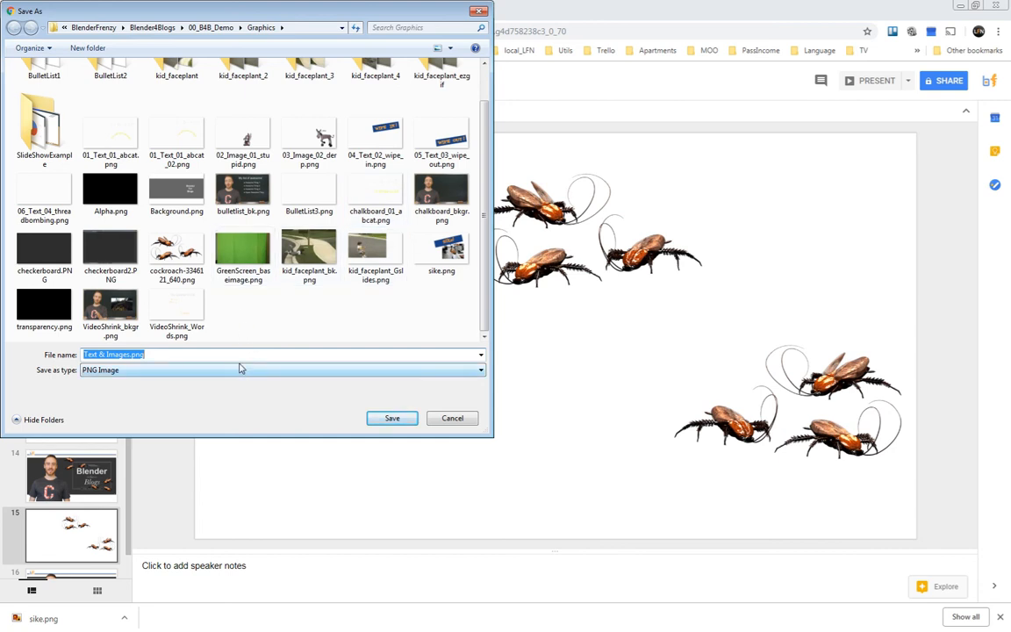
pyautogui.write('Bugs')
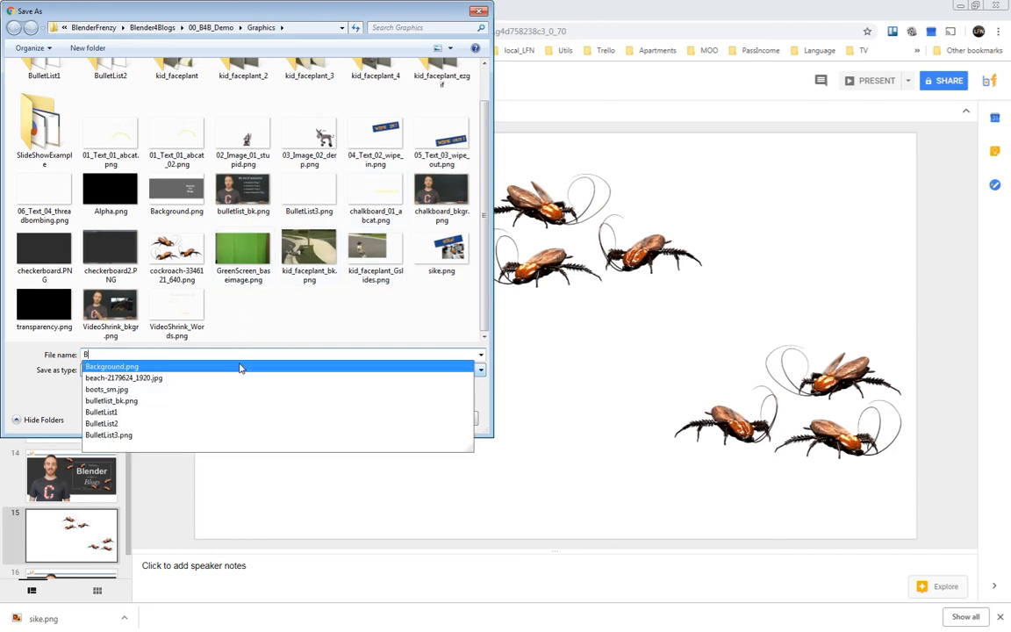
pyautogui.press('Return')
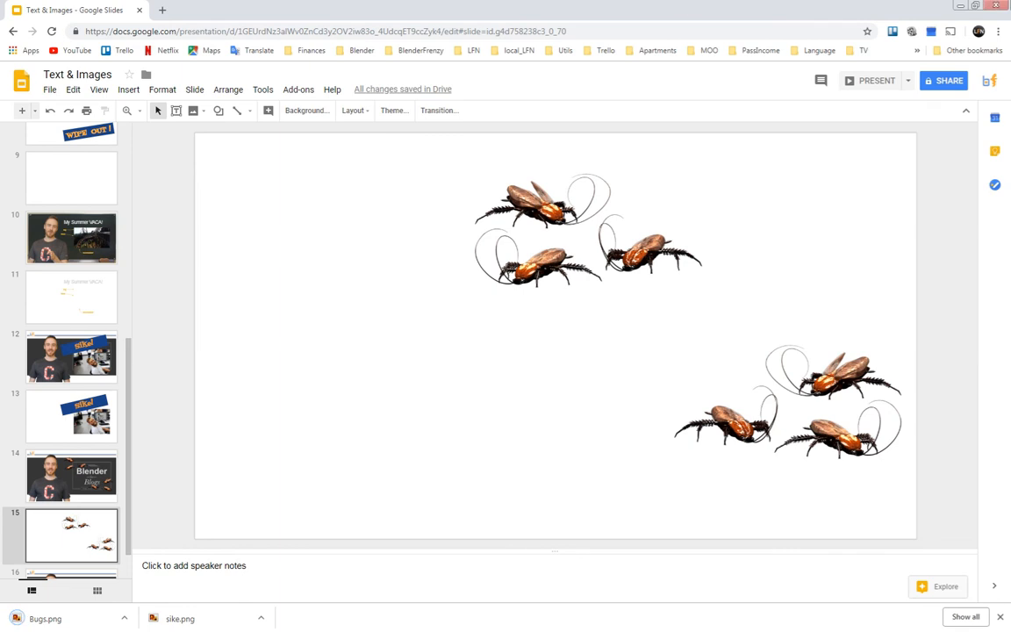
# Step: Switch to Blender, add Bugs.png as an image strip at frame 4212 on channel 14, and set its blending to Over Drop
pyautogui.click(961, 7)
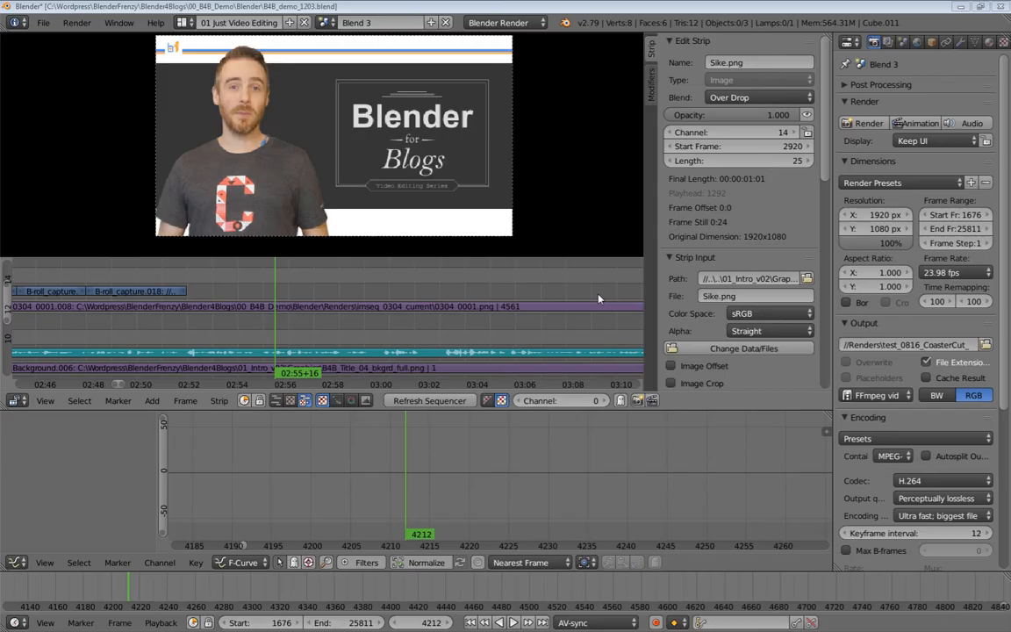
pyautogui.hotkey('shift', 'a')
pyautogui.click(336, 274)
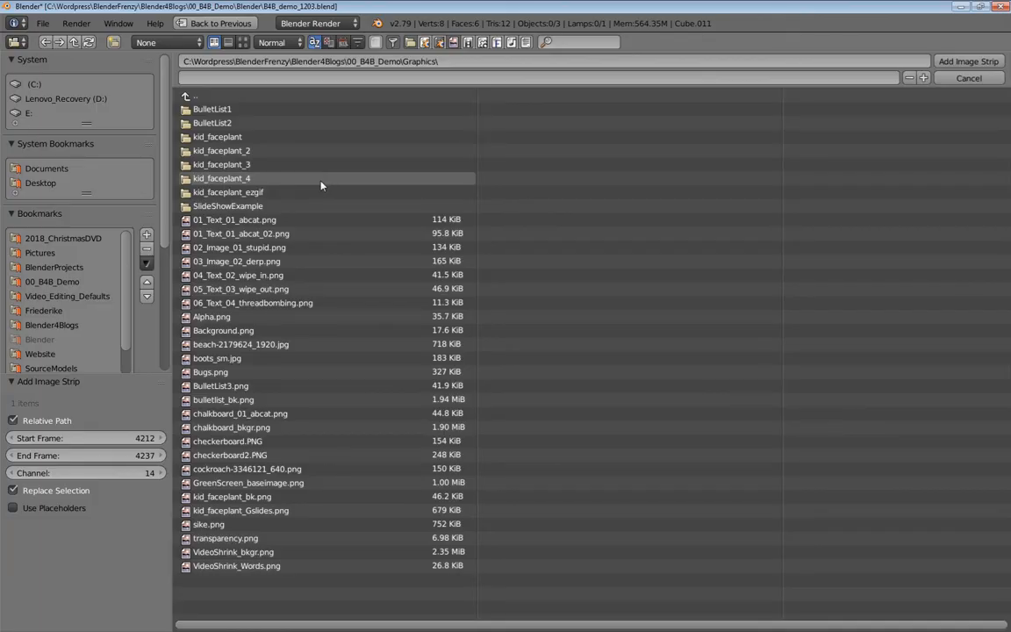
pyautogui.doubleClick(212, 373)
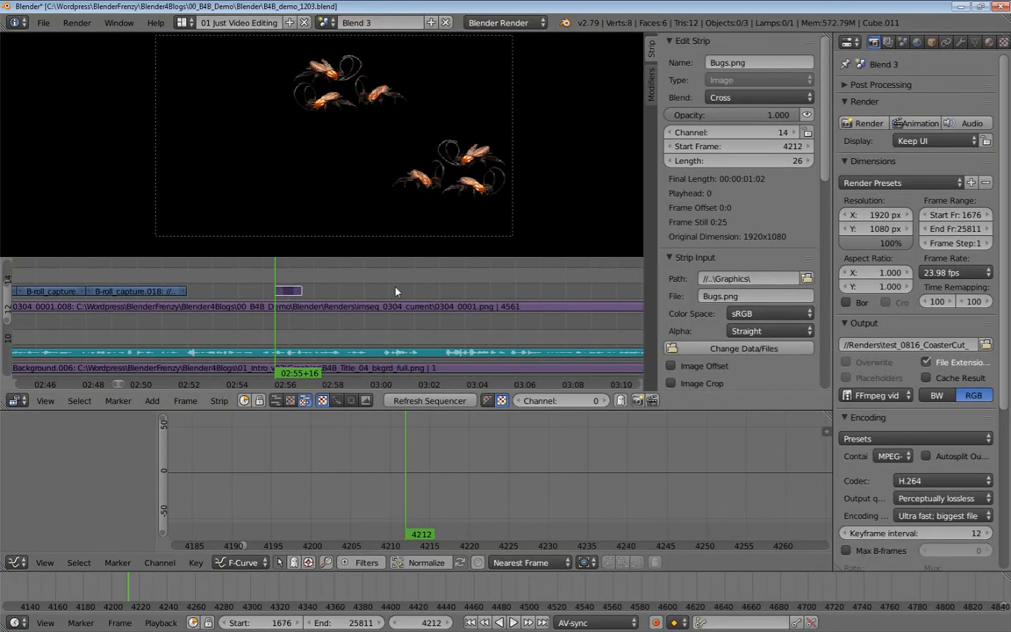
pyautogui.click(746, 98)
pyautogui.click(730, 241)
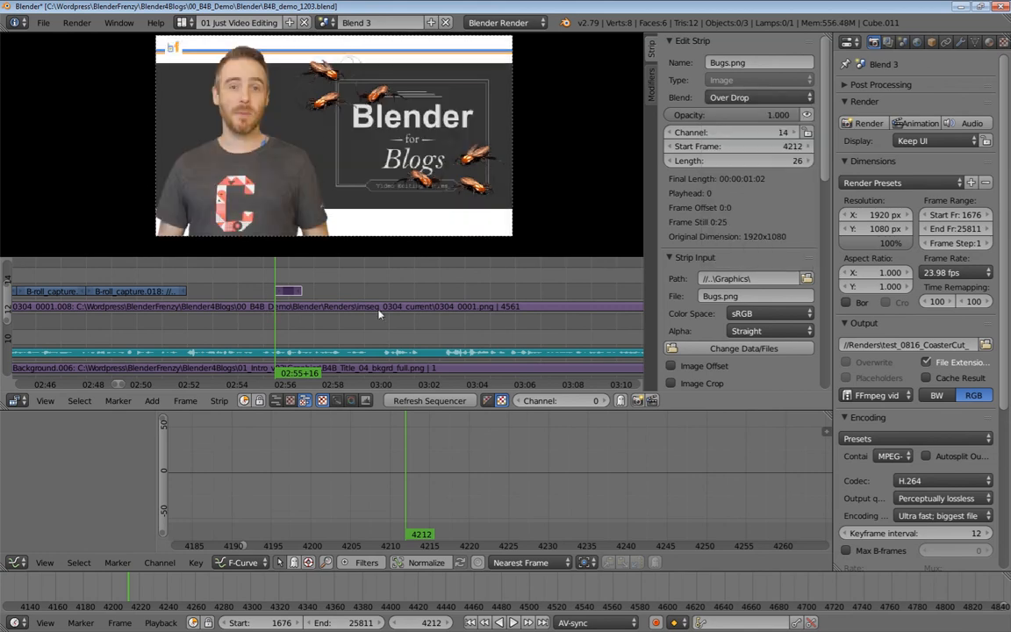
# Step: Duplicate the Bugs.png strip to frame 4392 on channel 14, and extend the original strip's end to frame 4327
pyautogui.hotkey('shift', 'd')
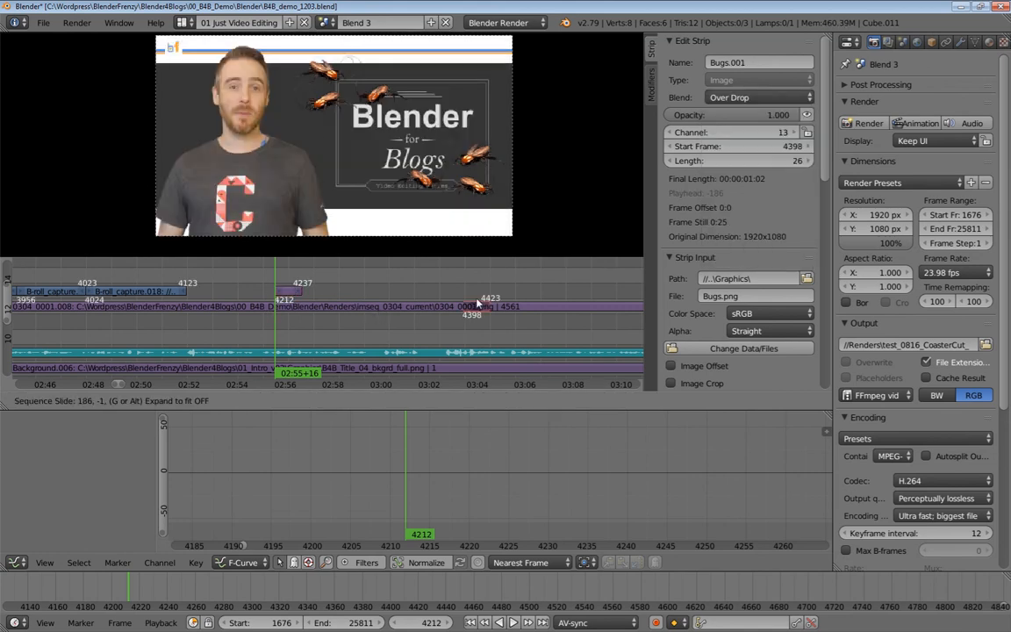
pyautogui.click(434, 301)
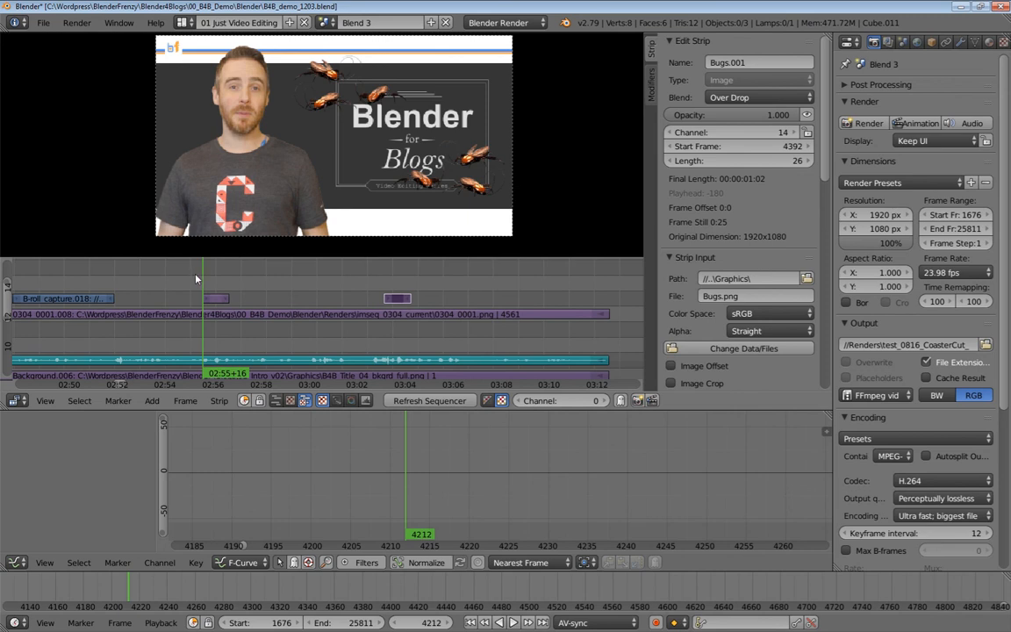
pyautogui.click(195, 274)
pyautogui.rightClick(226, 297)
pyautogui.press('g')
pyautogui.click(331, 303)
# Step: Replay the footage around the Bugs.png strip's entry and move the strip's start back to frame 4192
pyautogui.hotkey('alt', 'a')
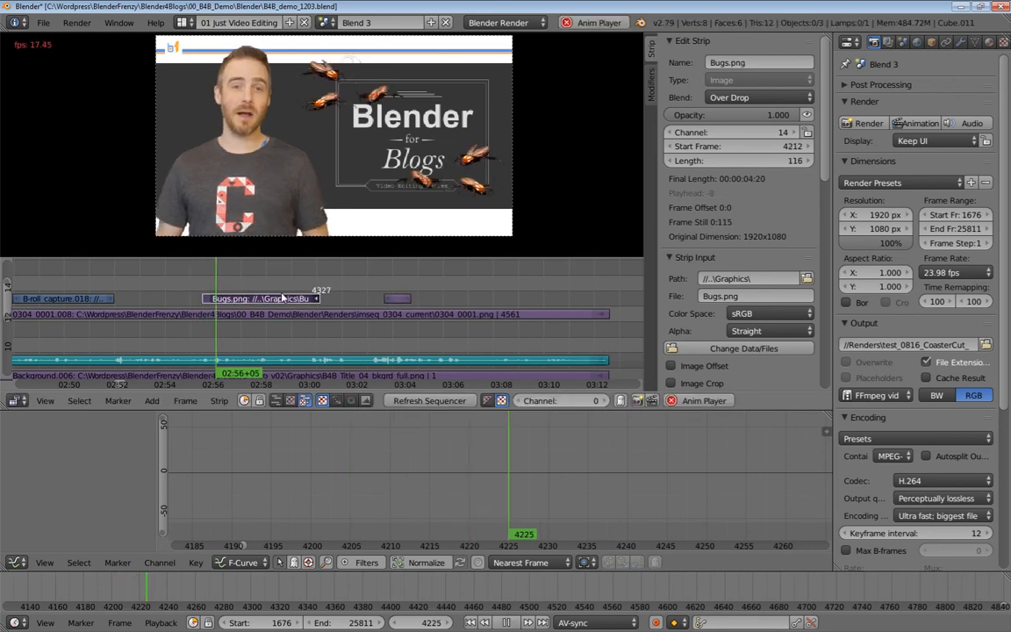
pyautogui.click(184, 287)
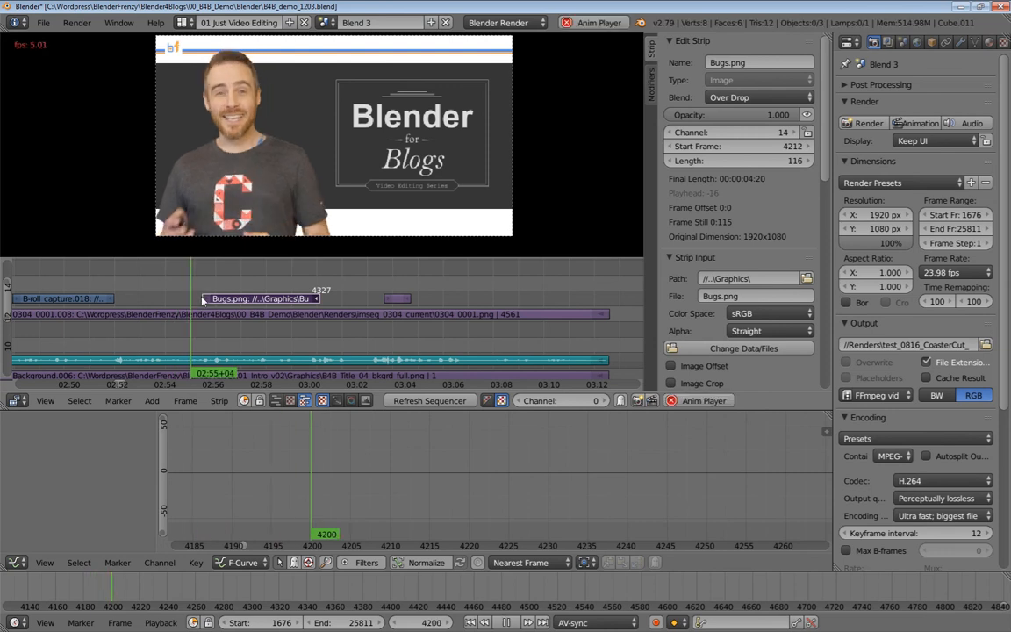
pyautogui.rightClick(204, 300)
pyautogui.hotkey('alt', 'a')
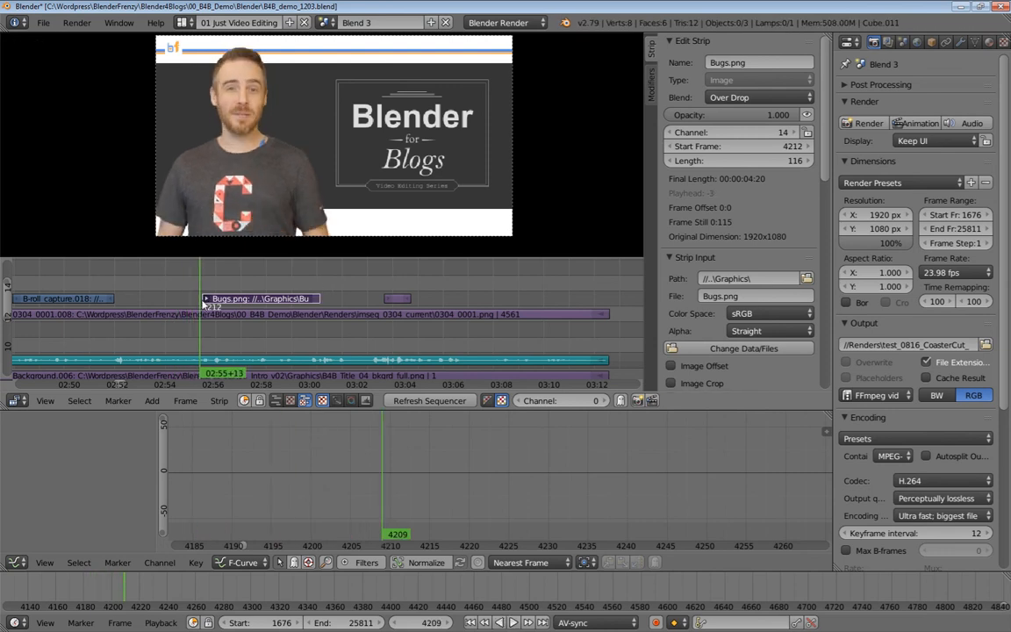
pyautogui.press('g')
pyautogui.click(186, 300)
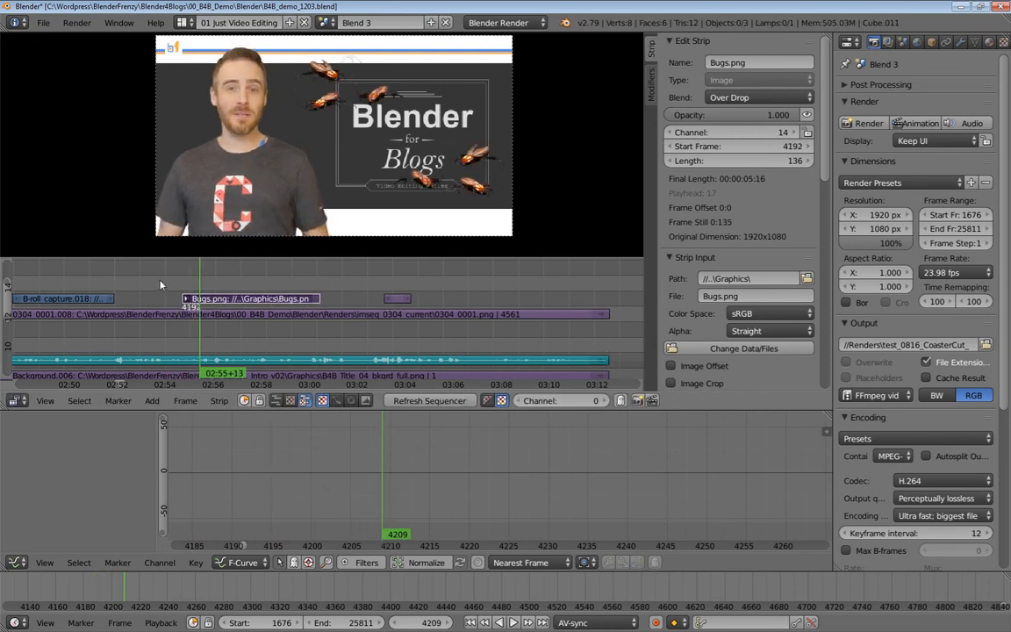
# Step: Play back the footage from just before the Bugs.png strip through to about 03:02
pyautogui.click(161, 285)
pyautogui.hotkey('alt', 'a')
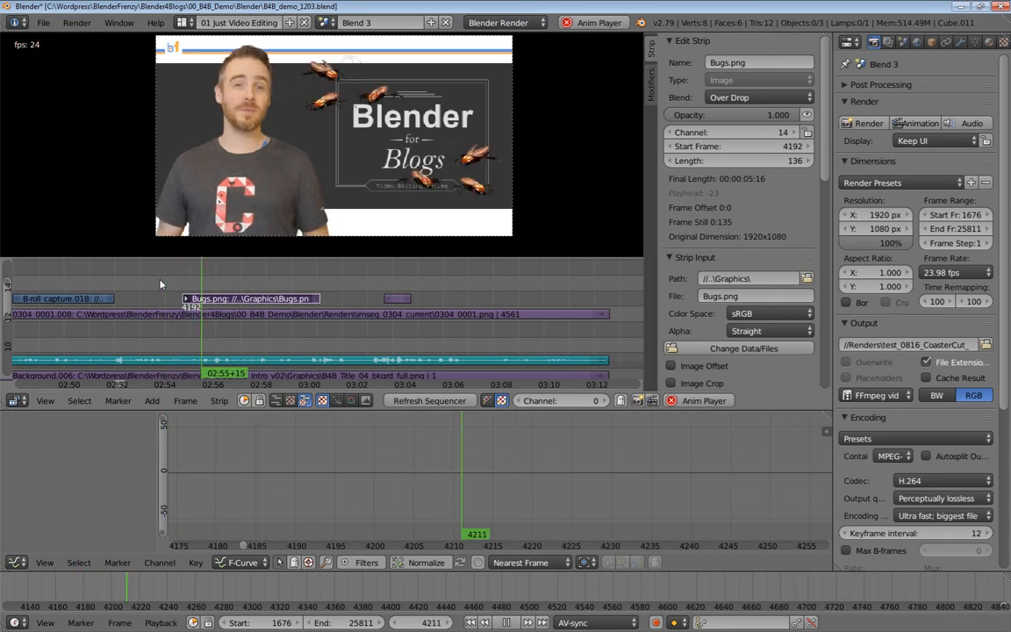
pyautogui.hotkey('alt', 'a')
pyautogui.click(167, 286)
pyautogui.hotkey('alt', 'a')
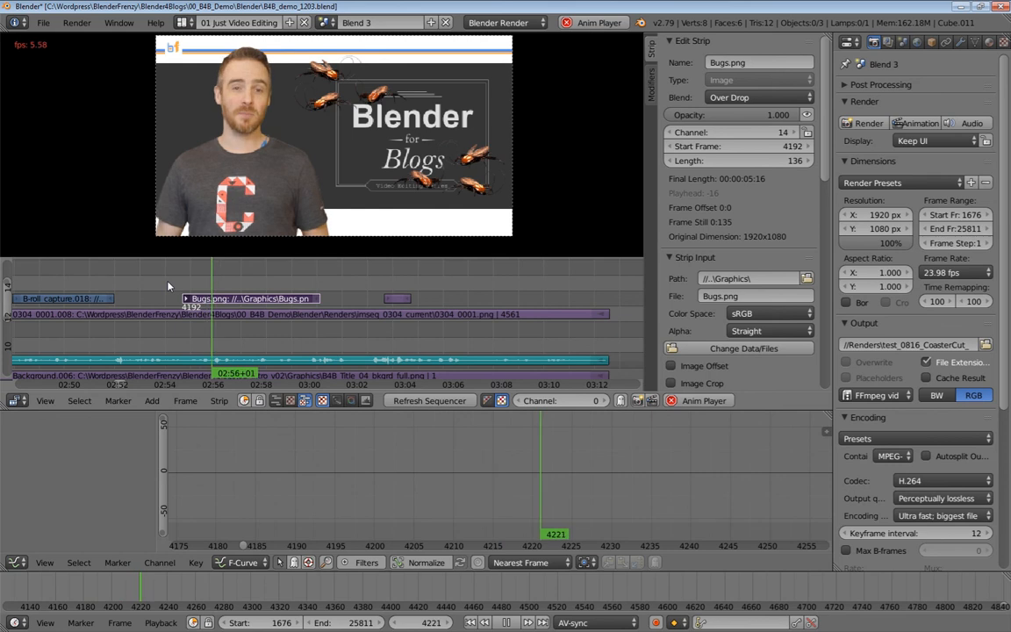
pyautogui.hotkey('alt', 'a')
# Step: Extend the end of the first Bugs.png strip to frame 4365 at the playhead
pyautogui.rightClick(318, 300)
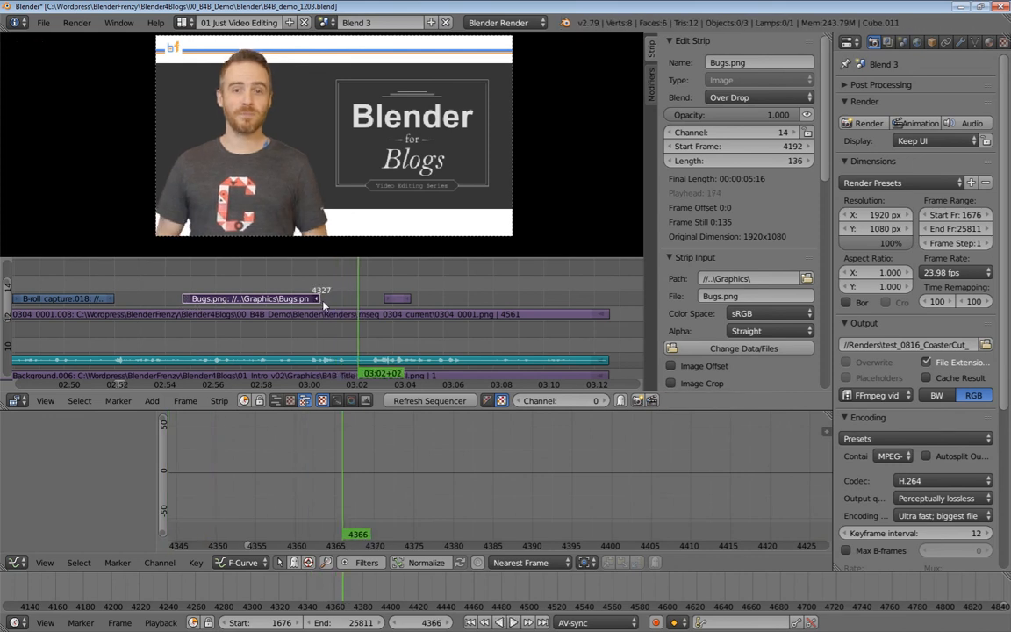
pyautogui.hotkey('shift', 's')
pyautogui.click(281, 278)
# Step: Play the footage after the lengthened Bugs.png strip and into the duplicate strip, to about 03:03
pyautogui.hotkey('alt', 'a')
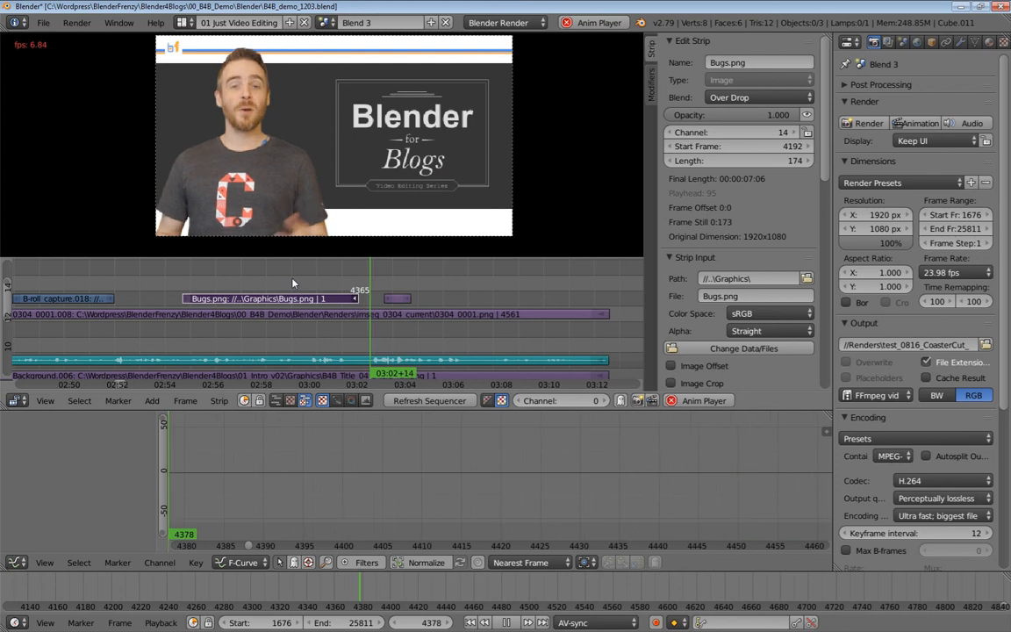
pyautogui.moveTo(439, 294); pyautogui.dragTo(349, 284, button='middle')
pyautogui.click(255, 279)
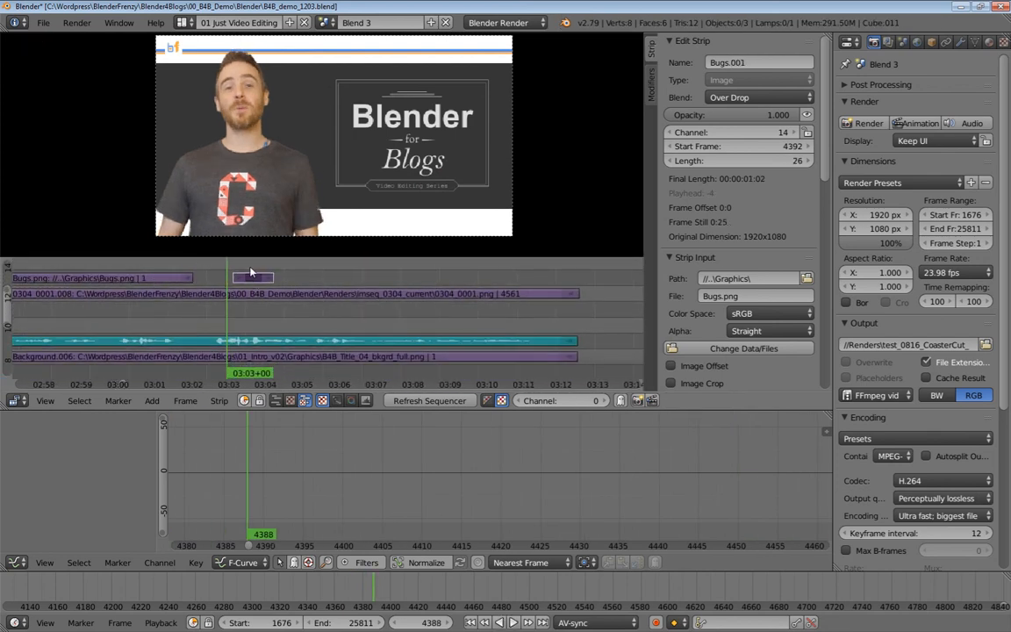
pyautogui.hotkey('alt', 'a')
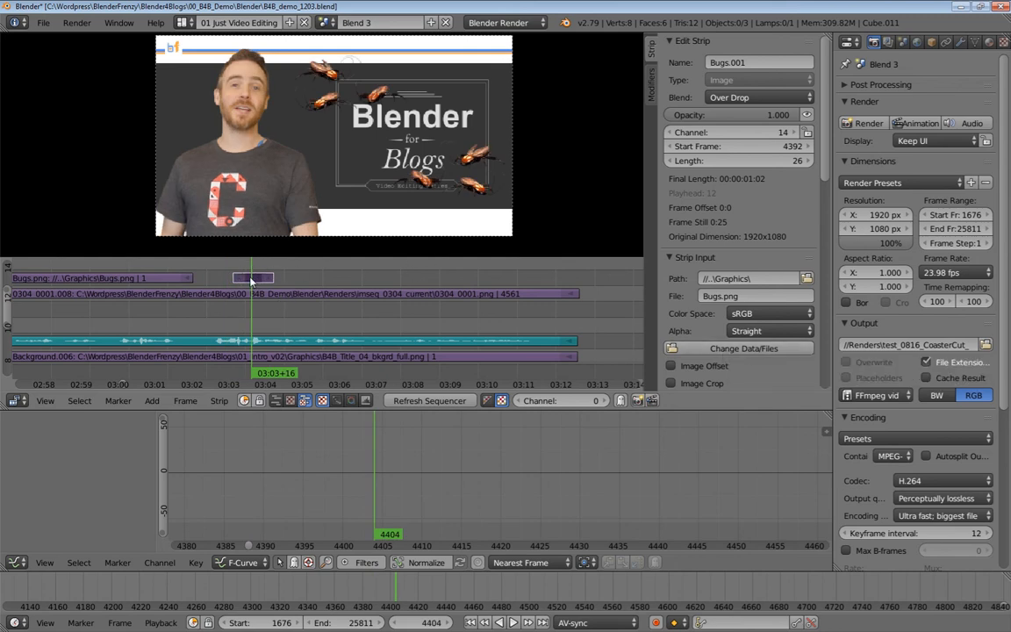
# Step: Check the Graphics folder for a replacement image for the duplicate strip, then switch to Google Slides and select slide 16
pyautogui.click(744, 349)
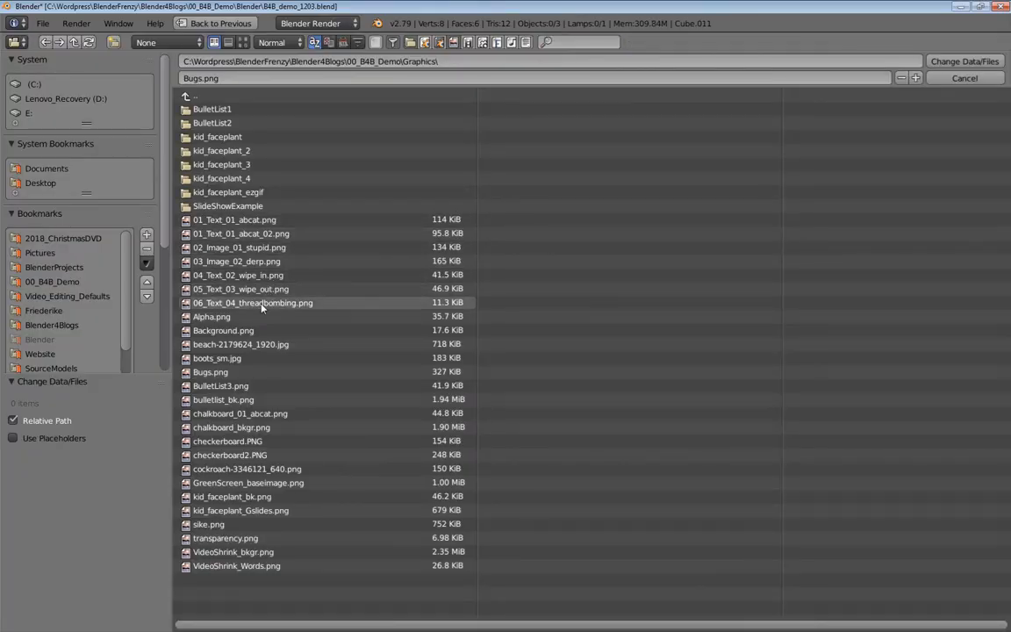
pyautogui.click(963, 61)
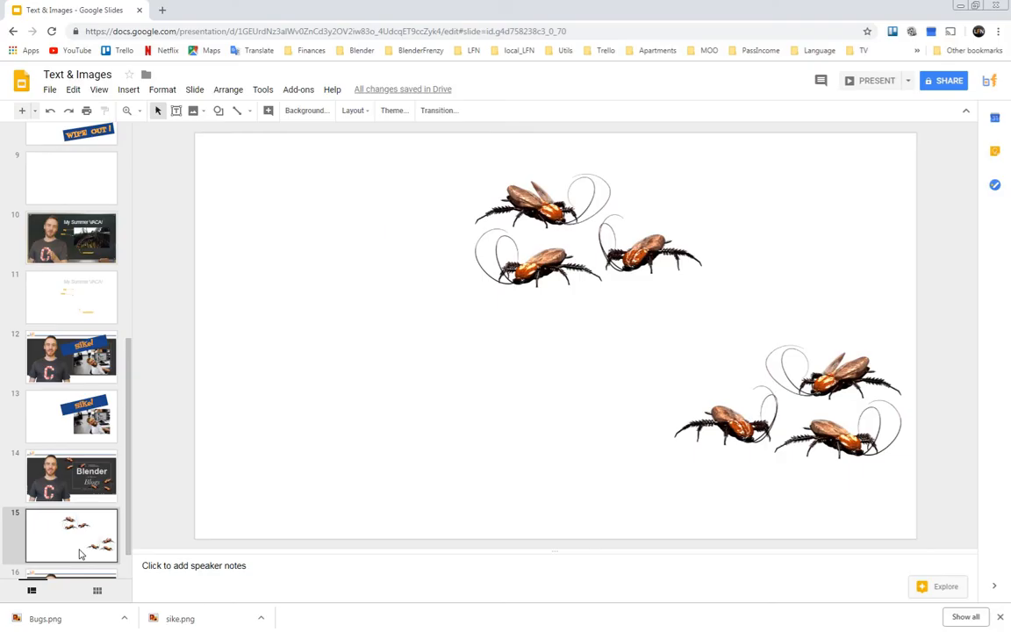
pyautogui.scroll(-2, 60, 439)
pyautogui.click(71, 546)
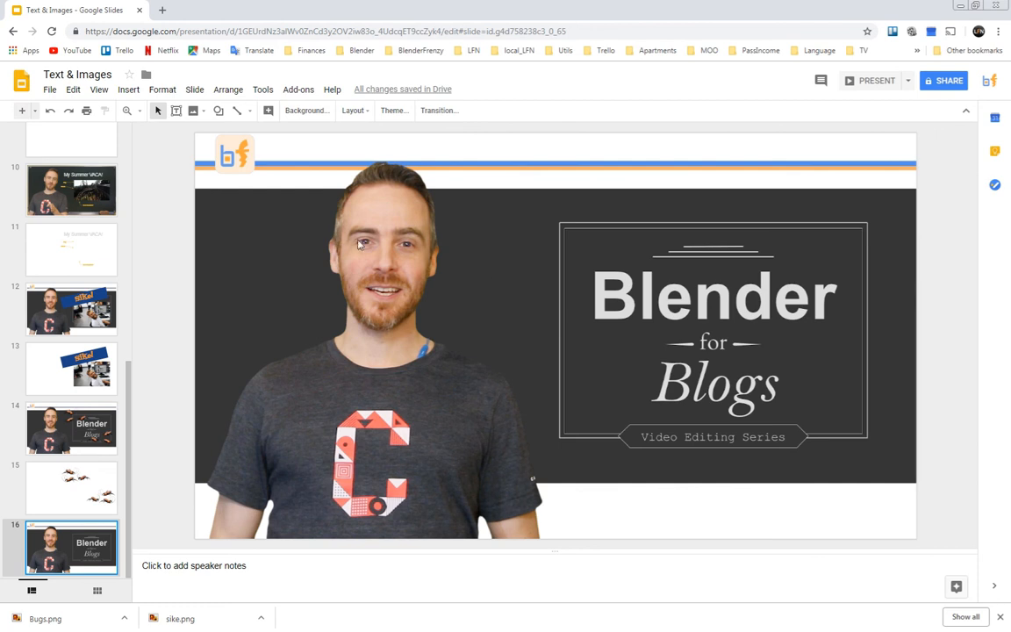
# Step: Insert boots_sm.jpg on slide 16 and position it over the Blender for Blogs title
pyautogui.click(194, 110)
pyautogui.click(222, 131)
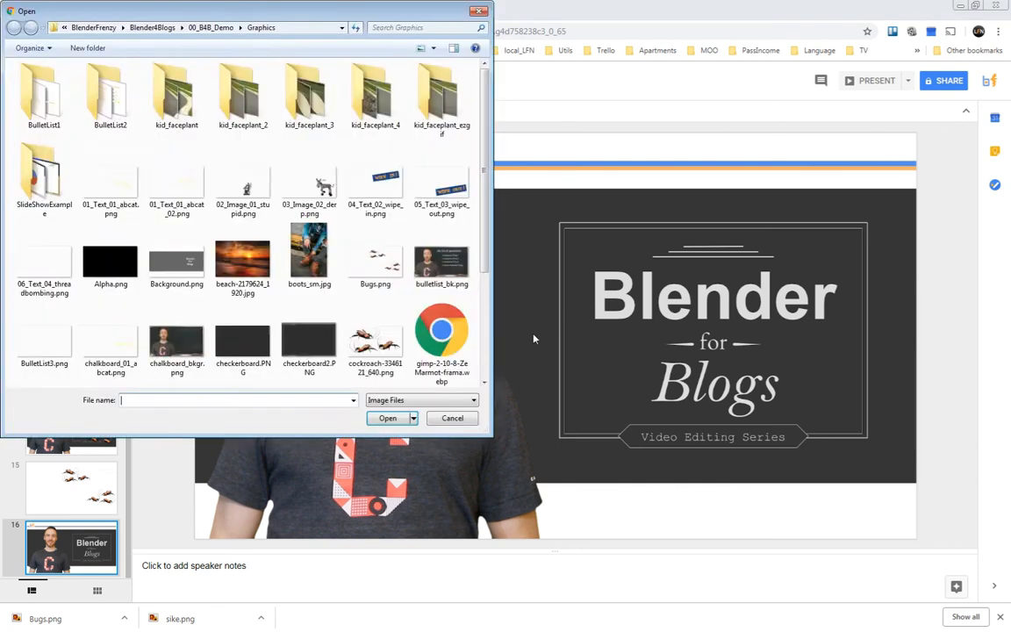
pyautogui.doubleClick(309, 250)
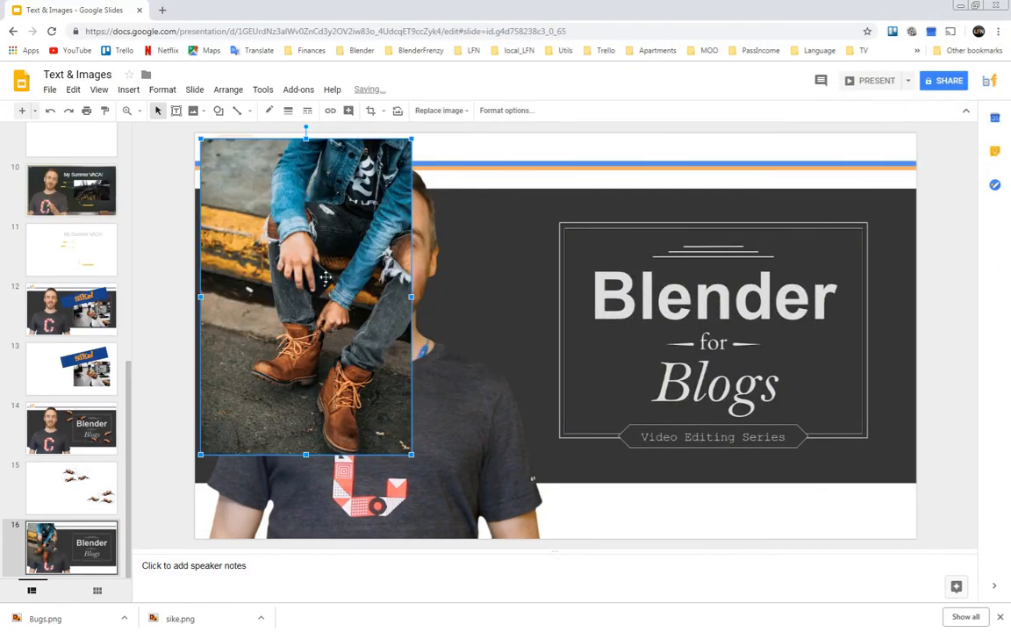
pyautogui.moveTo(670, 345); pyautogui.dragTo(709, 436)
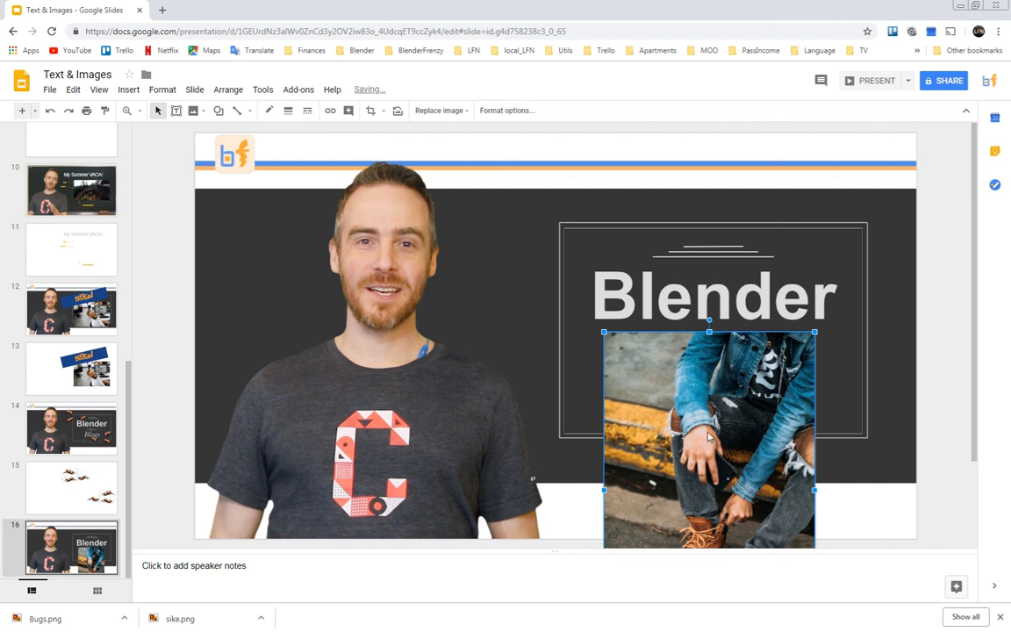
pyautogui.moveTo(719, 358); pyautogui.dragTo(725, 260)
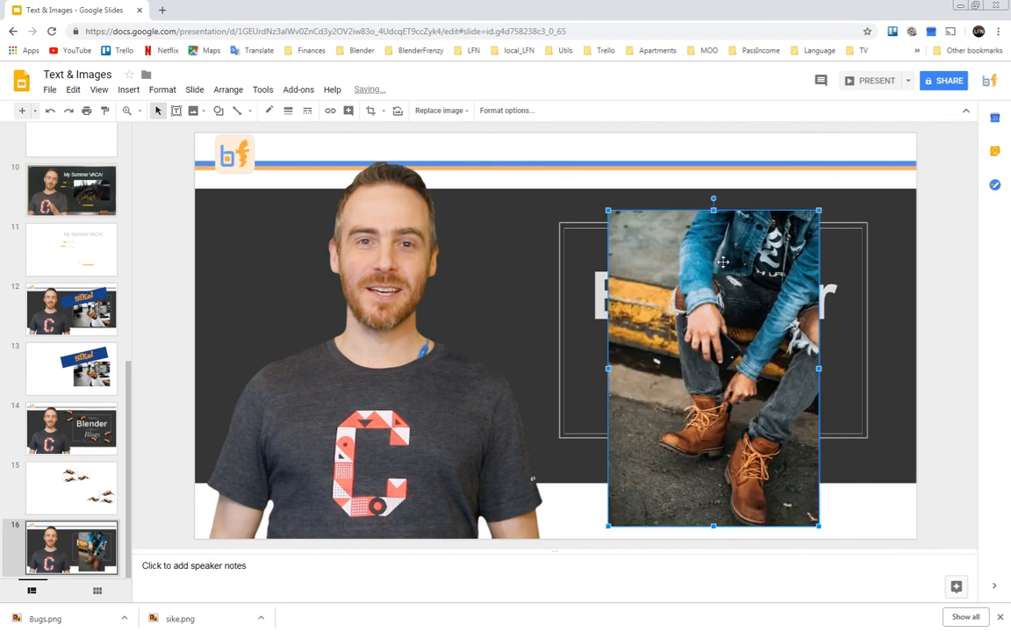